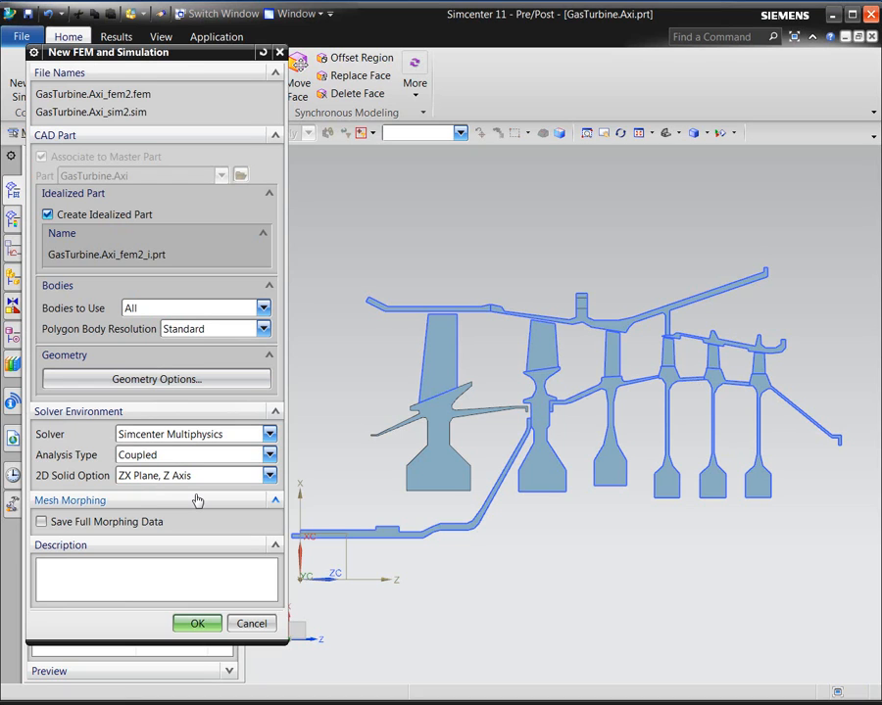
# Step: Create the FEM and simulation with Simcenter Multiphysics, Coupled, ZX Plane, Z Axis, accepting the Thermal-Structural Solution 1 and its Thermal Nonlinear Statics step
pyautogui.click(196, 625)
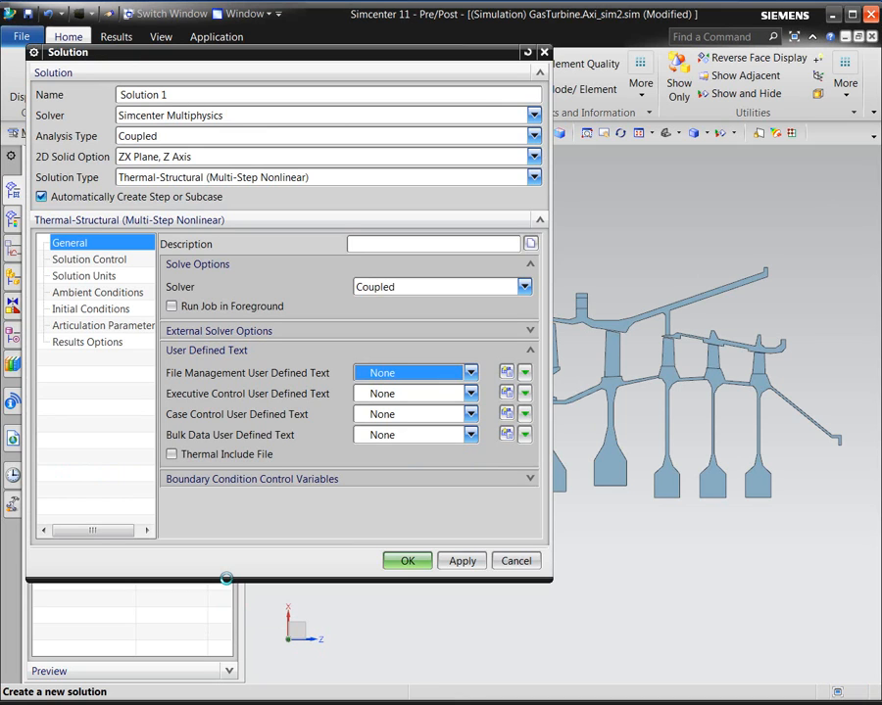
pyautogui.press('Return')
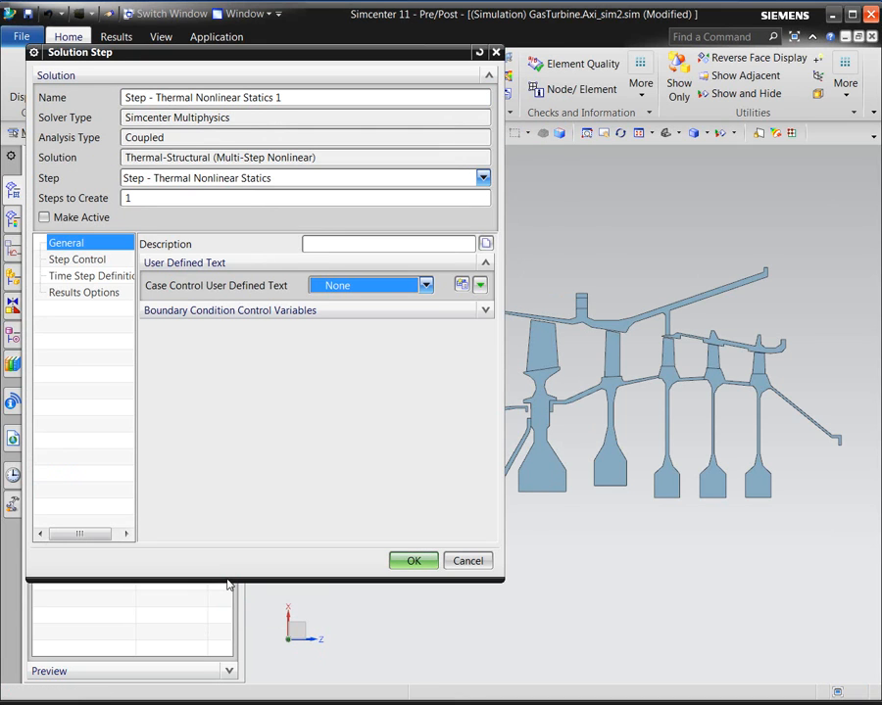
pyautogui.press('Return')
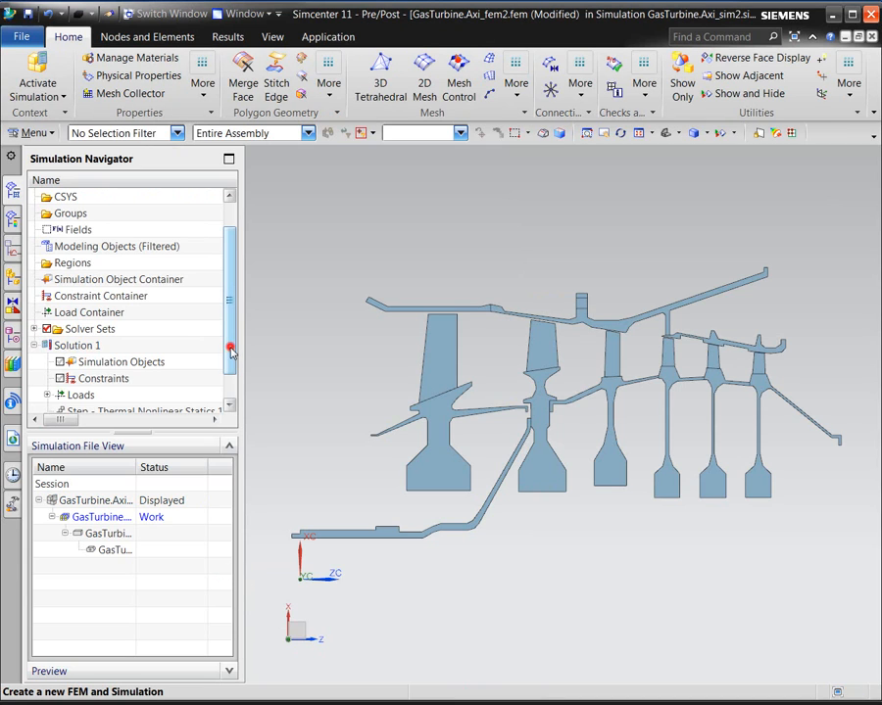
# Step: Make the GasTurbine.Axi_fem2.fem file the displayed part
pyautogui.moveTo(231, 350); pyautogui.dragTo(231, 373)
pyautogui.rightClick(98, 520)
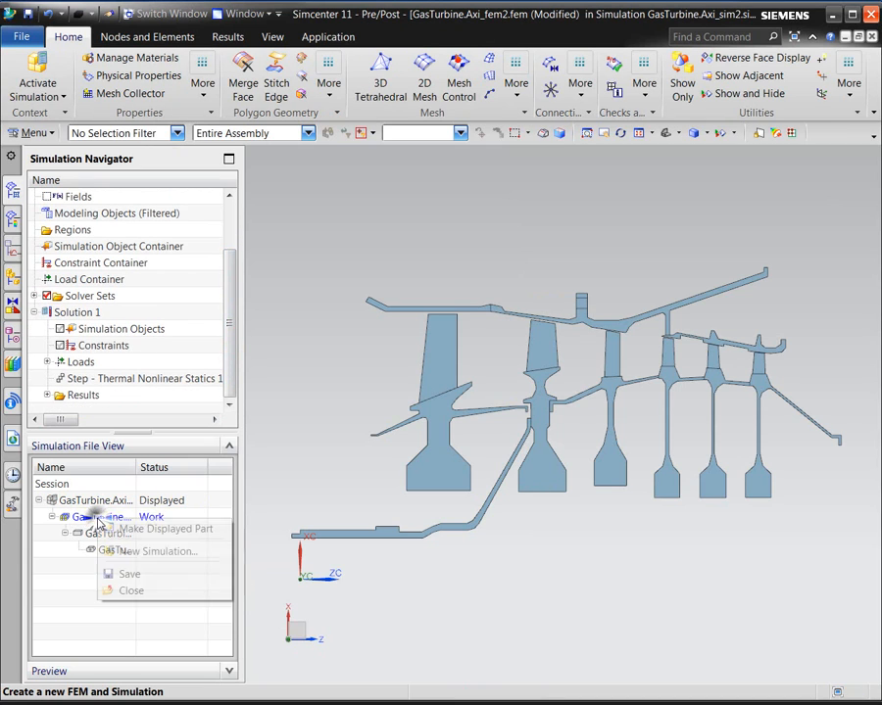
pyautogui.click(127, 528)
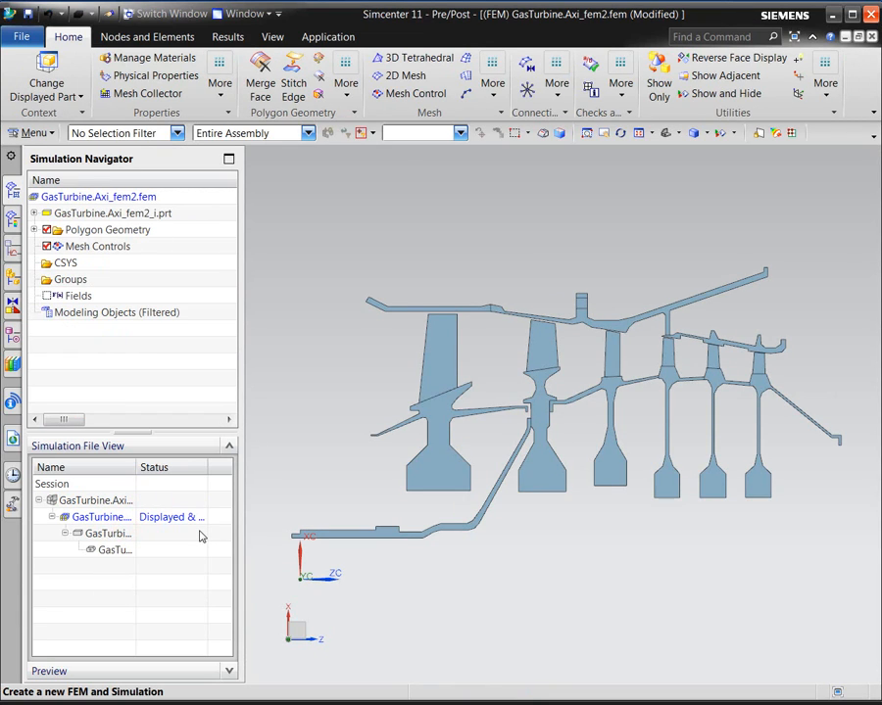
# Step: Start a 2D mesh with Axisymmetric Parabolic Triangle elements and select the rotor discs, connecting arms and shaft faces below the blades
pyautogui.click(397, 76)
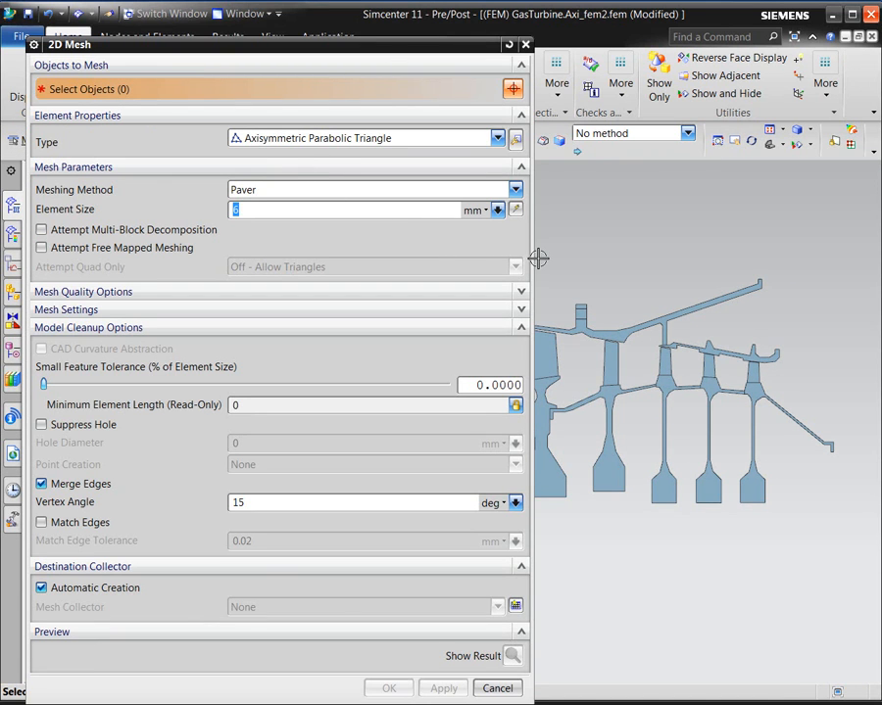
pyautogui.moveTo(529, 259); pyautogui.dragTo(392, 258)
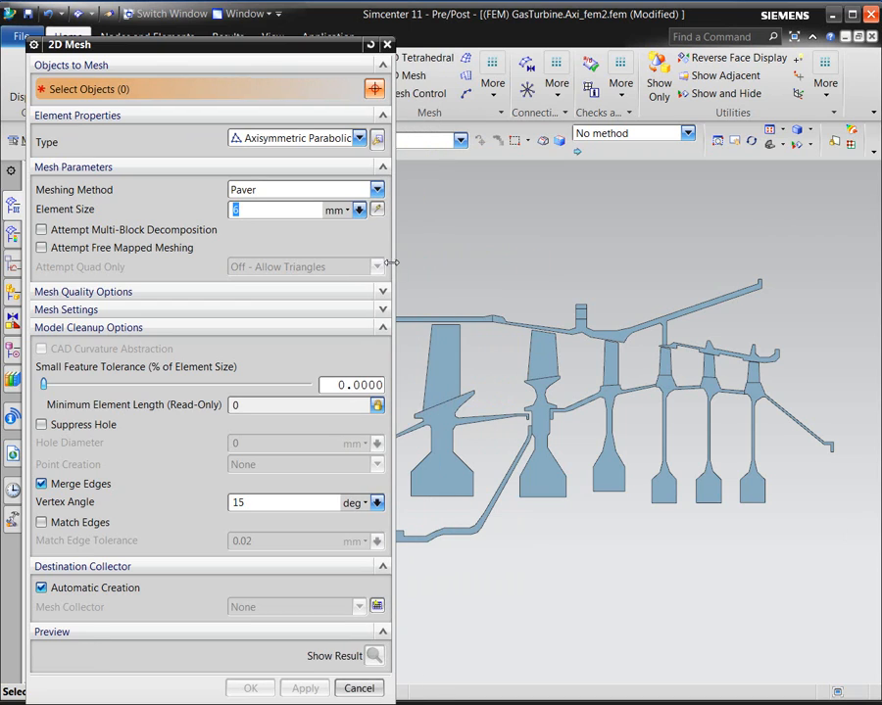
pyautogui.click(354, 328)
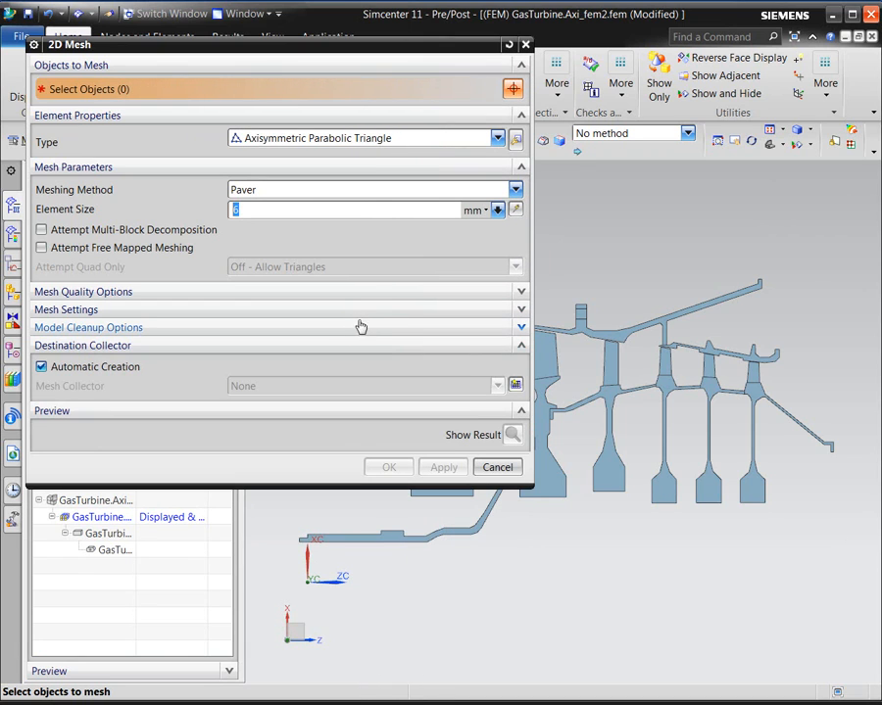
pyautogui.click(419, 138)
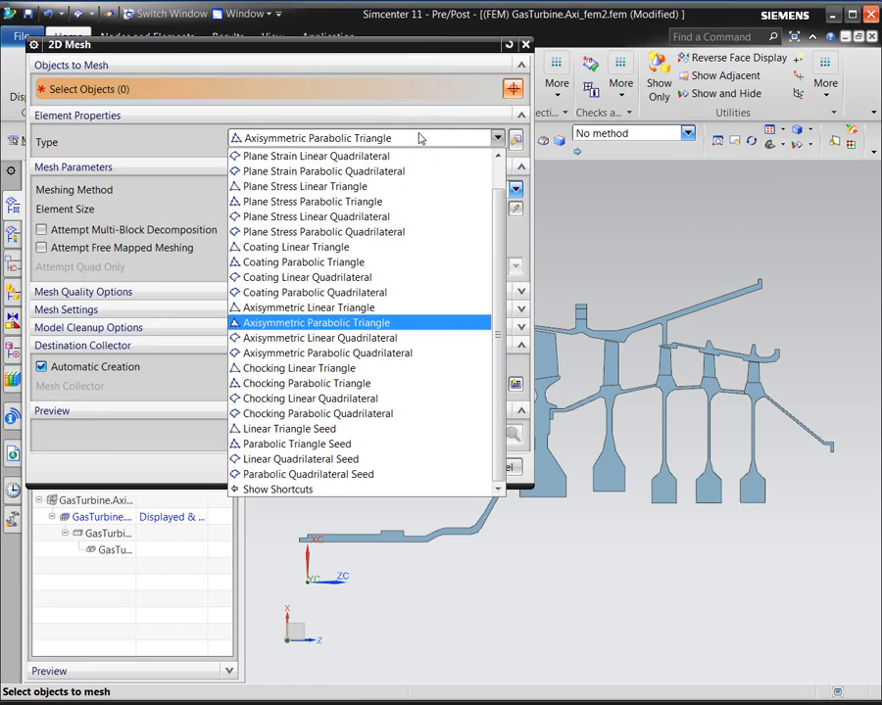
pyautogui.click(419, 137)
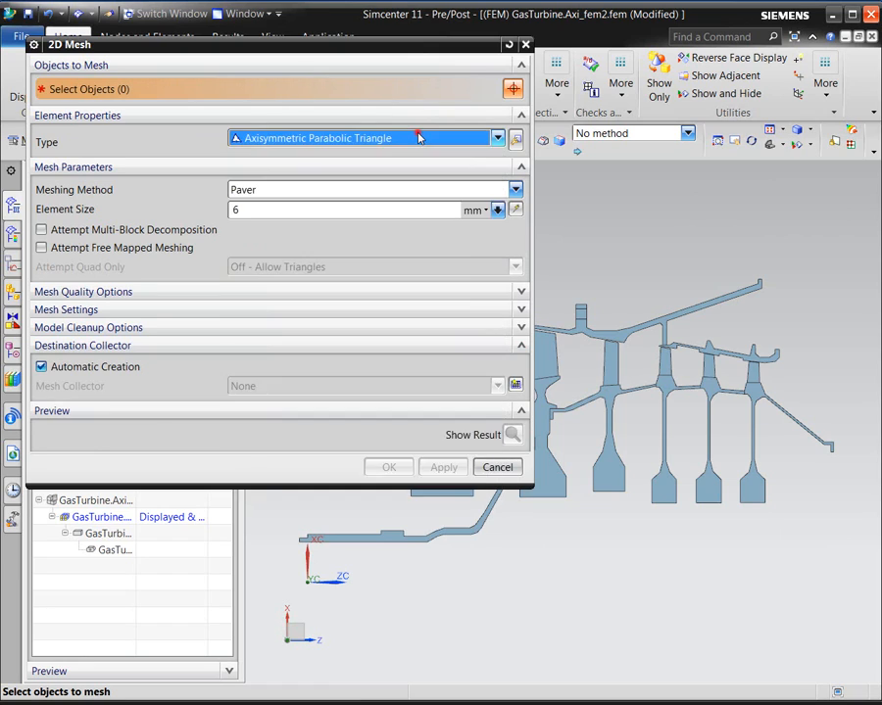
pyautogui.keyDown('shift'); pyautogui.moveTo(626, 500); pyautogui.dragTo(651, 576, button='middle'); pyautogui.keyUp('shift')
pyautogui.scroll(-5, 652, 568)
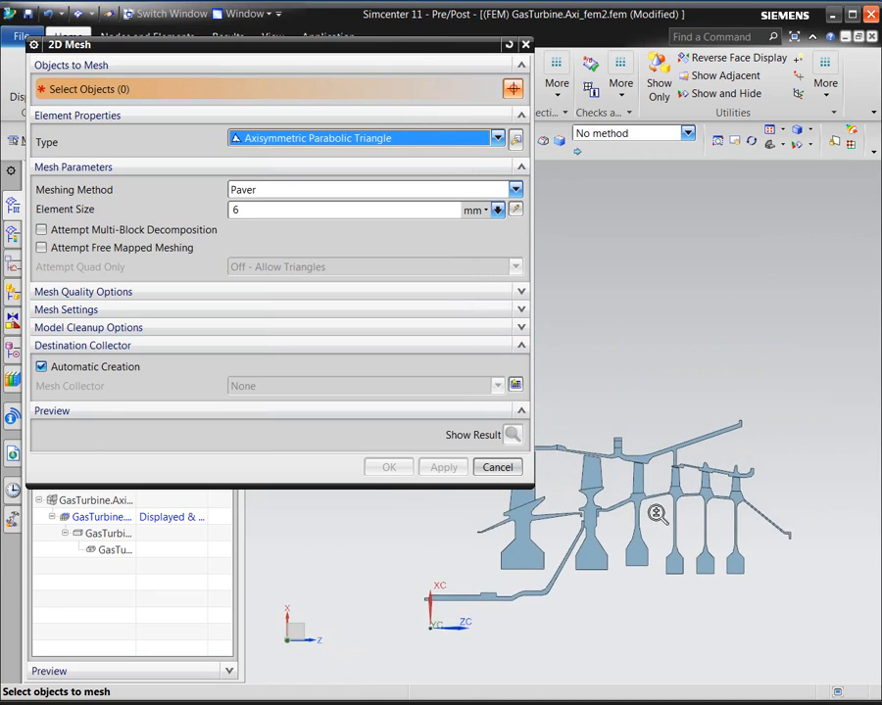
pyautogui.keyDown('shift'); pyautogui.moveTo(670, 509); pyautogui.dragTo(687, 529, button='middle'); pyautogui.keyUp('shift')
pyautogui.moveTo(462, 639); pyautogui.dragTo(783, 511)
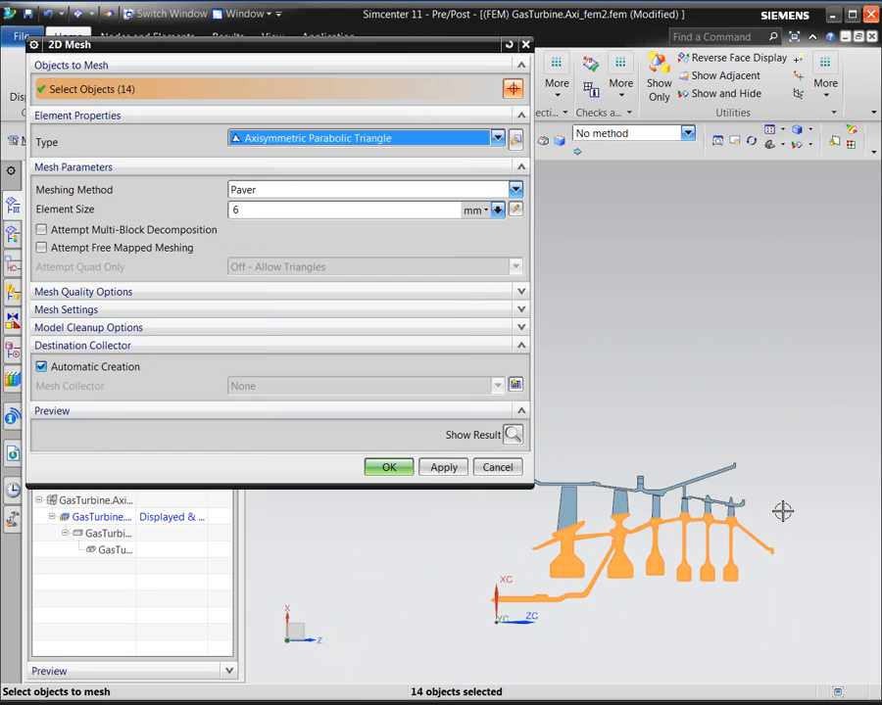
# Step: Add the outer casing faces and the cap of its flange to the selection, and generate the axisymmetric mesh at 6 mm element size
pyautogui.keyDown('shift'); pyautogui.moveTo(761, 510); pyautogui.dragTo(774, 562, button='middle'); pyautogui.keyUp('shift')
pyautogui.scroll(5, 722, 551)
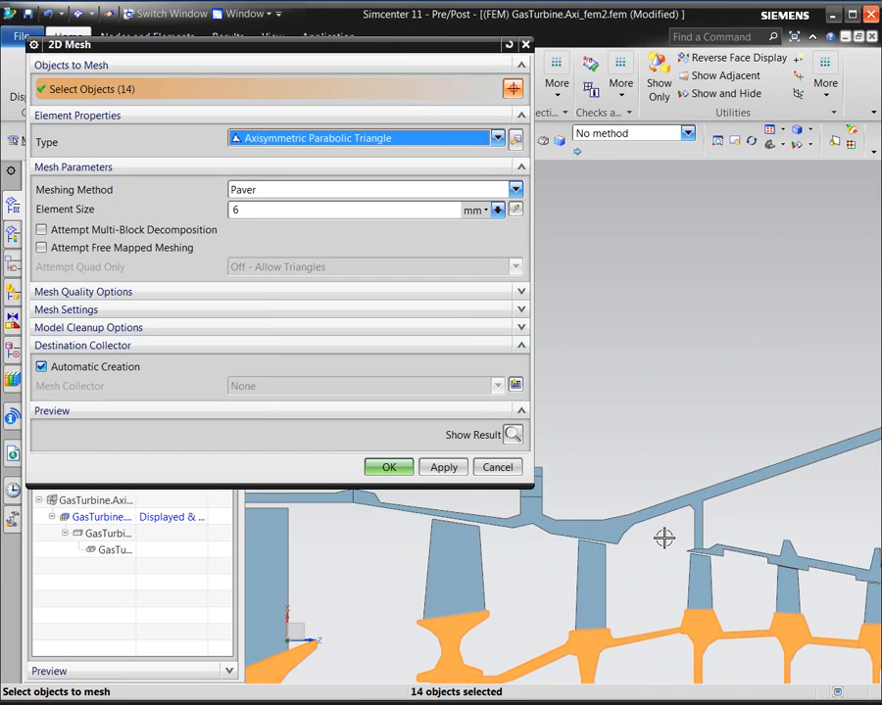
pyautogui.click(756, 552)
pyautogui.click(701, 501)
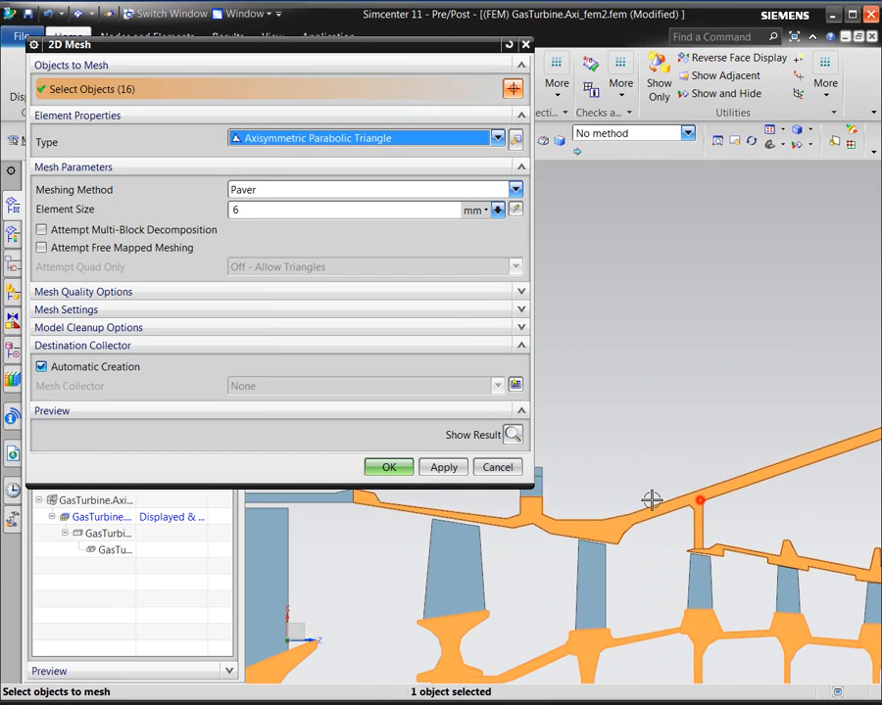
pyautogui.click(339, 496)
pyautogui.scroll(-5, 662, 505)
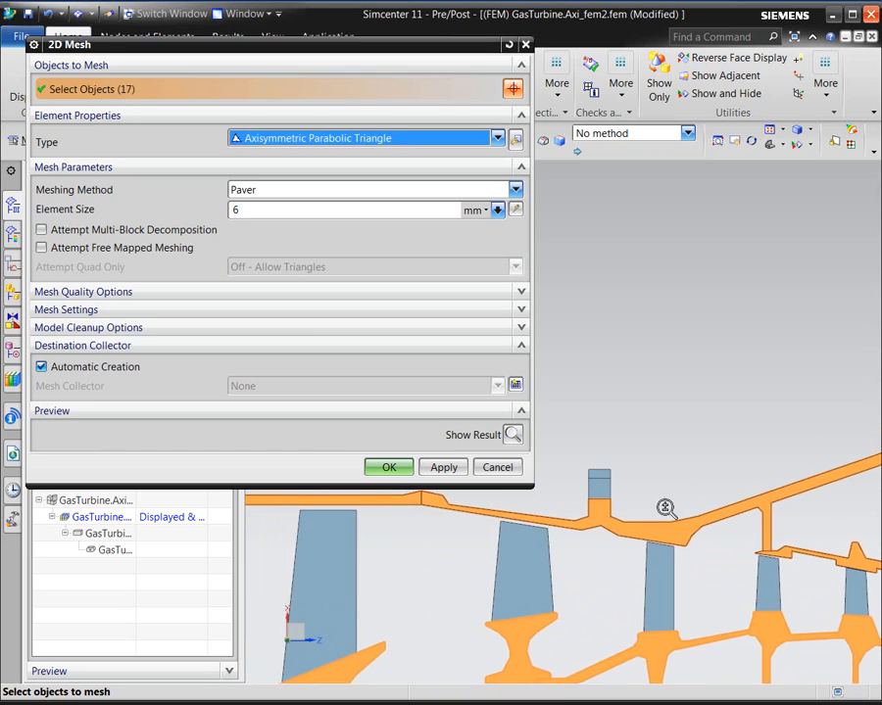
pyautogui.scroll(5, 674, 529)
pyautogui.click(585, 461)
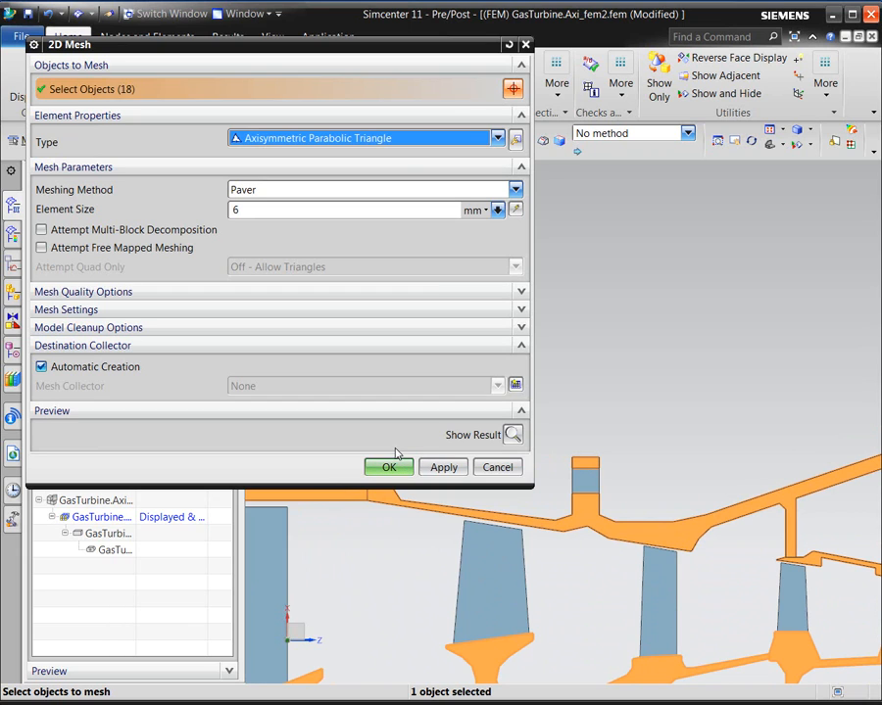
pyautogui.click(447, 467)
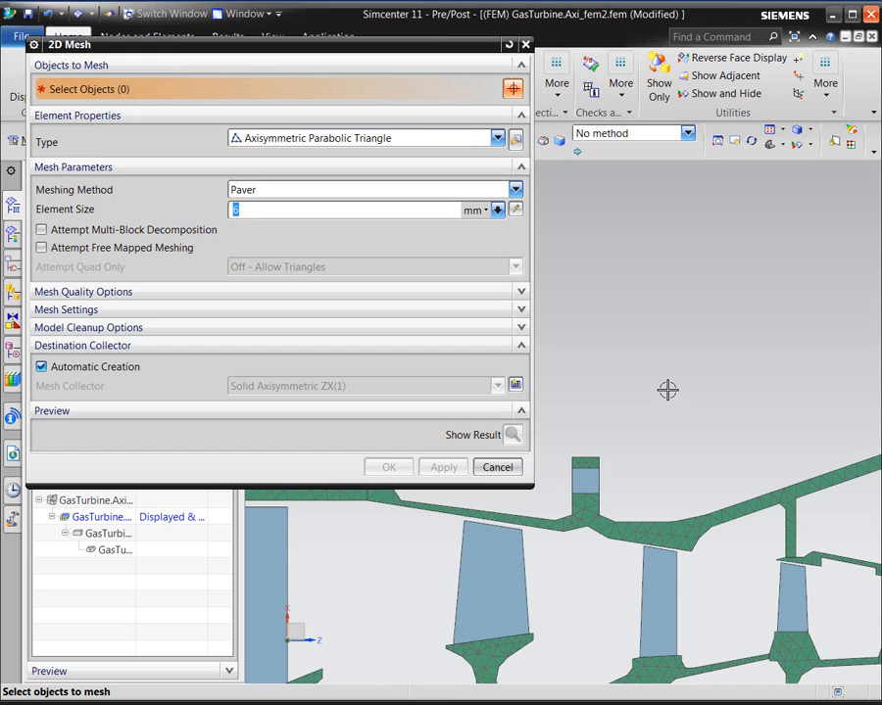
# Step: Mesh the first, largest blade with 6 mm Plane Stress Parabolic Triangle elements in an automatically created collector
pyautogui.scroll(-2, 666, 389)
pyautogui.keyDown('shift'); pyautogui.moveTo(619, 462); pyautogui.dragTo(573, 522, button='middle'); pyautogui.keyUp('shift')
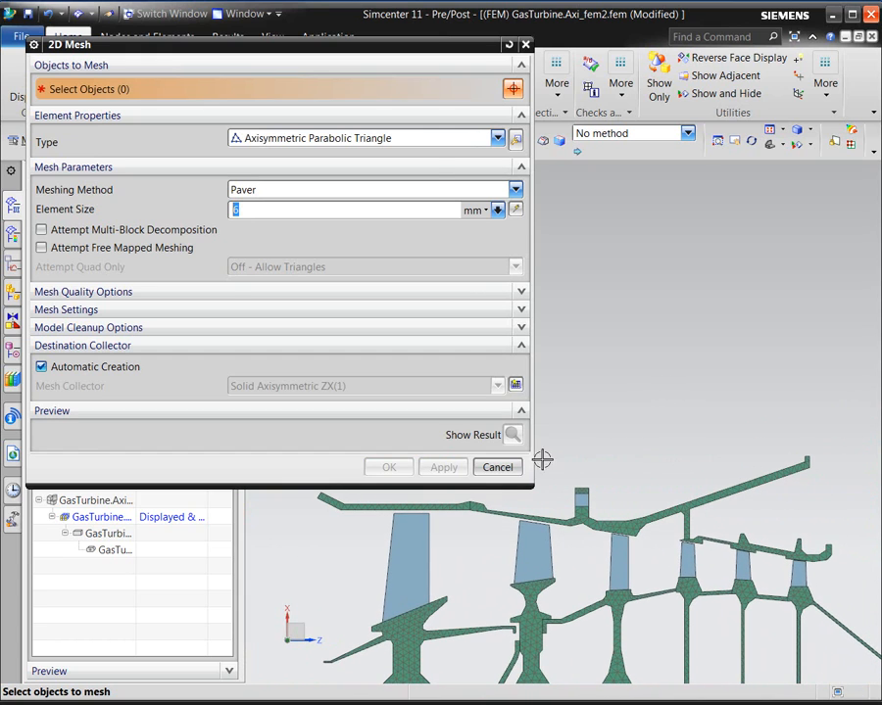
pyautogui.click(438, 140)
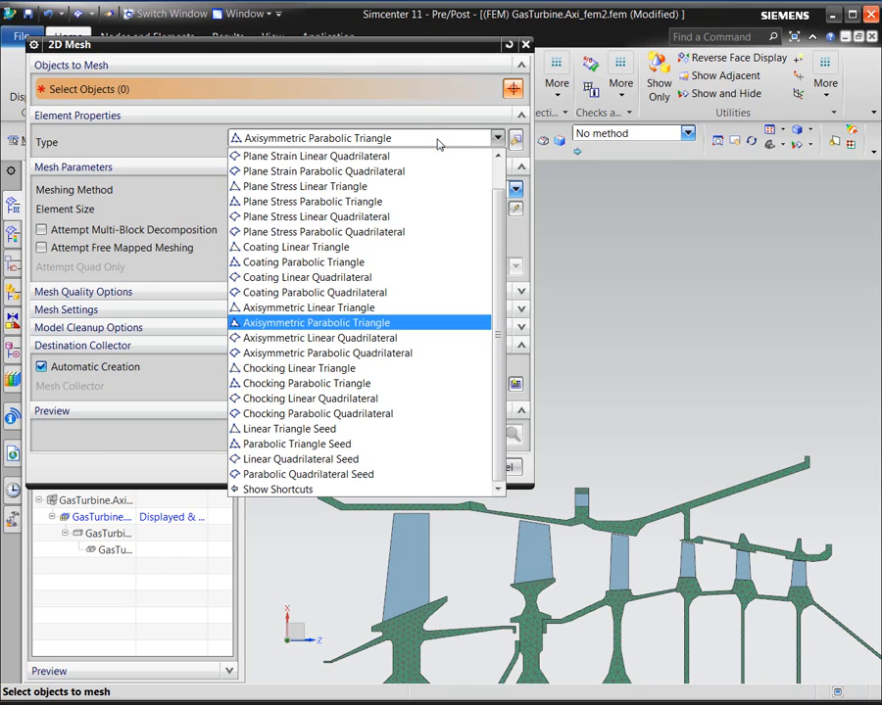
pyautogui.click(409, 203)
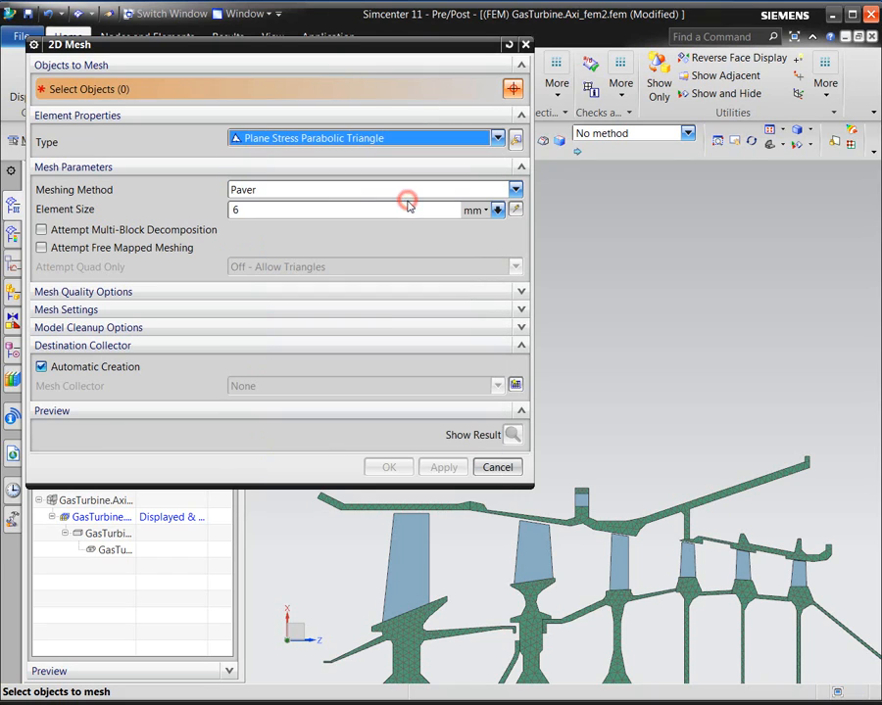
pyautogui.click(403, 560)
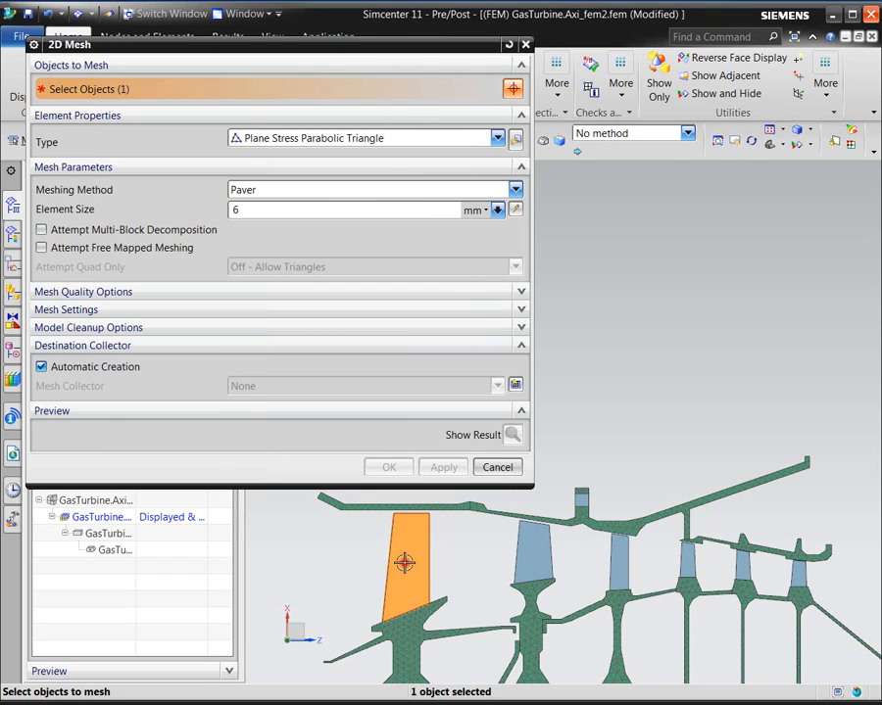
pyautogui.click(438, 467)
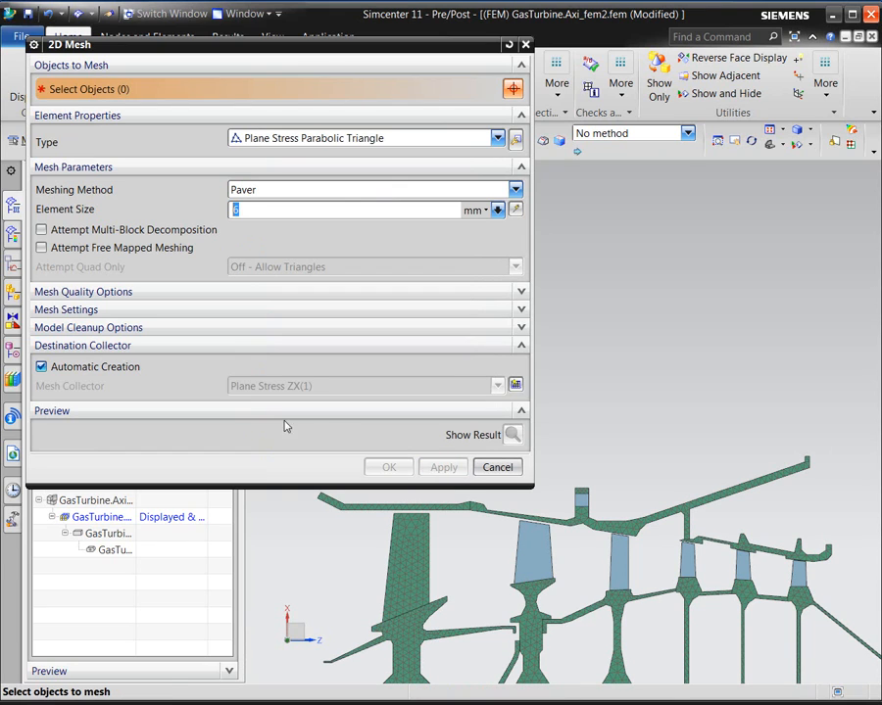
# Step: Turn off automatic collector creation and mesh the other five blades one by one into the Plane Stress ZX(1) collector
pyautogui.click(88, 367)
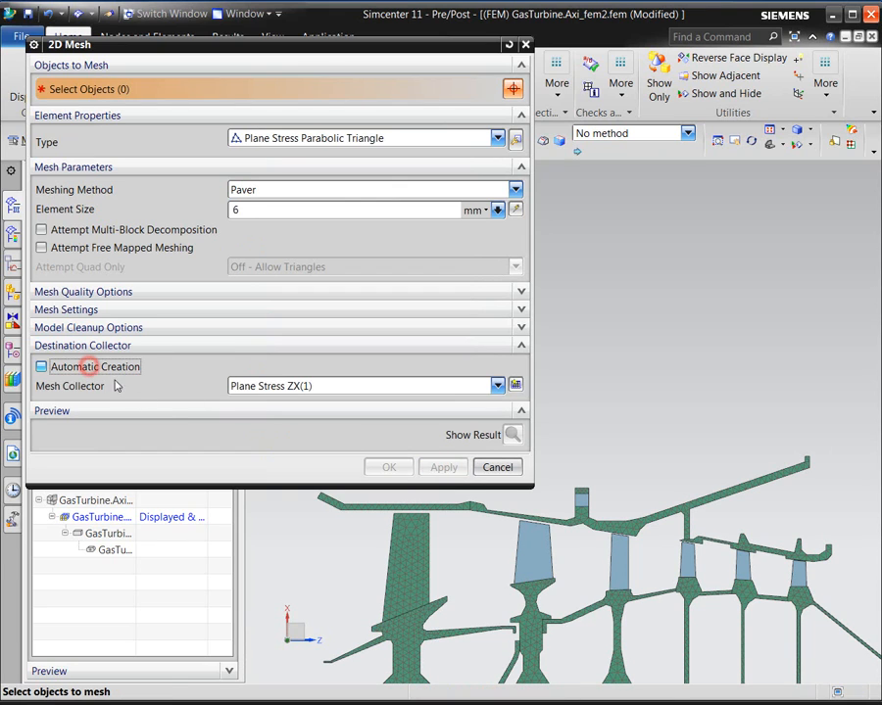
pyautogui.click(533, 551)
pyautogui.click(443, 468)
pyautogui.click(615, 563)
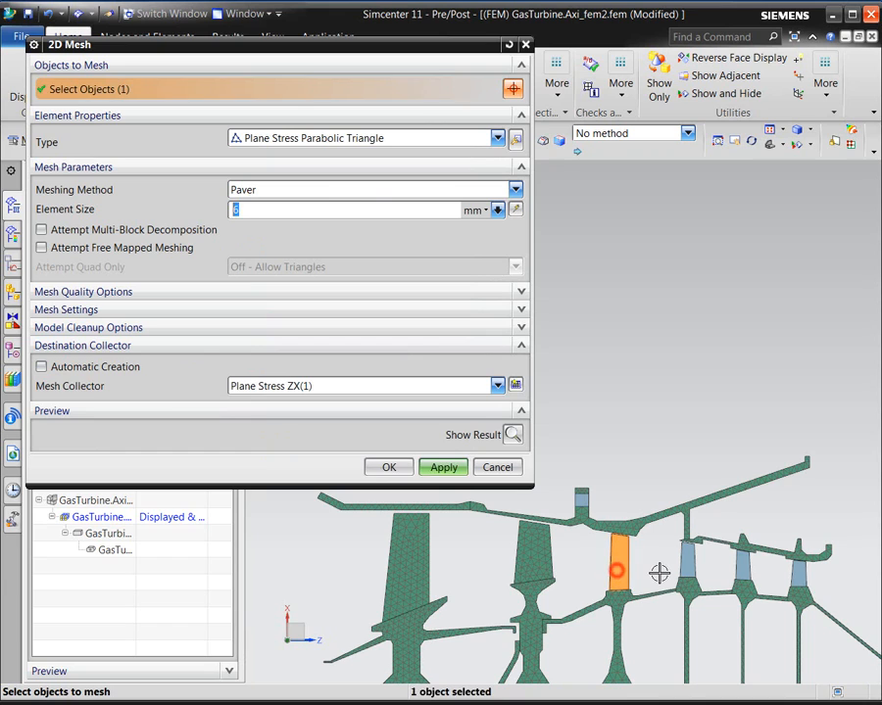
pyautogui.click(688, 566)
pyautogui.middleClick(689, 565)
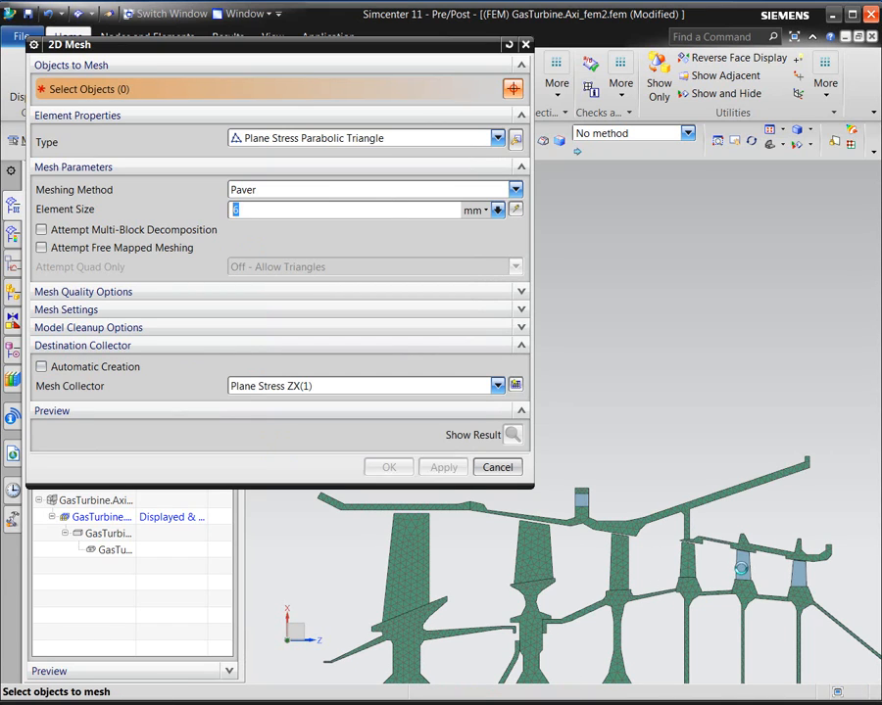
pyautogui.click(742, 568)
pyautogui.middleClick(742, 568)
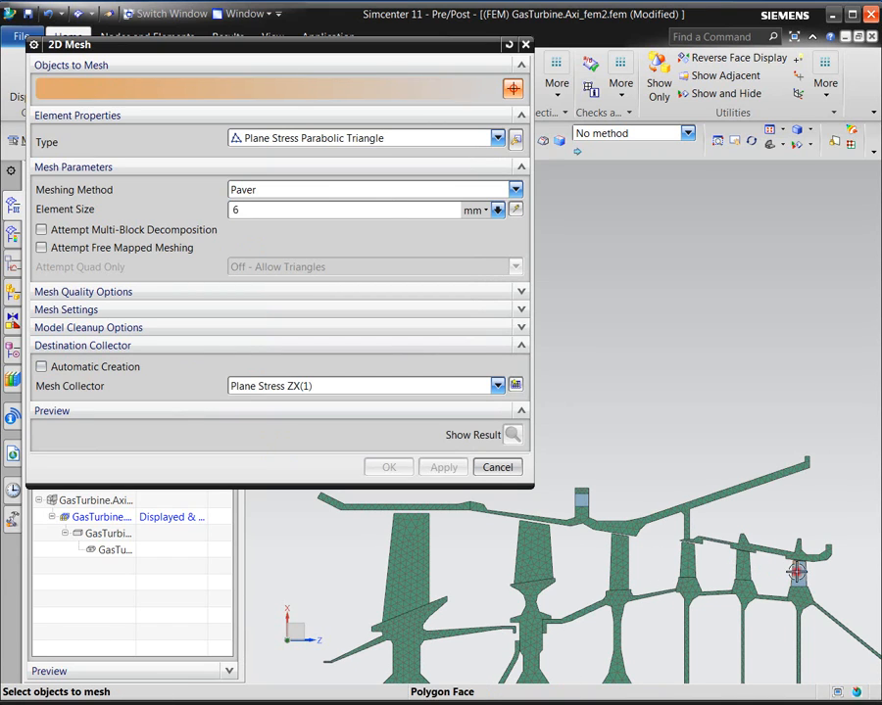
pyautogui.click(795, 572)
pyautogui.middleClick(796, 572)
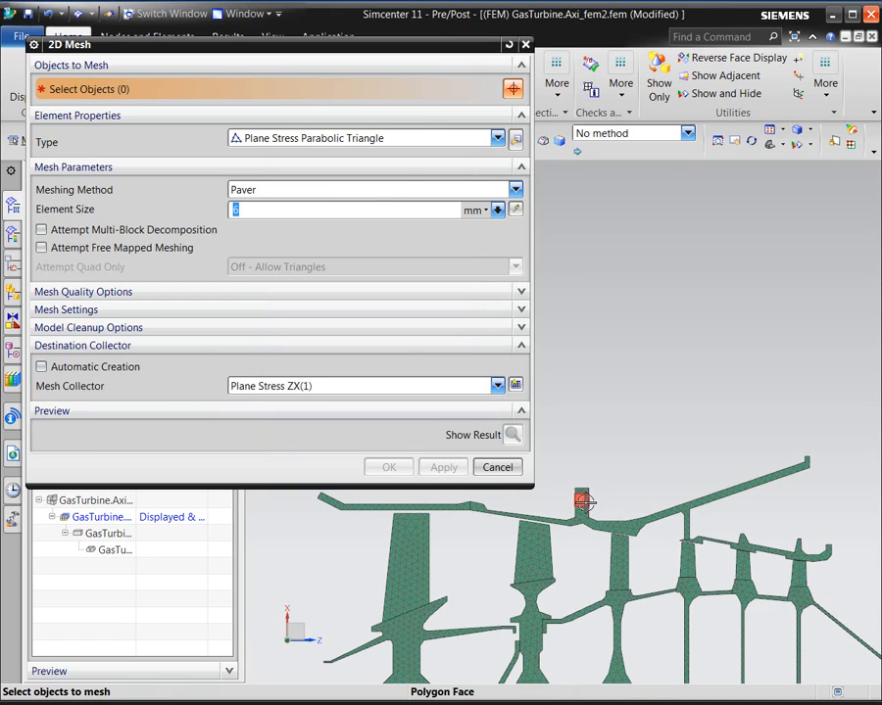
# Step: Re-enable automatic collector creation and mesh the remaining middle face of the casing flange with Plane Stress Parabolic Triangle elements
pyautogui.click(112, 366)
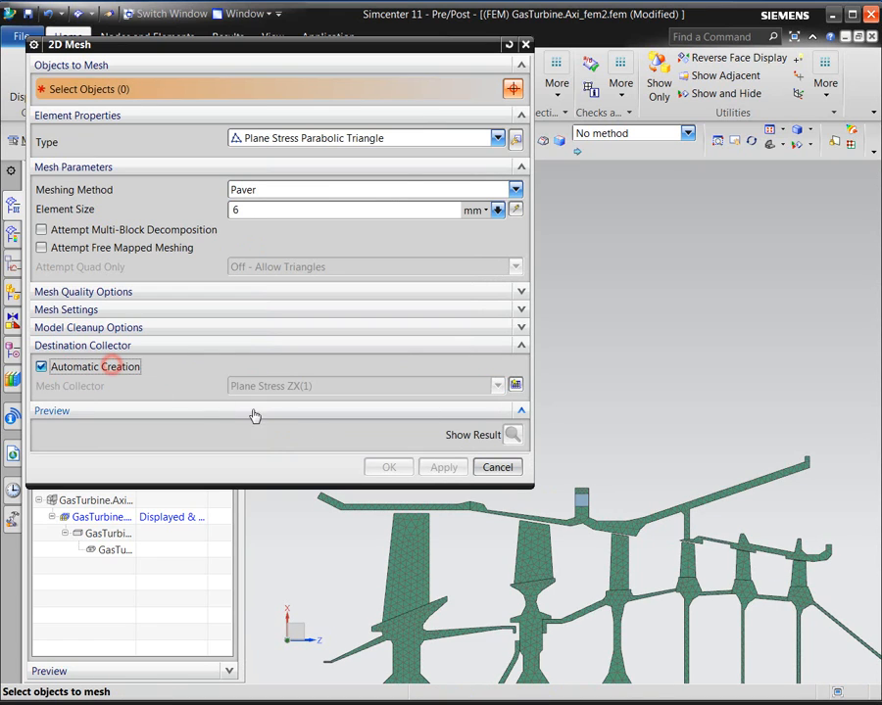
pyautogui.click(580, 500)
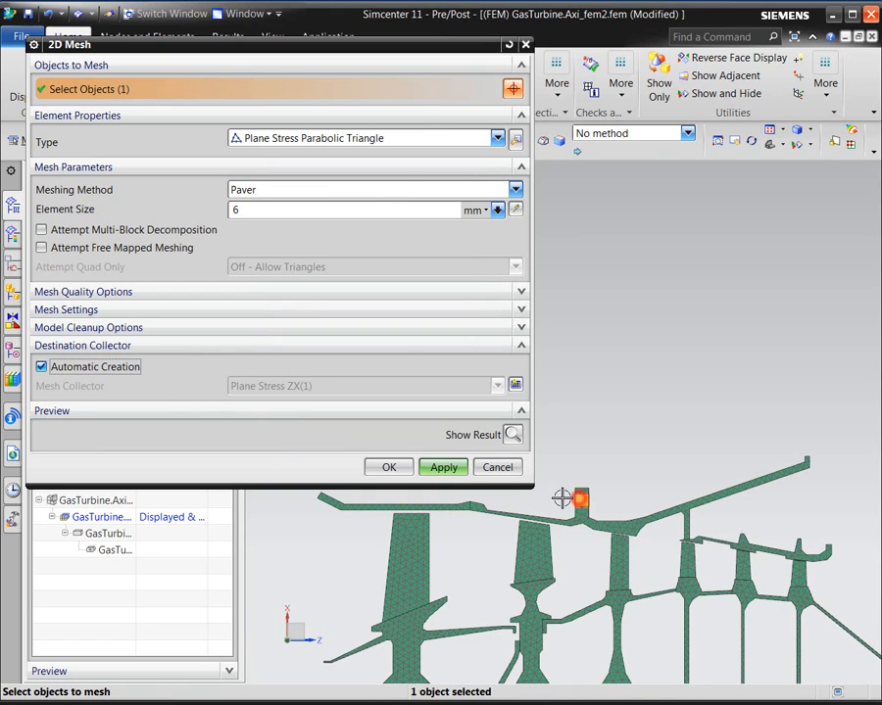
pyautogui.click(388, 467)
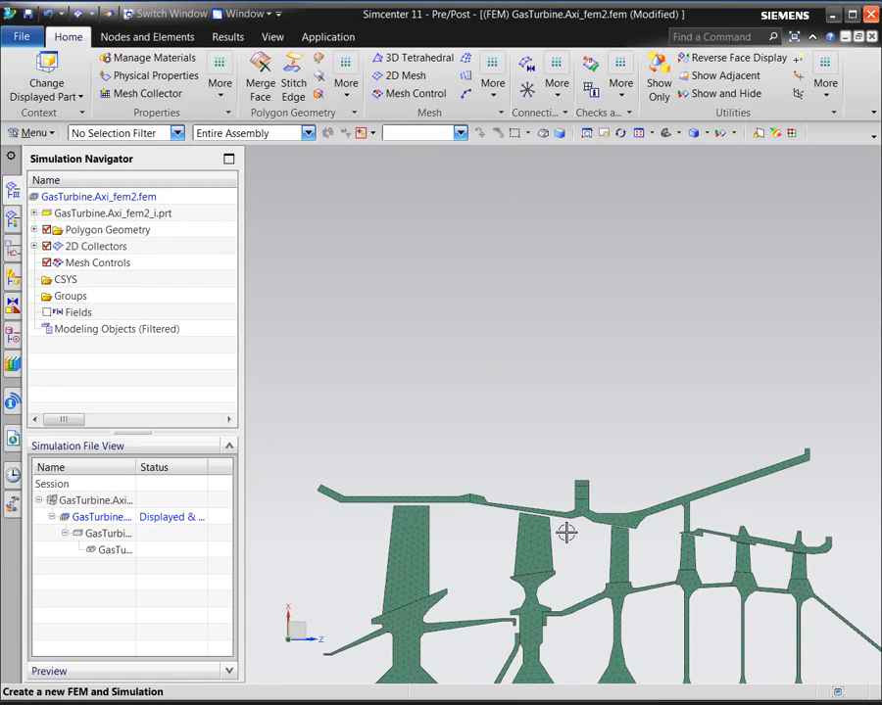
# Step: Examine the mesh over the whole turbine section and up close around the second blade and its disc
pyautogui.keyDown('shift'); pyautogui.moveTo(571, 527); pyautogui.dragTo(568, 305, button='middle'); pyautogui.keyUp('shift')
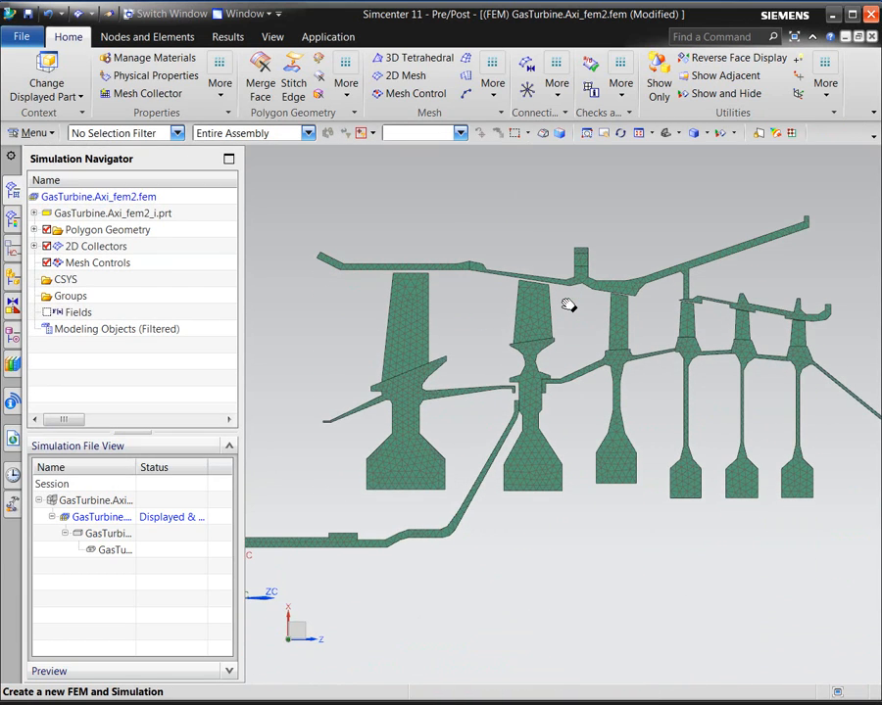
pyautogui.scroll(-2, 566, 294)
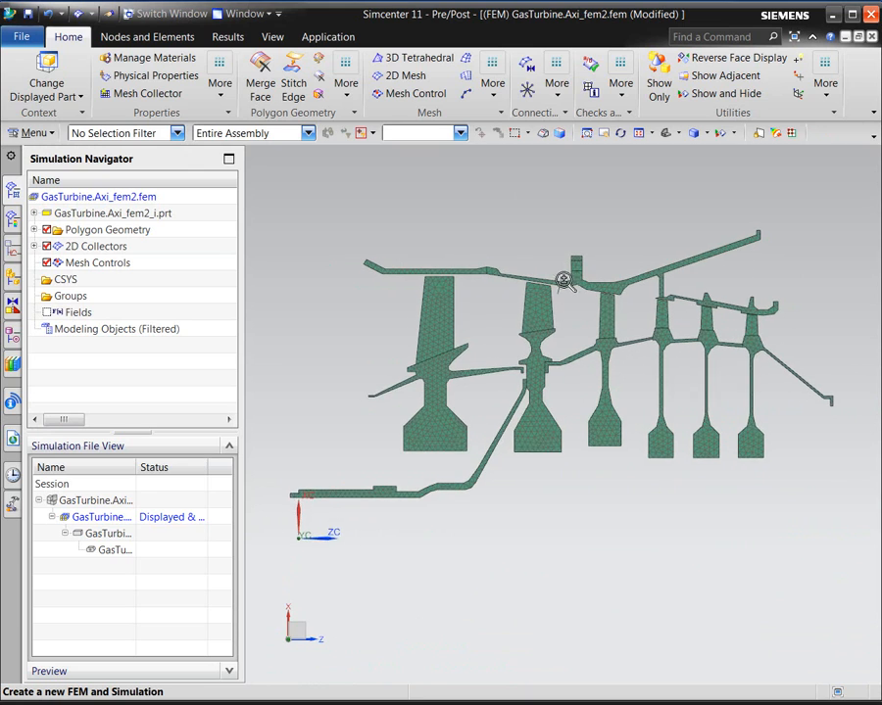
pyautogui.scroll(1, 565, 283)
pyautogui.keyDown('ctrl'); pyautogui.moveTo(565, 283); pyautogui.dragTo(564, 285, button='middle'); pyautogui.keyUp('ctrl')
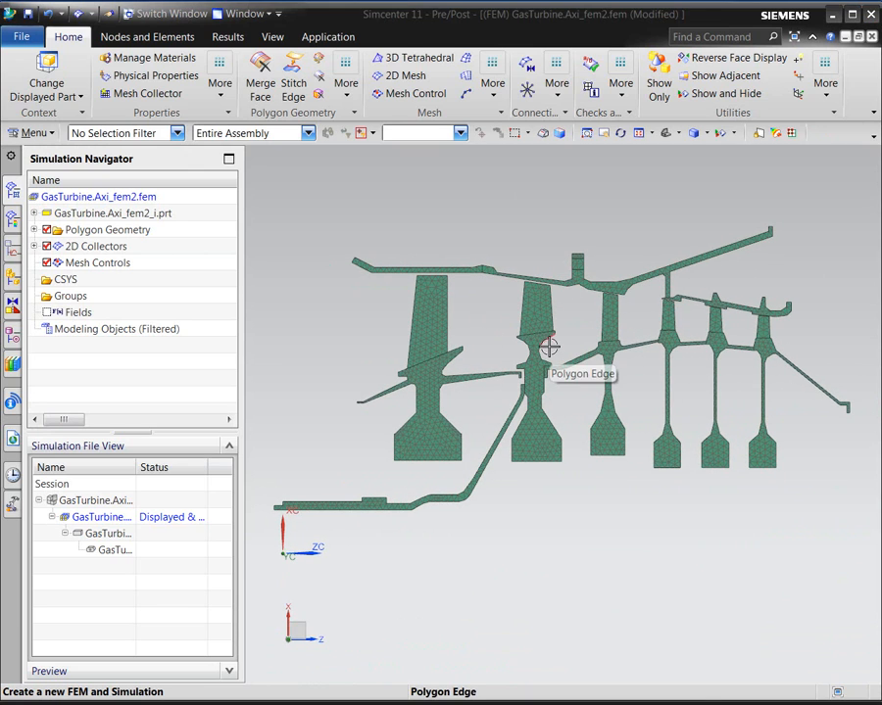
pyautogui.scroll(3, 556, 324)
pyautogui.scroll(5, 595, 490)
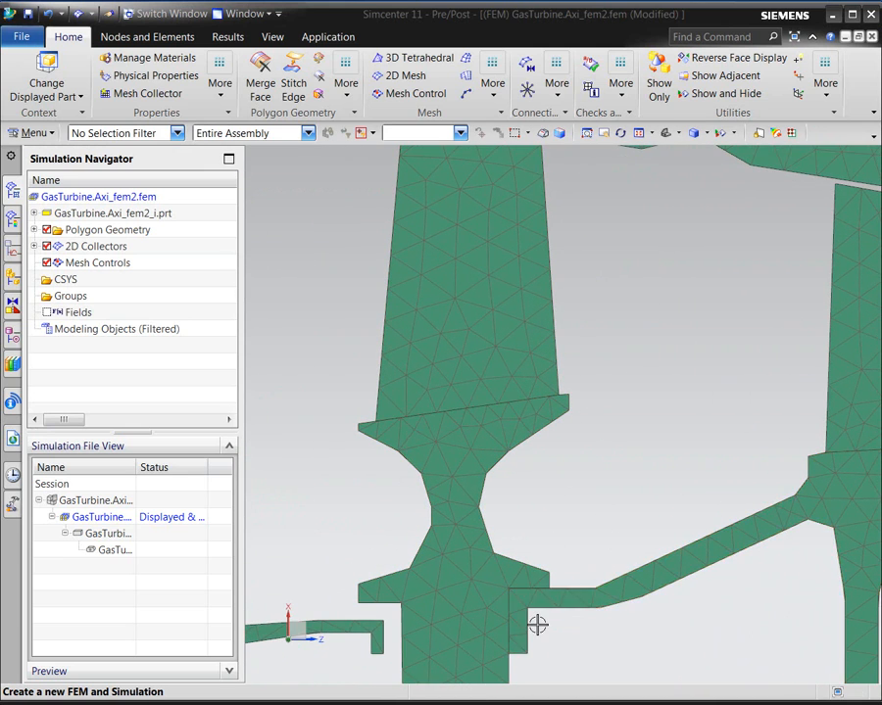
pyautogui.scroll(-4, 535, 622)
pyautogui.scroll(-5, 551, 482)
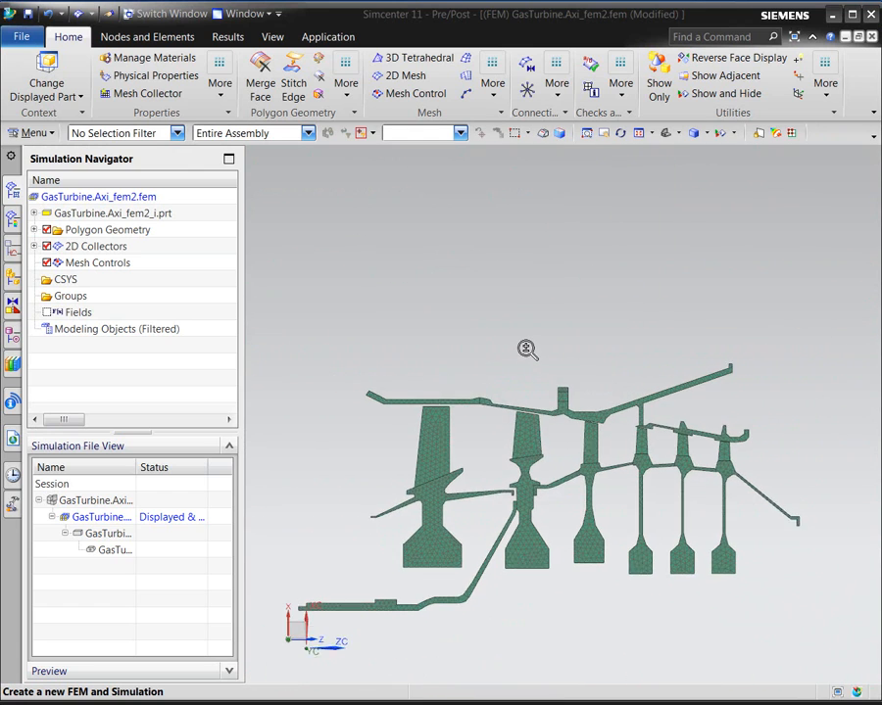
# Step: Stitch all the turbine bodies automatically, edge to edge, with search distance and snap ends both at 0.1 mm
pyautogui.scroll(2, 526, 347)
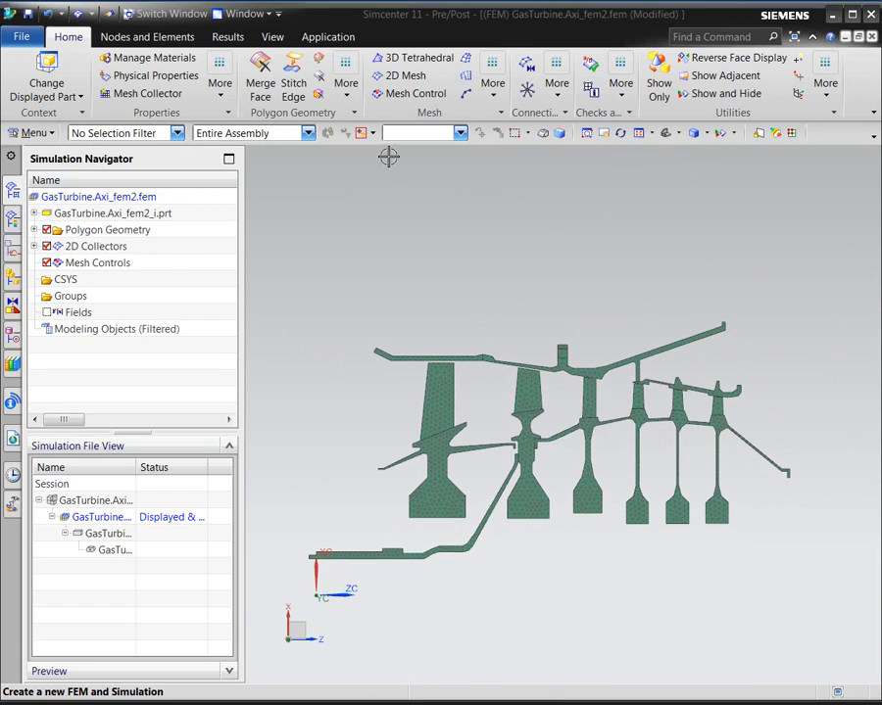
pyautogui.click(293, 76)
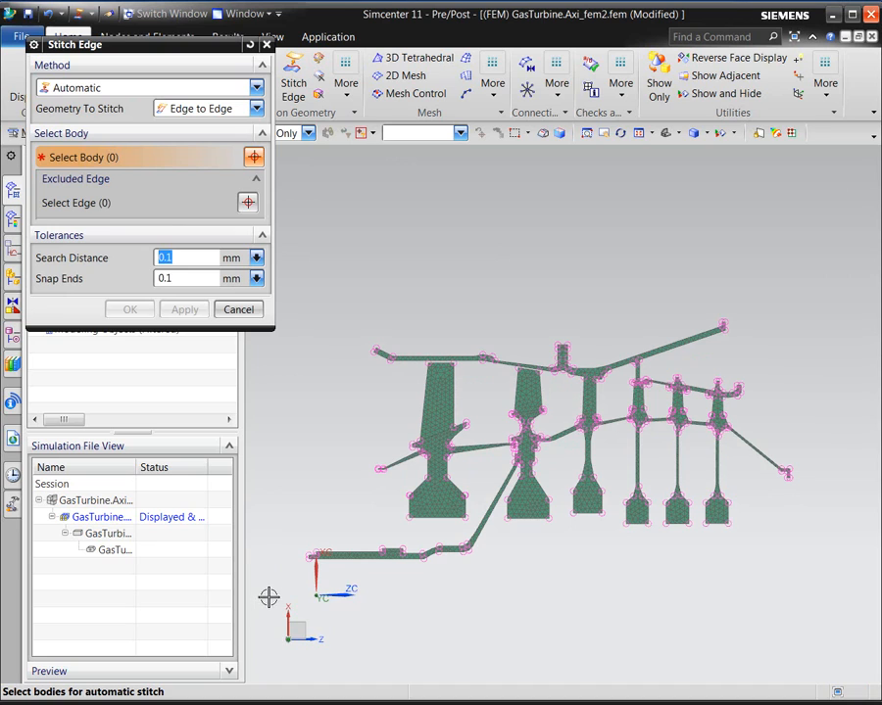
pyautogui.moveTo(268, 596); pyautogui.dragTo(813, 265)
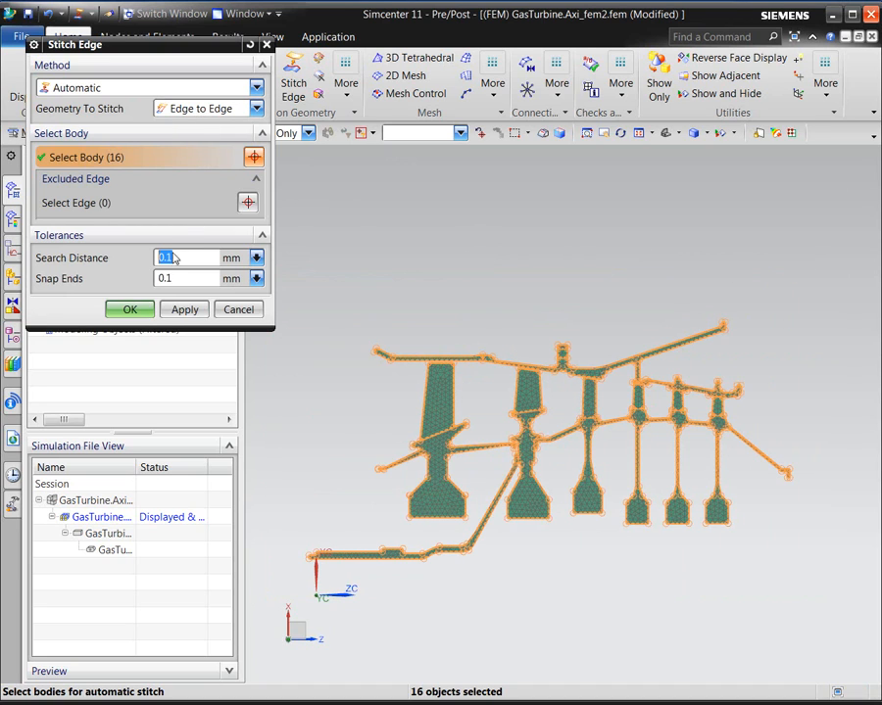
pyautogui.click(130, 309)
# Step: Update the FEM so the meshes are regenerated on the stitched geometry, and check them around the second blade and over the whole section
pyautogui.scroll(6, 566, 486)
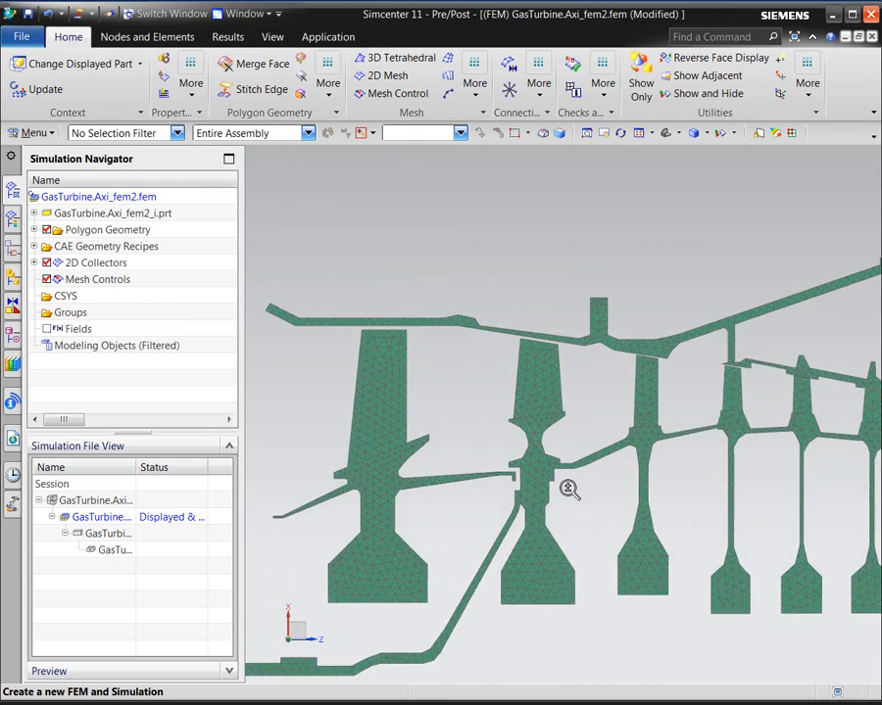
pyautogui.scroll(-3, 635, 601)
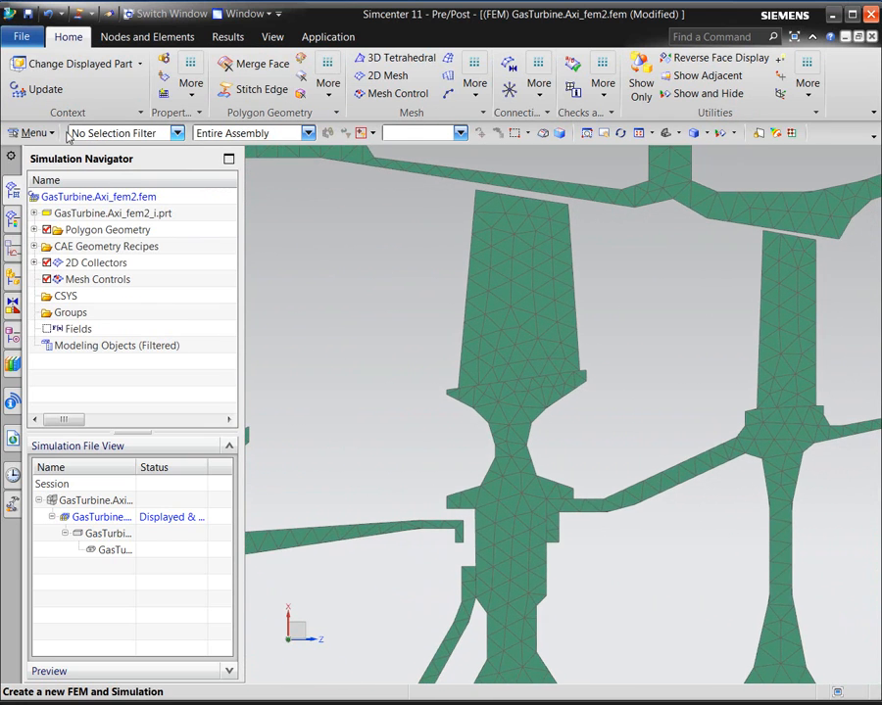
pyautogui.click(44, 91)
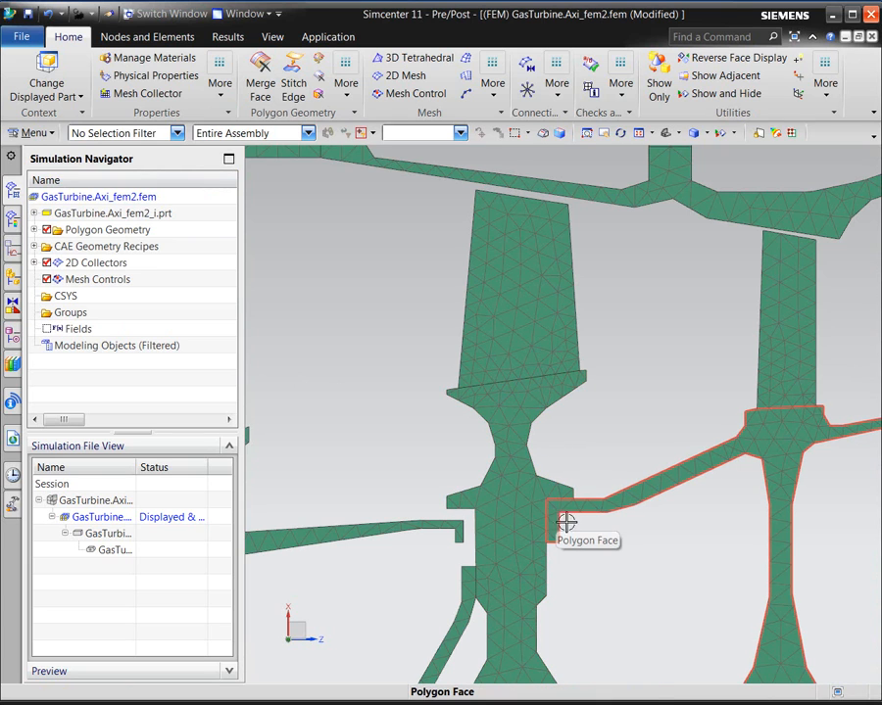
pyautogui.scroll(-4, 583, 457)
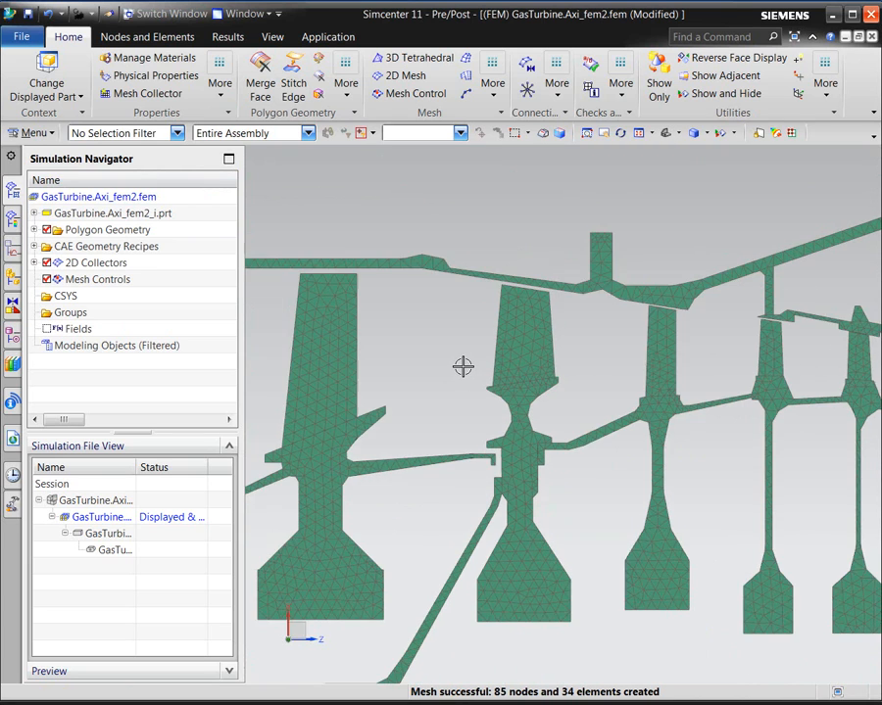
pyautogui.scroll(-3, 446, 360)
pyautogui.scroll(-2, 445, 360)
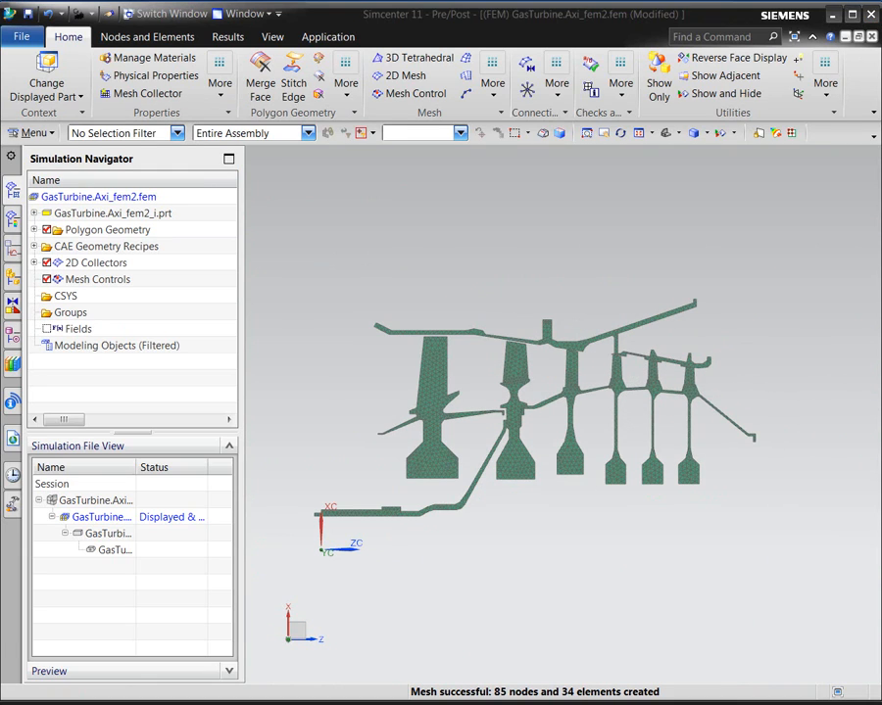
# Step: Highlight the mesh of the Solid Axisymmetric ZX(1) collector to examine which regions it covers
pyautogui.click(34, 263)
pyautogui.click(46, 279)
pyautogui.click(118, 296)
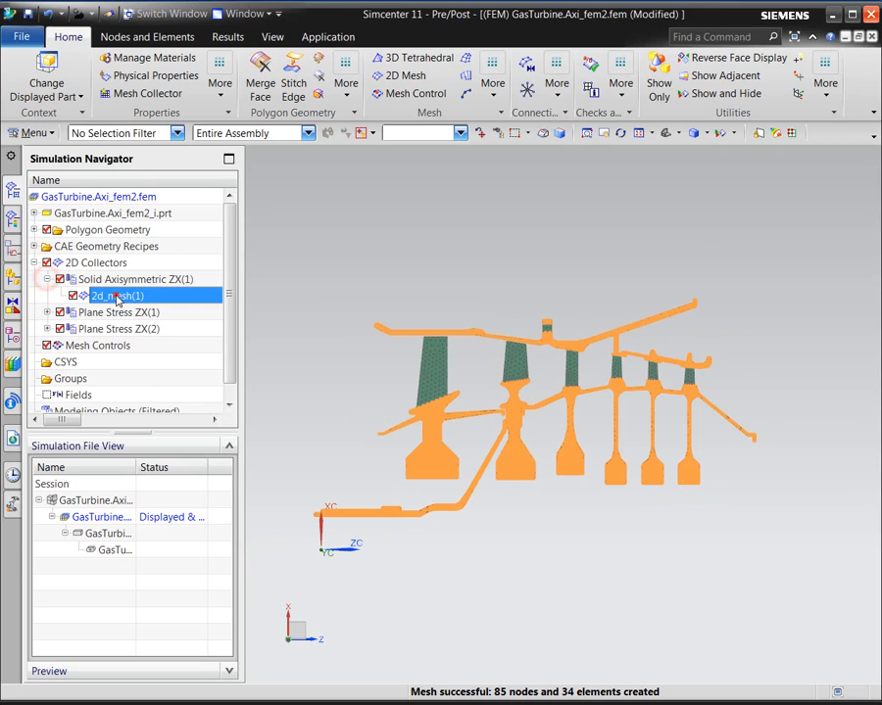
pyautogui.click(117, 297)
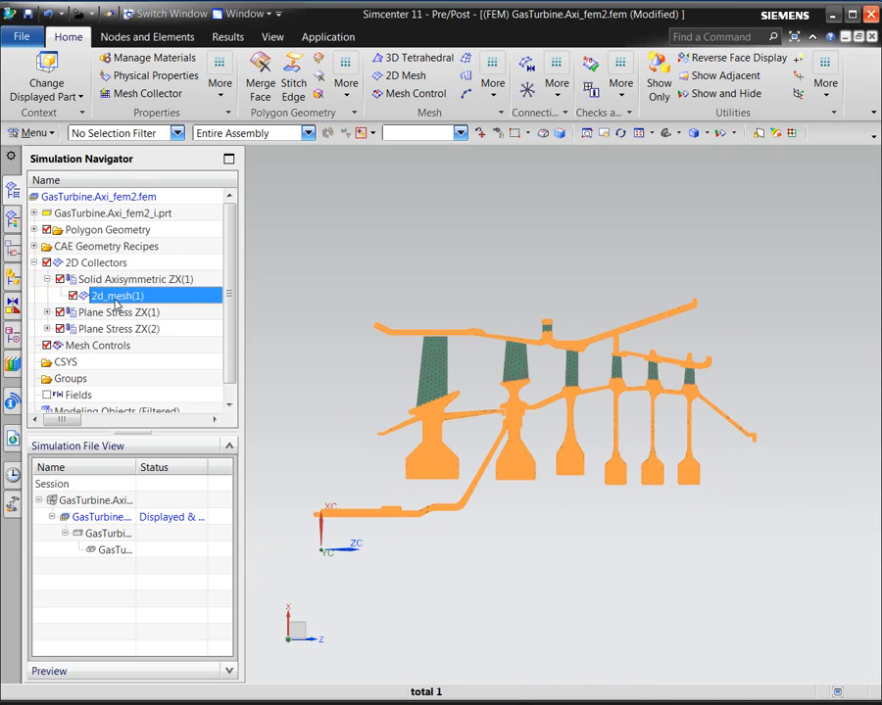
pyautogui.press('Escape')
# Step: Assign the library material Inconel_718-Aged to the Solid1 property of the Solid Axisymmetric ZX(1) collector
pyautogui.rightClick(117, 286)
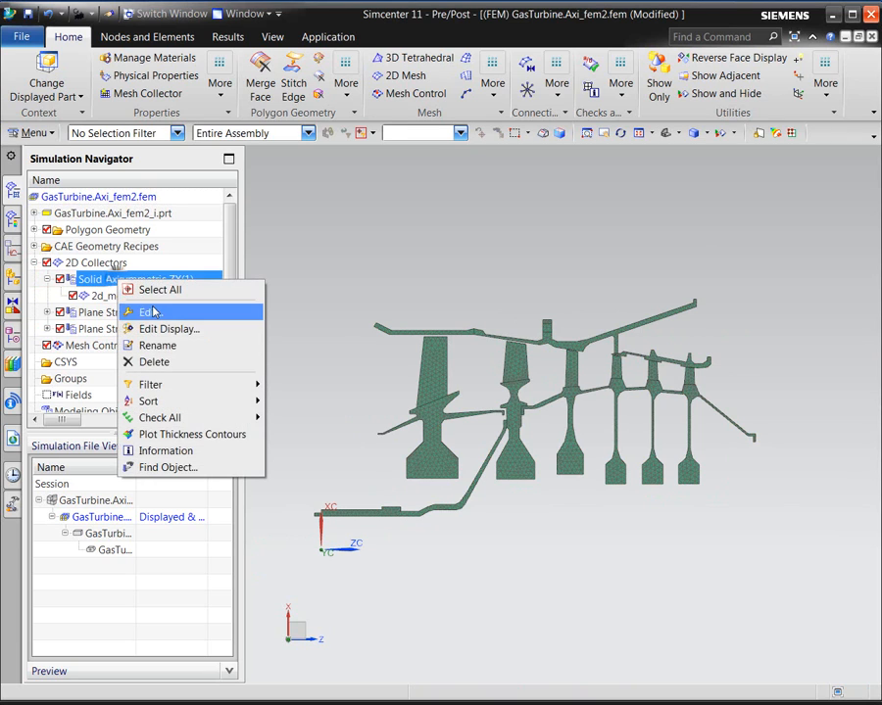
pyautogui.click(149, 311)
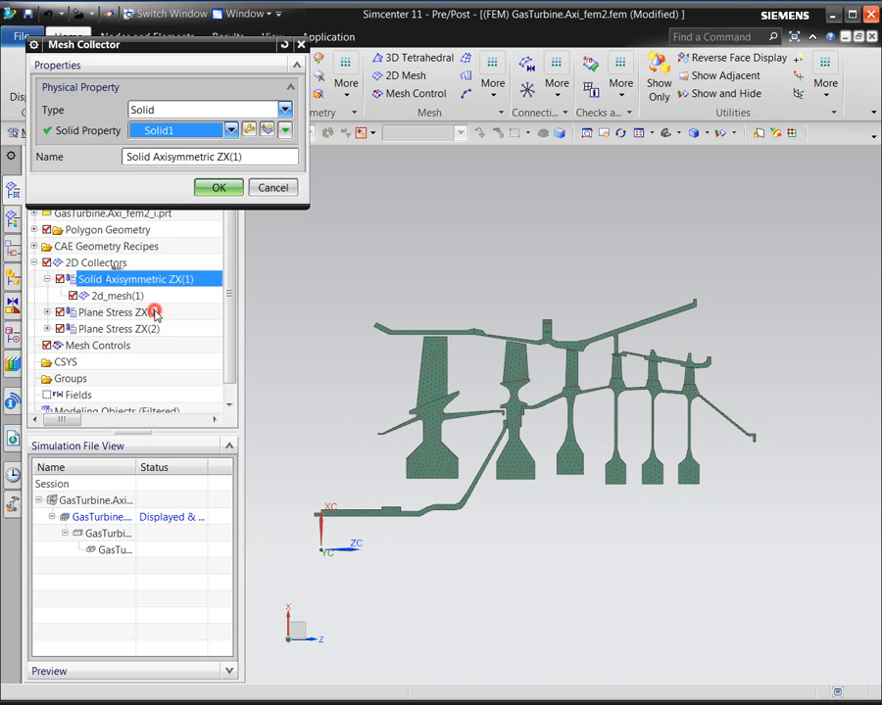
pyautogui.click(249, 130)
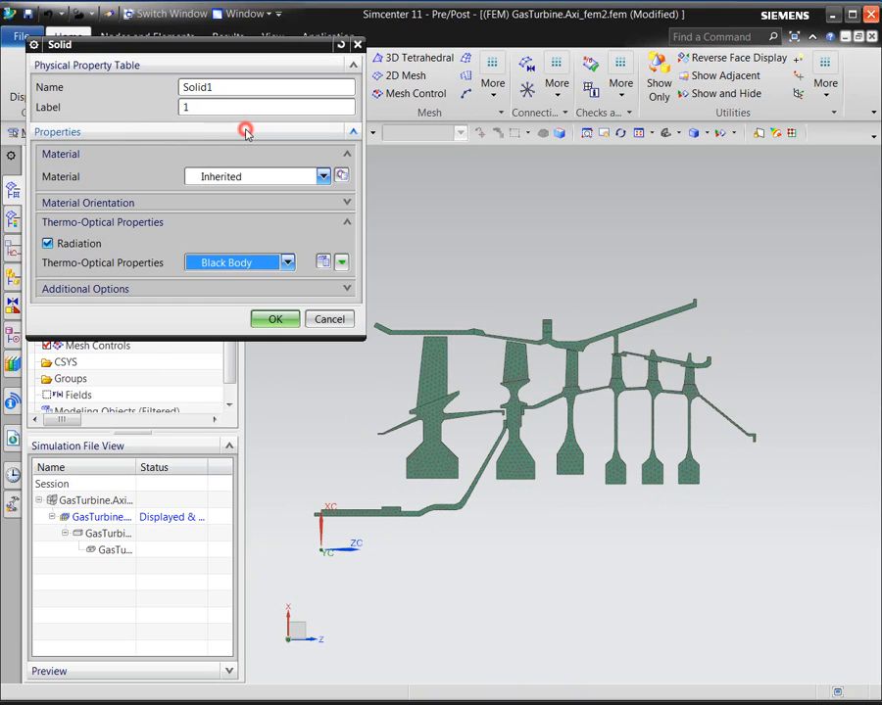
pyautogui.click(341, 176)
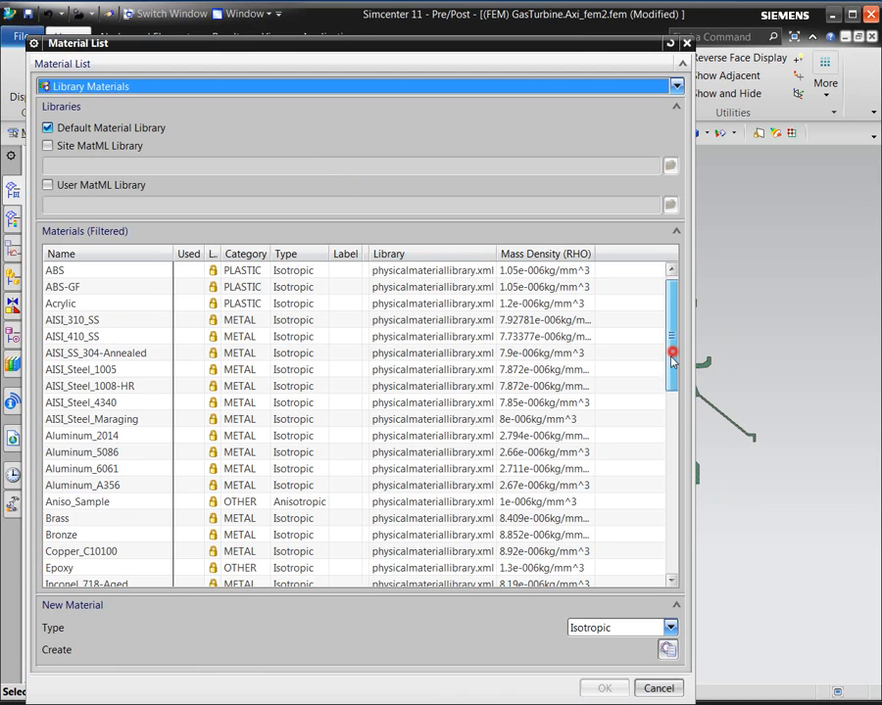
pyautogui.moveTo(672, 361); pyautogui.dragTo(672, 414)
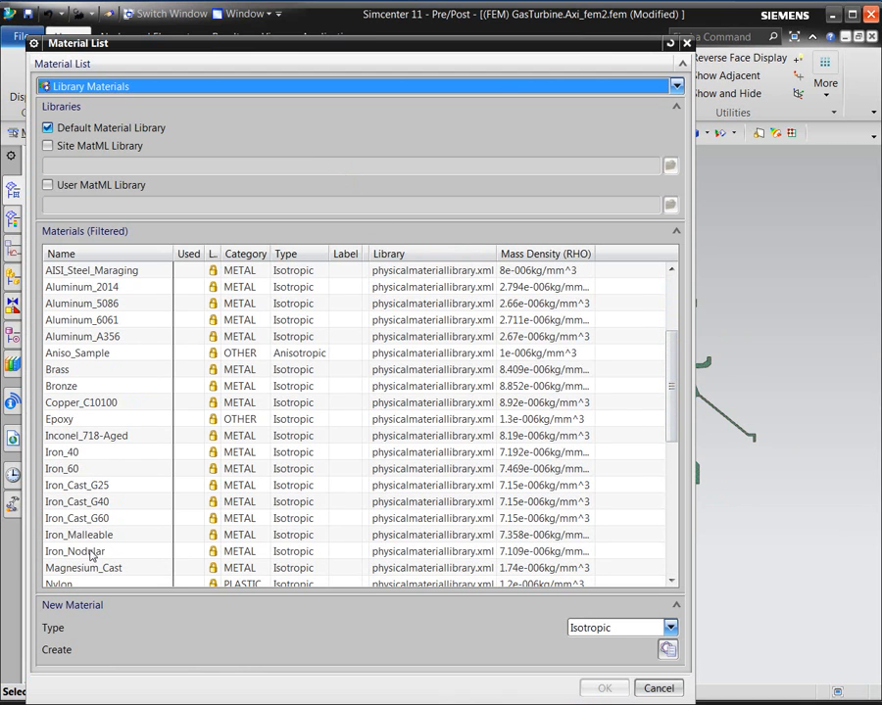
pyautogui.click(68, 440)
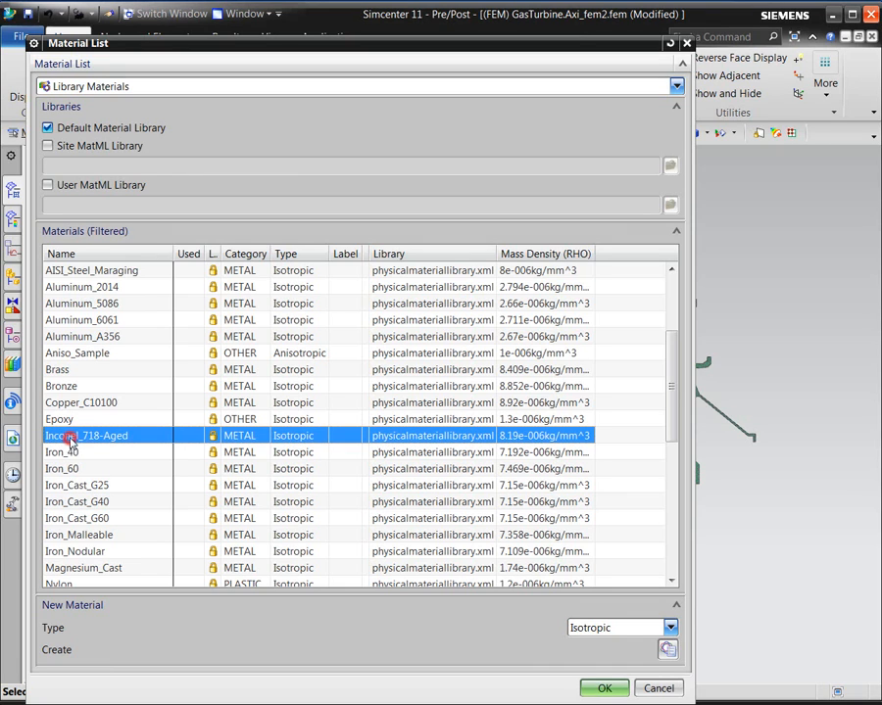
pyautogui.click(606, 689)
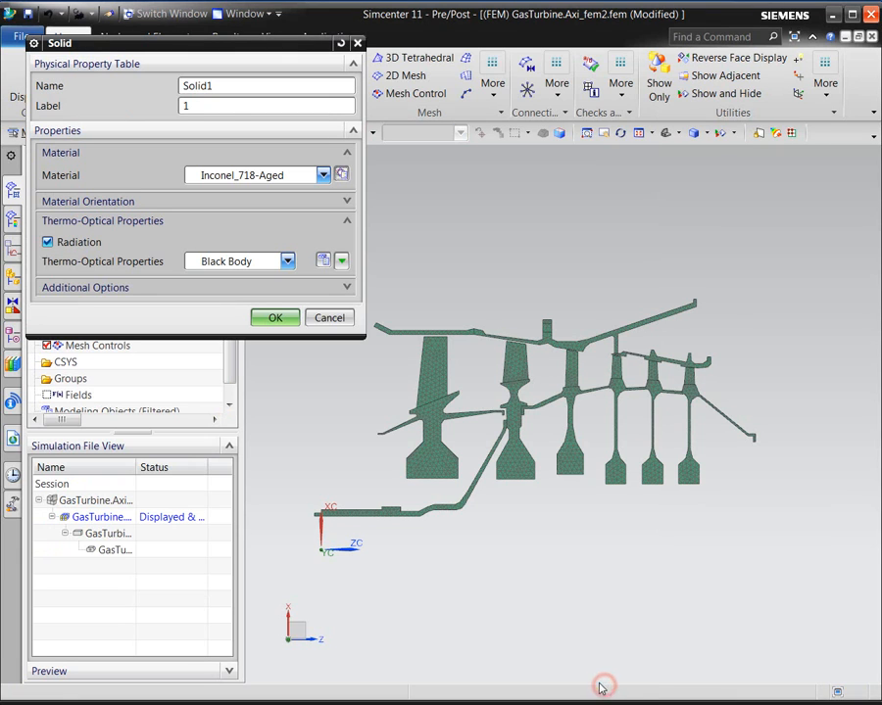
pyautogui.click(277, 318)
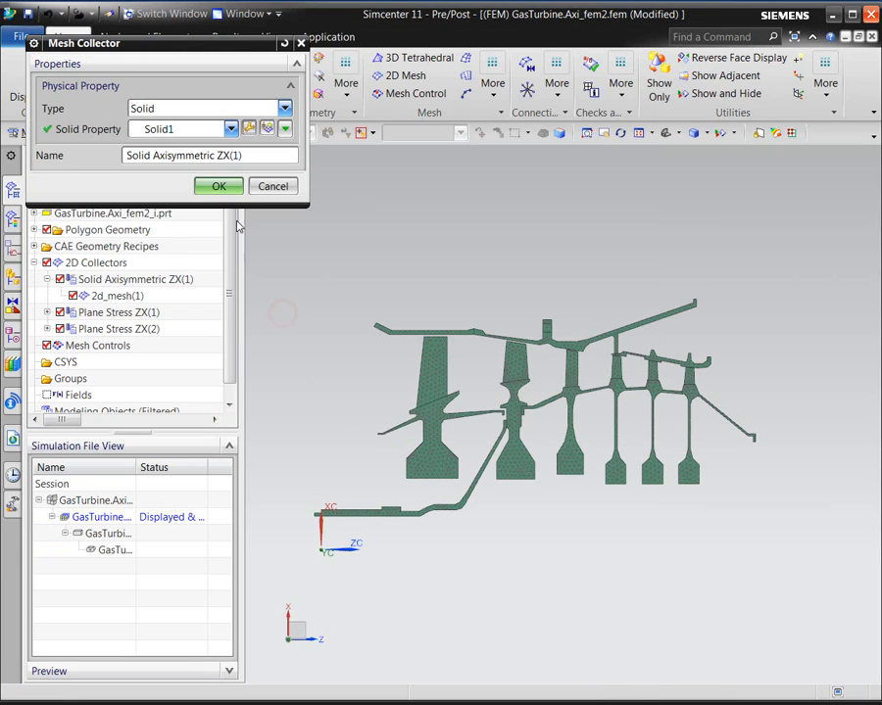
pyautogui.click(218, 187)
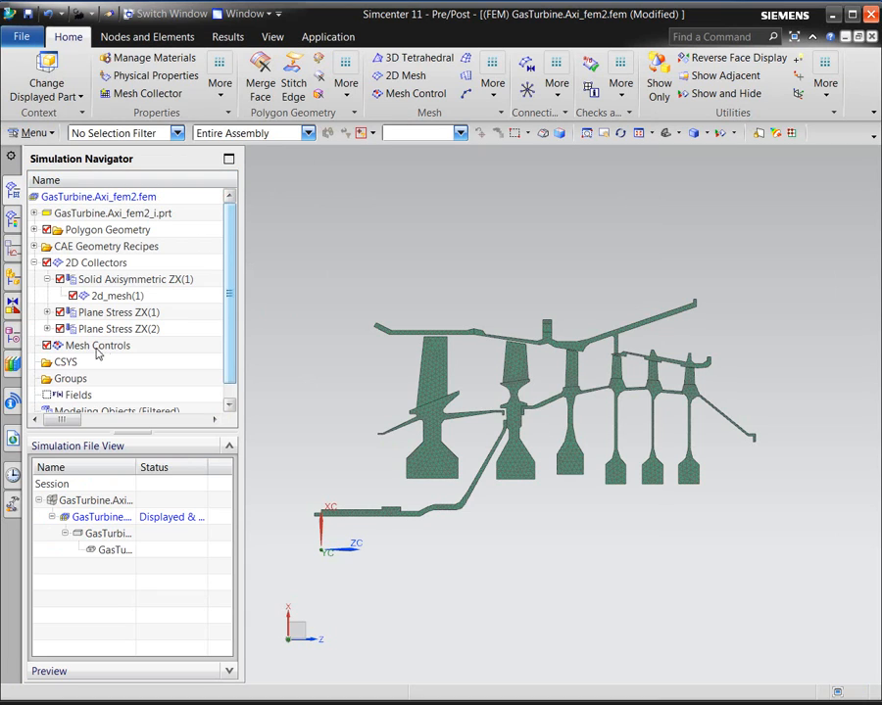
# Step: Assign Inconel_718-Aged to Plane Property2 of the Plane Stress ZX(2) collector, leaving its thickness blank
pyautogui.click(48, 329)
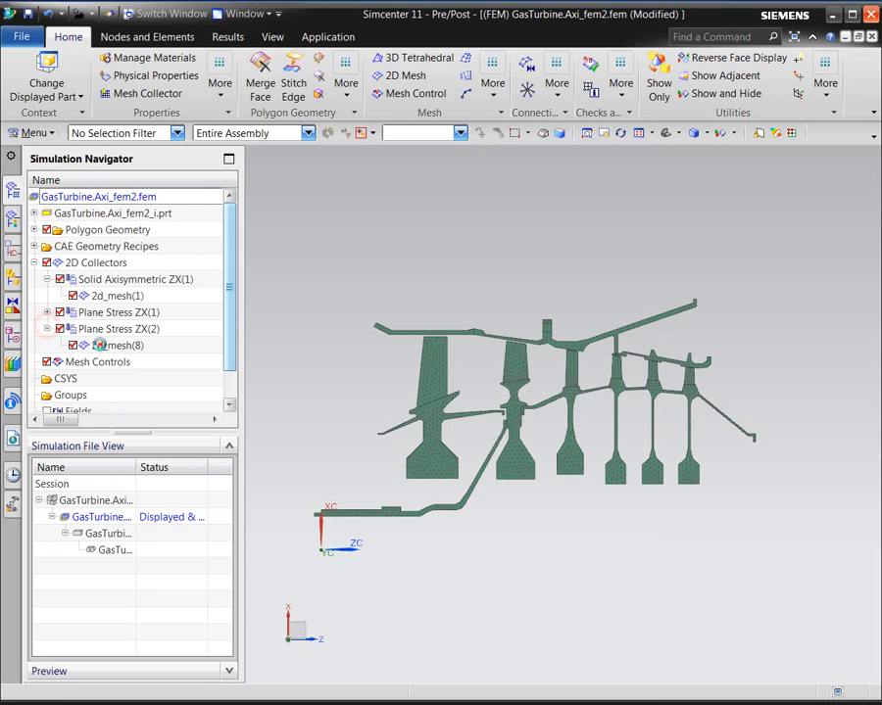
pyautogui.click(101, 348)
pyautogui.click(105, 329)
pyautogui.rightClick(106, 329)
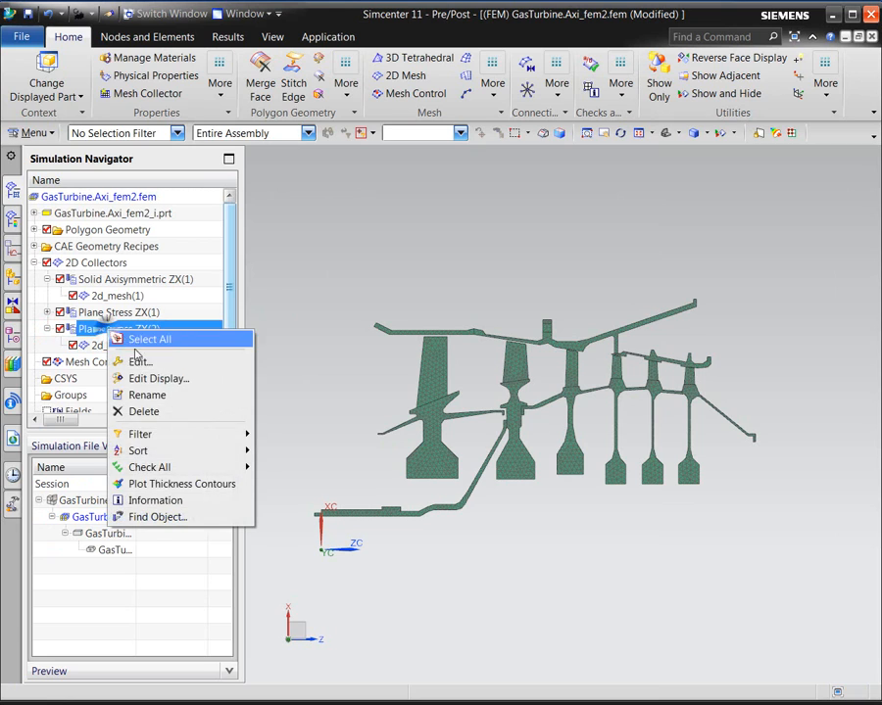
pyautogui.click(137, 356)
pyautogui.click(251, 128)
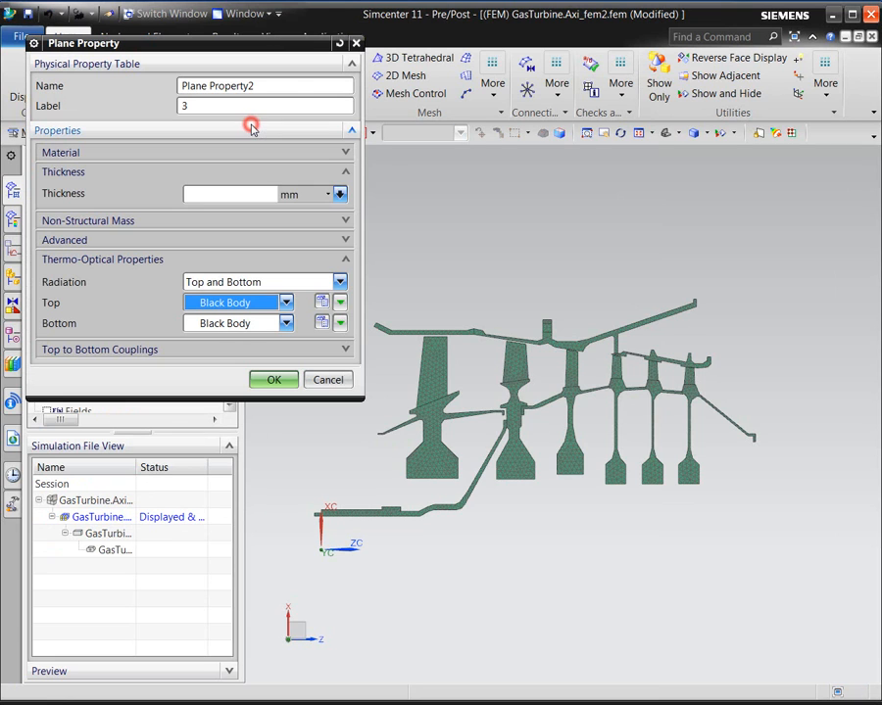
pyautogui.click(272, 154)
pyautogui.click(271, 176)
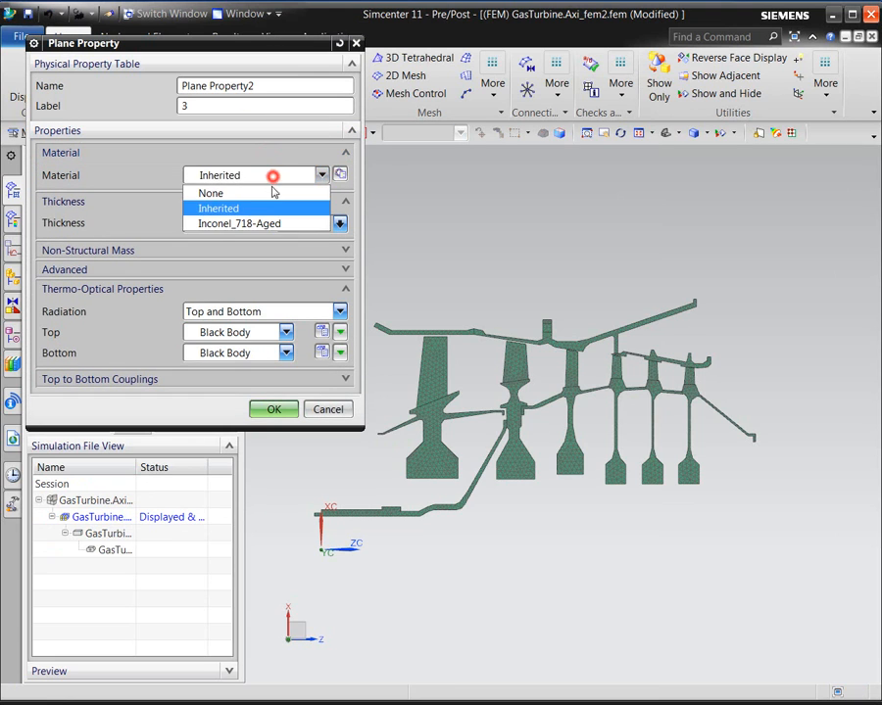
pyautogui.click(261, 224)
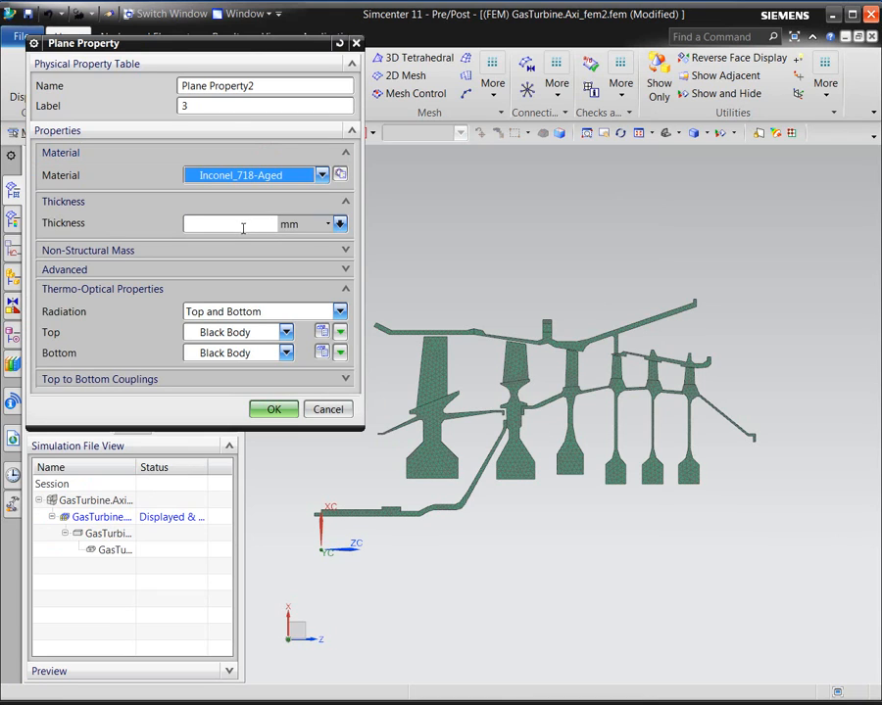
pyautogui.click(239, 224)
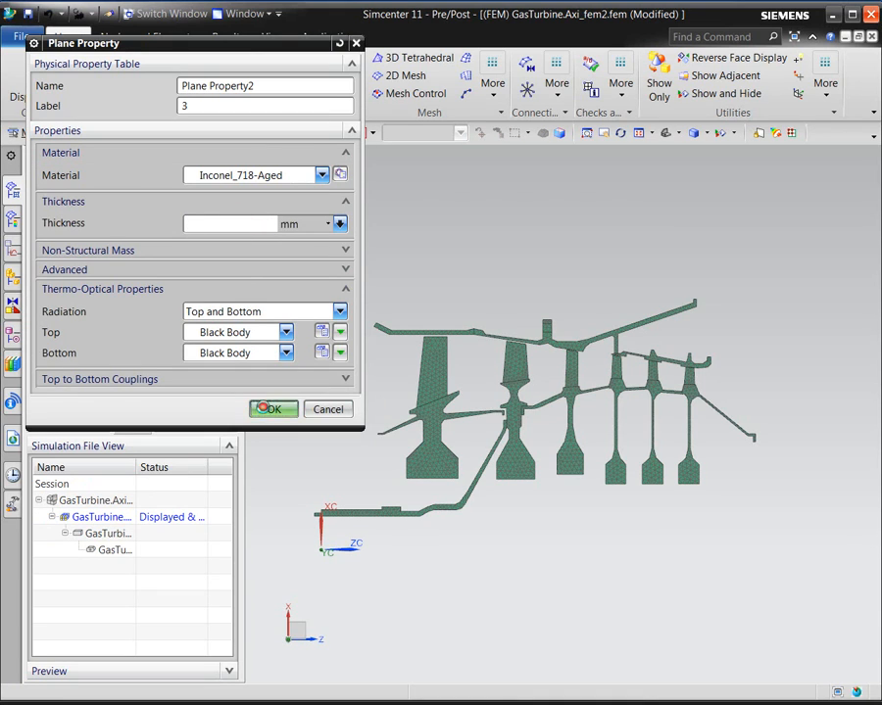
pyautogui.click(266, 409)
pyautogui.click(220, 186)
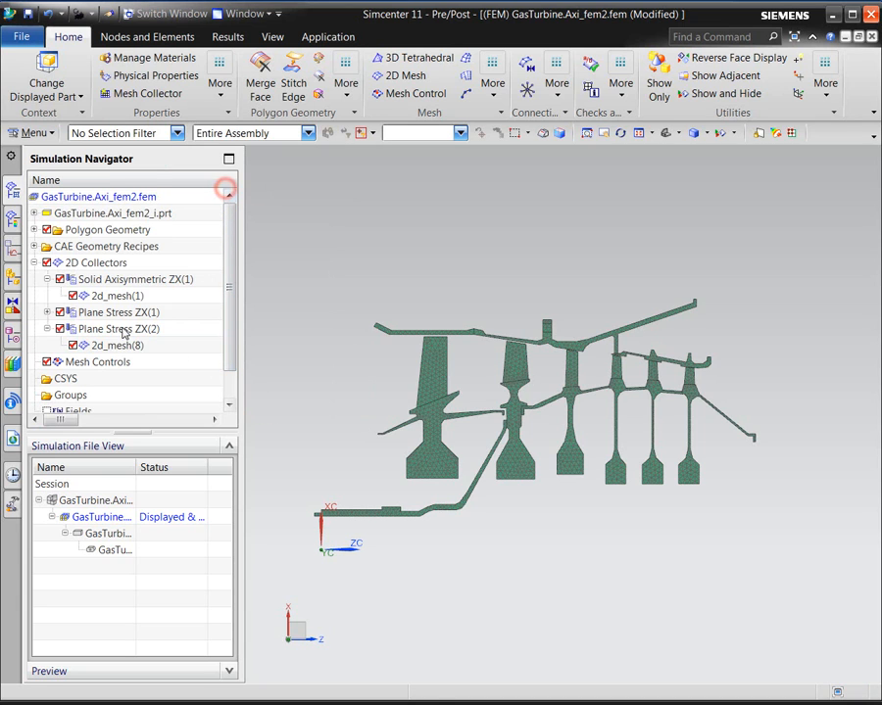
# Step: Set the casing flange mesh's associated data to thickness source Hole with 12 instances
pyautogui.click(104, 345)
pyautogui.rightClick(111, 345)
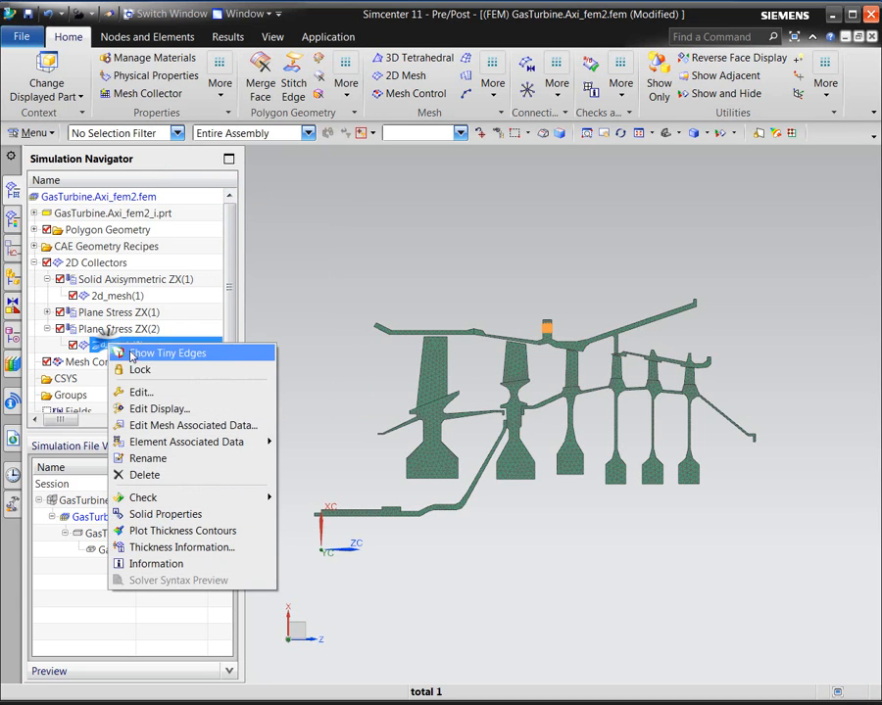
pyautogui.click(172, 425)
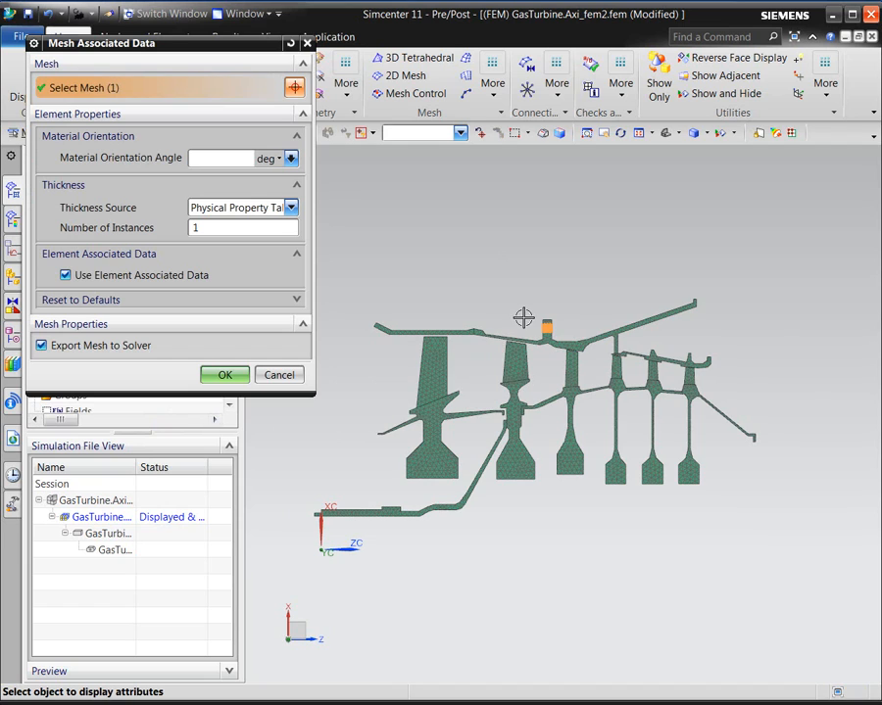
pyautogui.scroll(5, 525, 314)
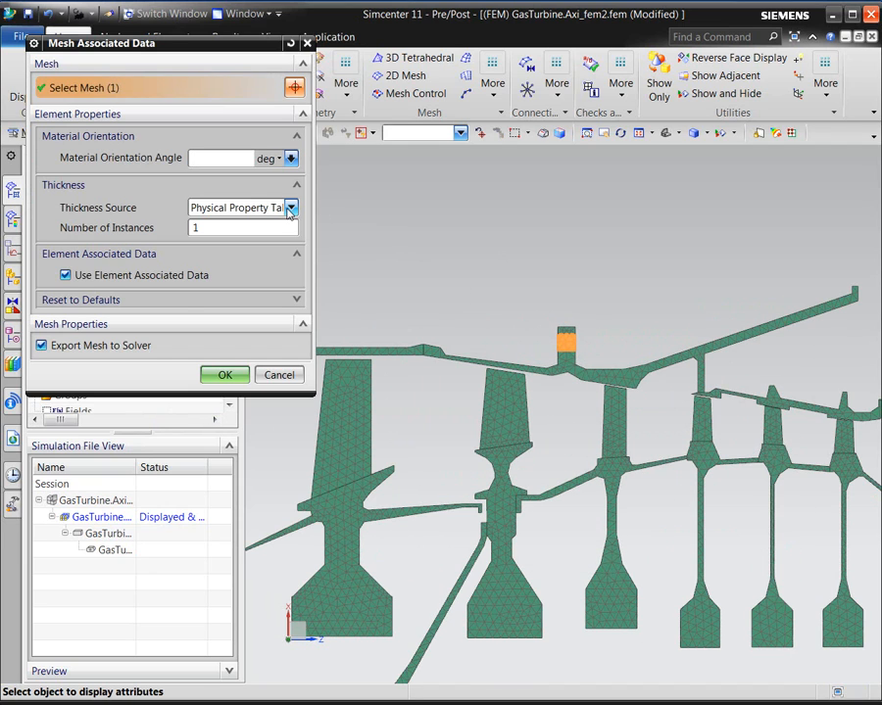
pyautogui.click(290, 209)
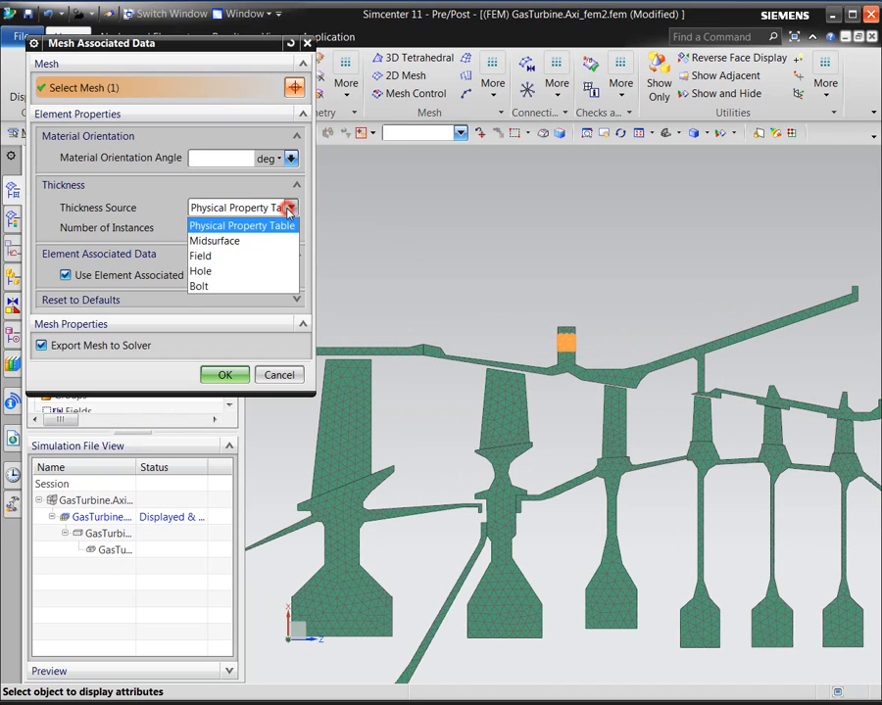
pyautogui.click(257, 272)
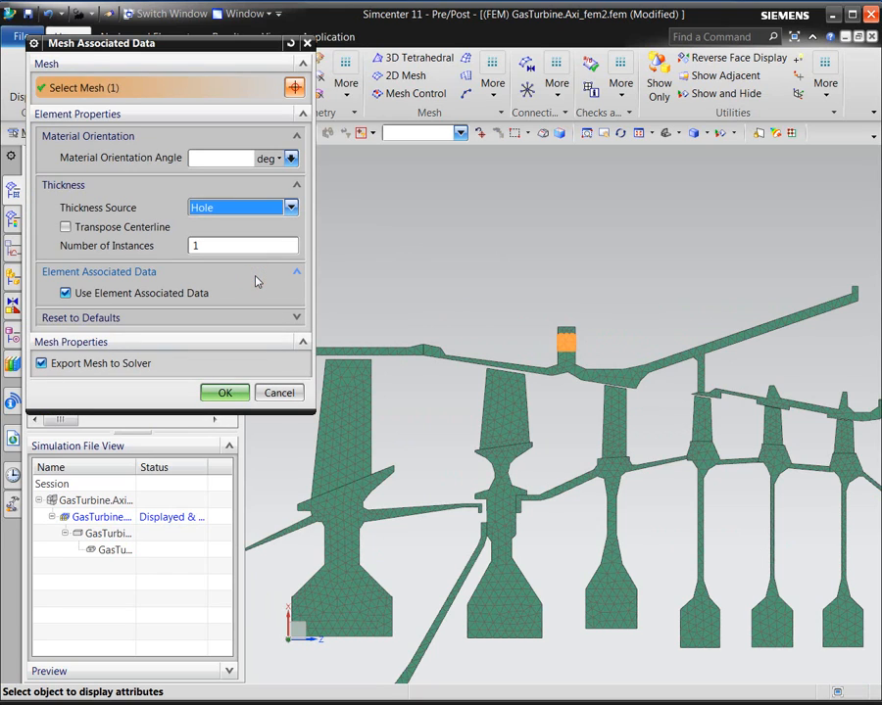
pyautogui.click(209, 245)
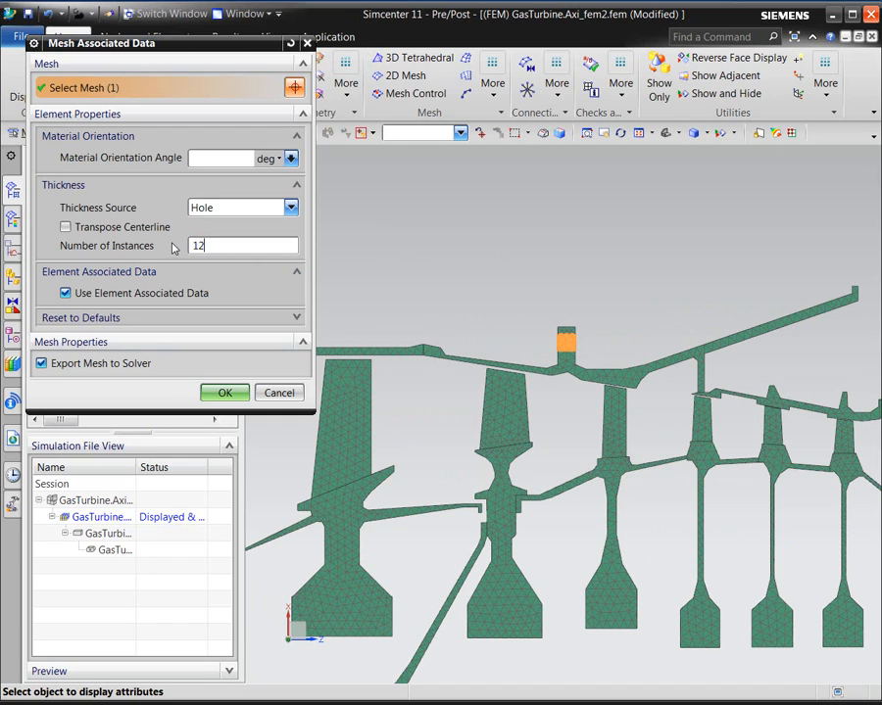
pyautogui.click(226, 393)
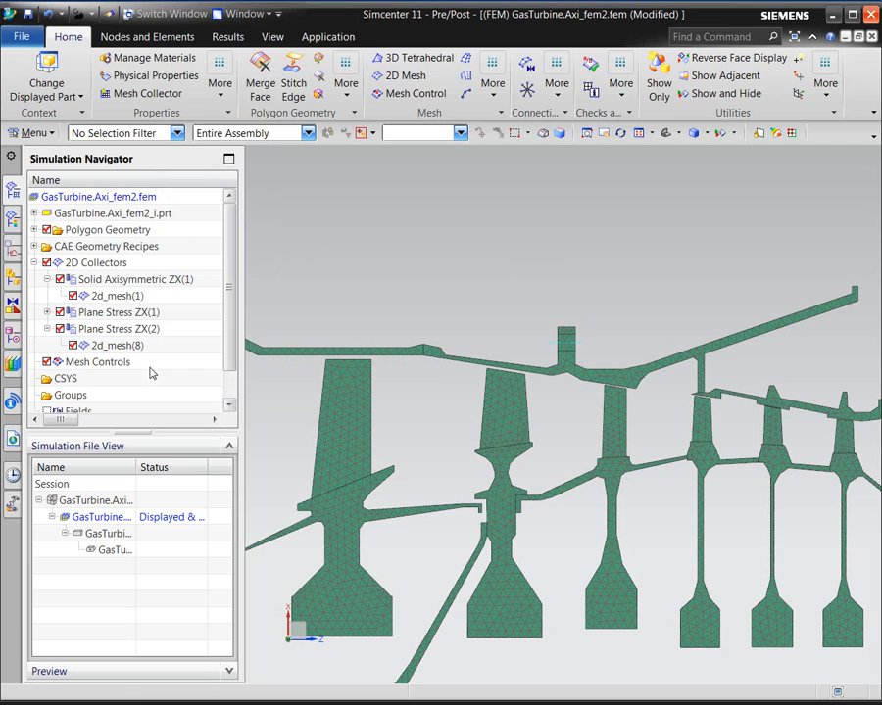
# Step: Plot the thickness contours of the casing flange's hole mesh
pyautogui.click(111, 348)
pyautogui.rightClick(110, 348)
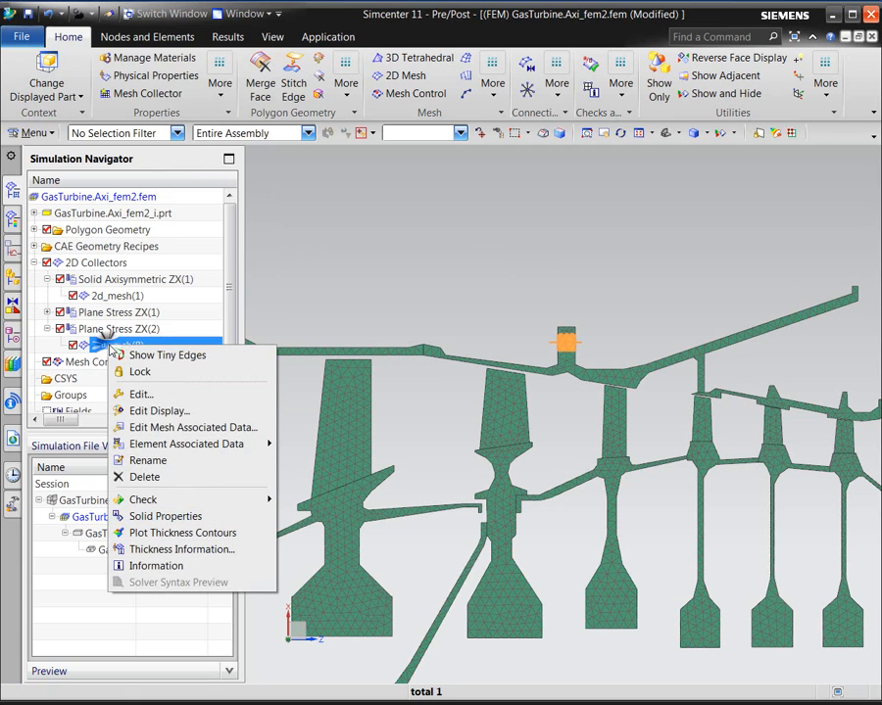
pyautogui.click(167, 532)
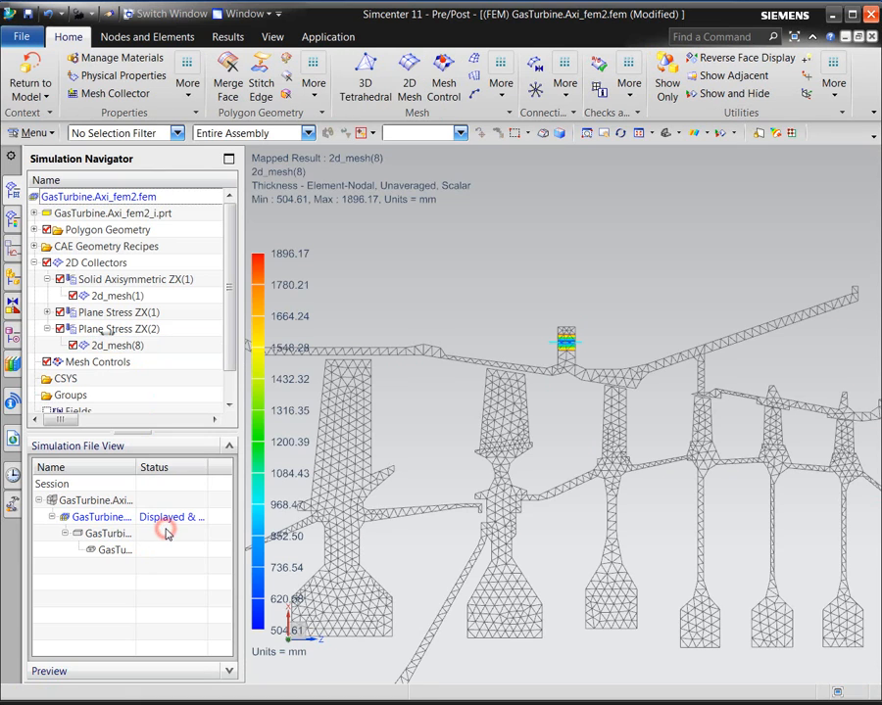
# Step: Examine the thickness contours across the casing flange's hole mesh up close and return to the model display
pyautogui.scroll(5, 512, 351)
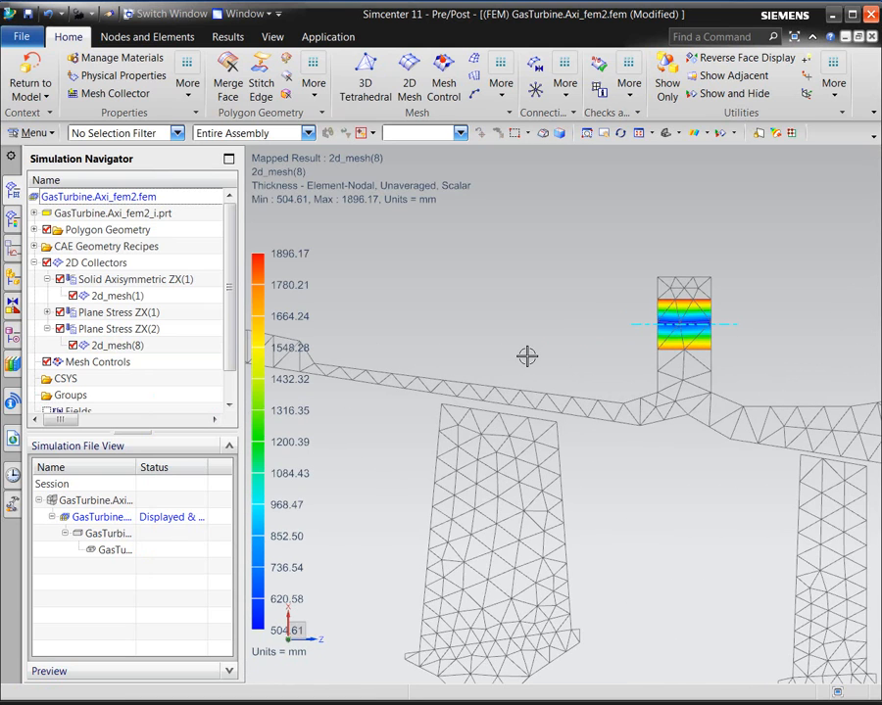
pyautogui.scroll(-5, 616, 319)
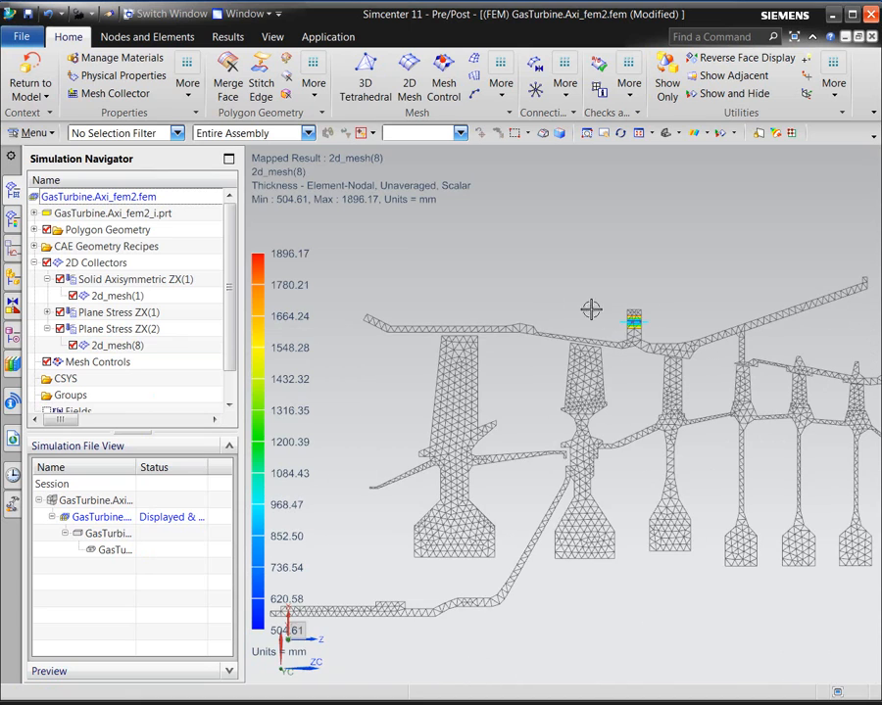
pyautogui.click(29, 69)
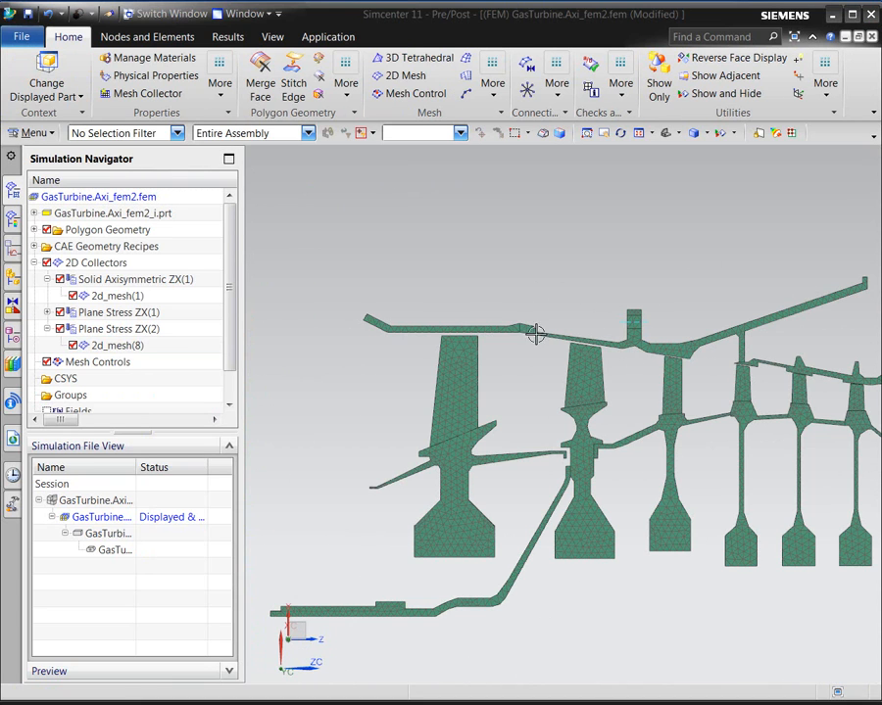
# Step: Assign the library material Waspaloy and a thickness of 2 mm to Plane Property1 of the Plane Stress ZX(1) collector
pyautogui.click(44, 313)
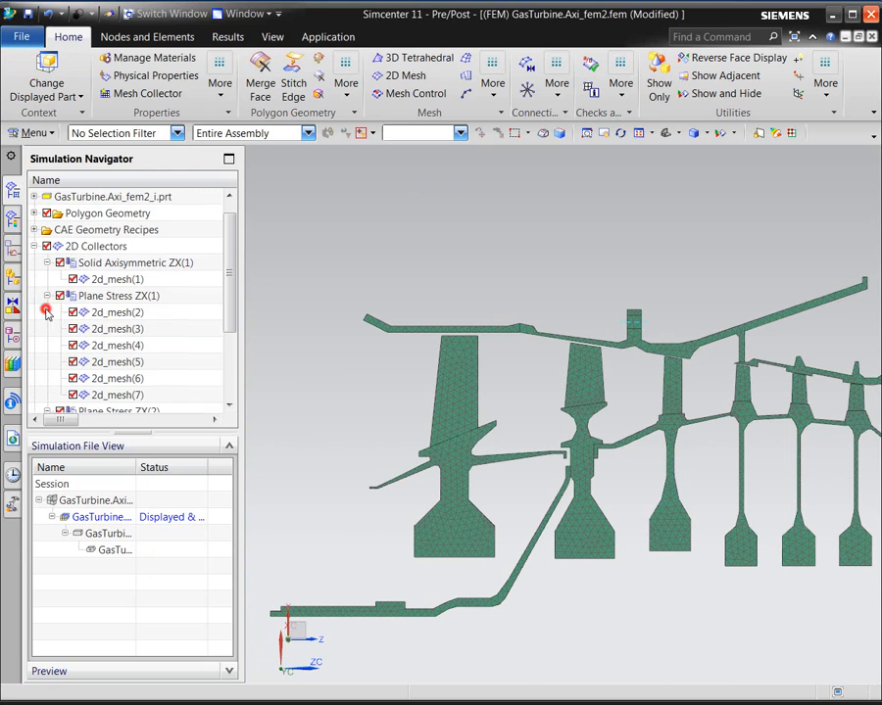
pyautogui.click(104, 311)
pyautogui.click(110, 330)
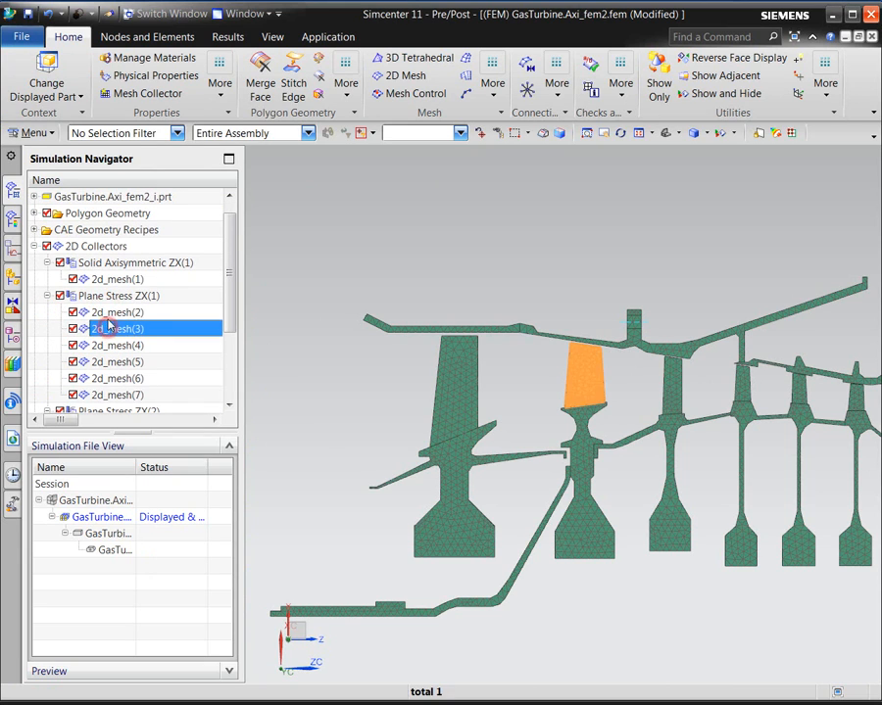
pyautogui.click(116, 296)
pyautogui.rightClick(113, 297)
pyautogui.click(133, 325)
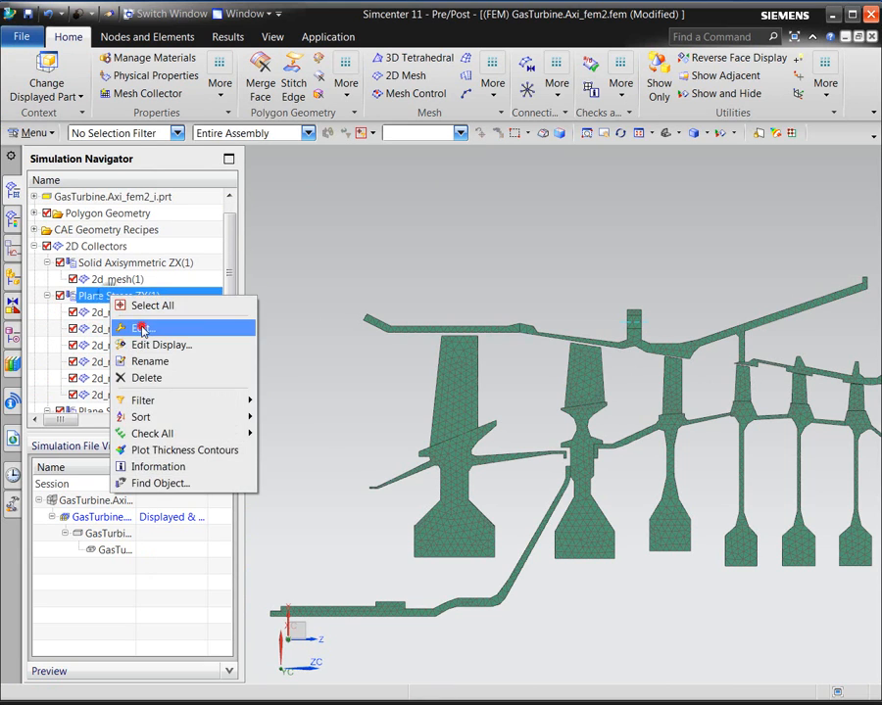
pyautogui.click(250, 128)
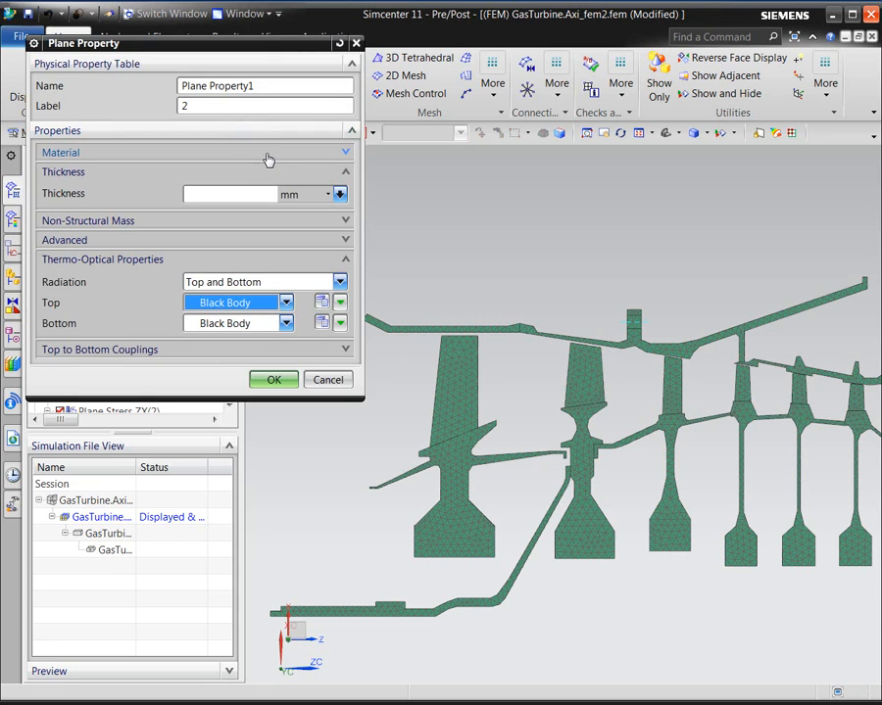
pyautogui.click(265, 152)
pyautogui.click(339, 174)
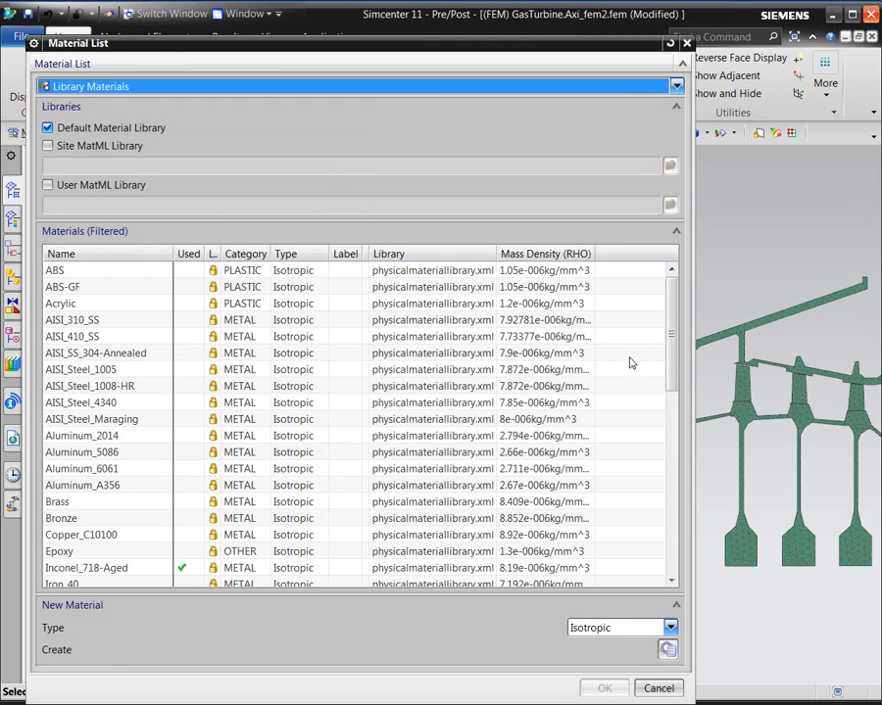
pyautogui.moveTo(672, 334); pyautogui.dragTo(672, 519)
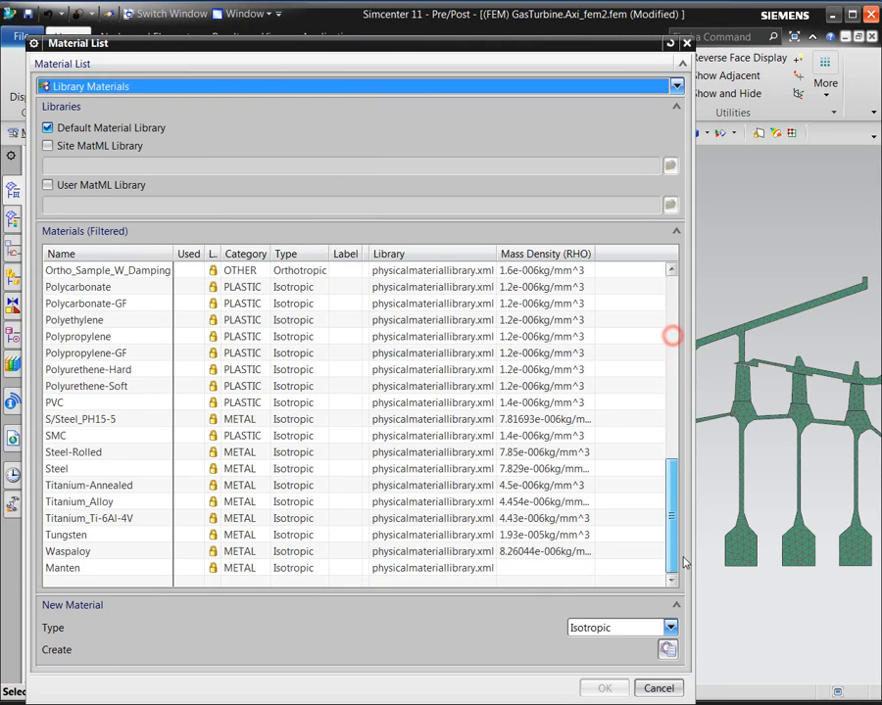
pyautogui.doubleClick(88, 551)
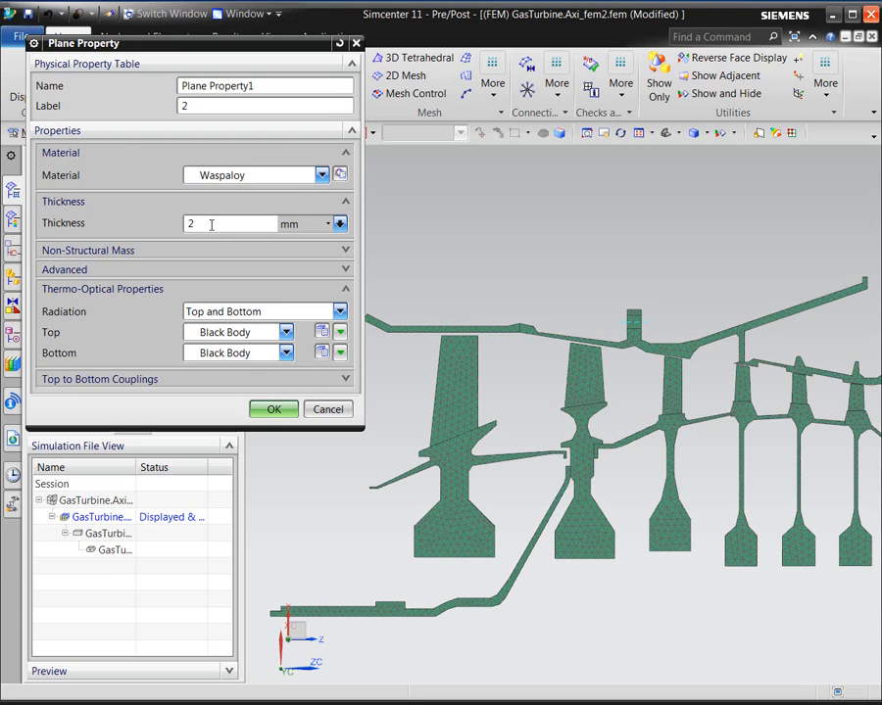
pyautogui.click(277, 410)
pyautogui.click(214, 188)
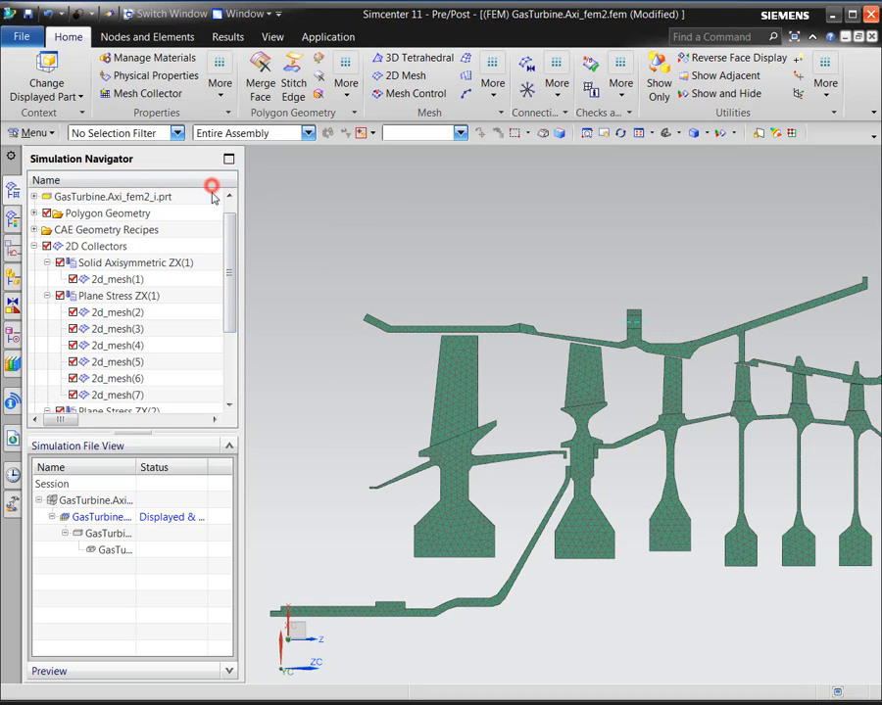
# Step: Set the first blade mesh, 2d_mesh(2), to 35 instances, keeping Physical Property Table as its thickness source
pyautogui.click(128, 314)
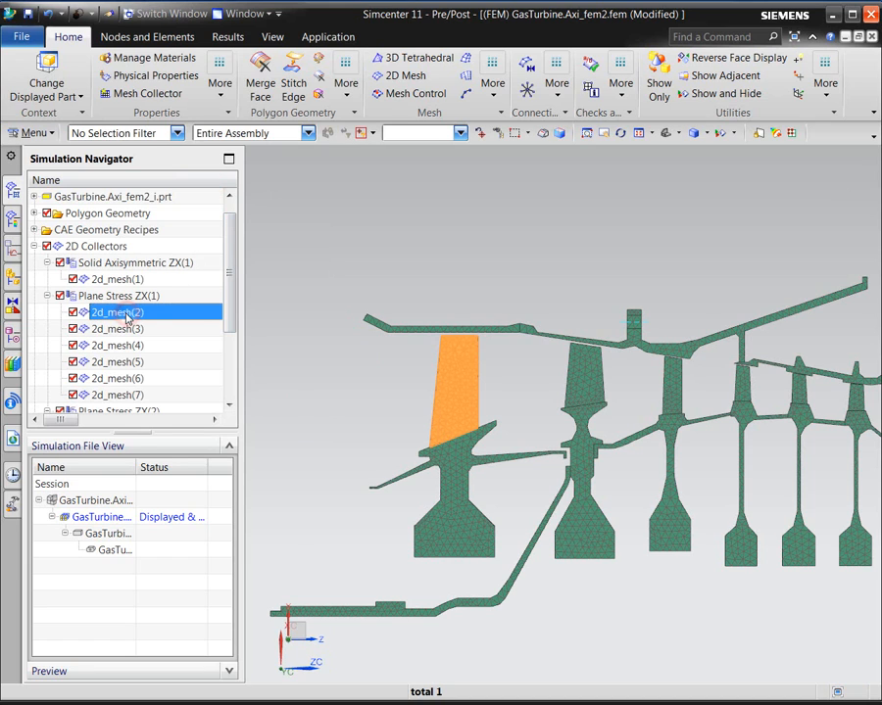
pyautogui.rightClick(126, 314)
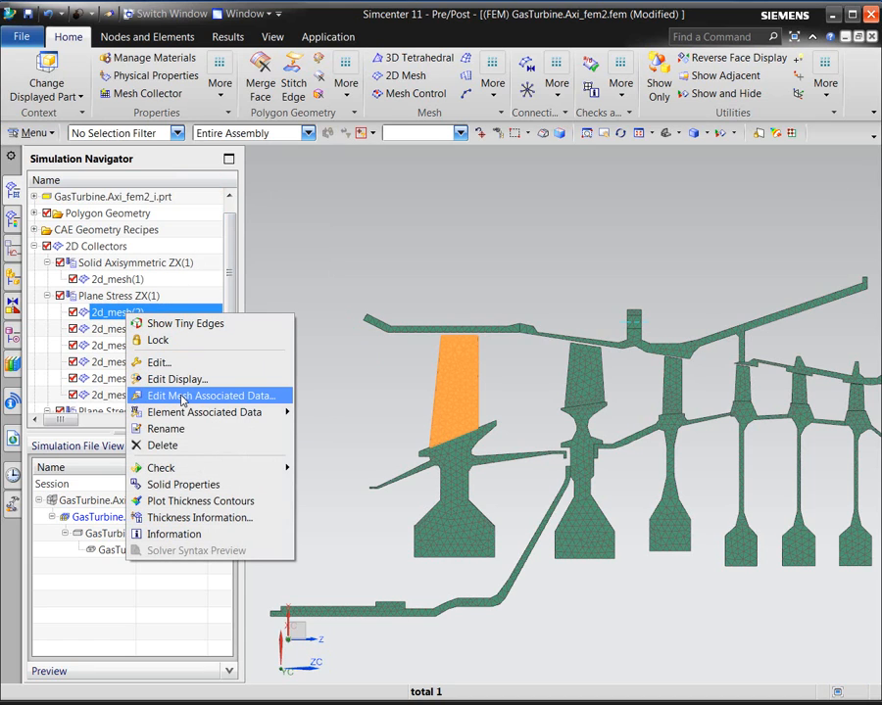
pyautogui.click(181, 396)
pyautogui.click(244, 208)
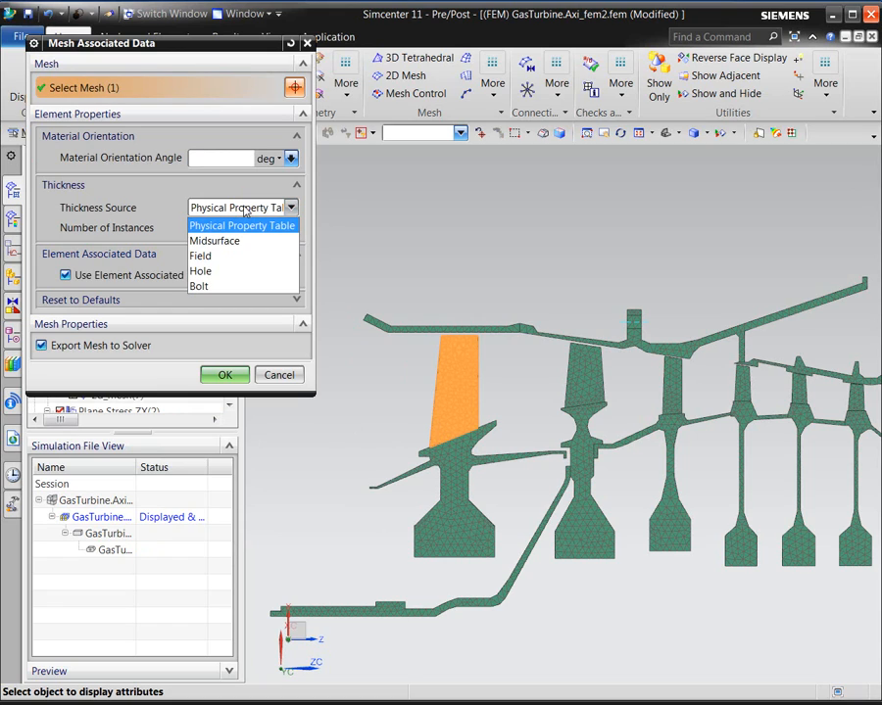
pyautogui.click(244, 209)
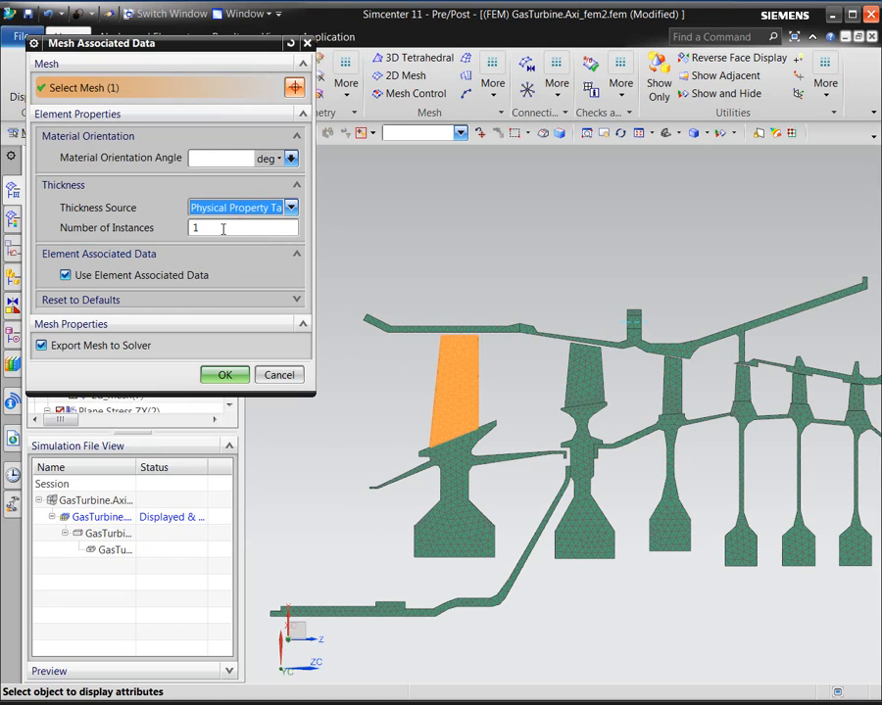
pyautogui.click(223, 229)
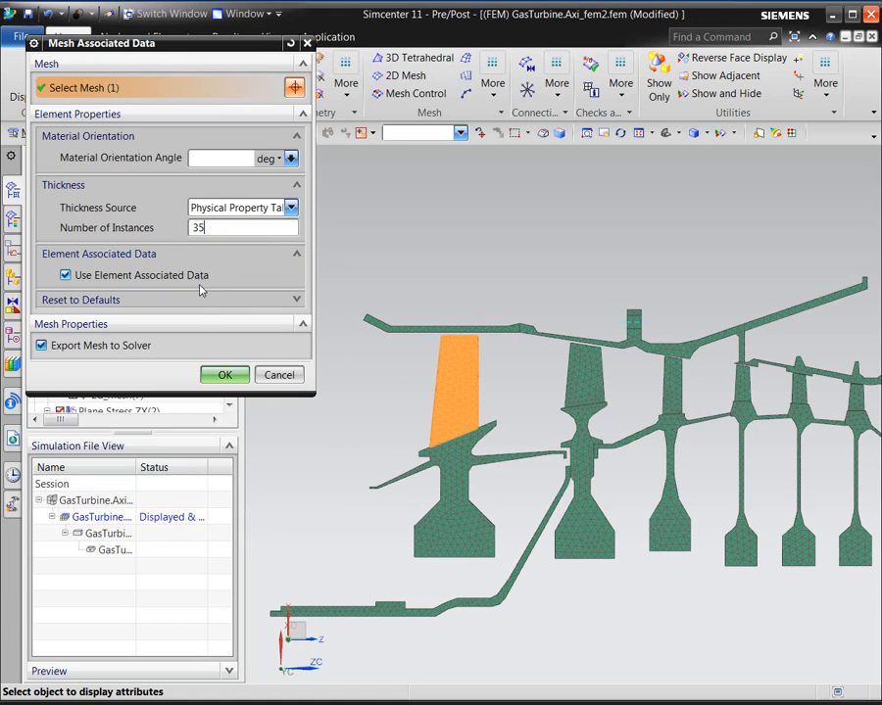
pyautogui.click(226, 375)
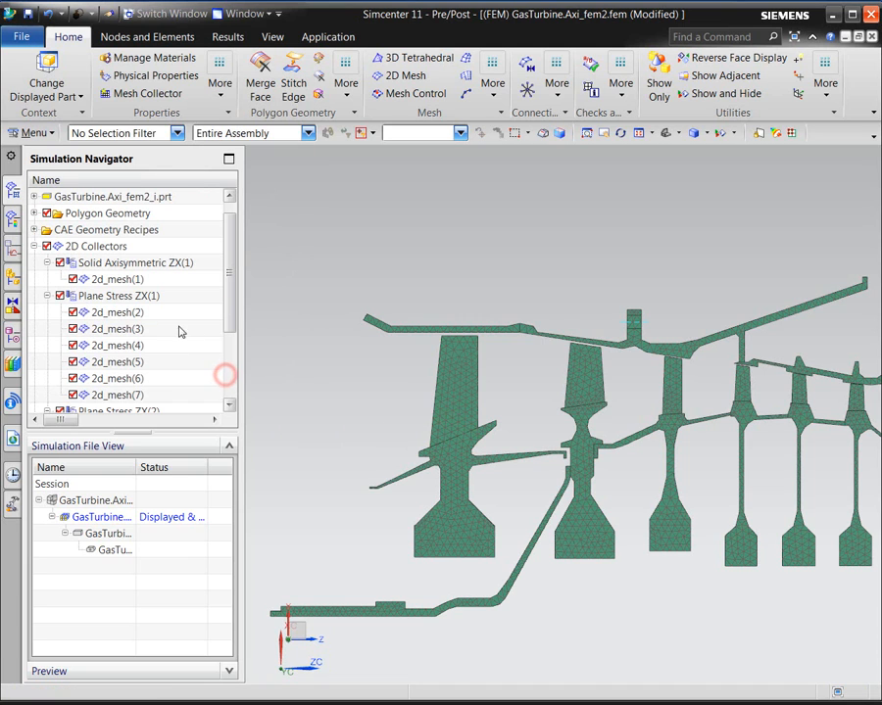
# Step: Set the number of instances in the associated data of the second blade mesh, 2d_mesh(3)
pyautogui.rightClick(128, 331)
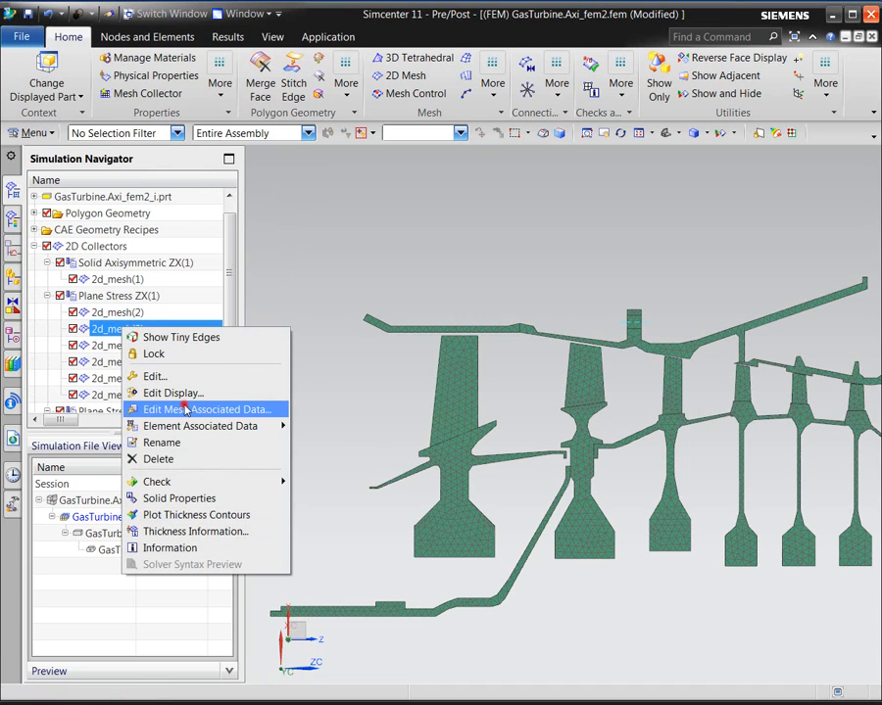
pyautogui.click(133, 410)
pyautogui.doubleClick(201, 227)
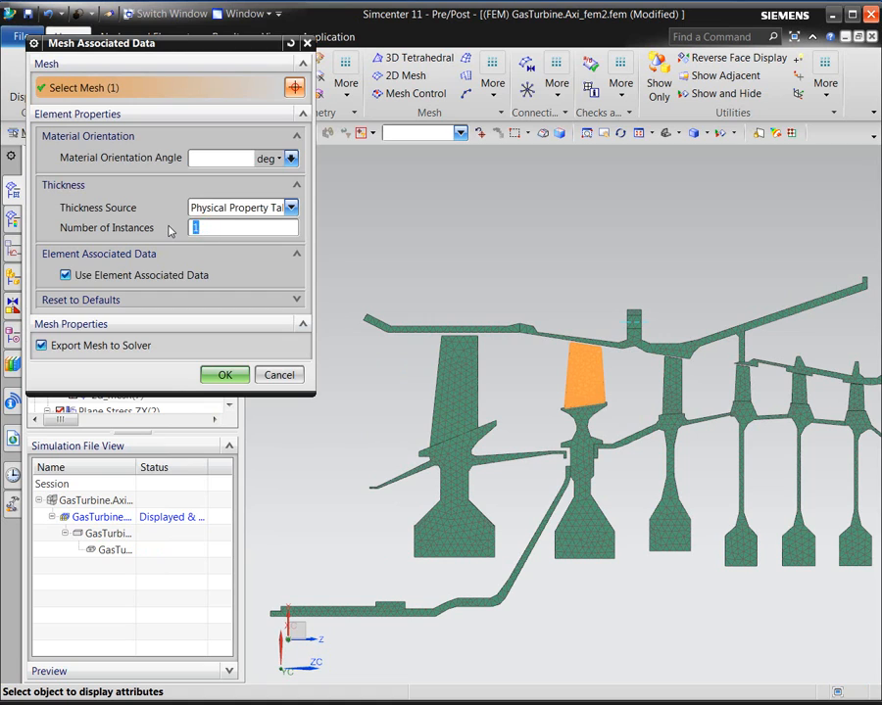
pyautogui.click(225, 375)
# Step: Set the number of instances of the third blade mesh, 2d_mesh(4), to 37 in its associated data
pyautogui.click(124, 346)
pyautogui.rightClick(122, 346)
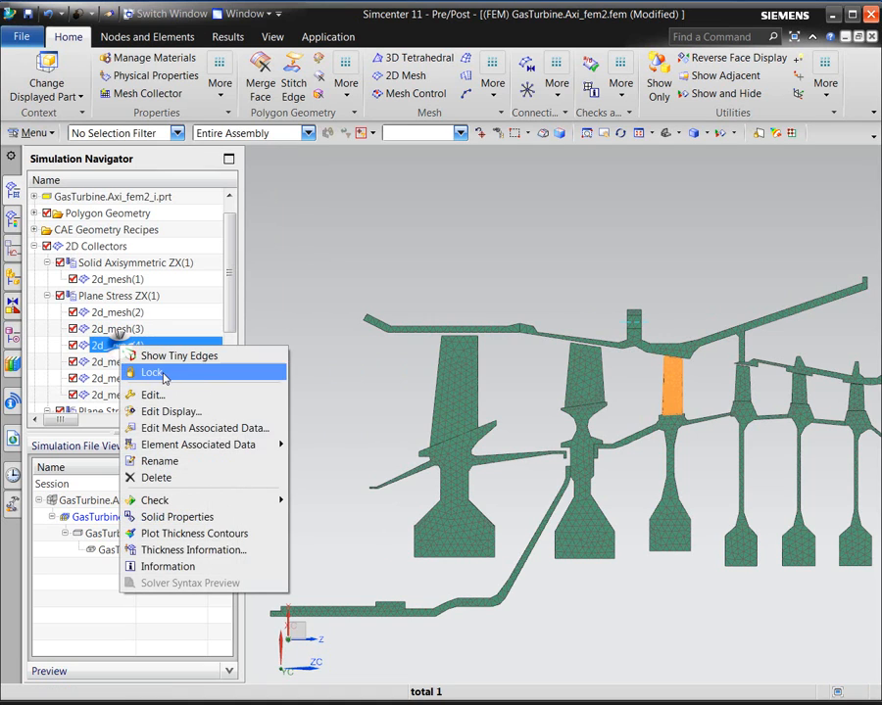
pyautogui.click(186, 428)
pyautogui.doubleClick(215, 226)
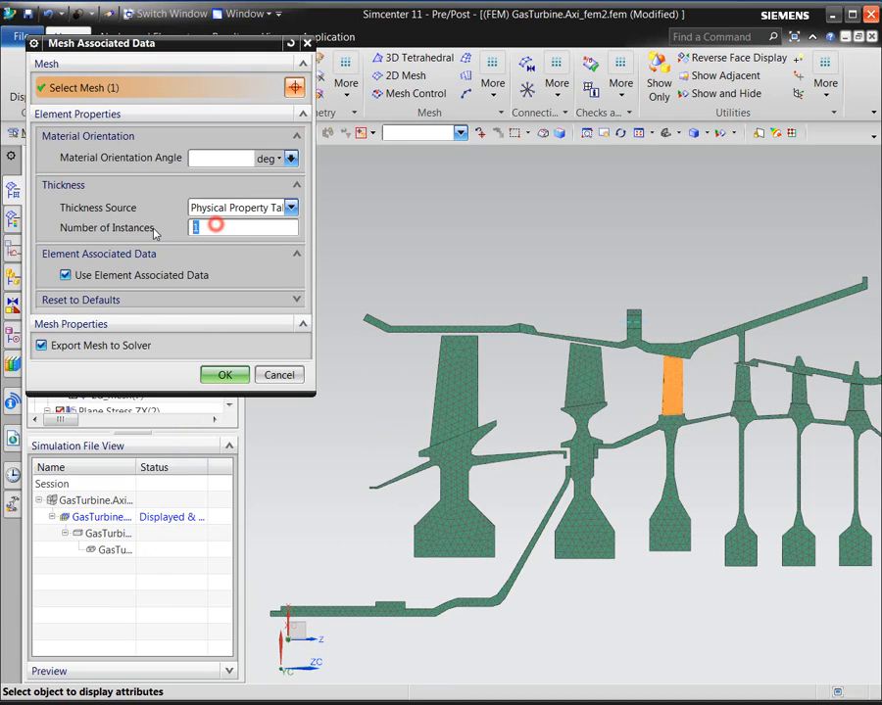
pyautogui.write('37')
pyautogui.click(224, 375)
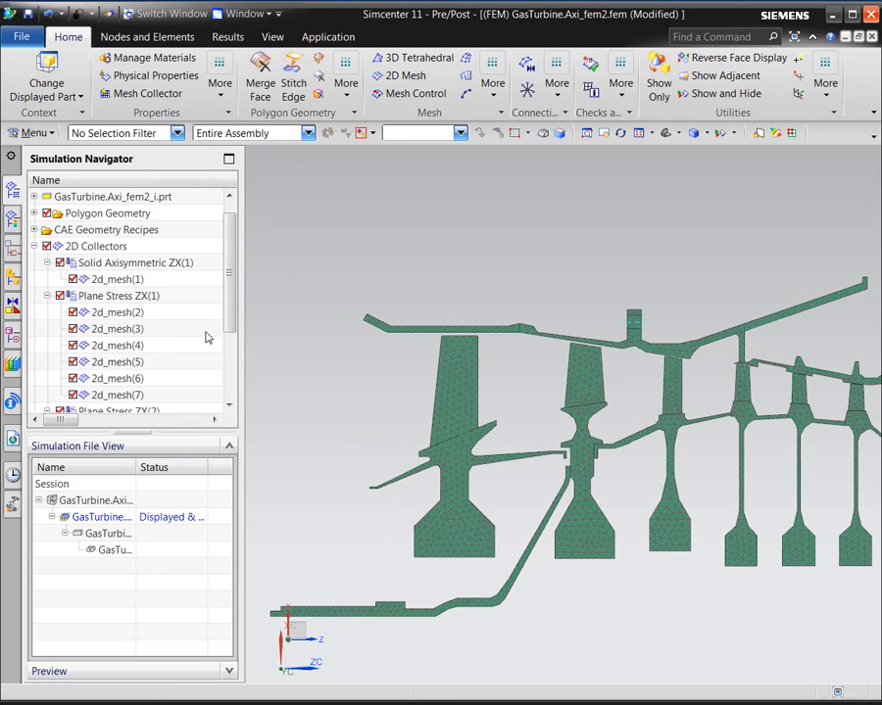
# Step: Set the number of instances of the fourth blade mesh, 2d_mesh(5), to 38 in its associated data
pyautogui.rightClick(131, 363)
pyautogui.click(204, 437)
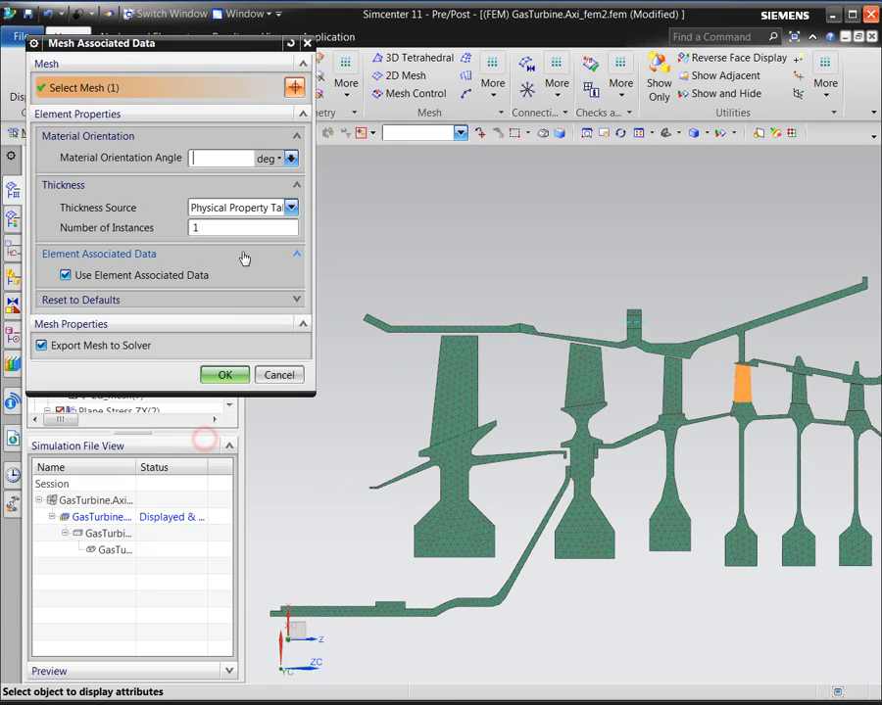
pyautogui.doubleClick(219, 228)
pyautogui.write('38')
pyautogui.press('Return')
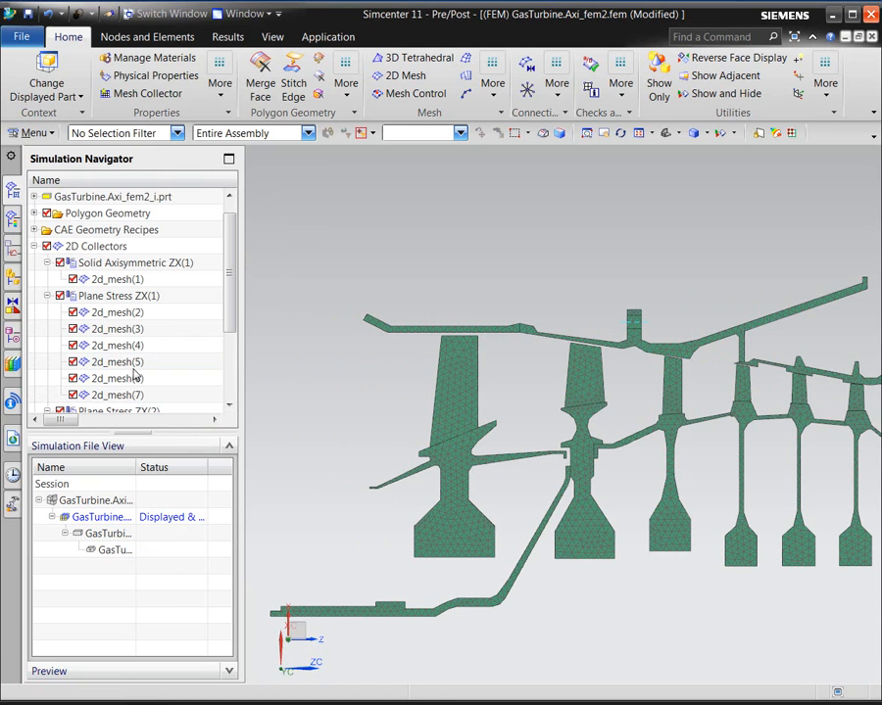
# Step: Set the number of instances of the fifth blade mesh, 2d_mesh(6), to 39 in its associated data
pyautogui.click(130, 380)
pyautogui.rightClick(132, 381)
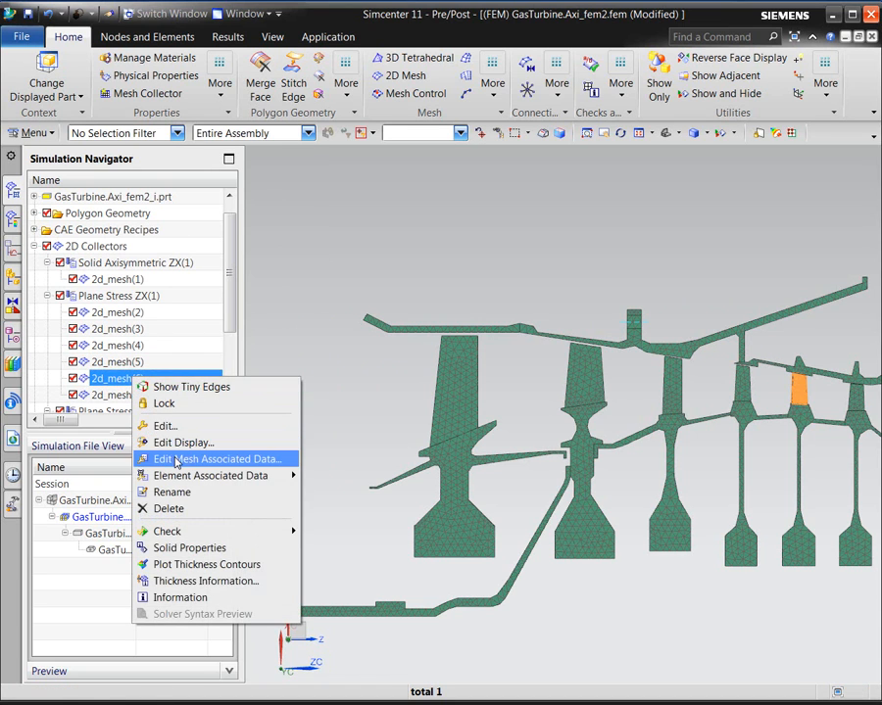
pyautogui.click(174, 456)
pyautogui.doubleClick(209, 228)
pyautogui.write('38')
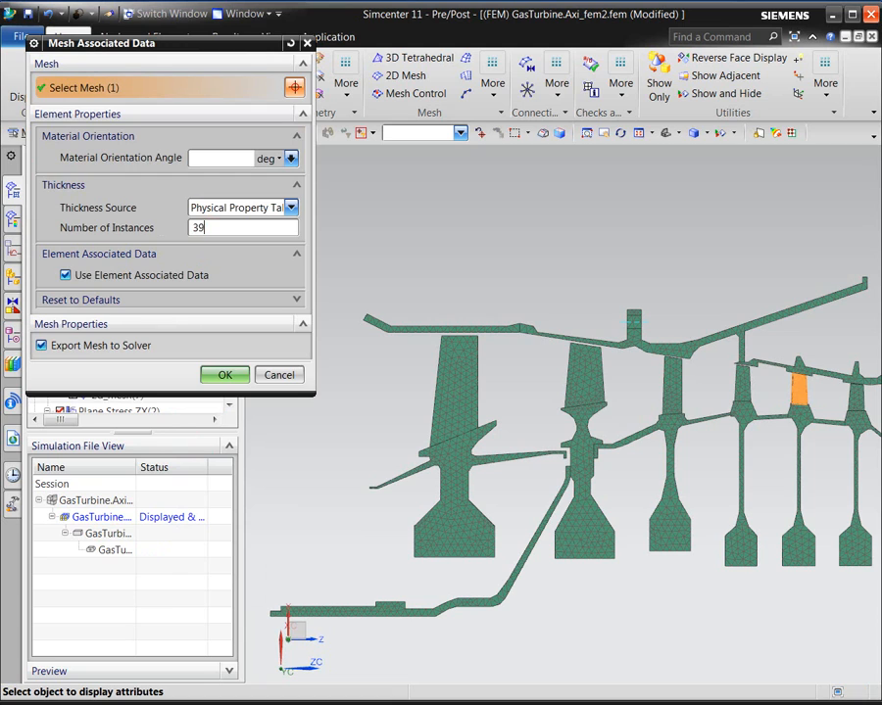
pyautogui.press('Return')
# Step: Set the number of instances in the associated data of the sixth blade mesh, 2d_mesh(7)
pyautogui.click(115, 393)
pyautogui.rightClick(115, 395)
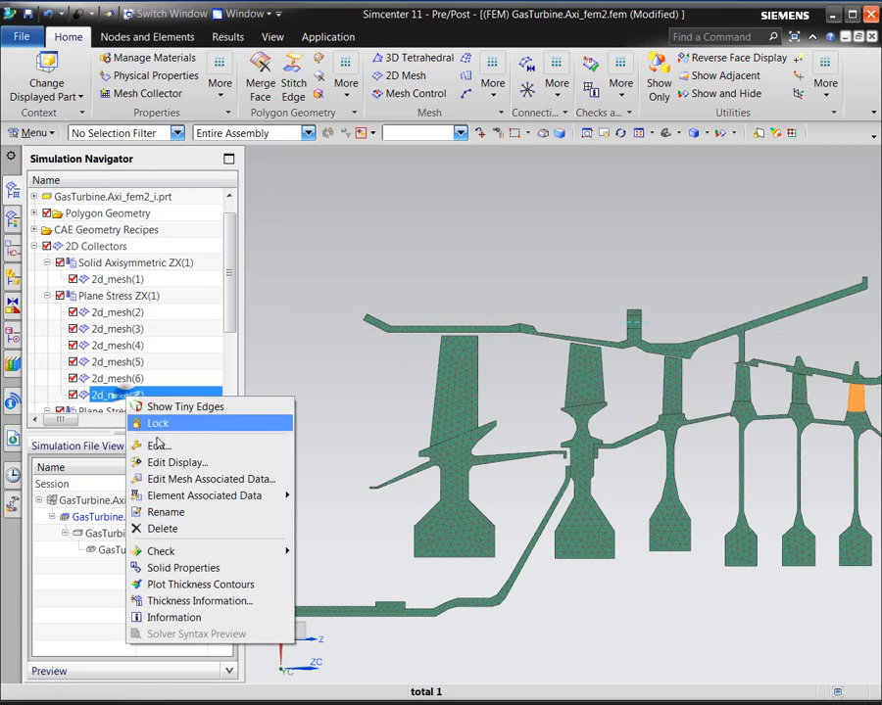
pyautogui.click(174, 479)
pyautogui.doubleClick(198, 228)
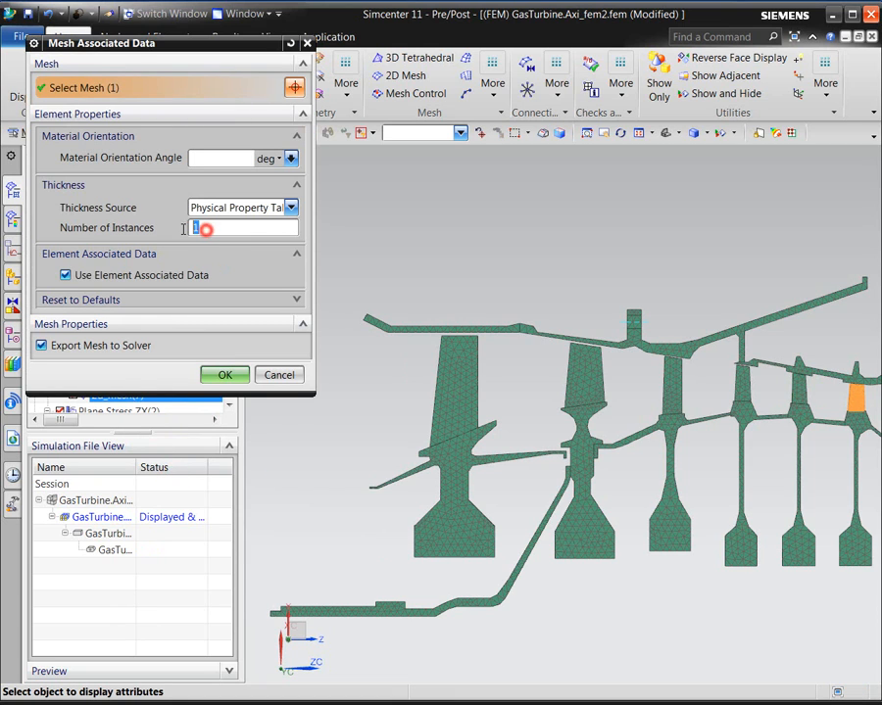
pyautogui.click(221, 373)
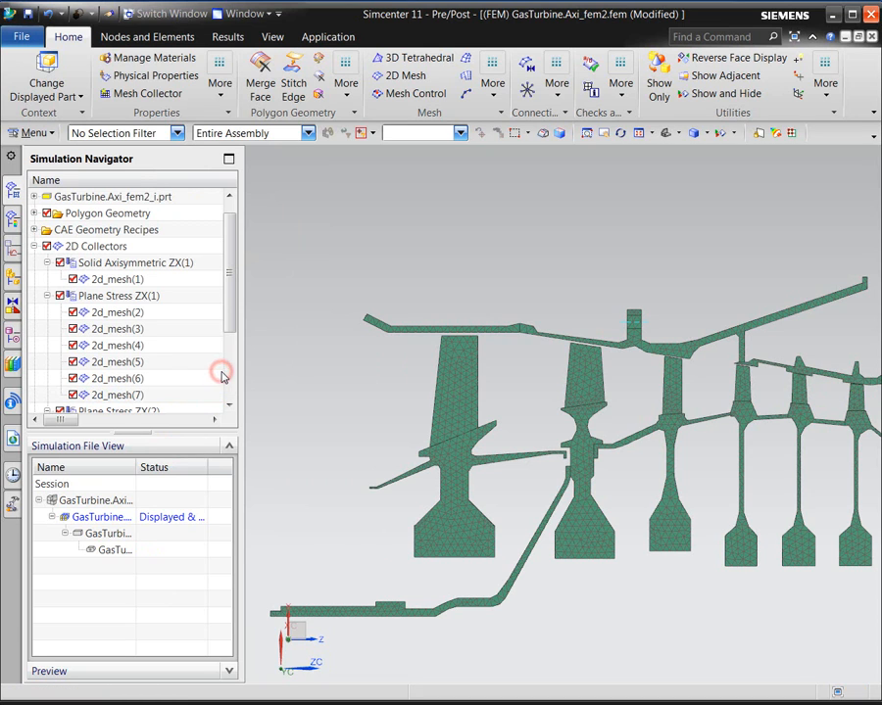
# Step: Plot the thickness contours of all blade meshes in the Plane Stress ZX(1) collector and return to the model display
pyautogui.rightClick(135, 296)
pyautogui.click(191, 449)
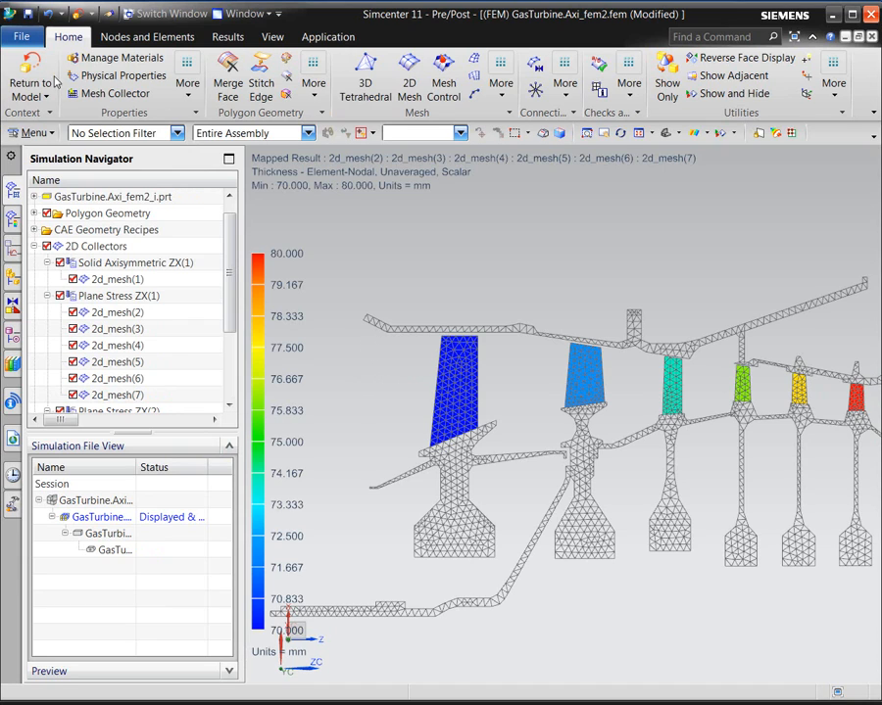
pyautogui.click(32, 71)
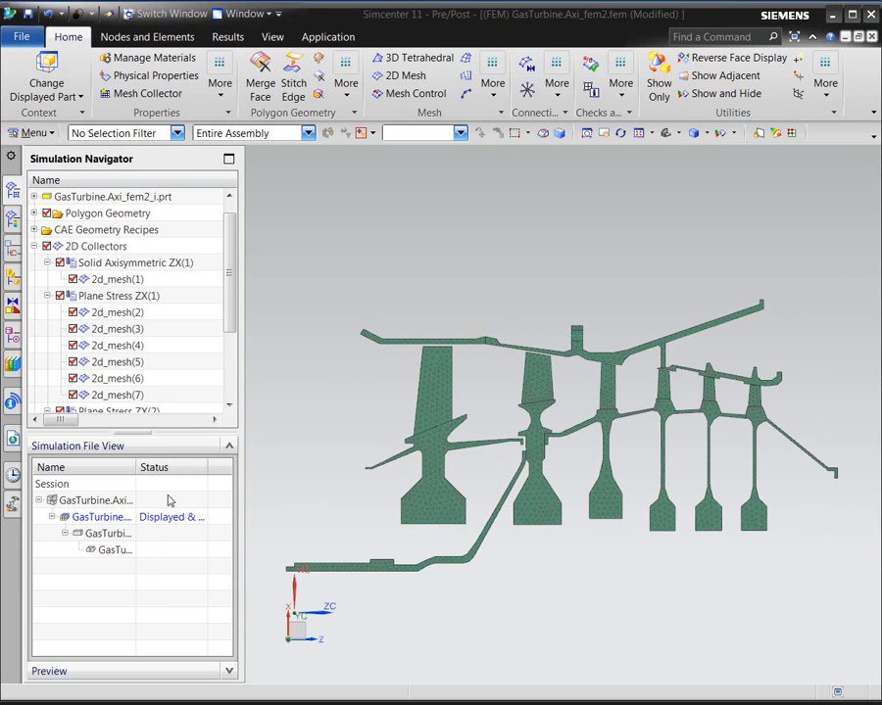
# Step: Switch to the GasTurbine.Axi_sim2 simulation file and import condition_sequence.bdd as its condition sequence
pyautogui.doubleClick(87, 499)
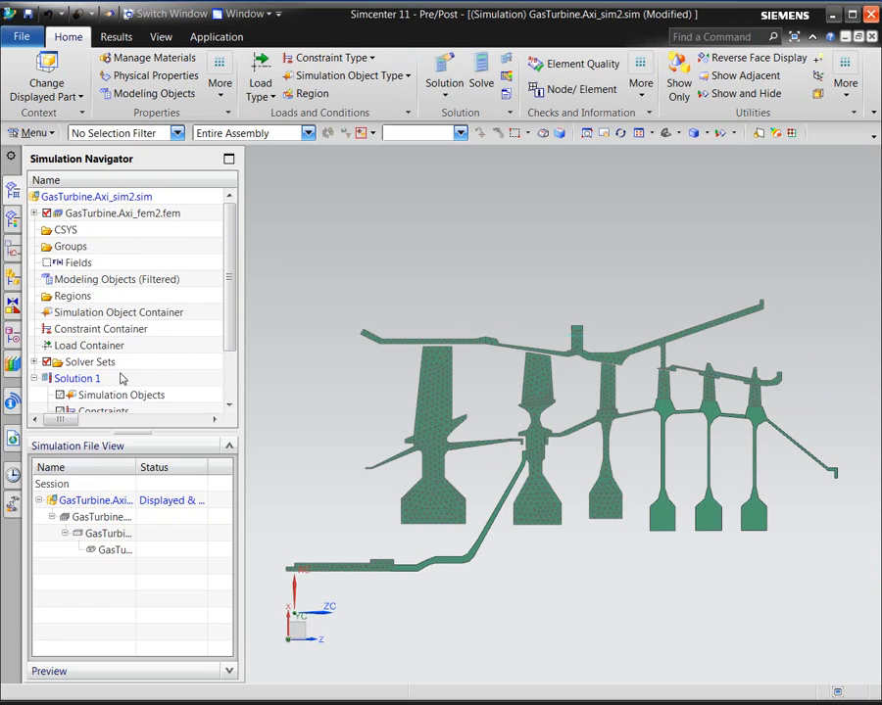
pyautogui.scroll(-2, 122, 382)
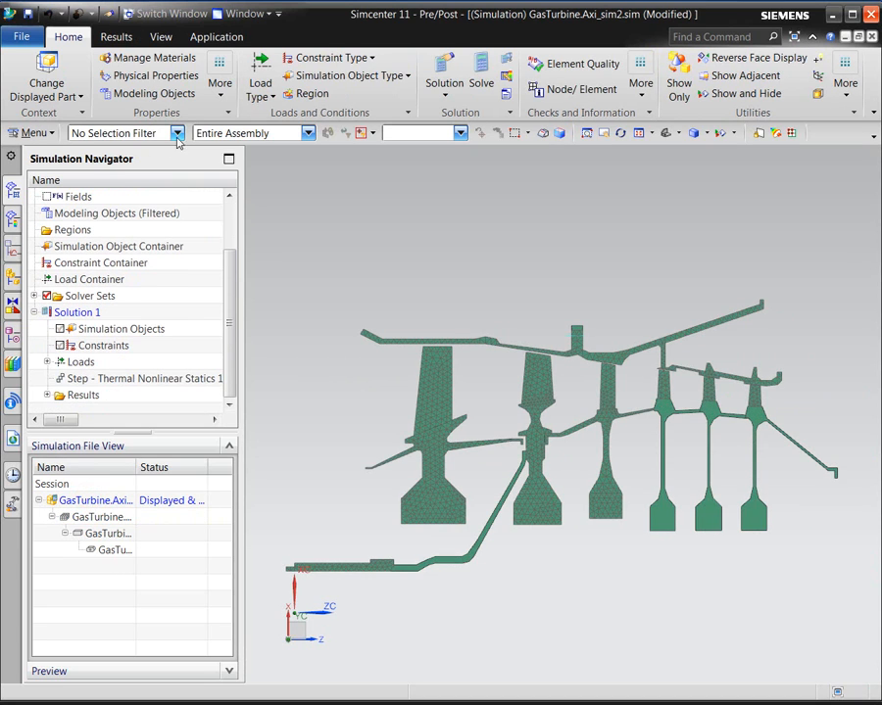
pyautogui.click(219, 84)
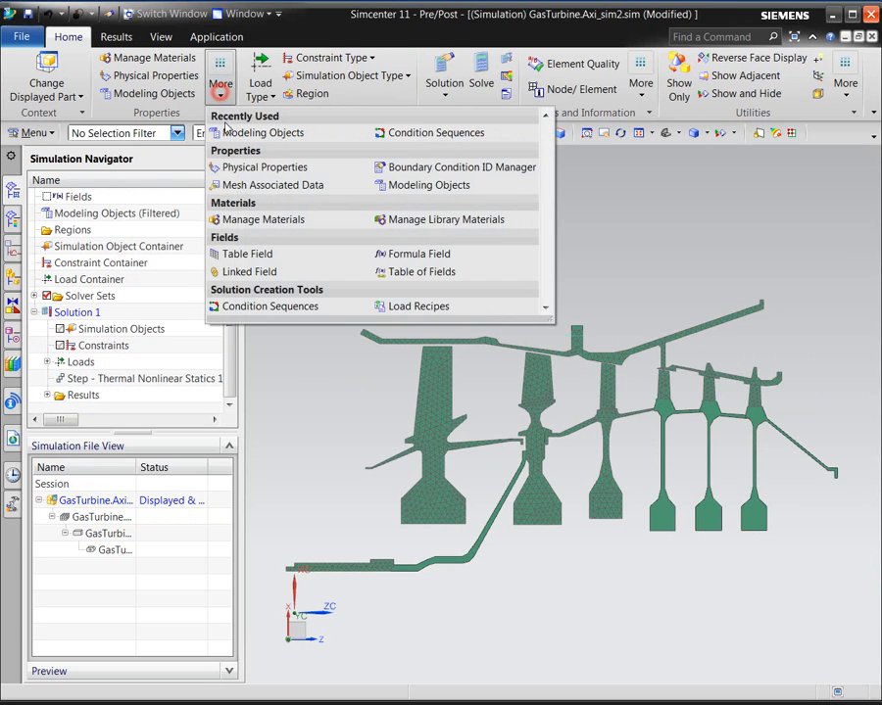
pyautogui.click(237, 308)
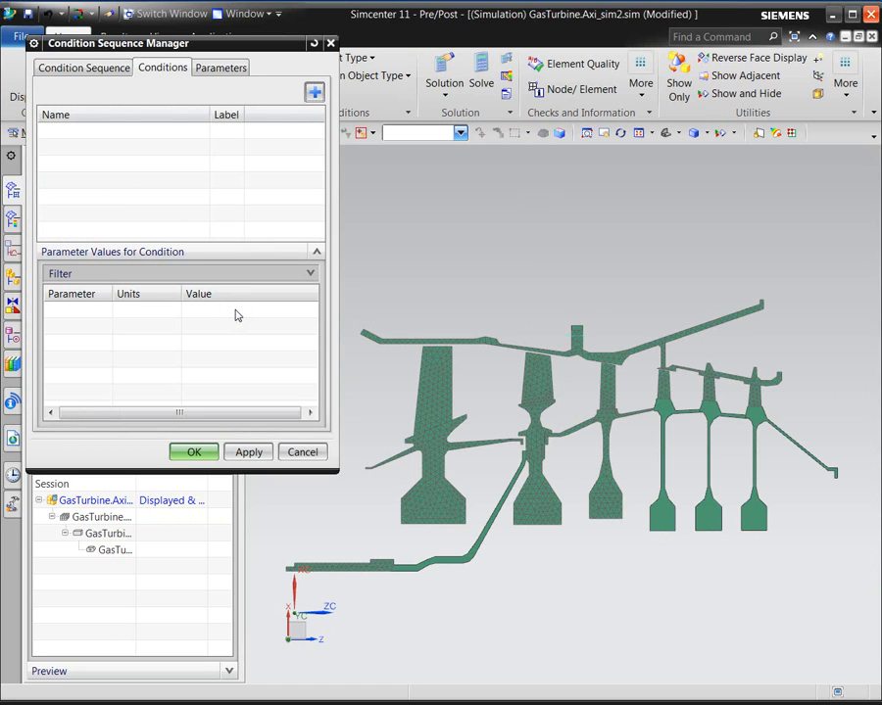
pyautogui.click(92, 67)
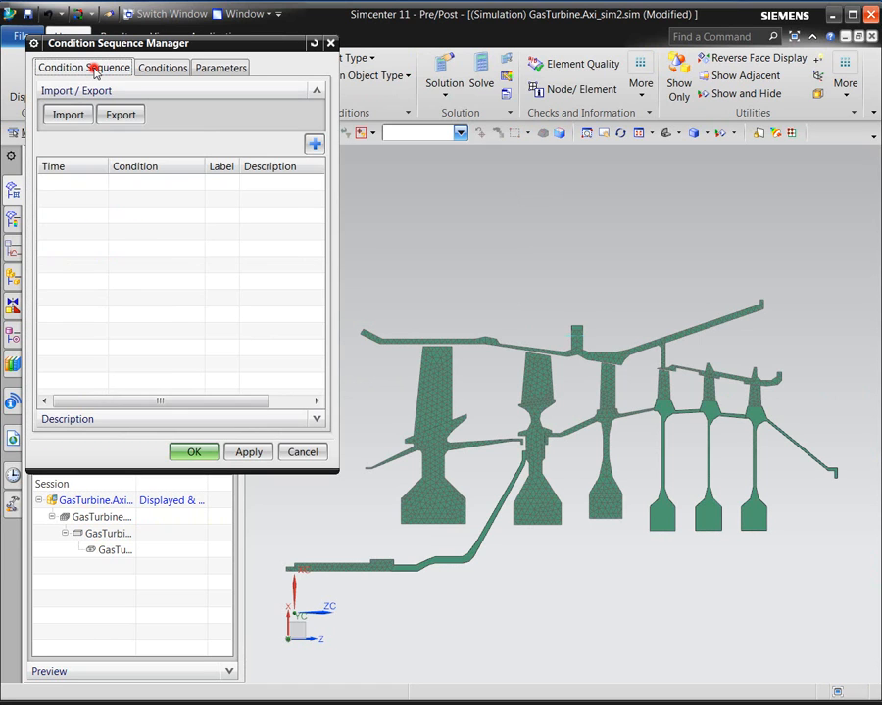
pyautogui.click(77, 117)
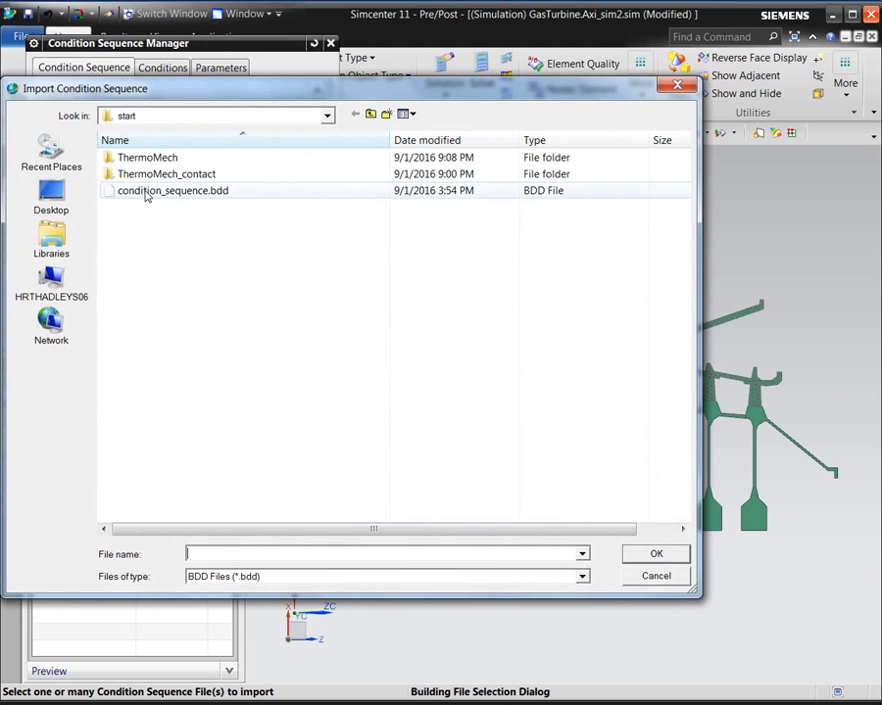
pyautogui.click(138, 191)
pyautogui.click(655, 553)
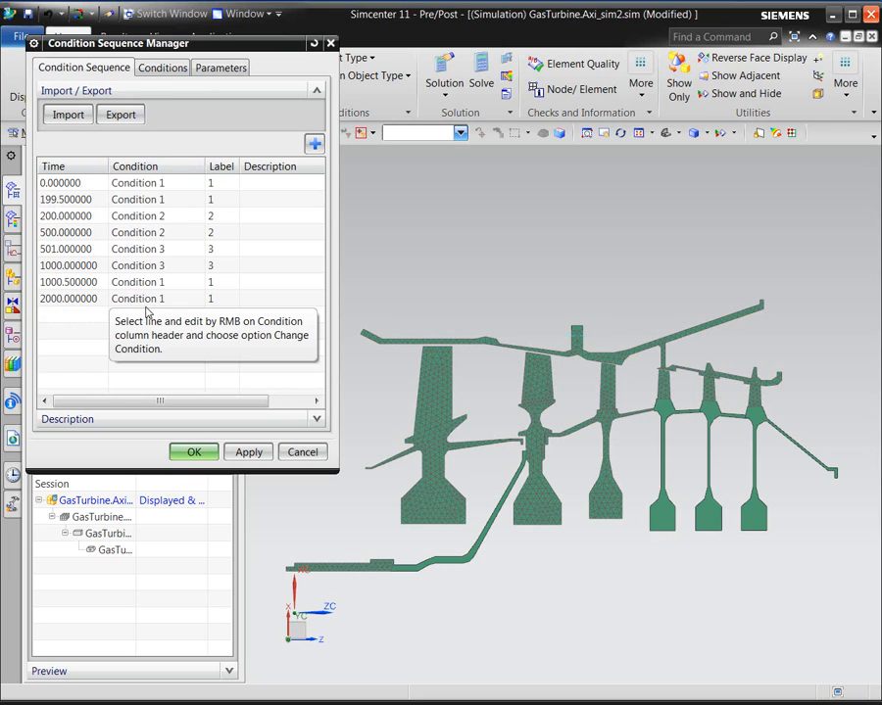
# Step: Examine the parameter values of Condition 1, Condition 2 and Condition 3 in the imported condition sequence
pyautogui.click(159, 68)
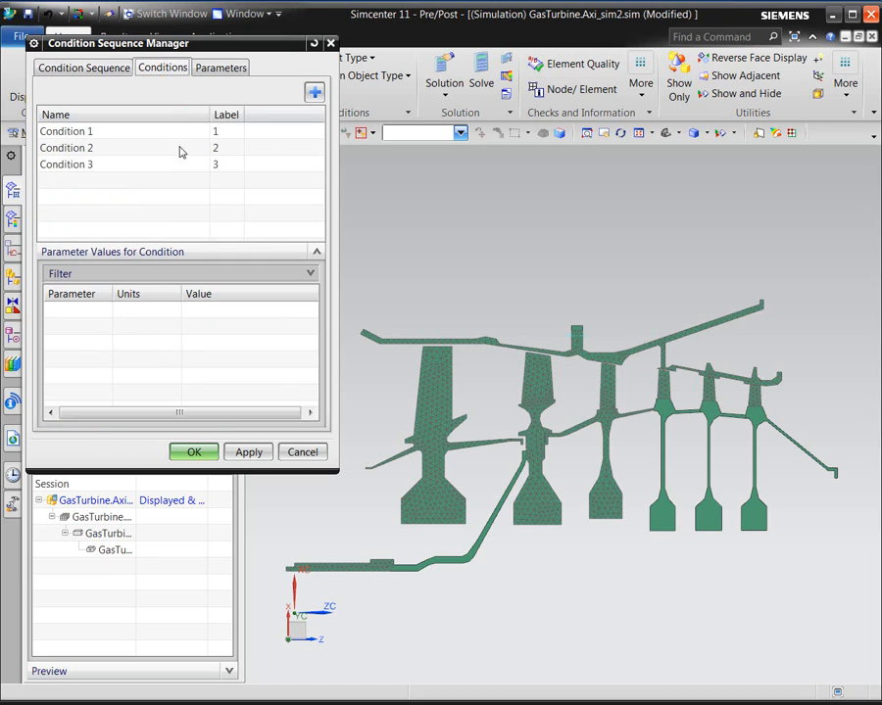
pyautogui.click(70, 133)
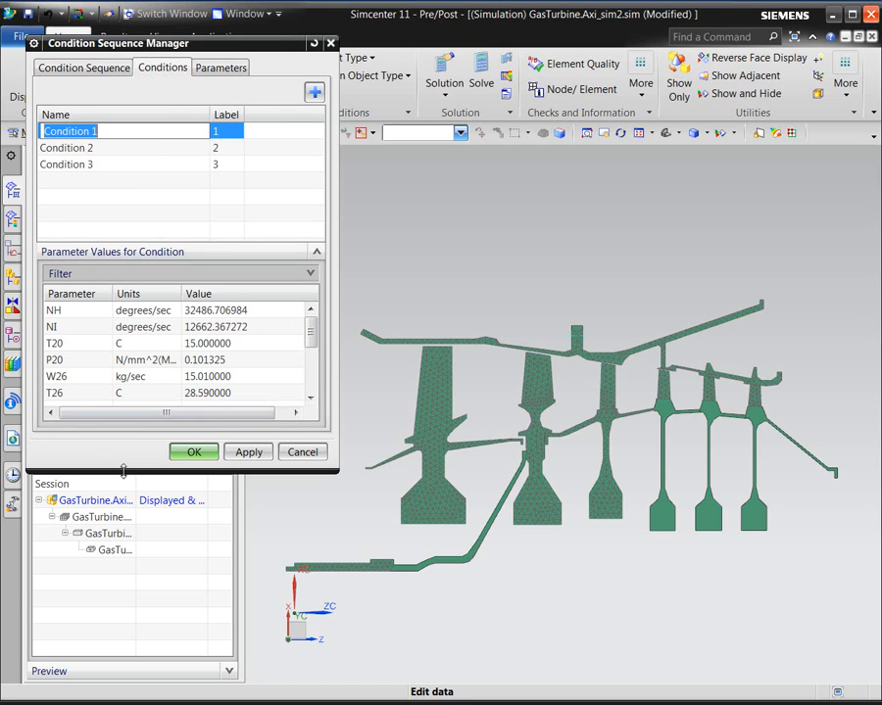
pyautogui.moveTo(123, 473); pyautogui.dragTo(136, 652)
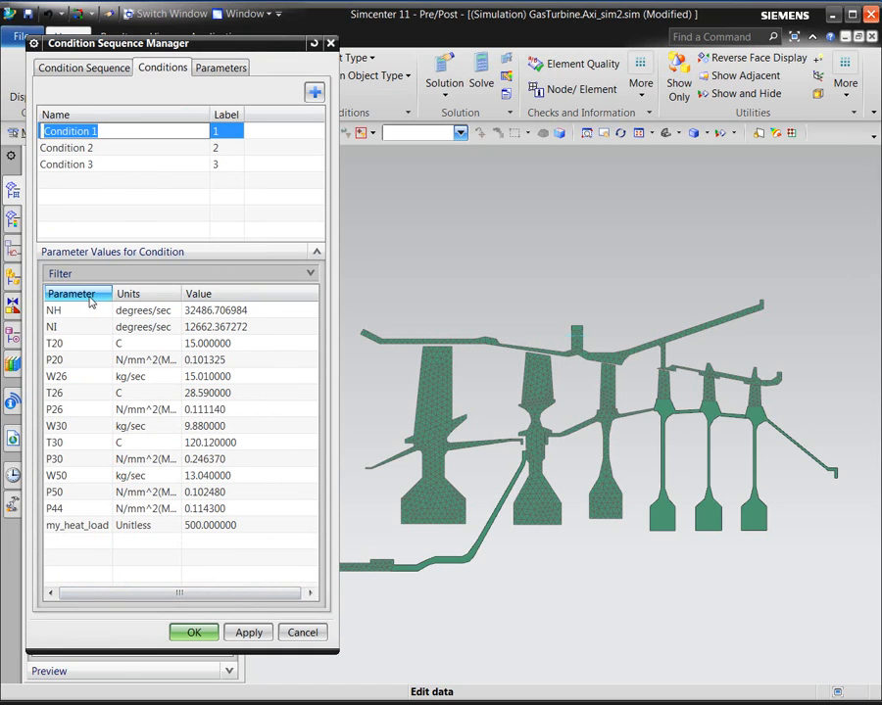
pyautogui.click(108, 147)
pyautogui.click(108, 164)
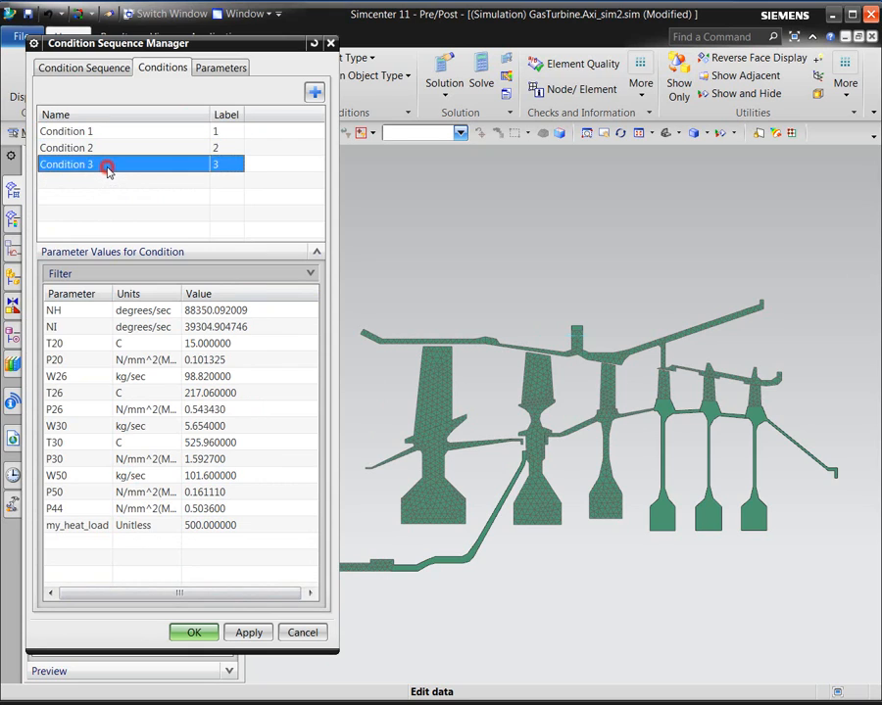
# Step: Create a condition parameter named my_htc with the Convection Coefficient measure and units of W/m^2-dC
pyautogui.click(224, 69)
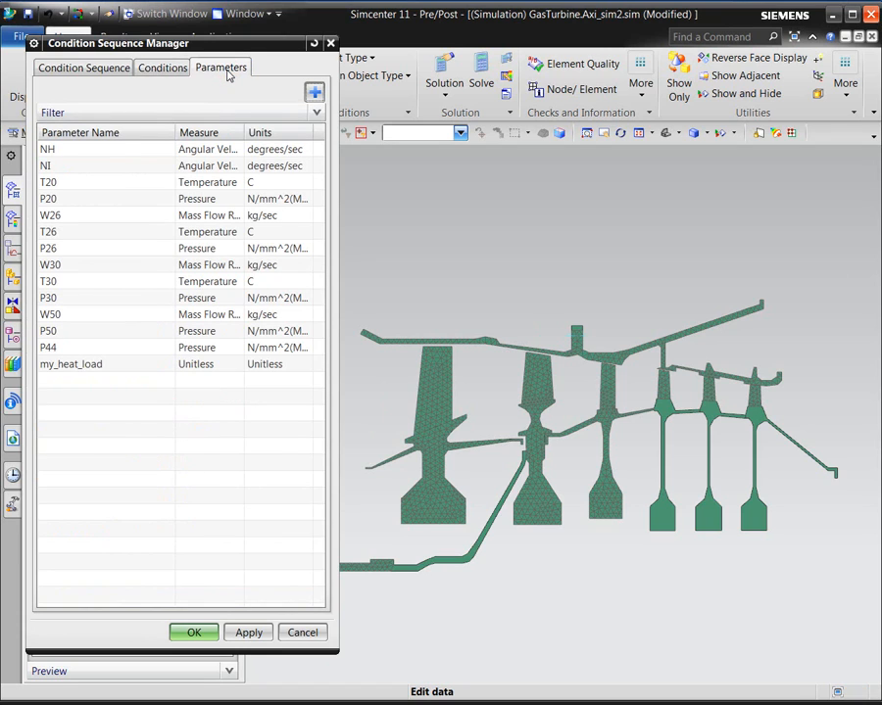
pyautogui.click(314, 93)
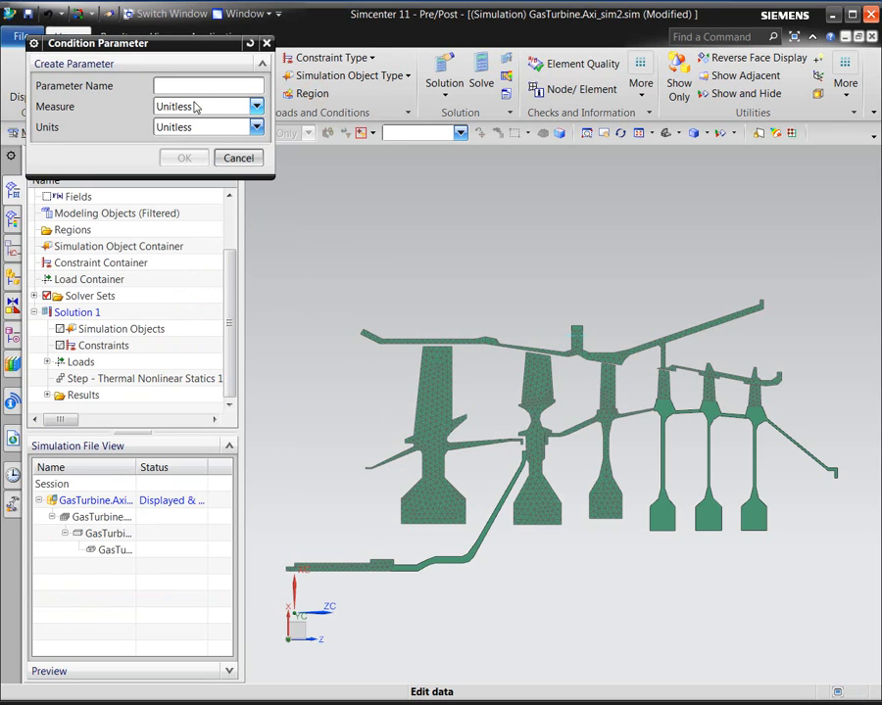
pyautogui.write('my_htc')
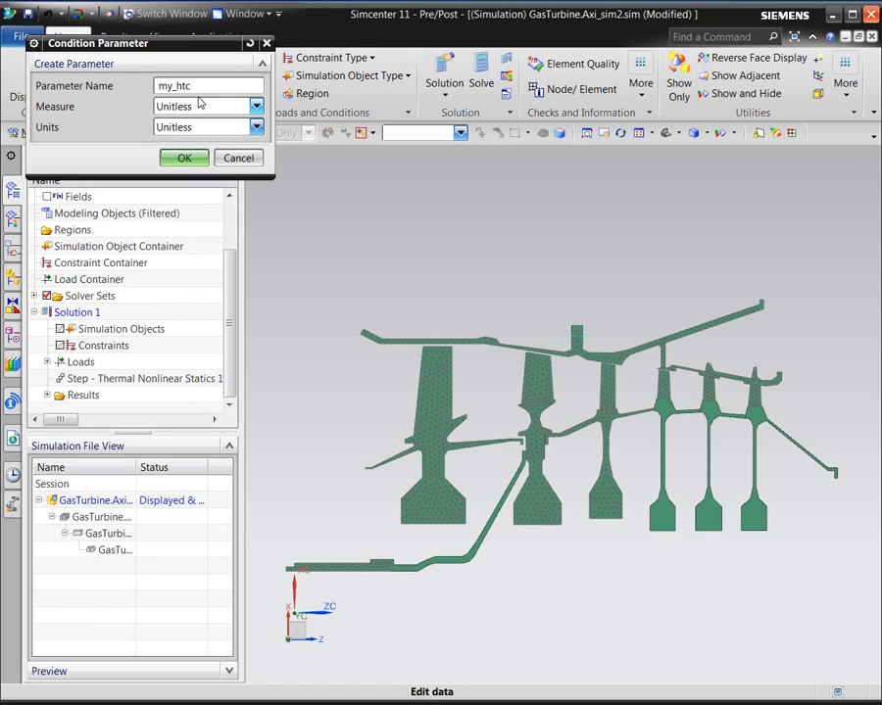
pyautogui.click(202, 106)
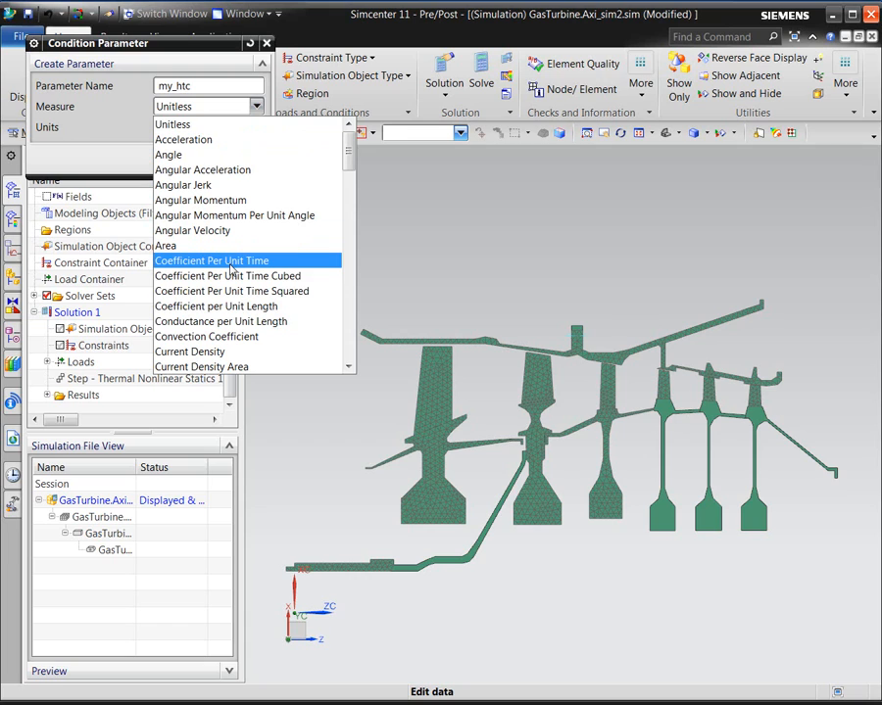
pyautogui.click(243, 335)
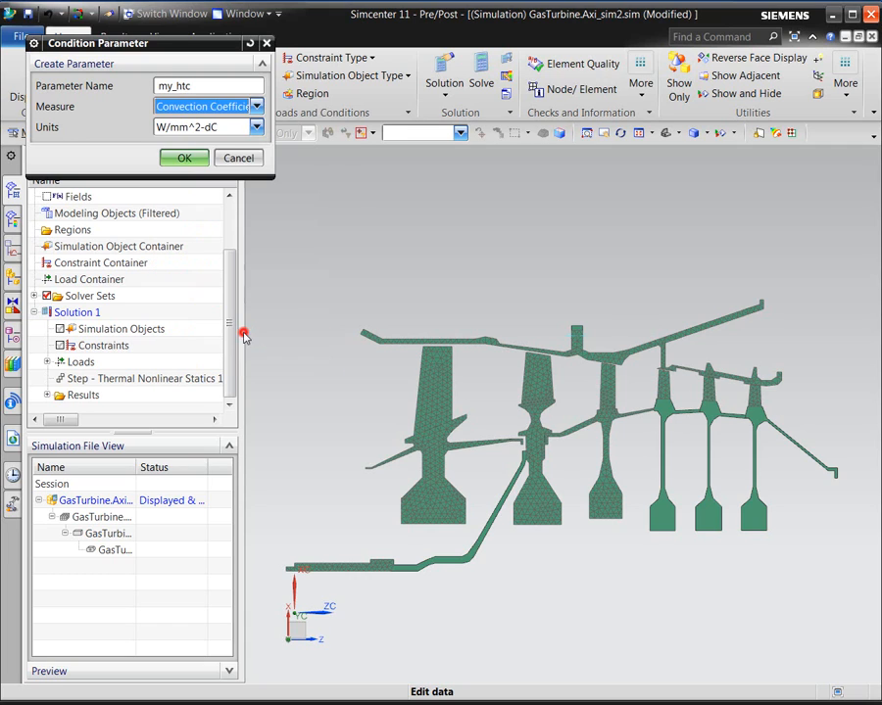
pyautogui.click(201, 126)
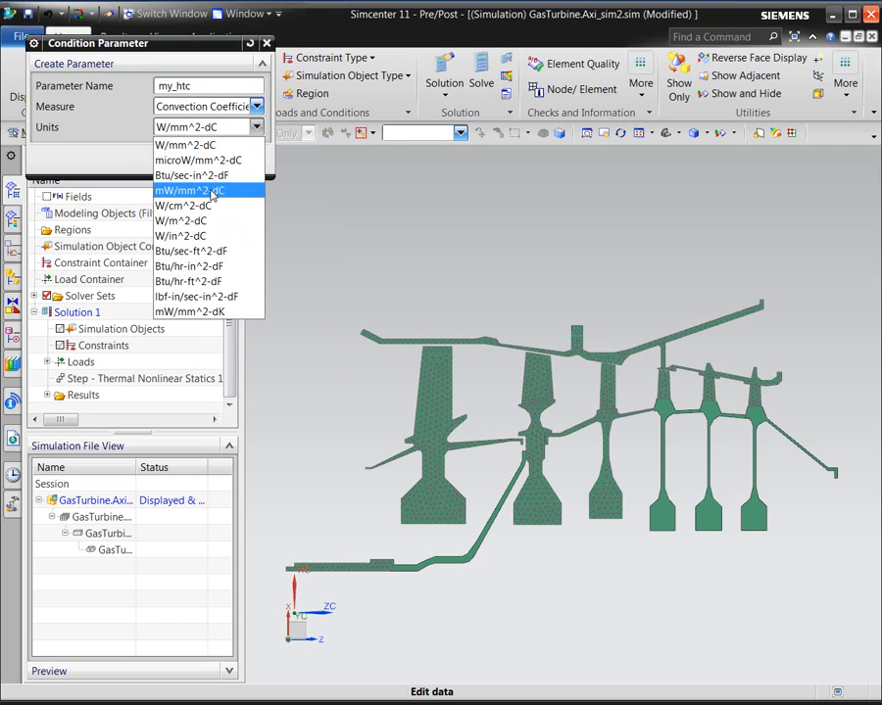
pyautogui.click(208, 222)
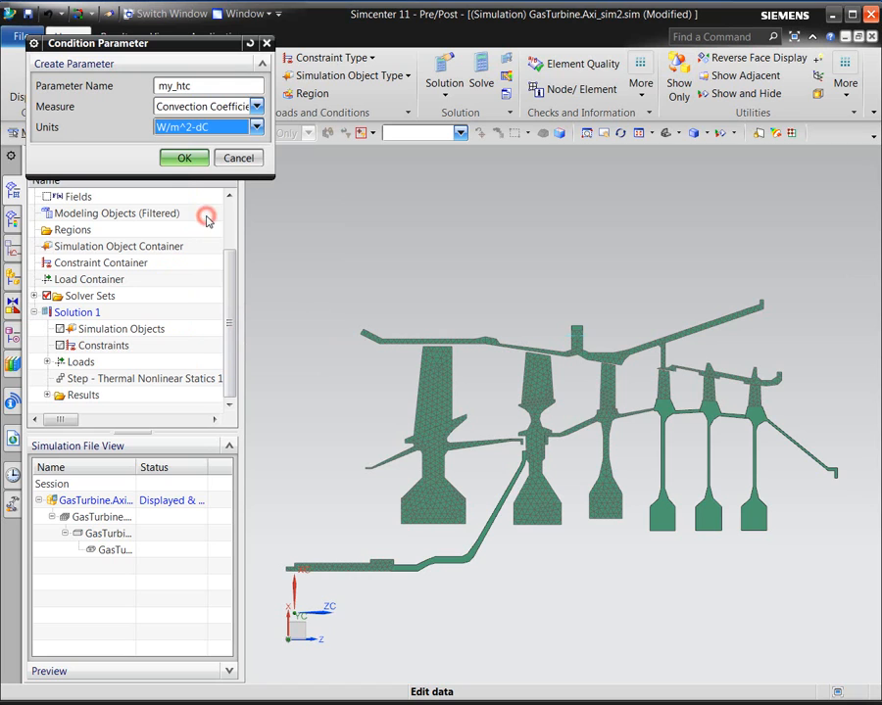
pyautogui.click(188, 158)
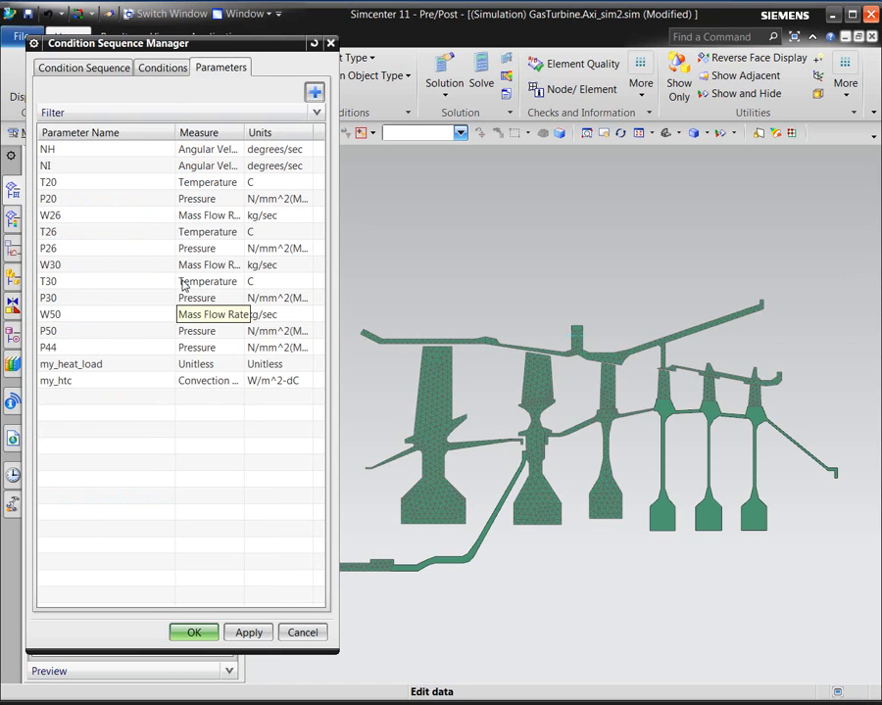
# Step: Set my_htc to 10 for Condition 1, 25 for Condition 2 and 15 for Condition 3, and accept the condition sequence
pyautogui.click(163, 71)
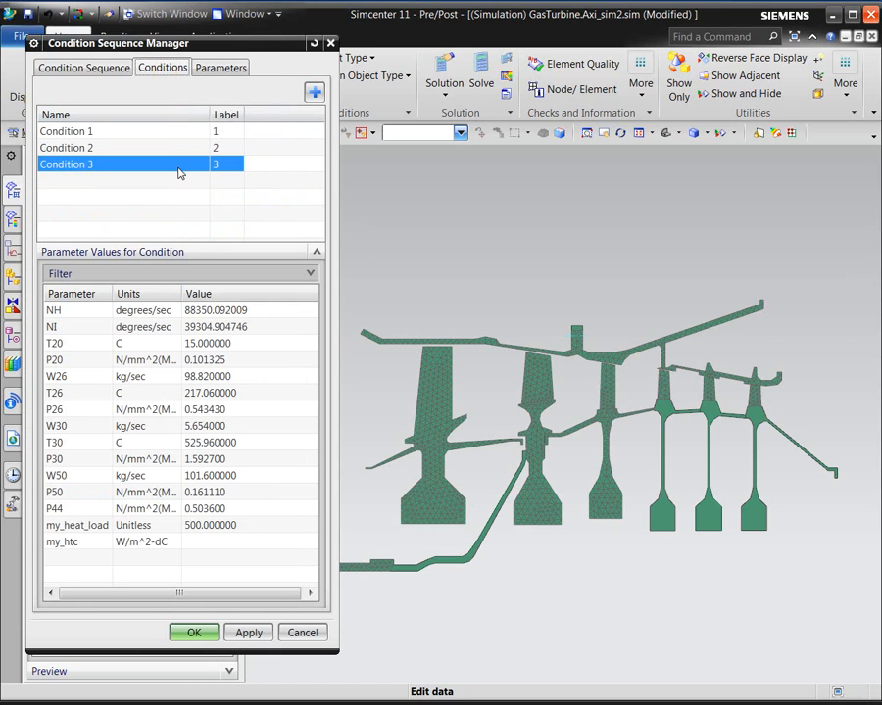
pyautogui.doubleClick(160, 130)
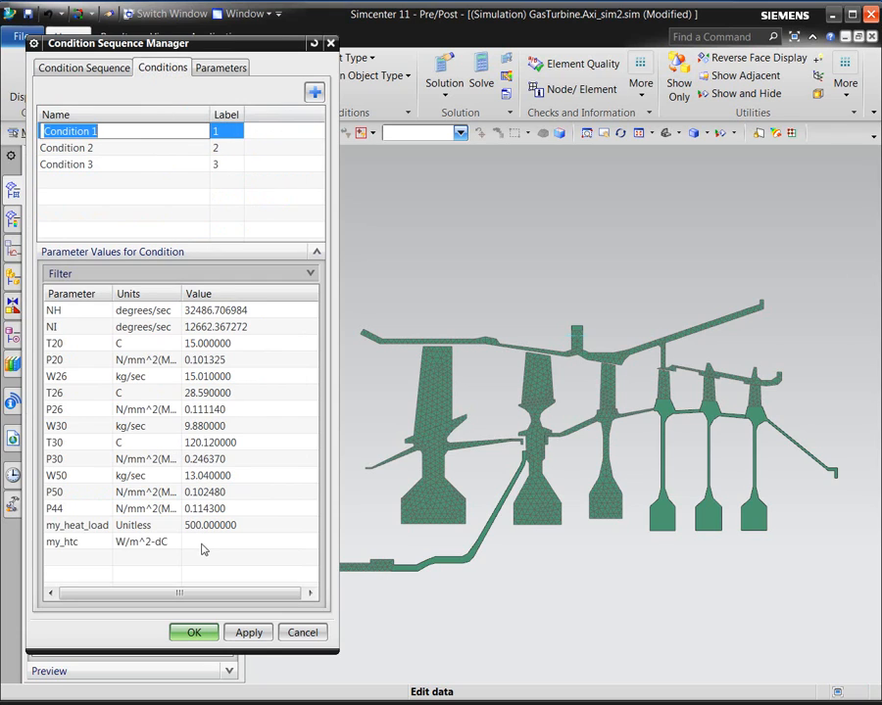
pyautogui.doubleClick(203, 544)
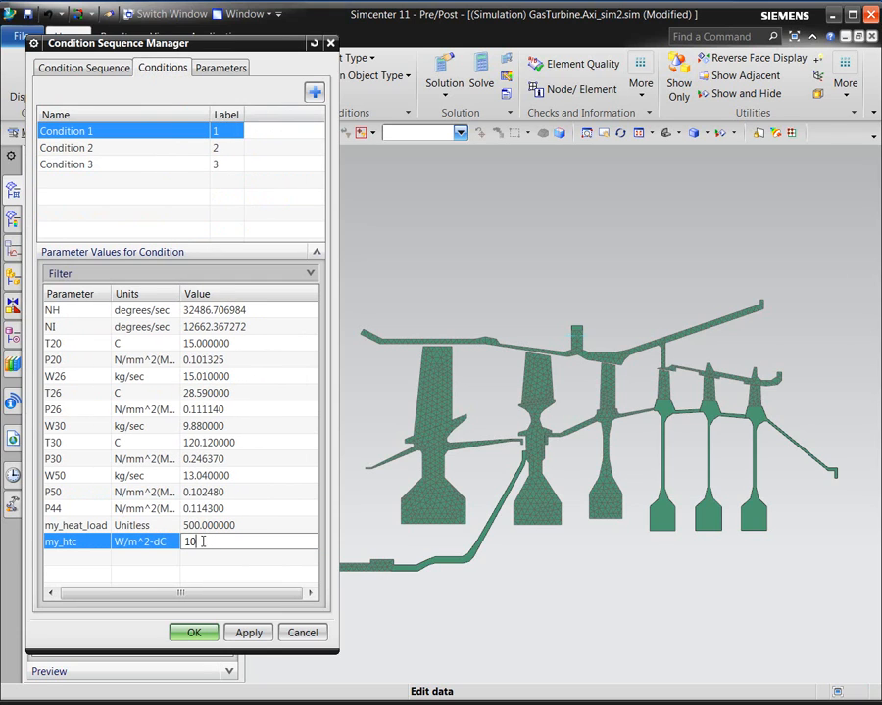
pyautogui.doubleClick(108, 147)
pyautogui.doubleClick(196, 542)
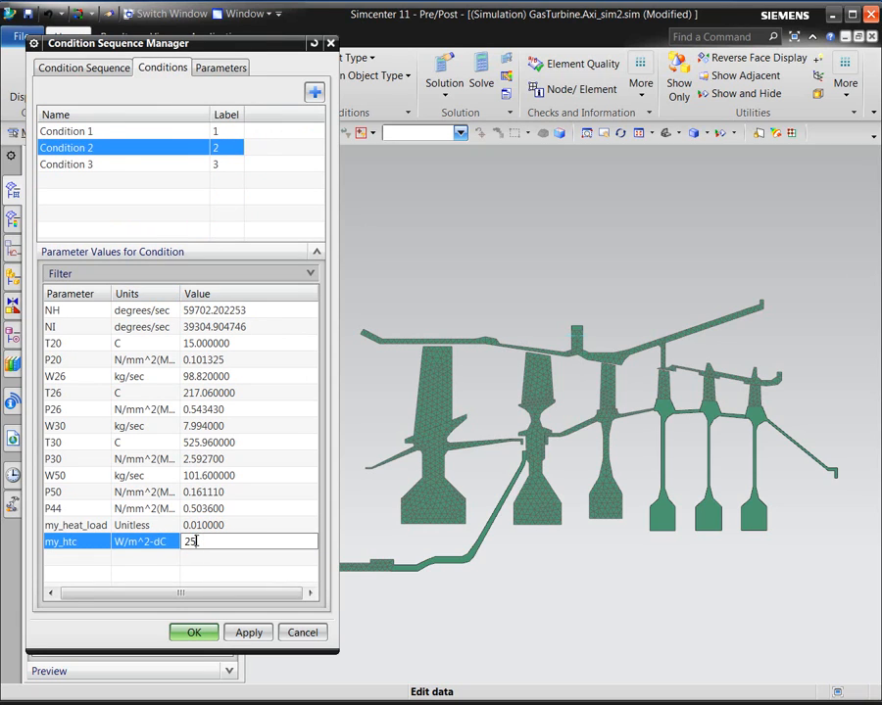
pyautogui.doubleClick(106, 166)
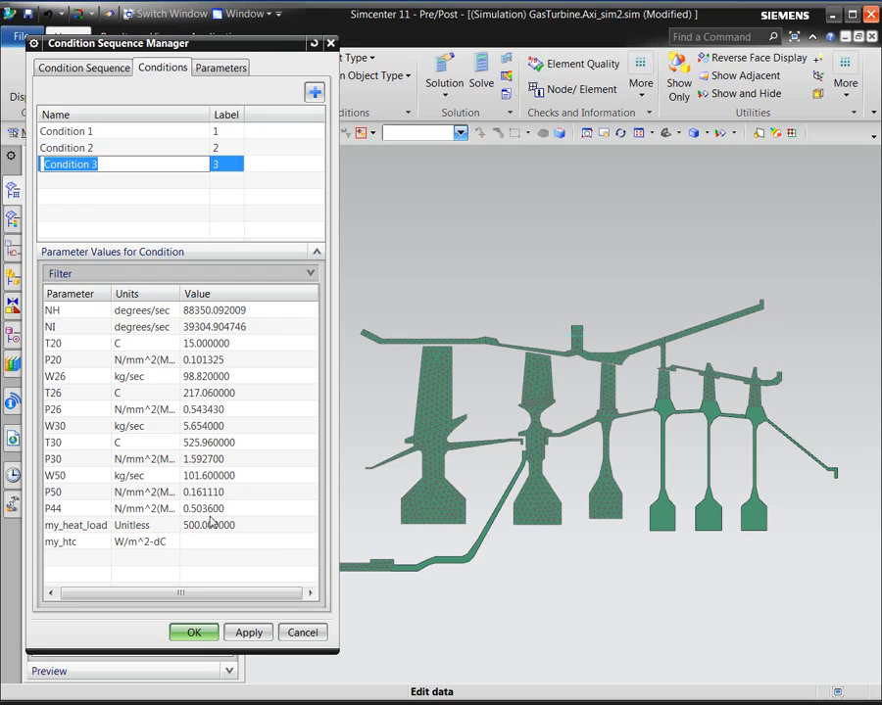
pyautogui.doubleClick(210, 538)
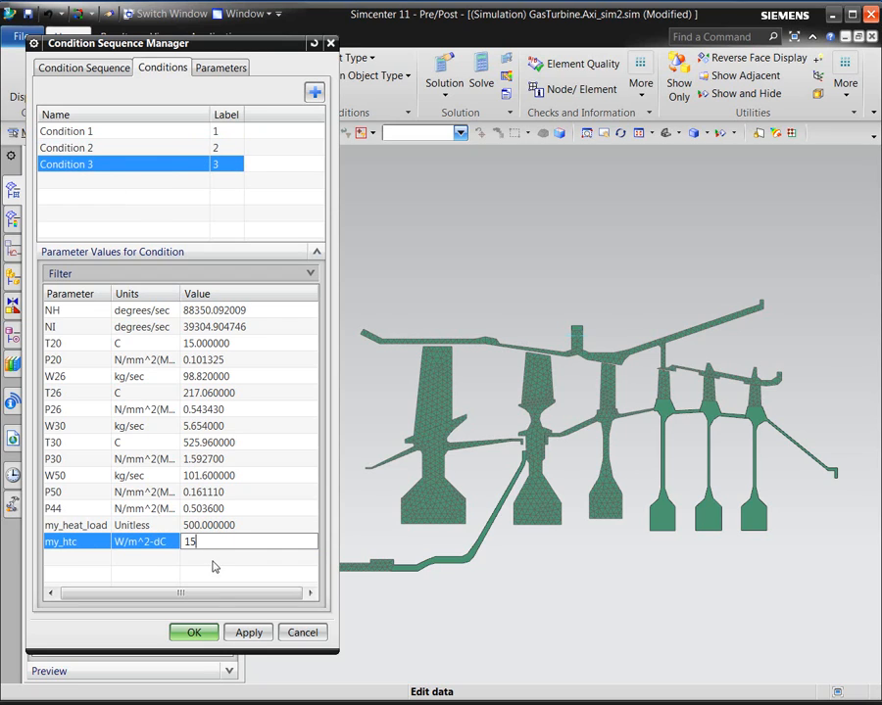
pyautogui.click(191, 632)
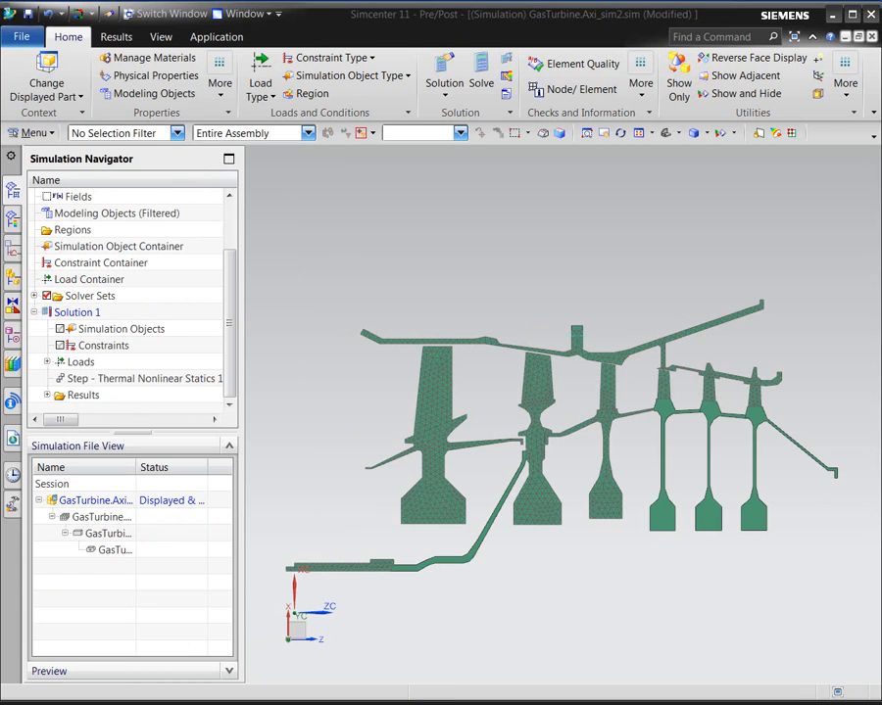
# Step: Create a coupled Thermal-Structural (Multi-Step Nonlinear) Simcenter Multiphysics solution from the condition sequence for the simulation file
pyautogui.scroll(2, 230, 299)
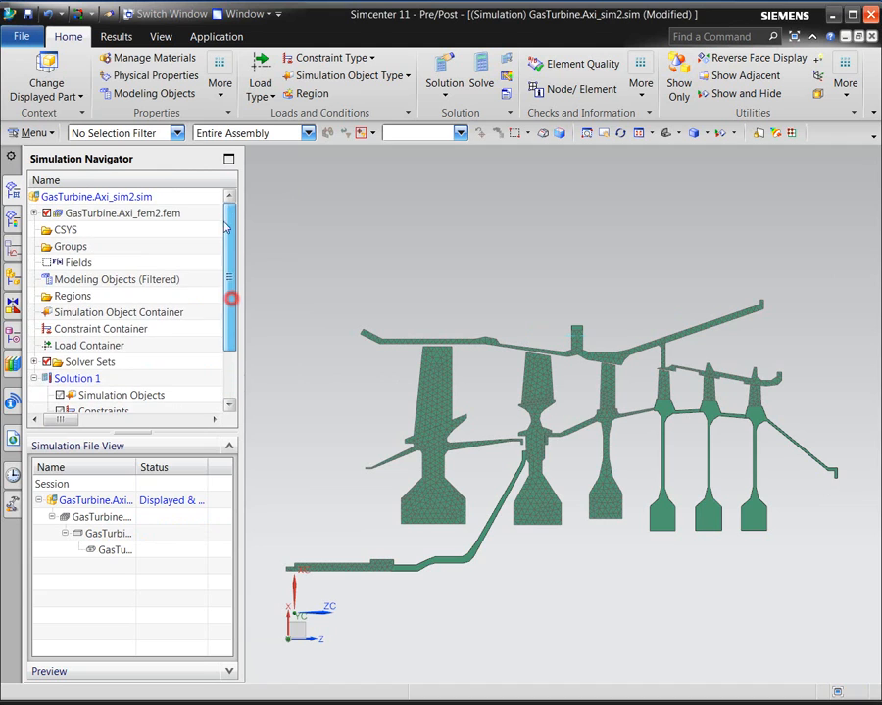
pyautogui.rightClick(125, 200)
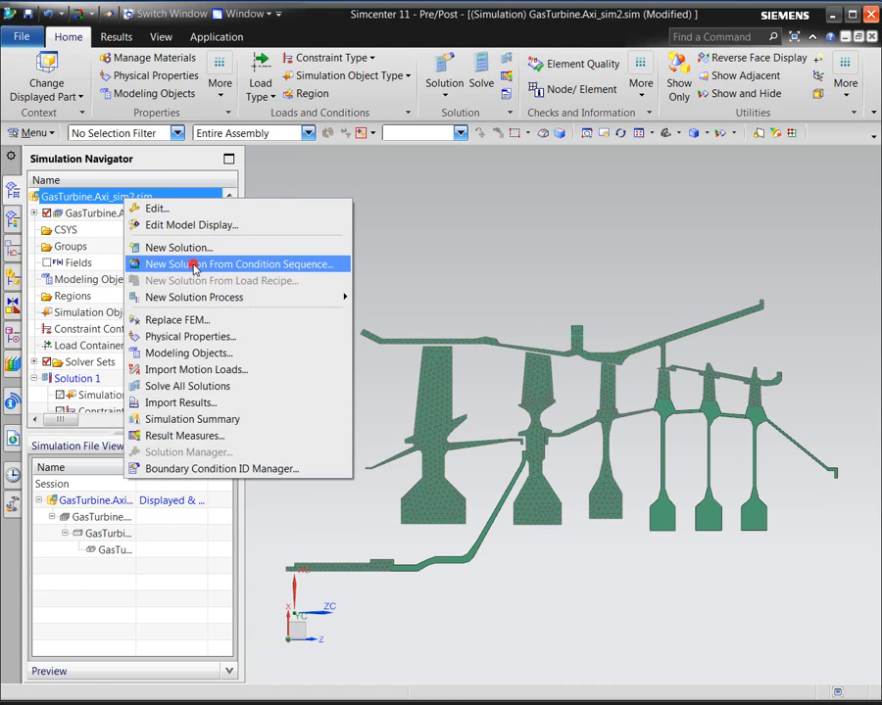
pyautogui.click(194, 264)
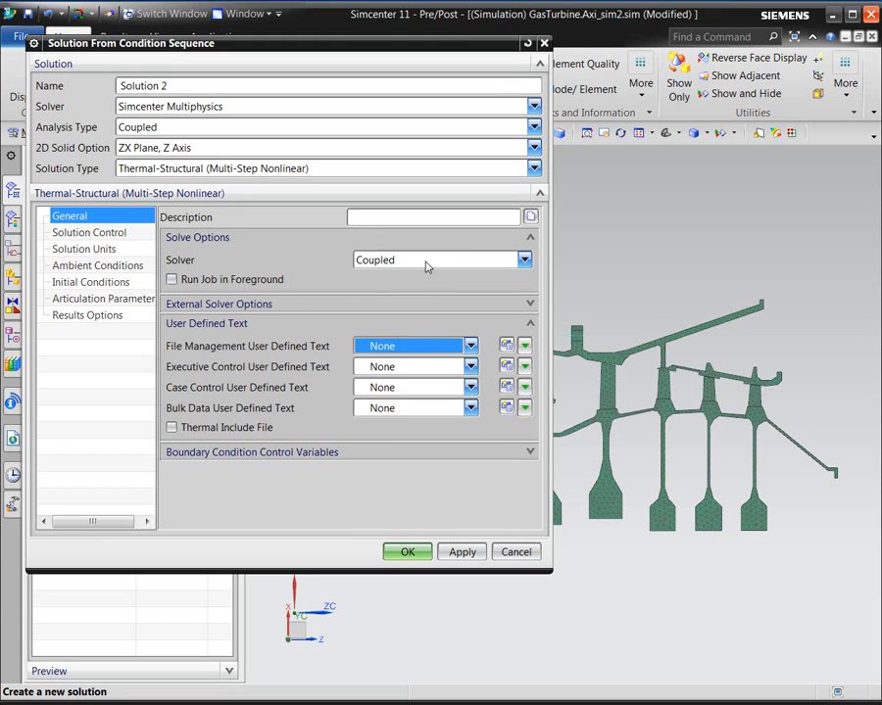
pyautogui.click(407, 552)
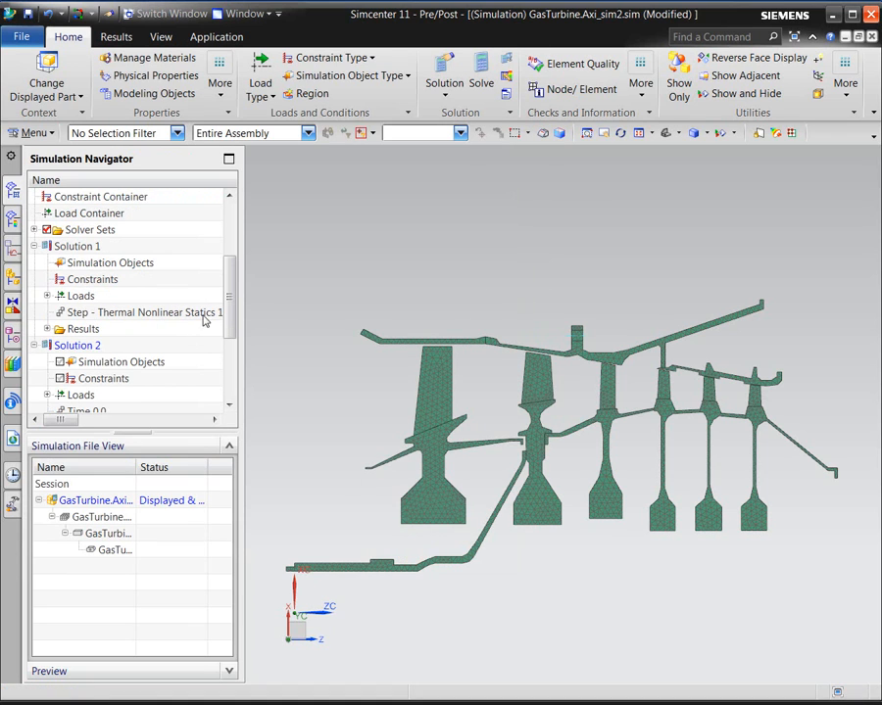
# Step: Rename Solution 2 as ThermoMech and review its time steps
pyautogui.scroll(-1, 230, 311)
pyautogui.rightClick(92, 330)
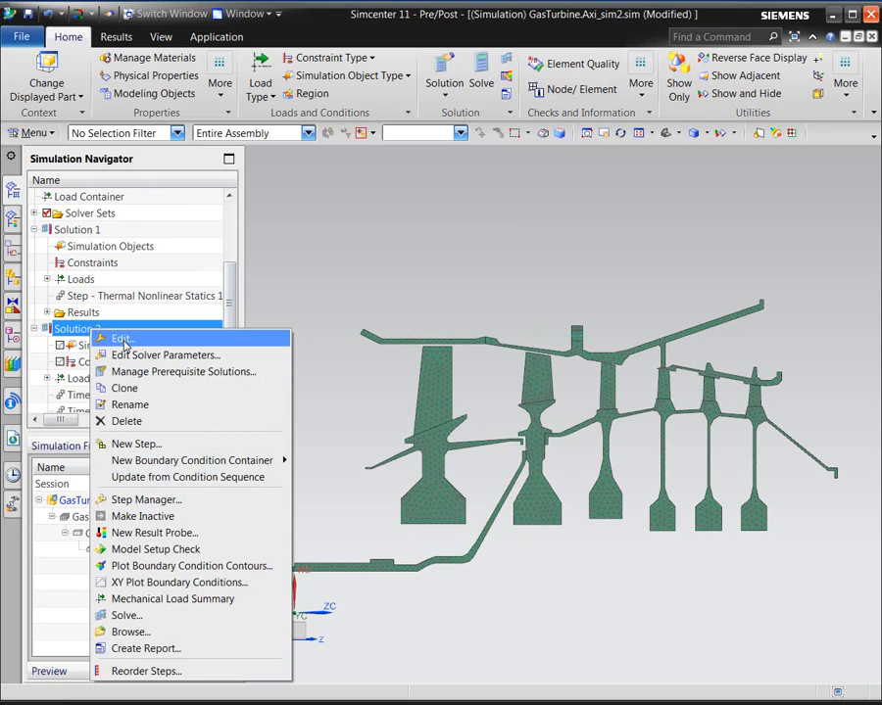
pyautogui.click(139, 404)
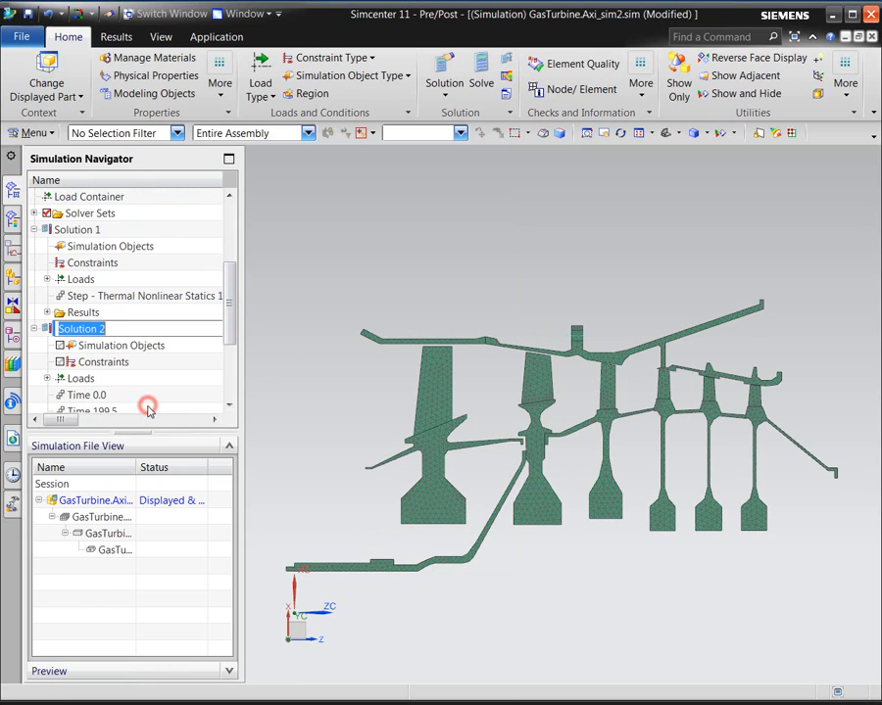
pyautogui.write('ThermoMech')
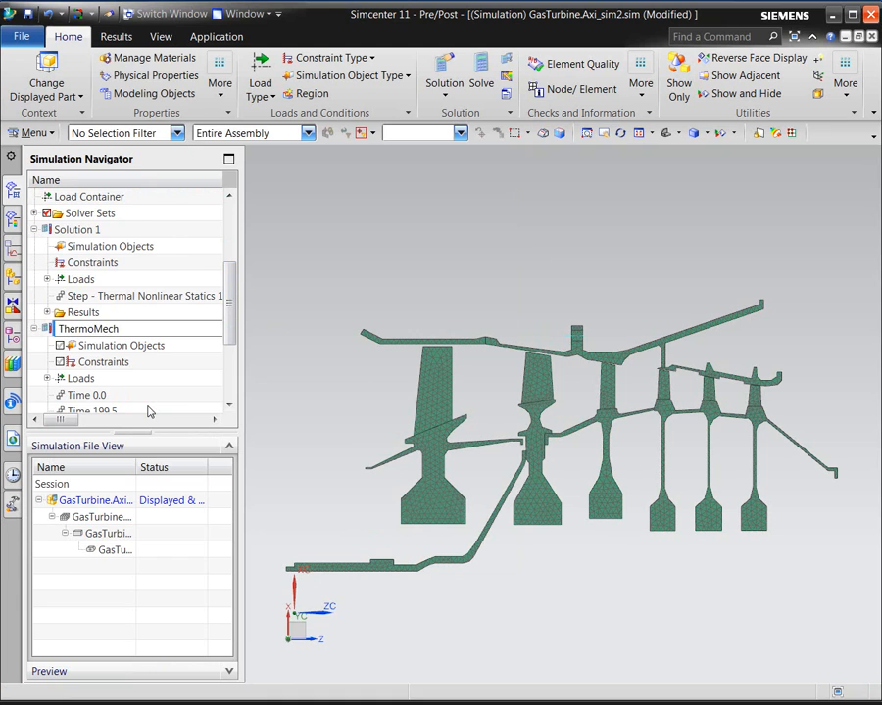
pyautogui.press('Return')
pyautogui.scroll(-3, 155, 372)
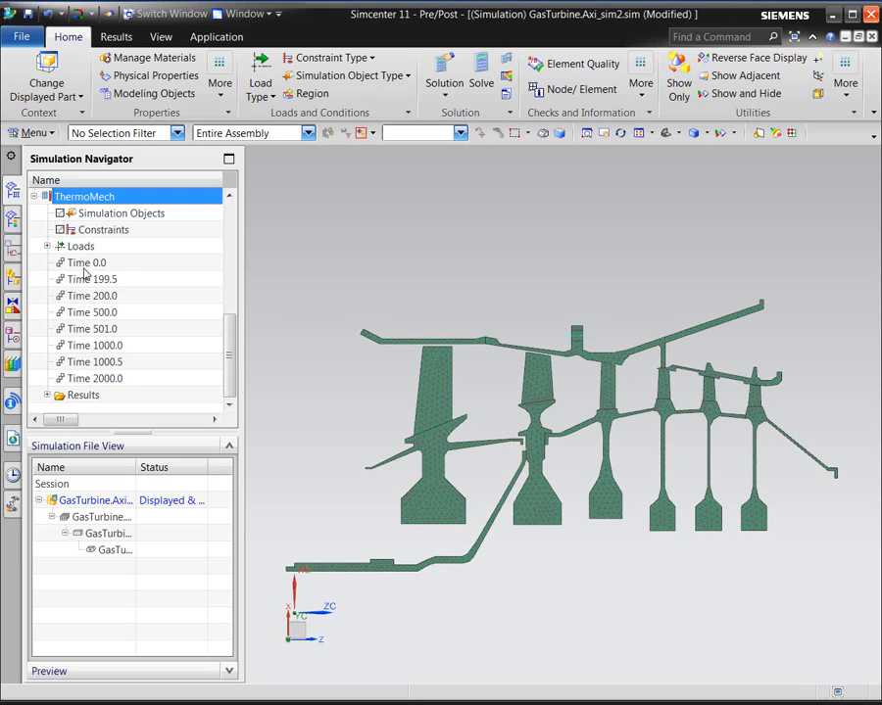
pyautogui.scroll(2, 169, 302)
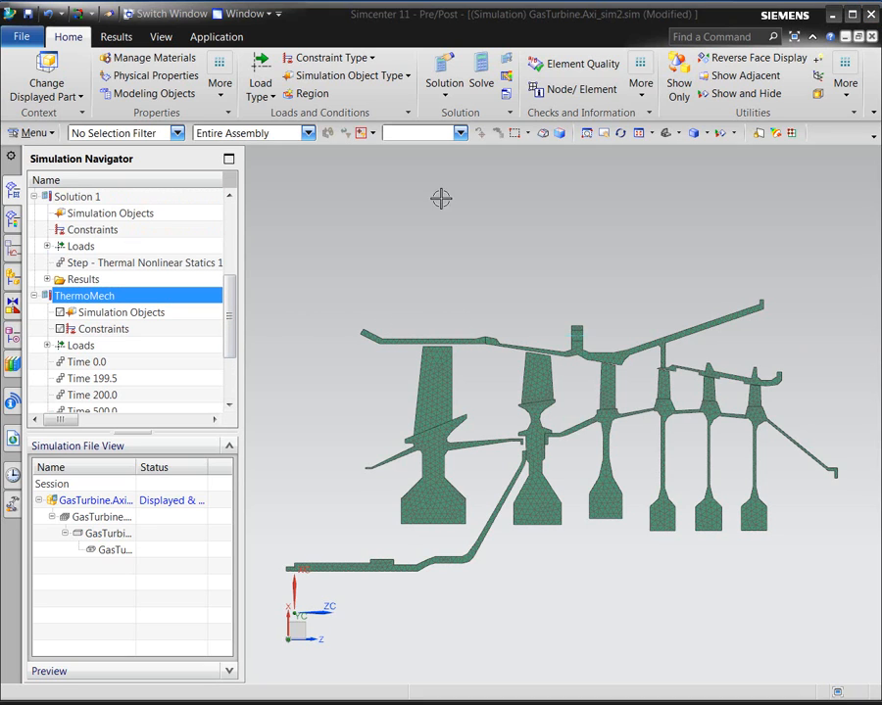
# Step: Start a One-Sided Stream on Edges thermal stream along the first rotor's front arm, from its free tip up to the blade root
pyautogui.click(253, 100)
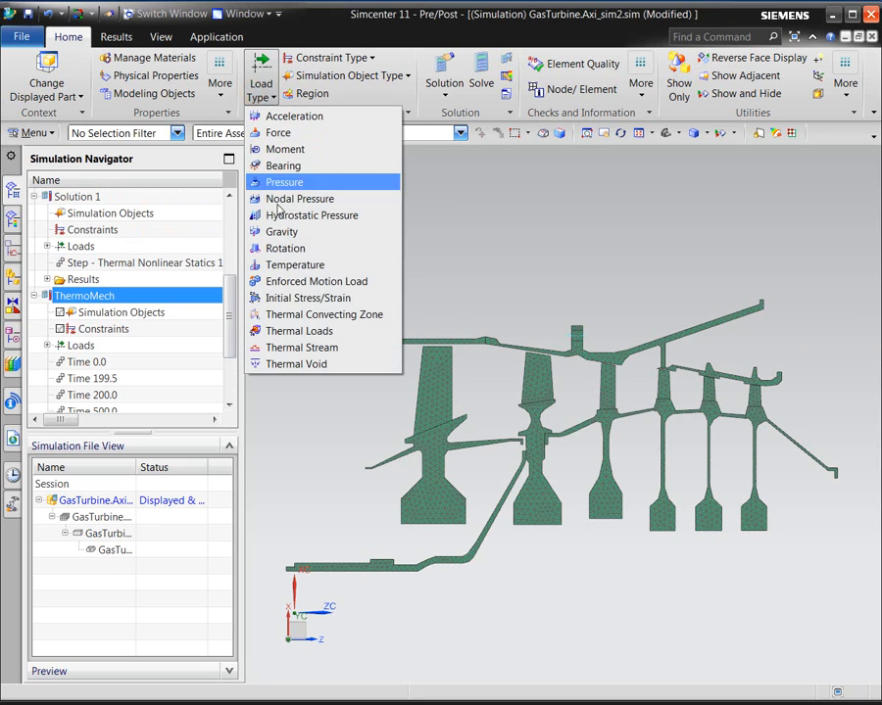
pyautogui.click(300, 350)
pyautogui.keyDown('shift'); pyautogui.moveTo(512, 410); pyautogui.dragTo(649, 392, button='middle'); pyautogui.keyUp('shift')
pyautogui.keyDown('ctrl'); pyautogui.moveTo(566, 425); pyautogui.dragTo(881, 581, button='middle'); pyautogui.keyUp('ctrl')
pyautogui.click(447, 504)
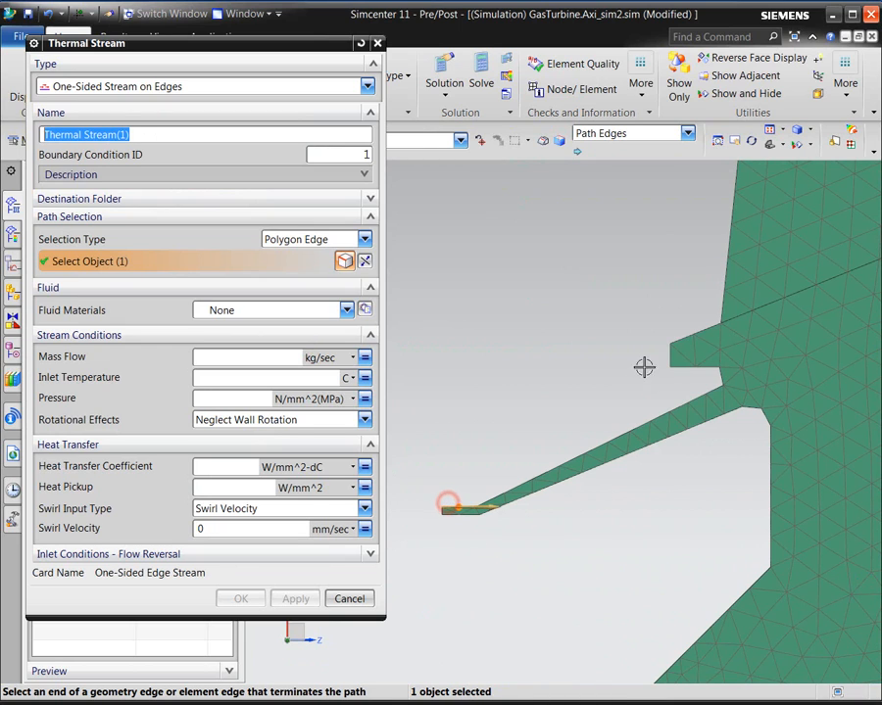
pyautogui.click(710, 324)
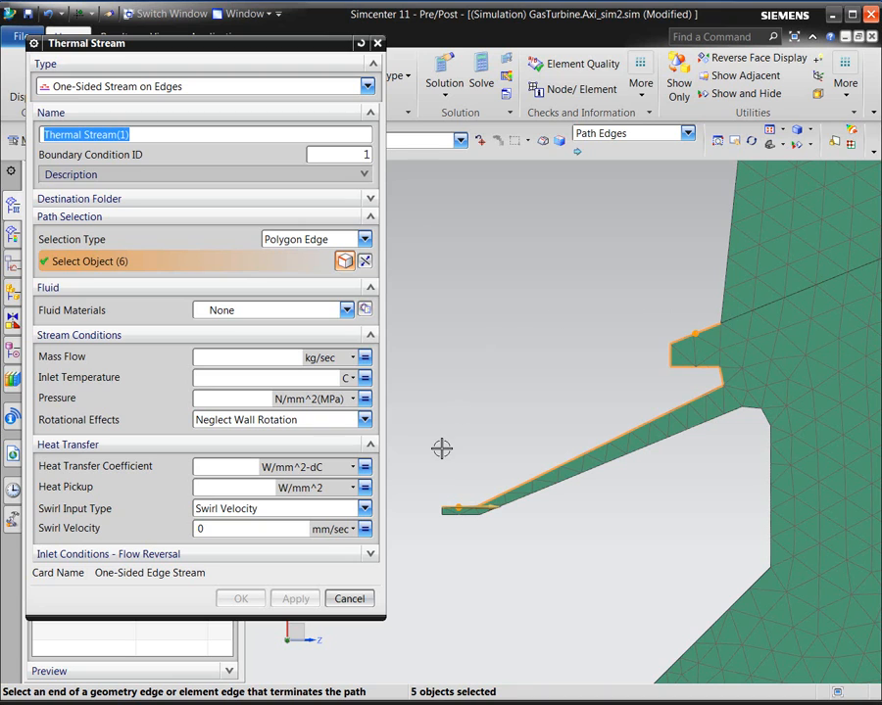
# Step: Assign the library material Air as the stream's fluid and set the mass flow to .2*w26 kg/sec
pyautogui.click(364, 309)
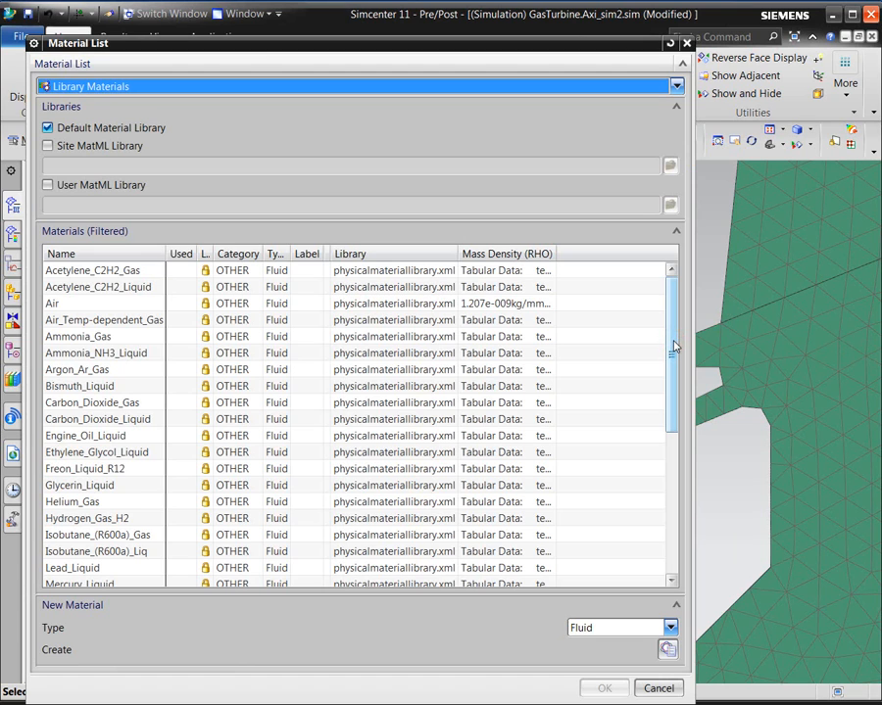
pyautogui.click(118, 304)
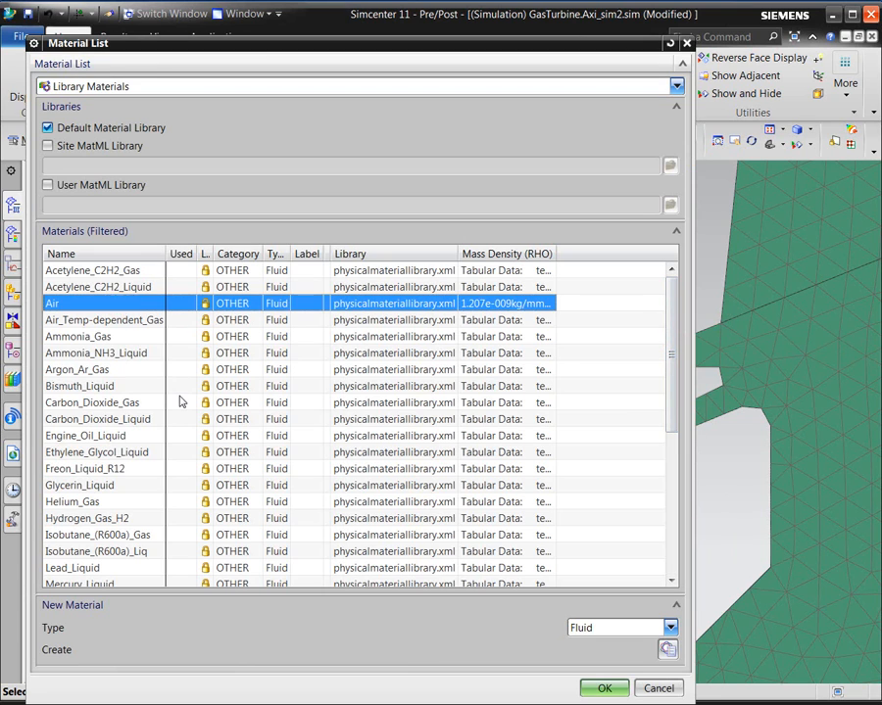
pyautogui.middleClick(181, 398)
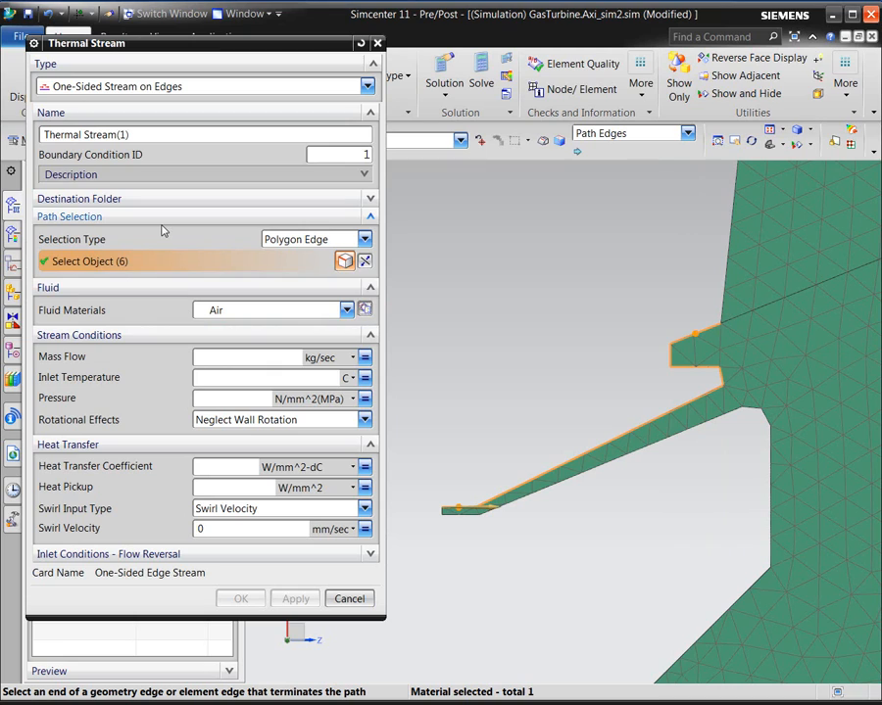
pyautogui.click(219, 356)
pyautogui.click(243, 355)
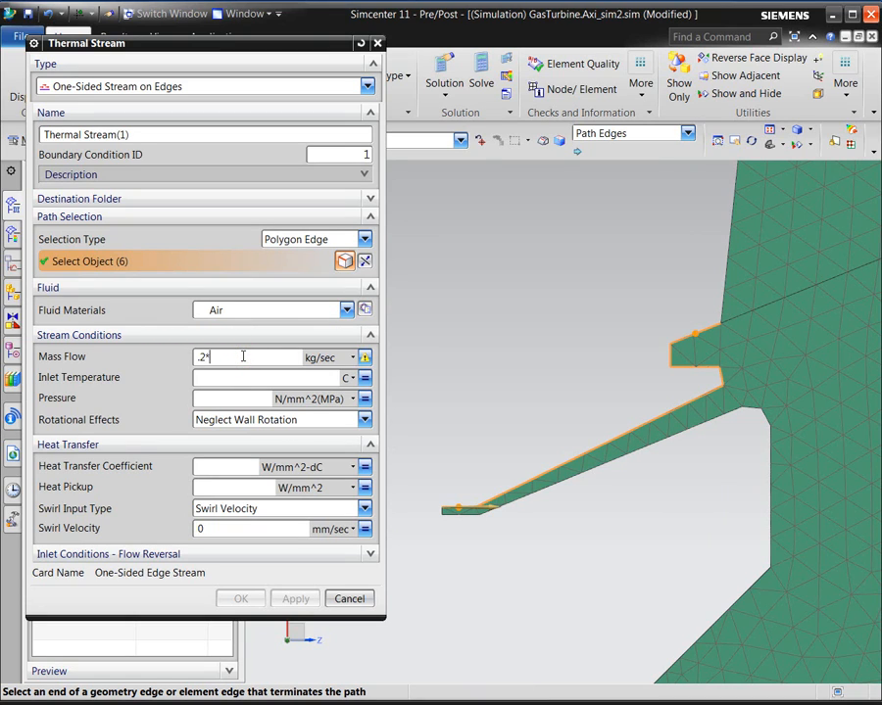
pyautogui.write('.2*w')
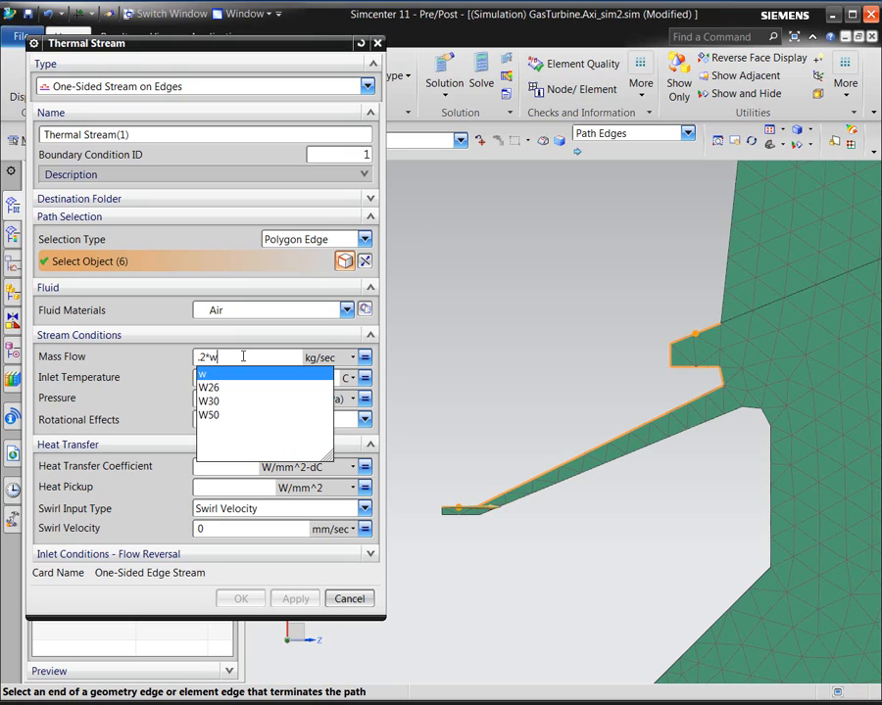
pyautogui.write('26')
pyautogui.press('BackSpace')
pyautogui.write('26')
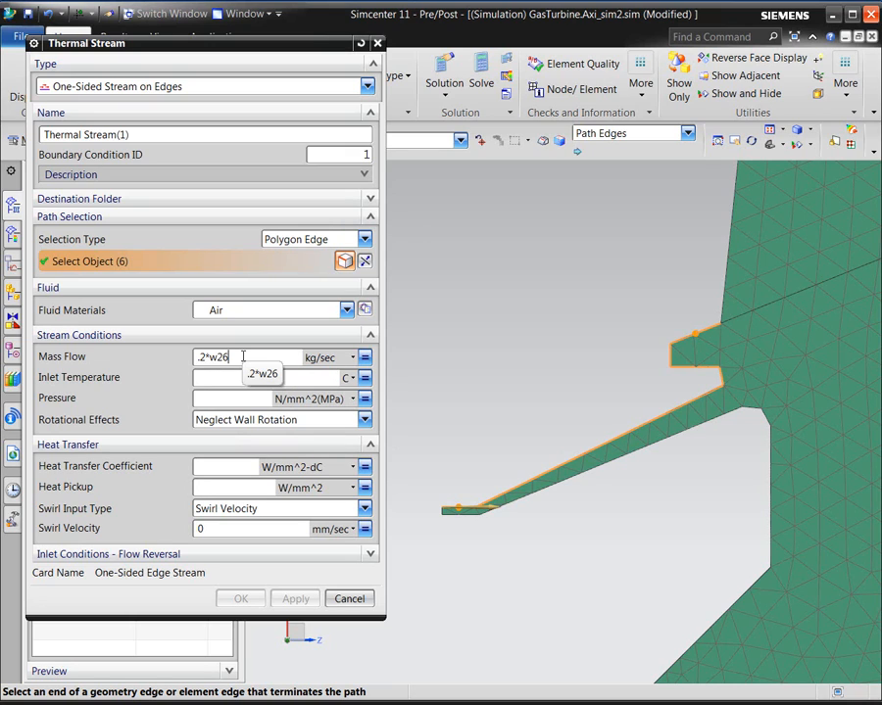
# Step: Set the stream's inlet temperature to T26+25[dK] with K as the unit
pyautogui.click(243, 374)
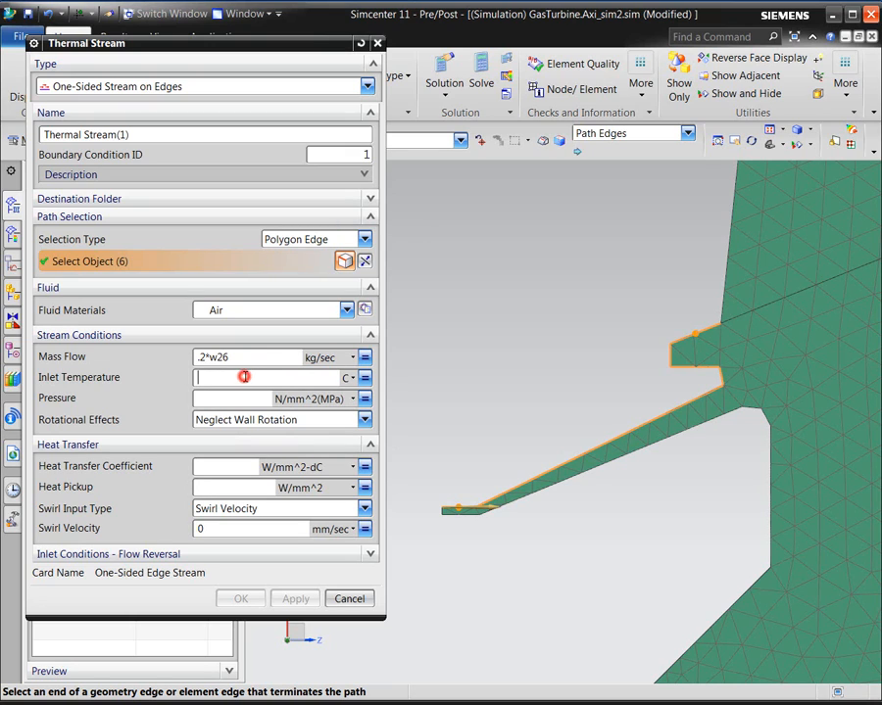
pyautogui.write('t')
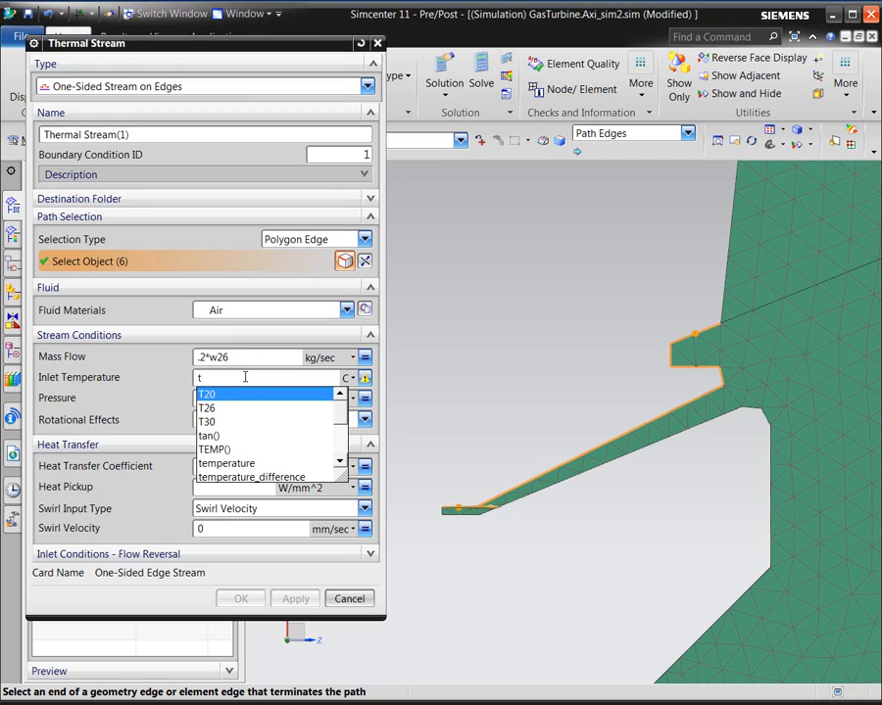
pyautogui.click(210, 407)
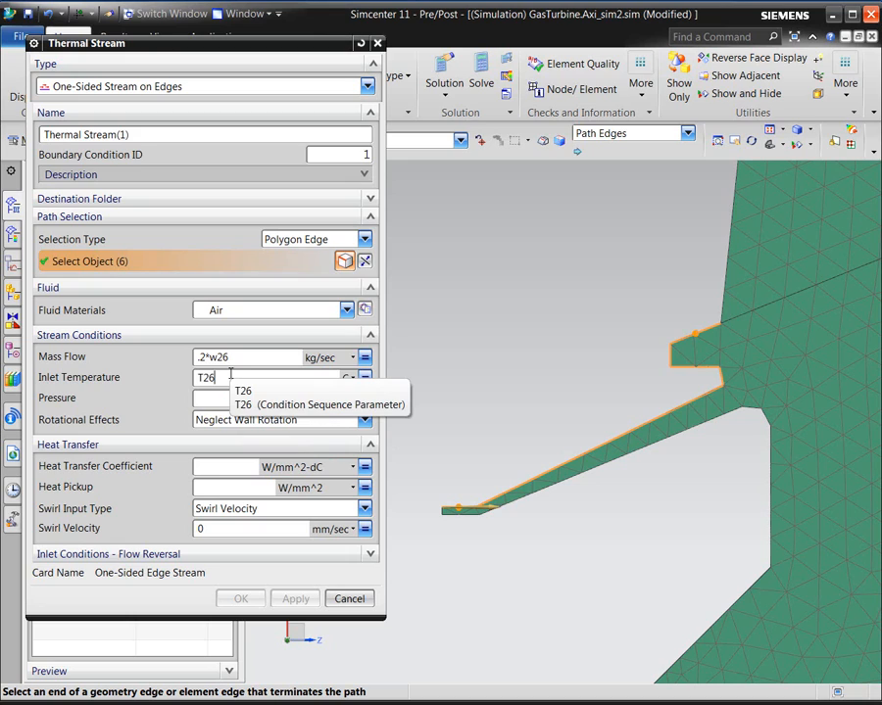
pyautogui.write('+25')
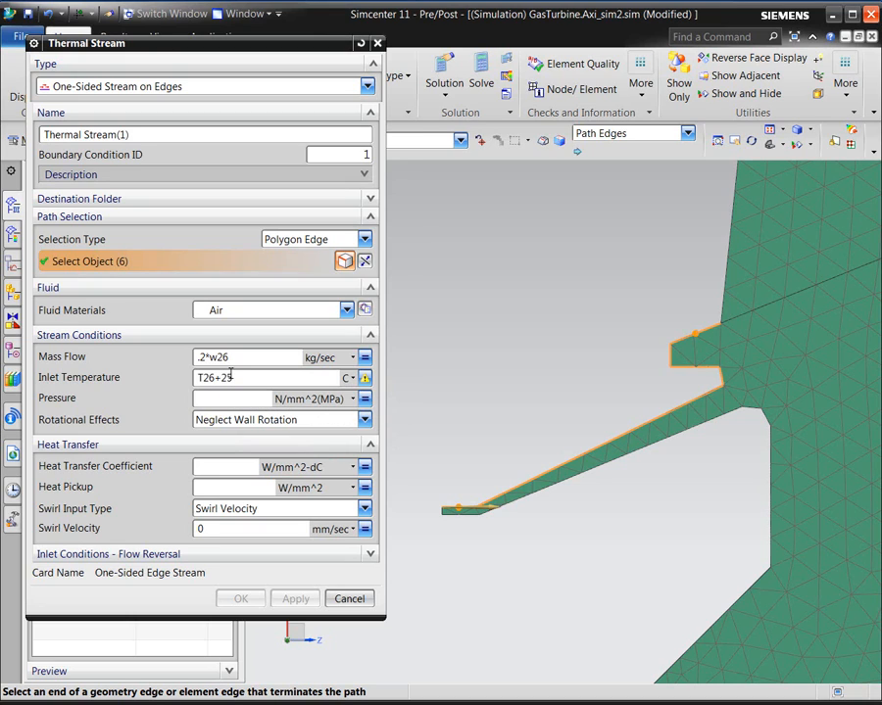
pyautogui.write('[d')
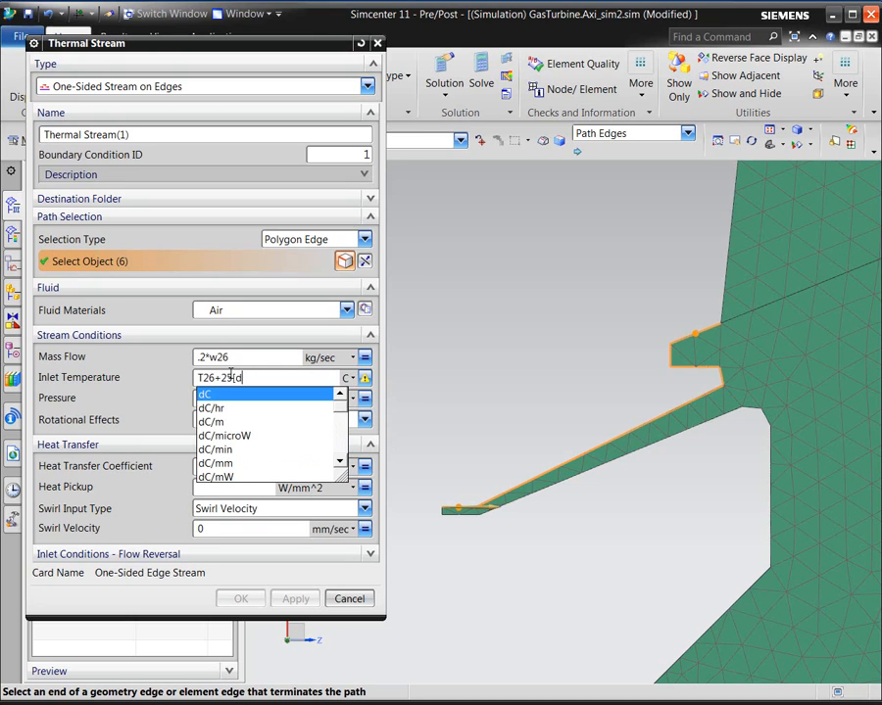
pyautogui.write('K]')
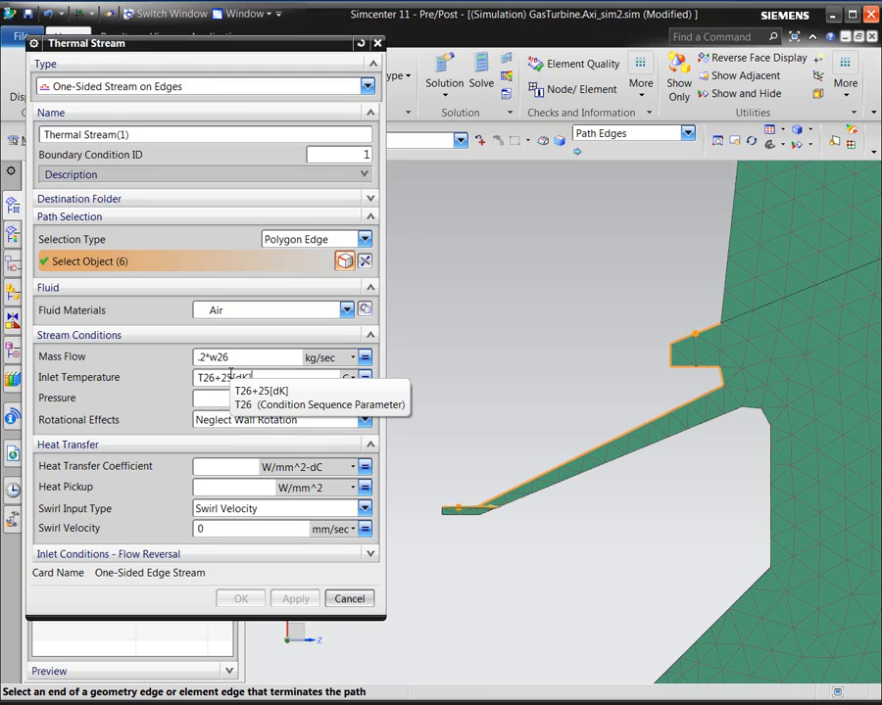
pyautogui.click(347, 377)
pyautogui.click(346, 419)
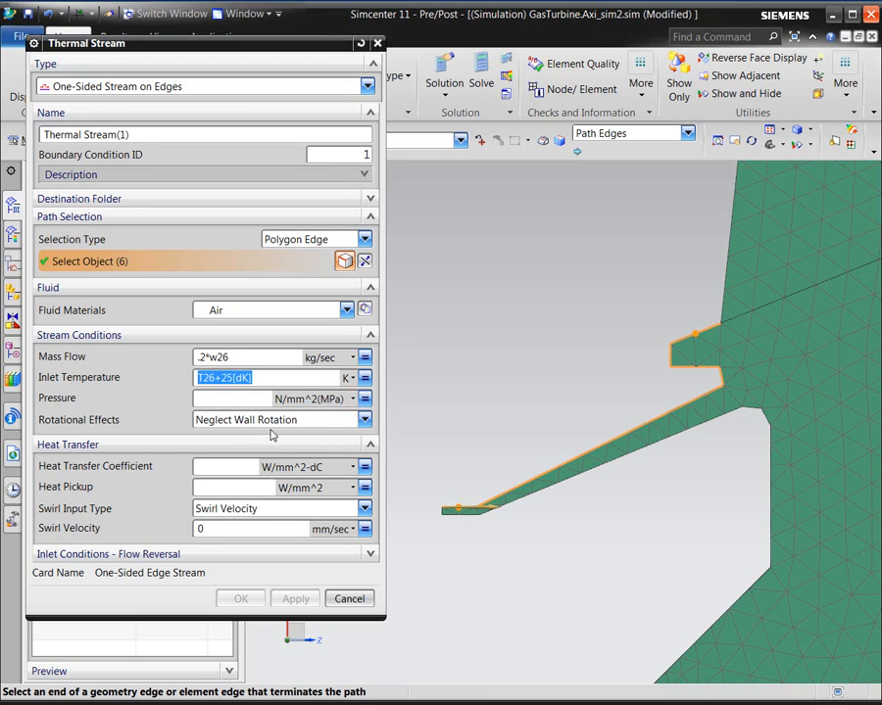
# Step: Set the pressure to .1 N/mm^2(MPa) and the heat transfer coefficient to 1000 W/m^2-dC, and accept the thermal stream
pyautogui.click(227, 397)
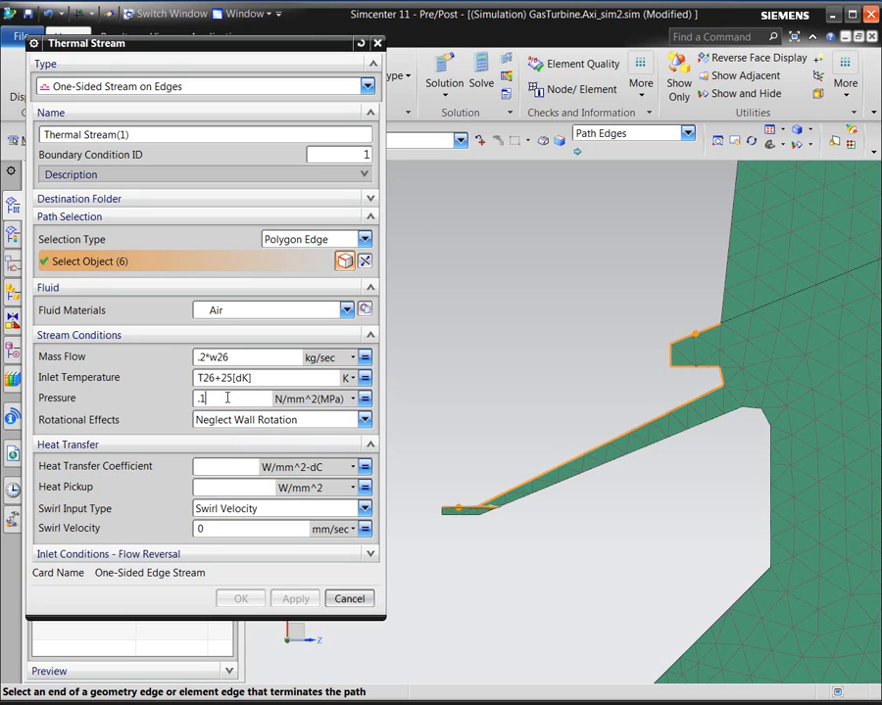
pyautogui.click(226, 464)
pyautogui.write('1000')
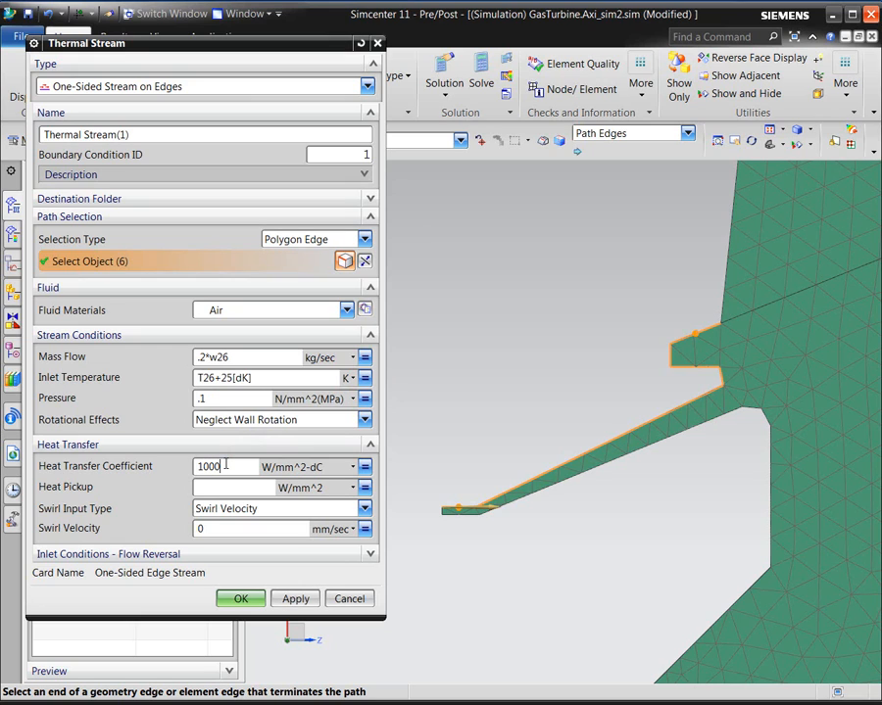
pyautogui.click(277, 467)
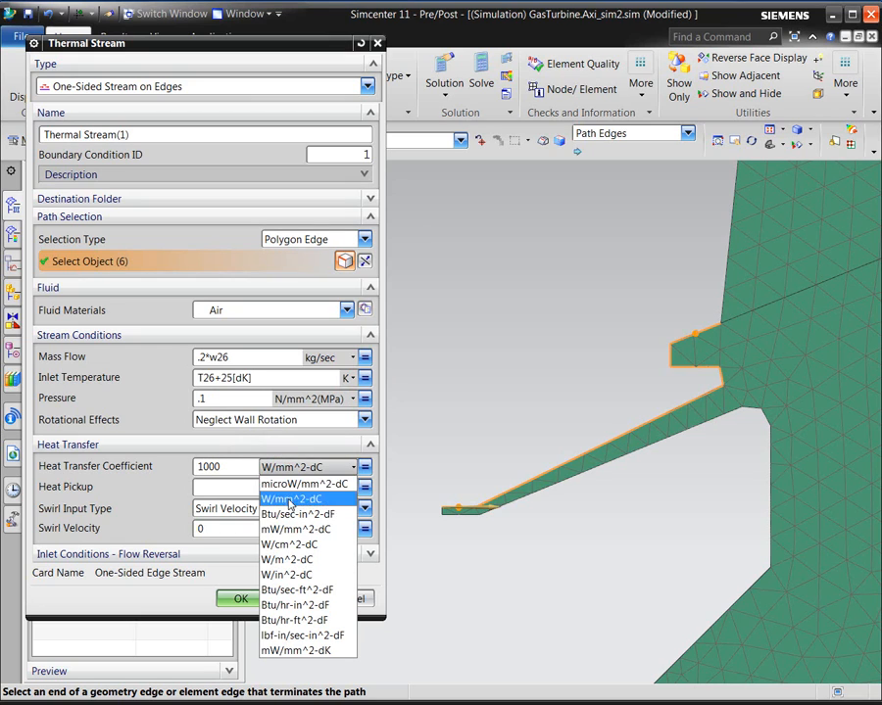
pyautogui.click(290, 561)
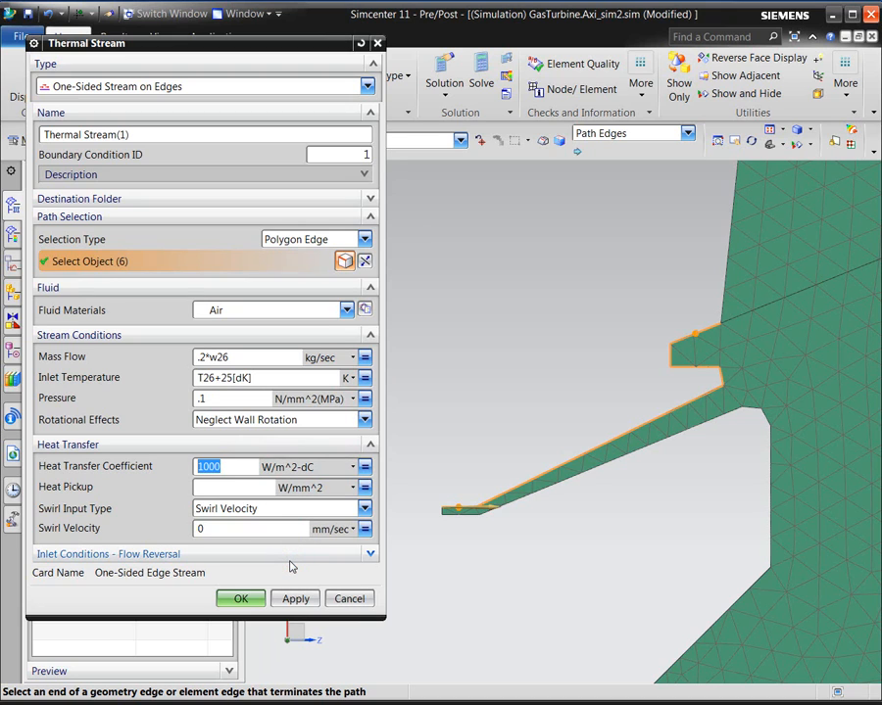
pyautogui.click(243, 596)
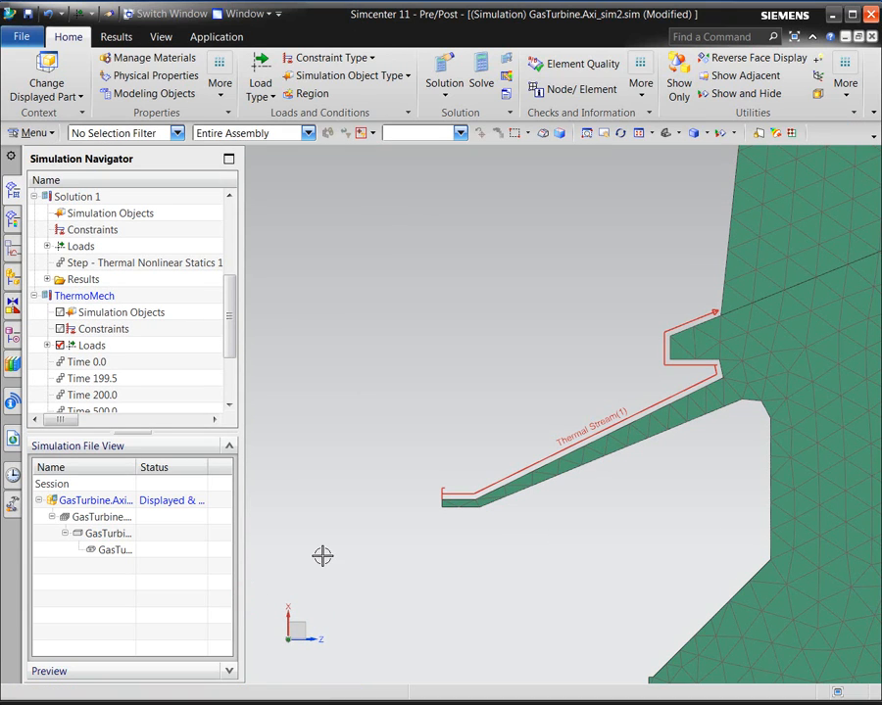
# Step: Open the recent simulation GasTurbine.Axi_fem1_i_sim1.sim and examine the streams, voids and convecting zones around the first blades
pyautogui.scroll(-1, 295, 545)
pyautogui.scroll(-2, 295, 544)
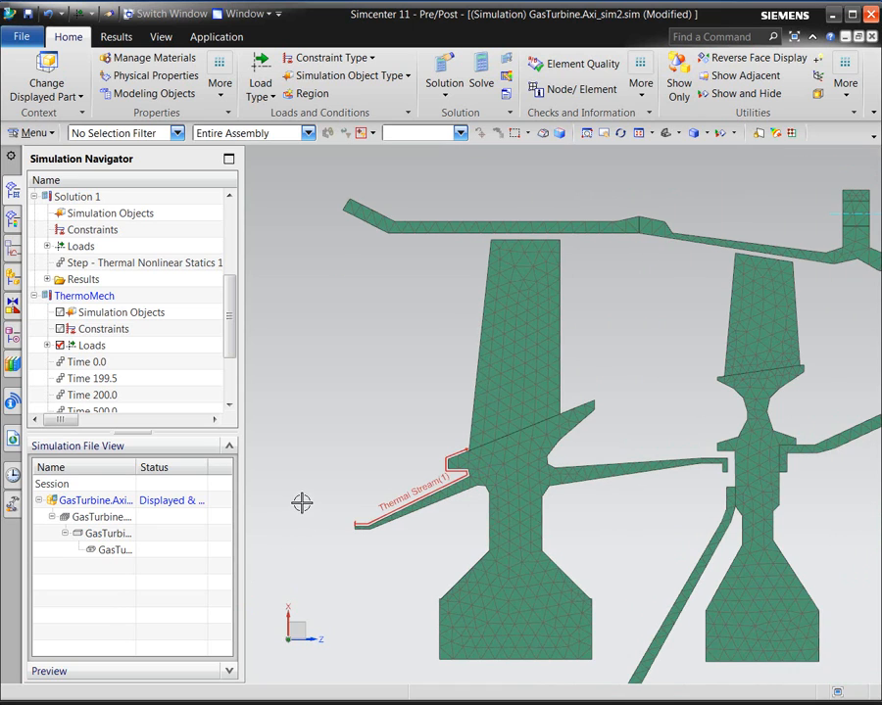
pyautogui.scroll(-1, 299, 485)
pyautogui.scroll(-1, 297, 469)
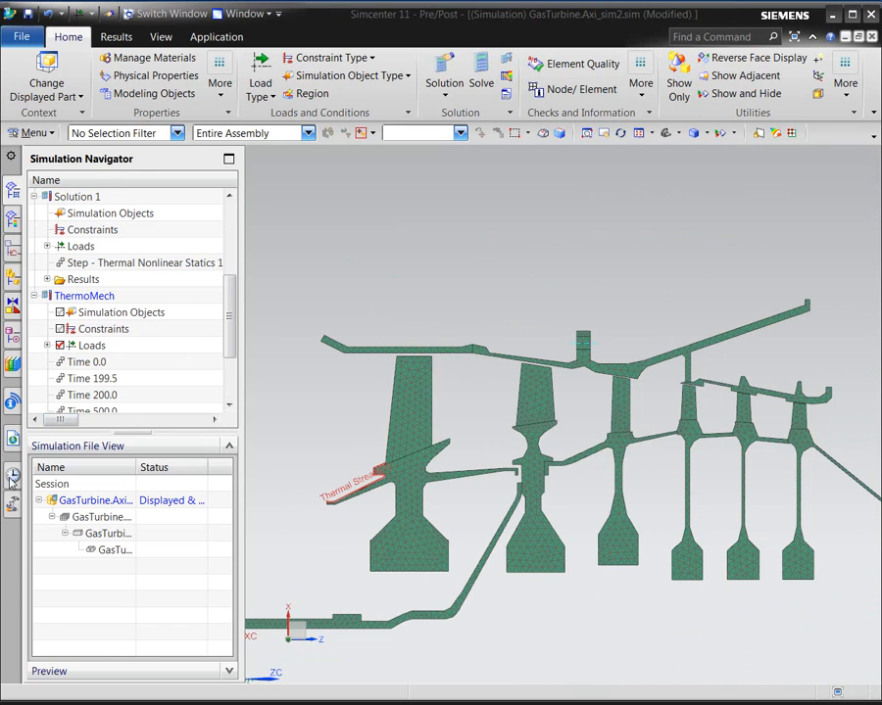
pyautogui.click(13, 475)
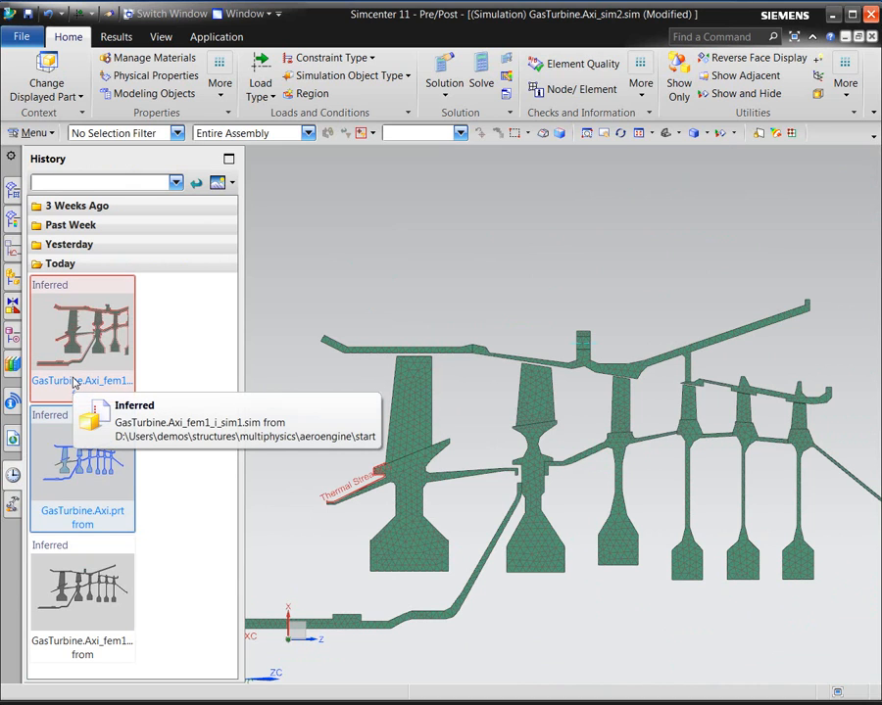
pyautogui.click(74, 382)
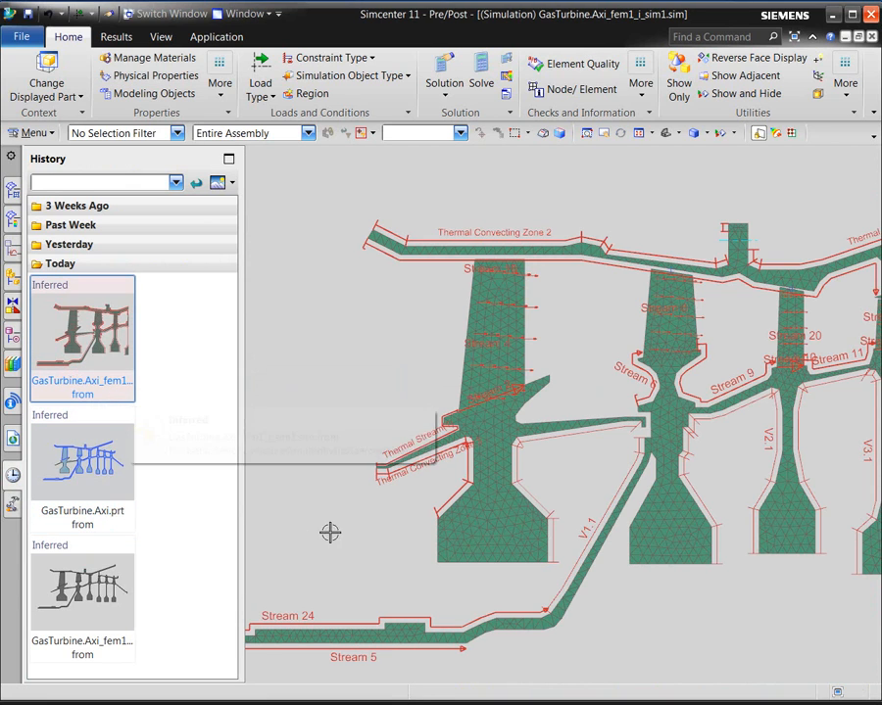
pyautogui.scroll(-3, 290, 526)
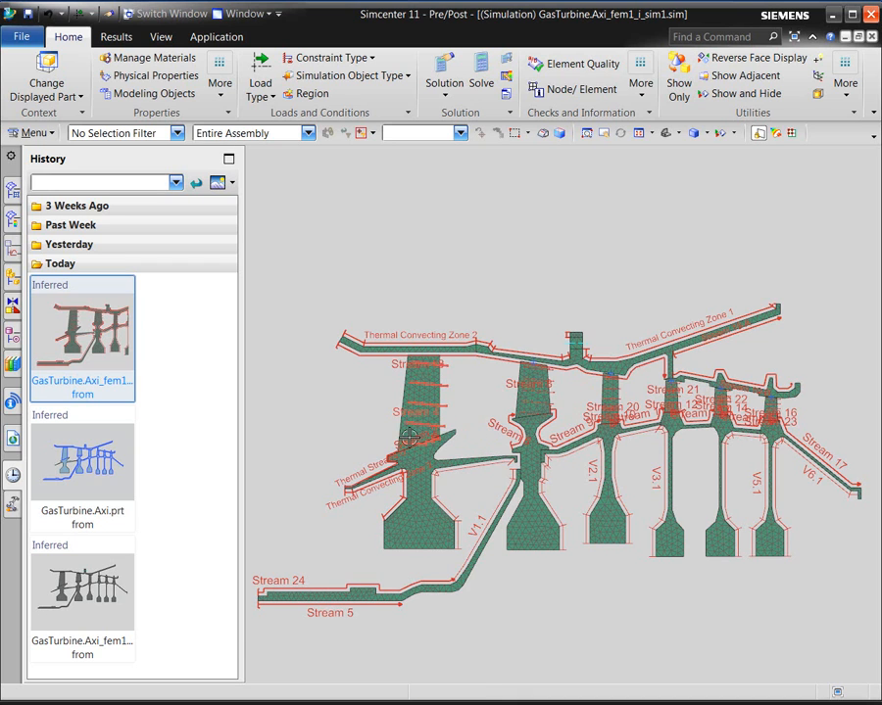
pyautogui.scroll(3, 396, 439)
pyautogui.scroll(1, 378, 446)
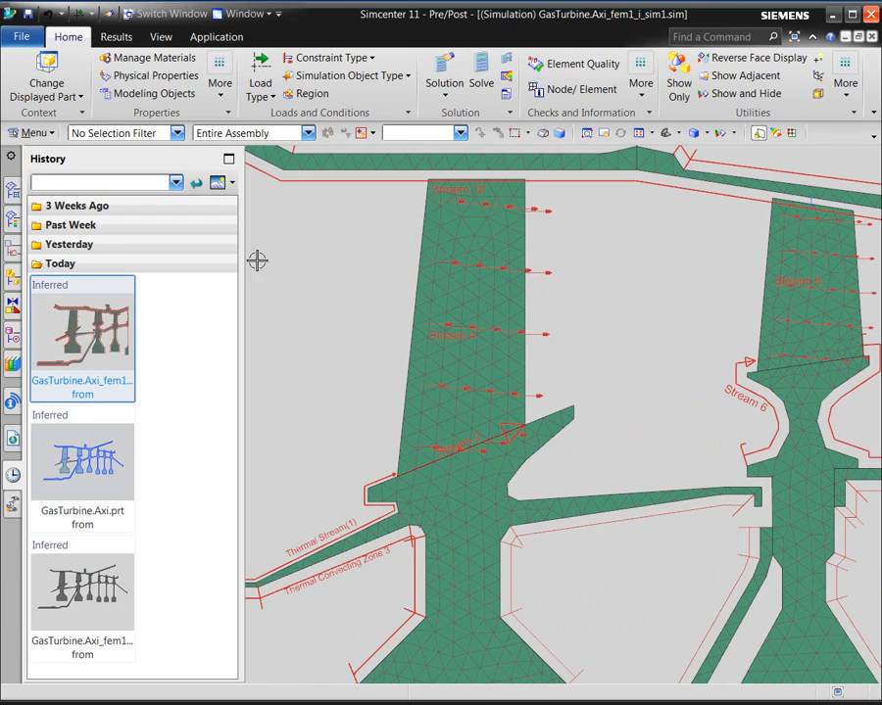
# Step: Start a new One-Sided Stream on Edges thermal stream named Thermal Stream %%ID with boundary condition ID 3
pyautogui.click(273, 100)
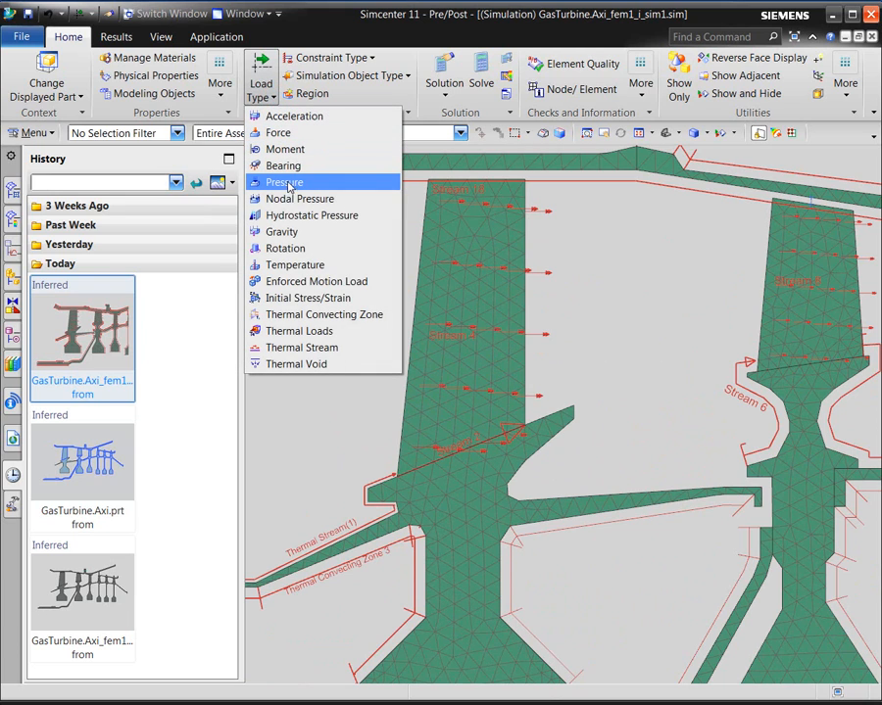
pyautogui.click(307, 348)
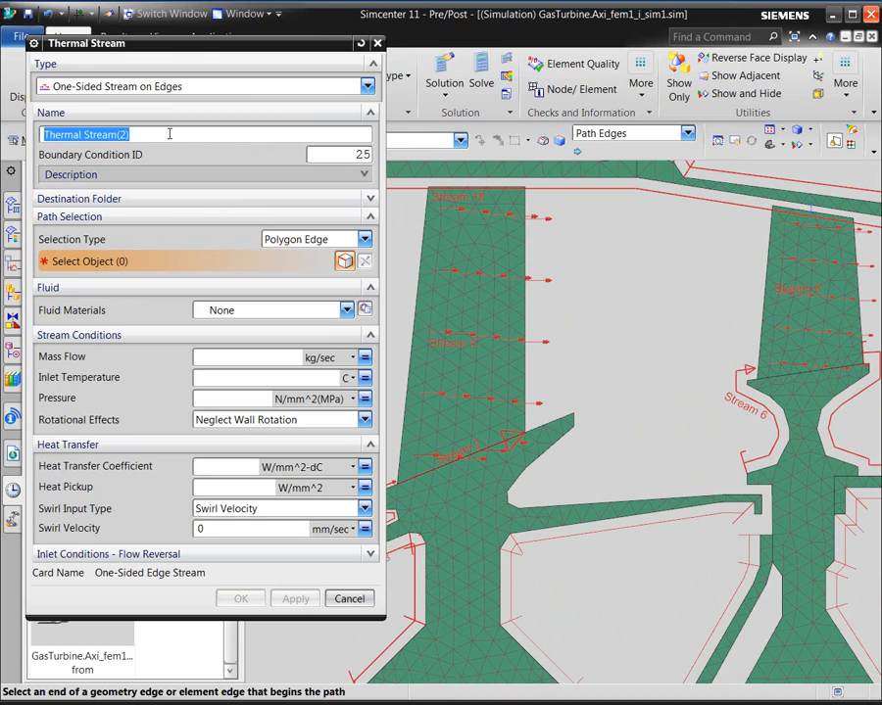
pyautogui.moveTo(162, 135); pyautogui.dragTo(116, 139)
pyautogui.press('BackSpace')
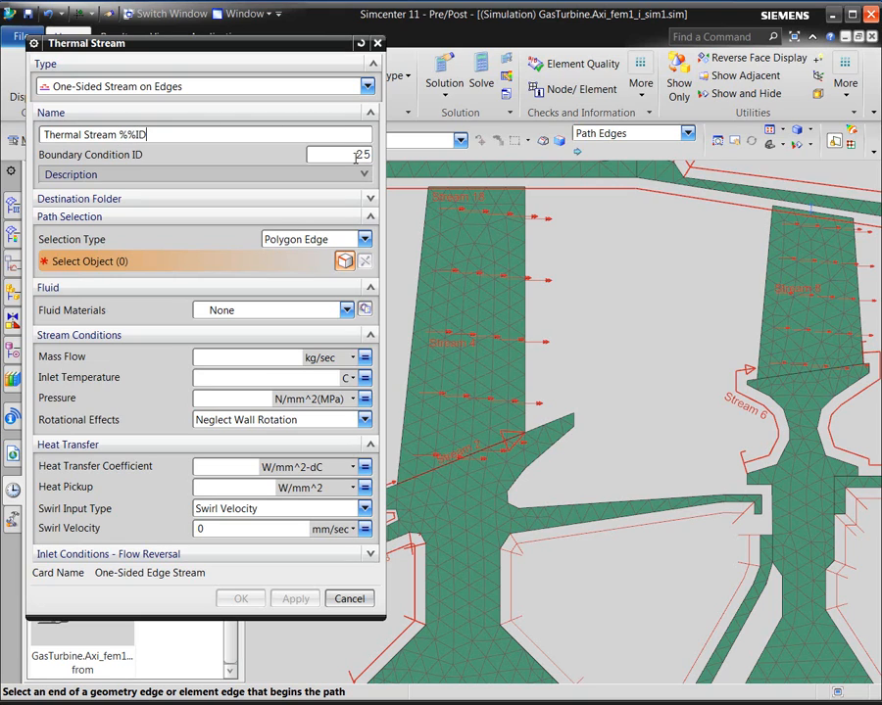
pyautogui.doubleClick(355, 155)
pyautogui.write('3')
# Step: Assign Air as the new stream's fluid and set its mass flow to the outlet flow of stream 2, SMO(2), in kg/sec
pyautogui.click(273, 306)
pyautogui.click(258, 343)
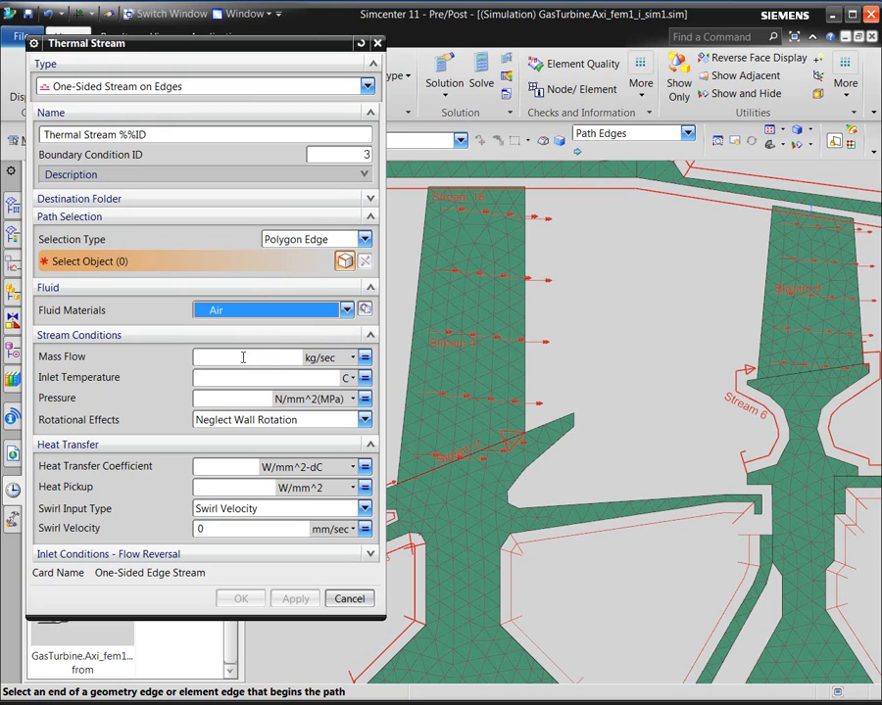
pyautogui.click(242, 356)
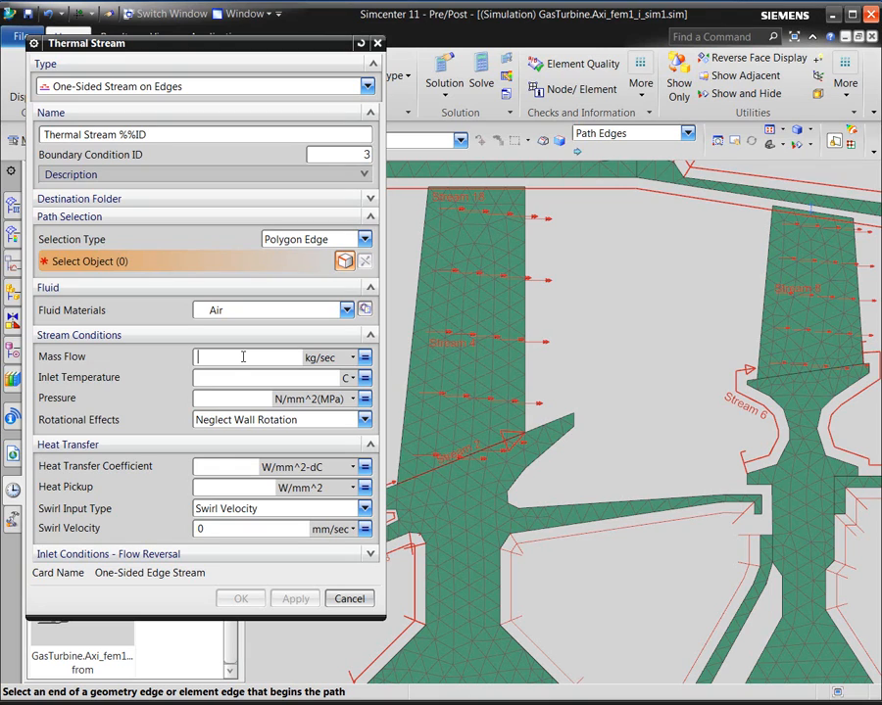
pyautogui.write('SM')
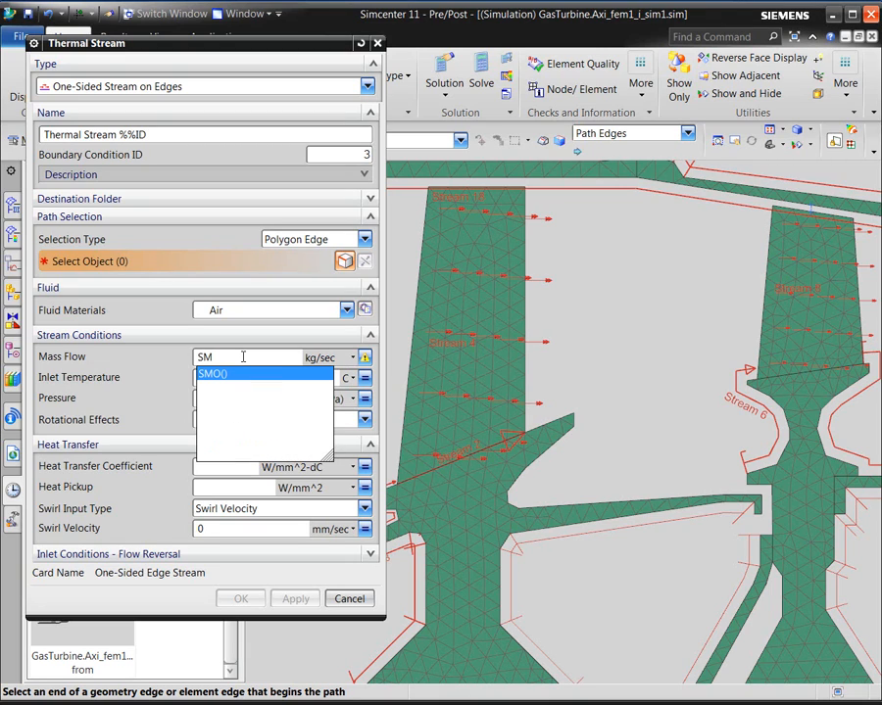
pyautogui.write('O(')
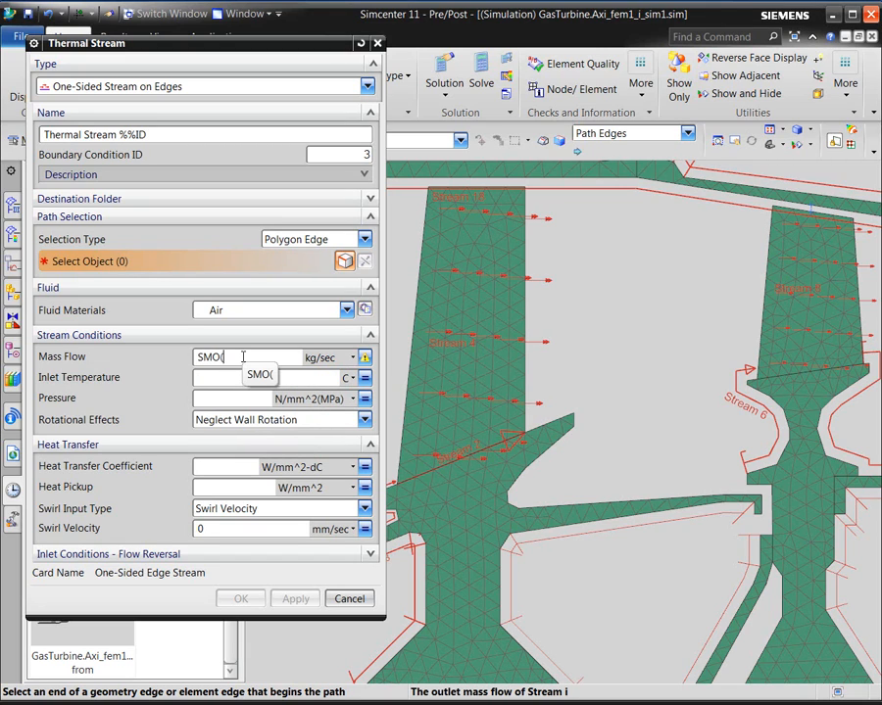
pyautogui.write('2)')
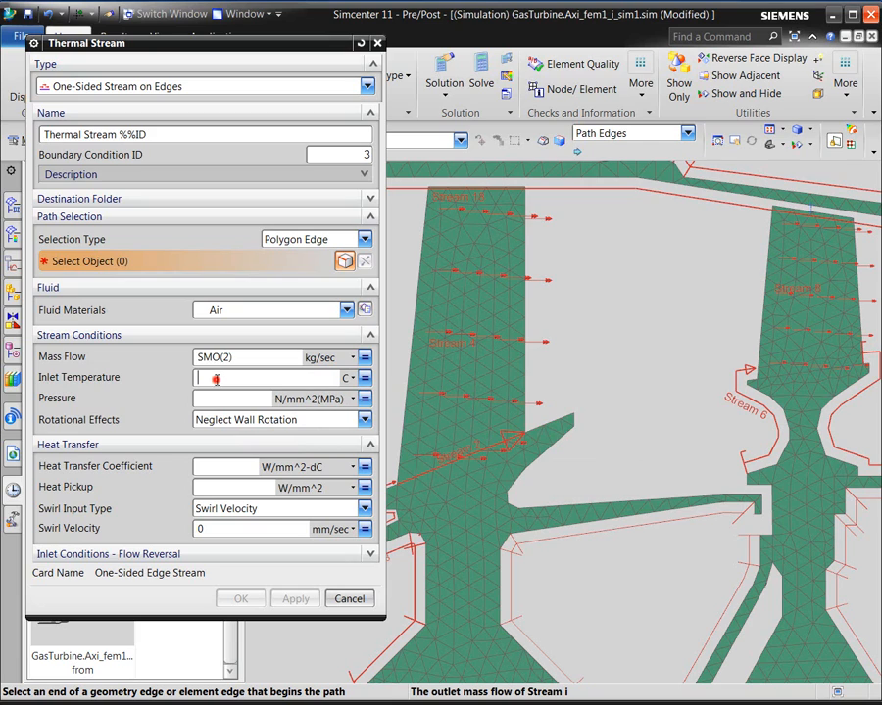
# Step: Set the stream's inlet temperature to STO(2), pressure to .1 N/mm^2(MPa) and heat transfer coefficient to my_htc in W/m^2-dC
pyautogui.write('S')
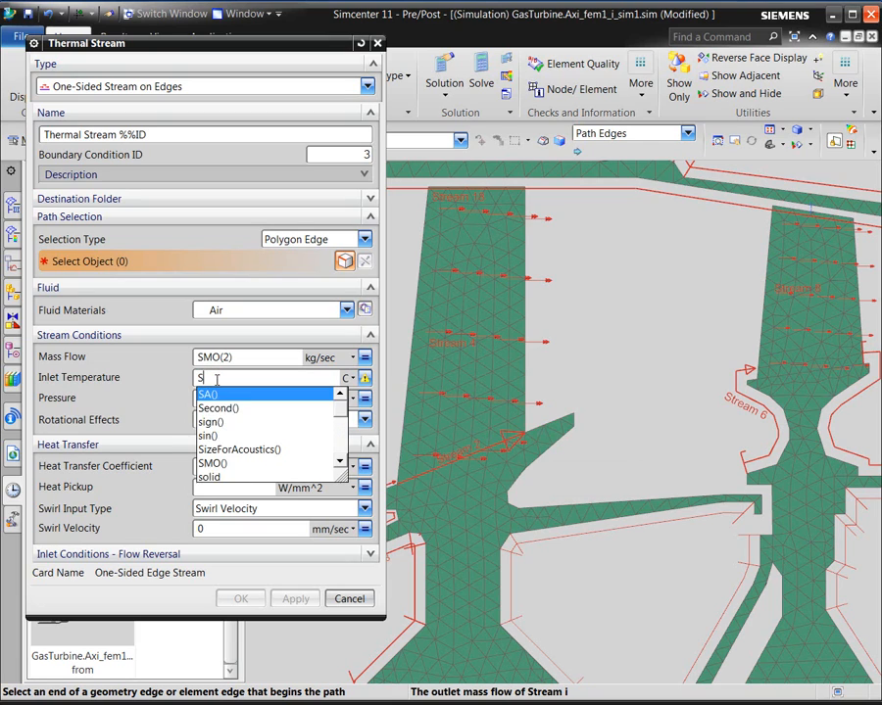
pyautogui.write('TO(2)')
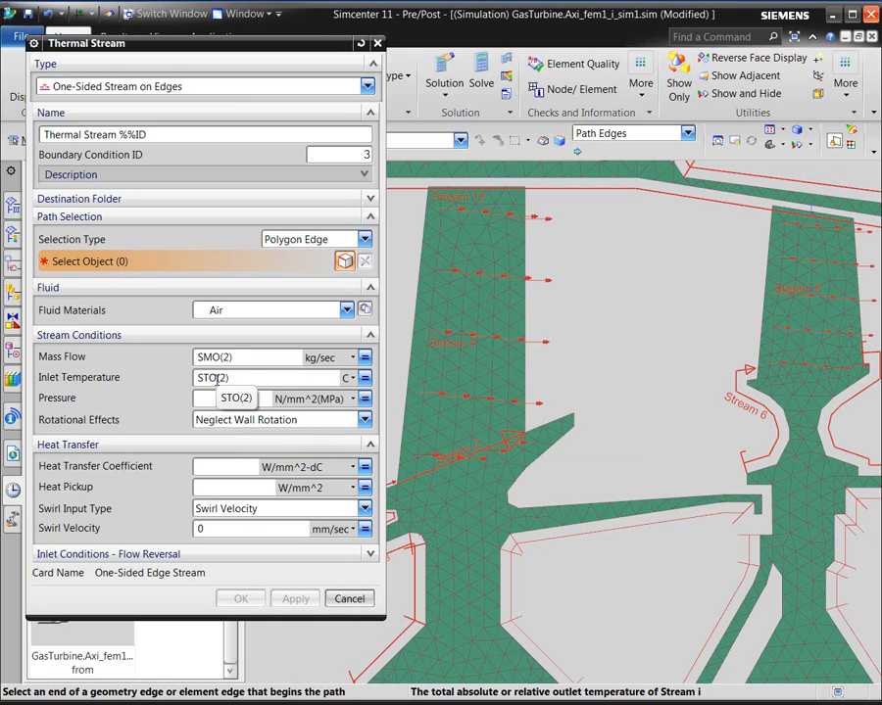
pyautogui.click(205, 465)
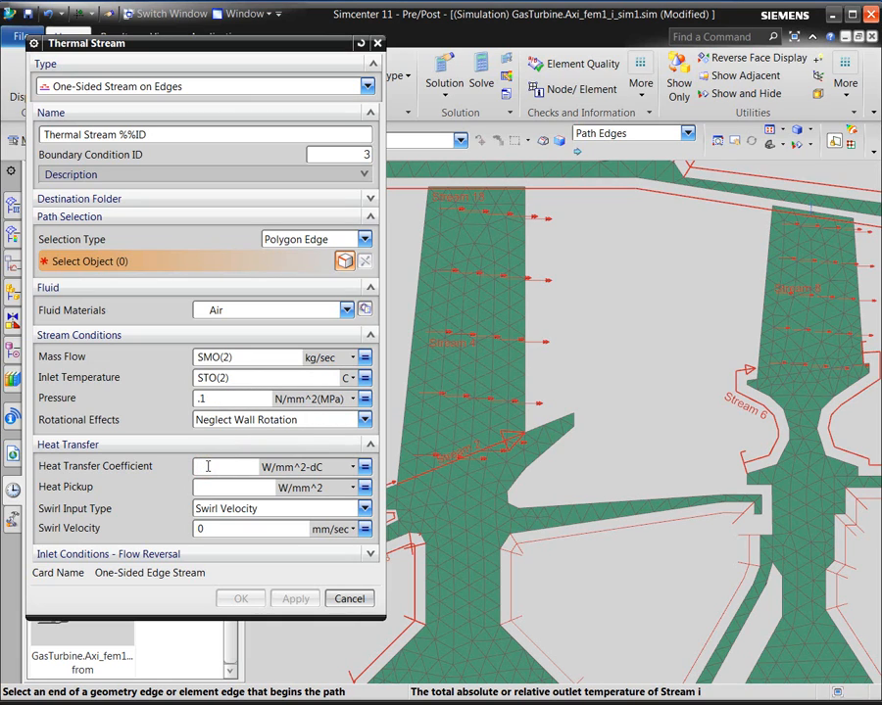
pyautogui.write('my')
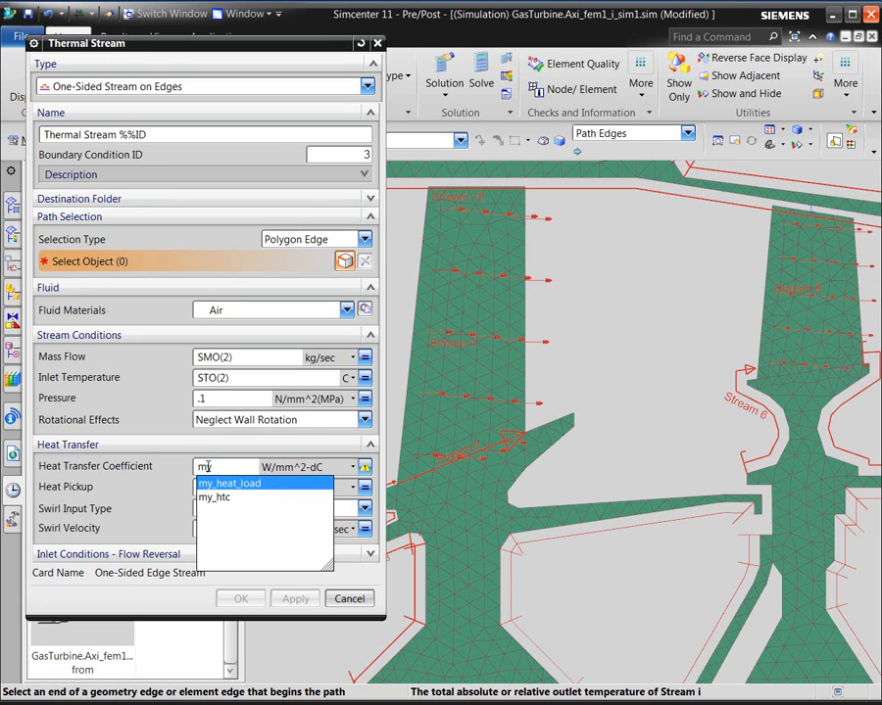
pyautogui.click(226, 497)
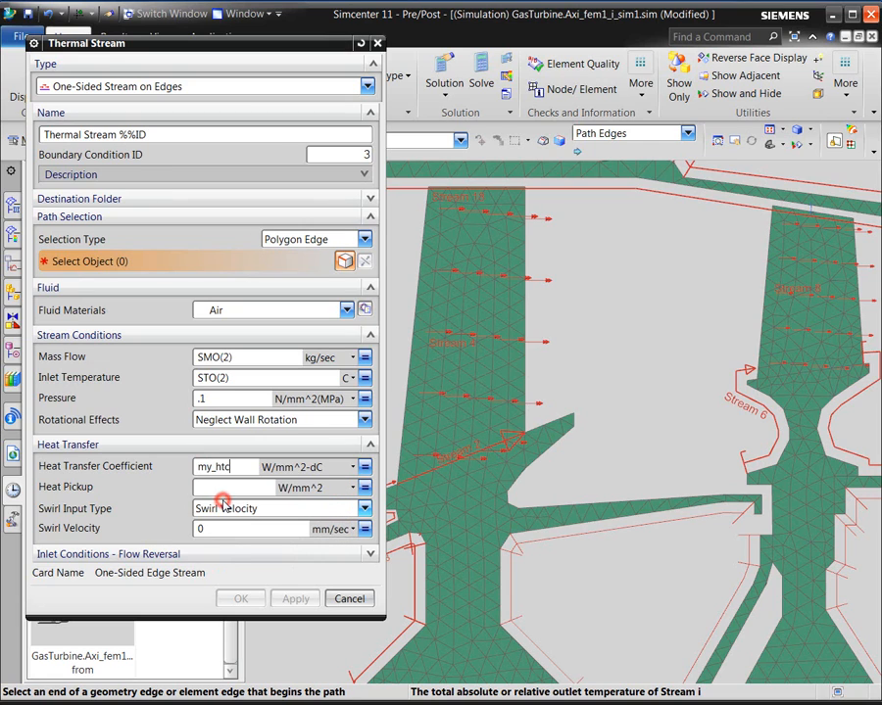
pyautogui.click(311, 468)
pyautogui.click(294, 558)
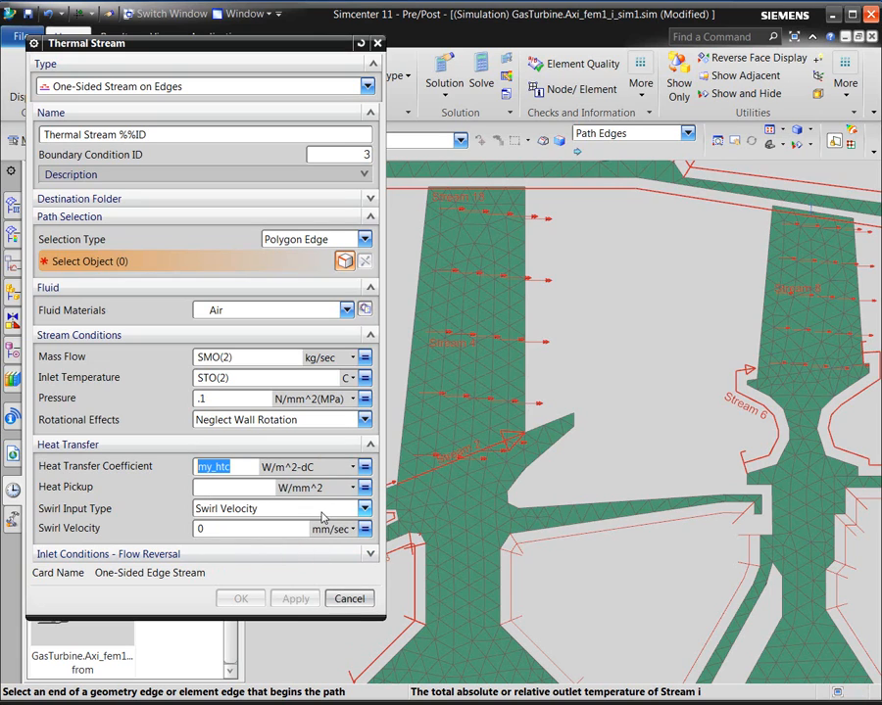
# Step: Define the stream path from the first blade's trailing base corner along the platform edges to the arm tip near the second disk, and accept the stream
pyautogui.click(531, 429)
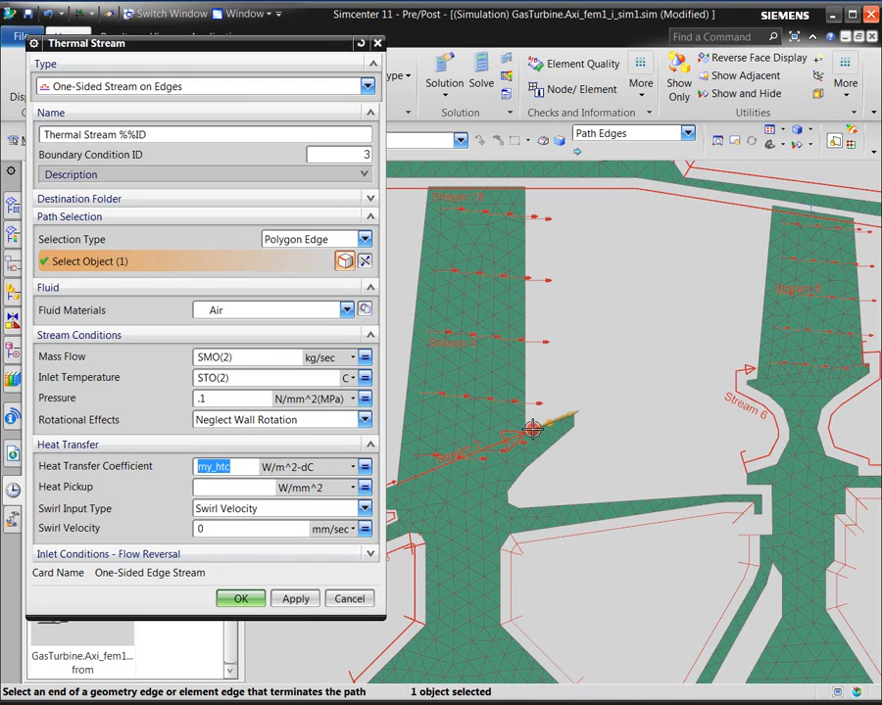
pyautogui.click(749, 495)
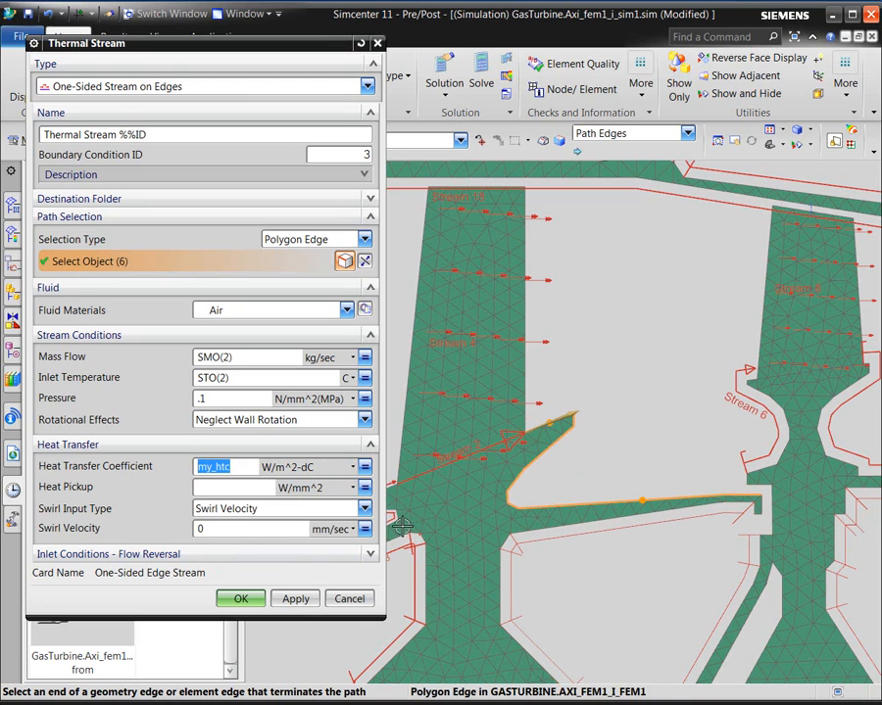
pyautogui.click(242, 601)
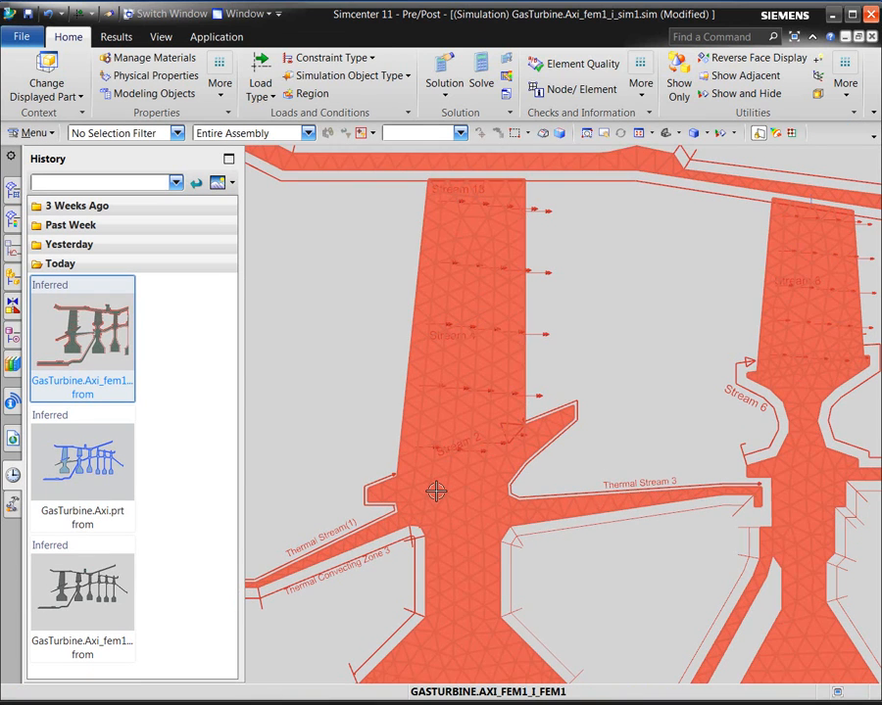
# Step: Start another One-Sided Stream on Edges thermal stream along the edge at the base of the second blade
pyautogui.scroll(-3, 375, 401)
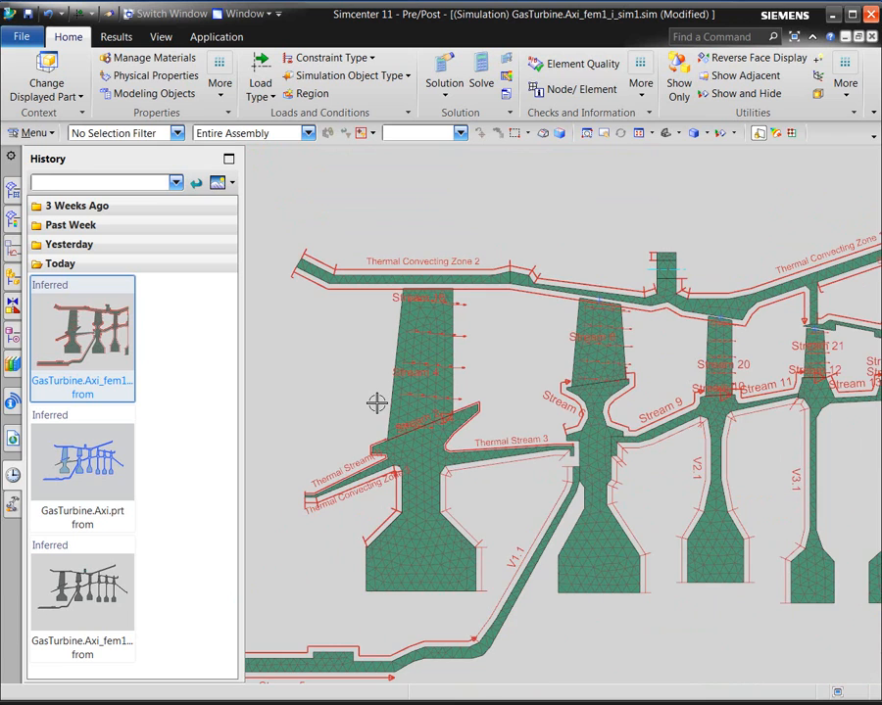
pyautogui.scroll(3, 601, 378)
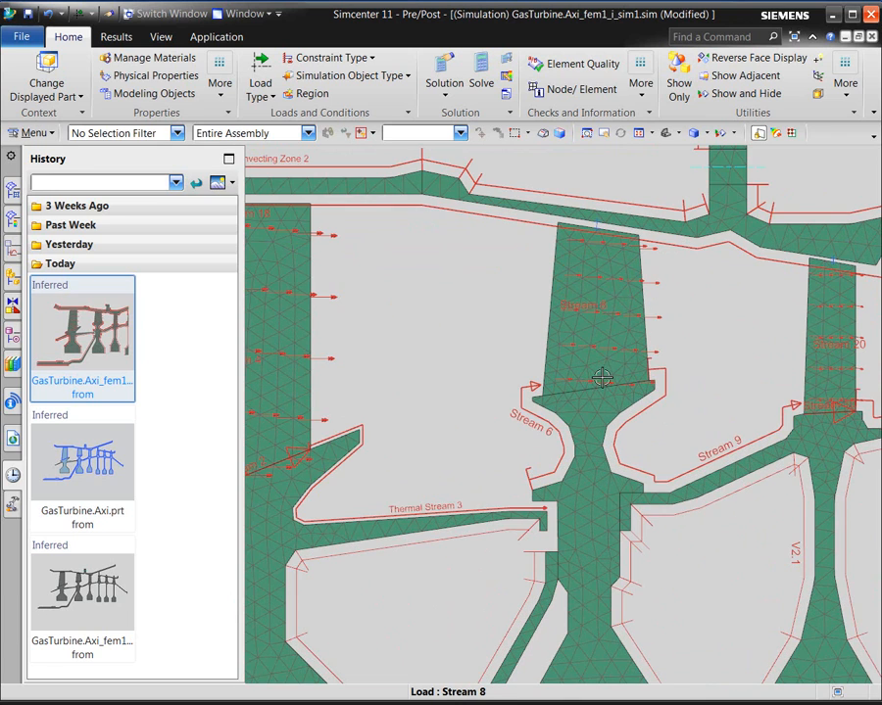
pyautogui.scroll(1, 613, 377)
pyautogui.scroll(-1, 638, 379)
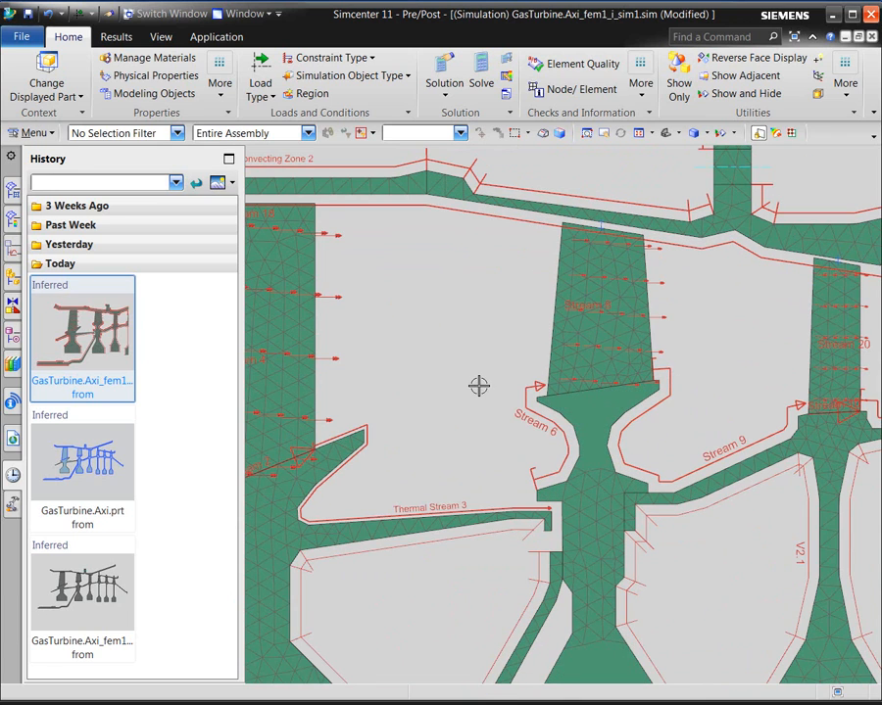
pyautogui.keyDown('shift'); pyautogui.moveTo(478, 386); pyautogui.dragTo(617, 445, button='middle'); pyautogui.keyUp('shift')
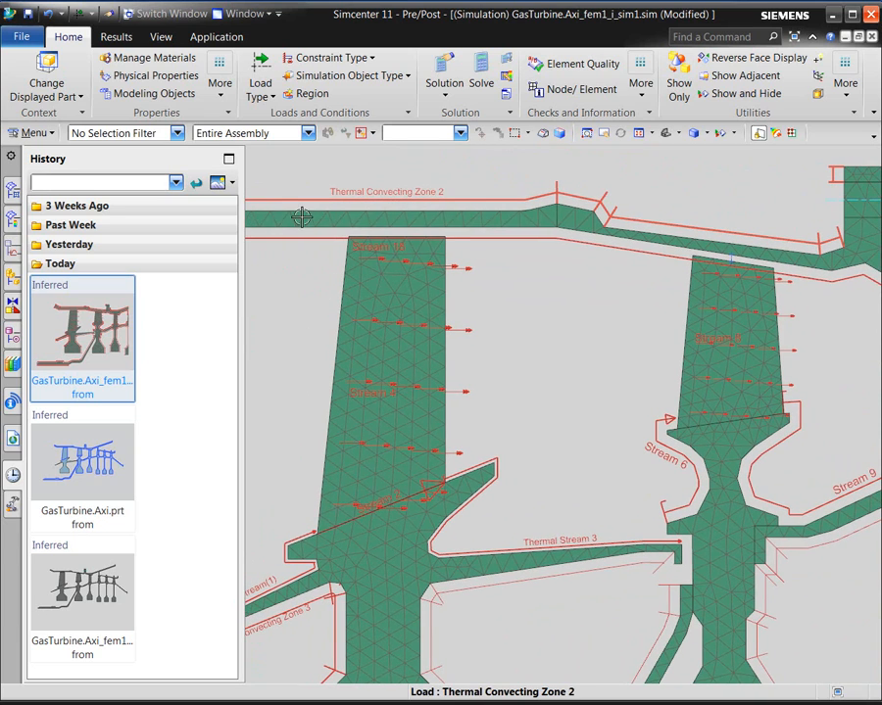
pyautogui.click(266, 90)
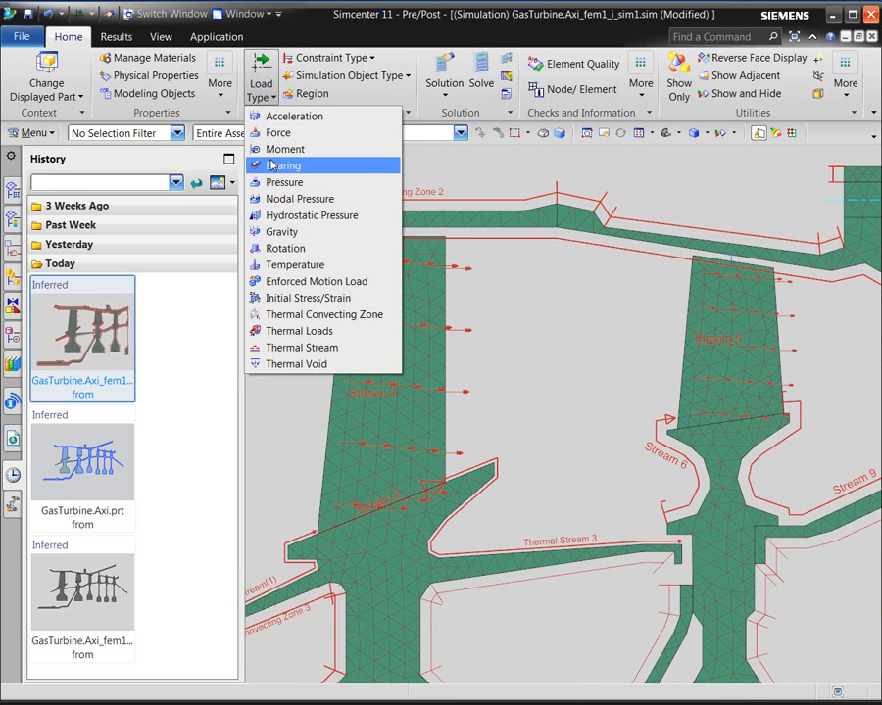
pyautogui.click(296, 348)
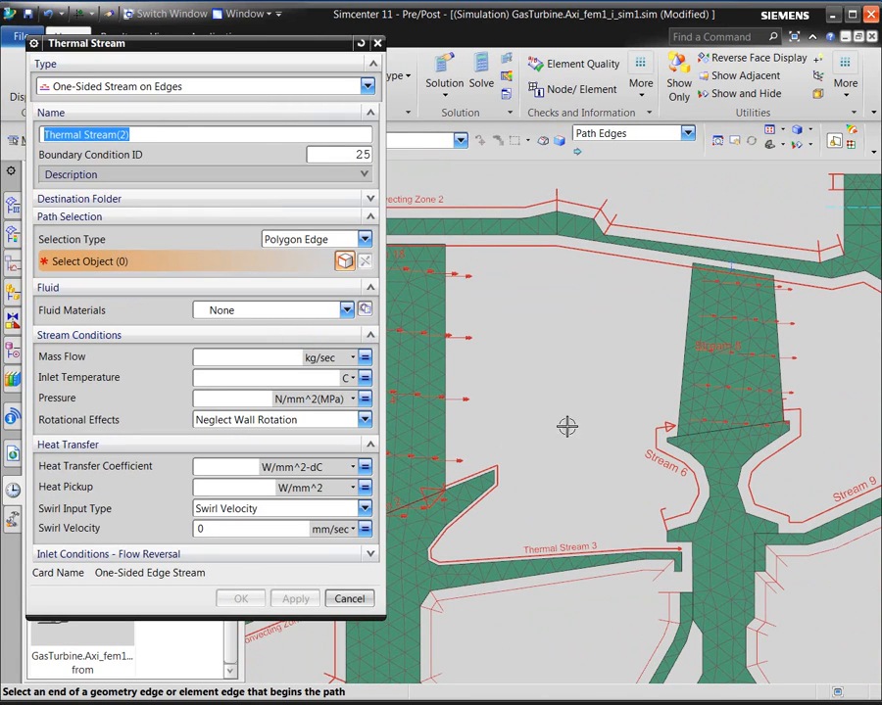
pyautogui.click(689, 432)
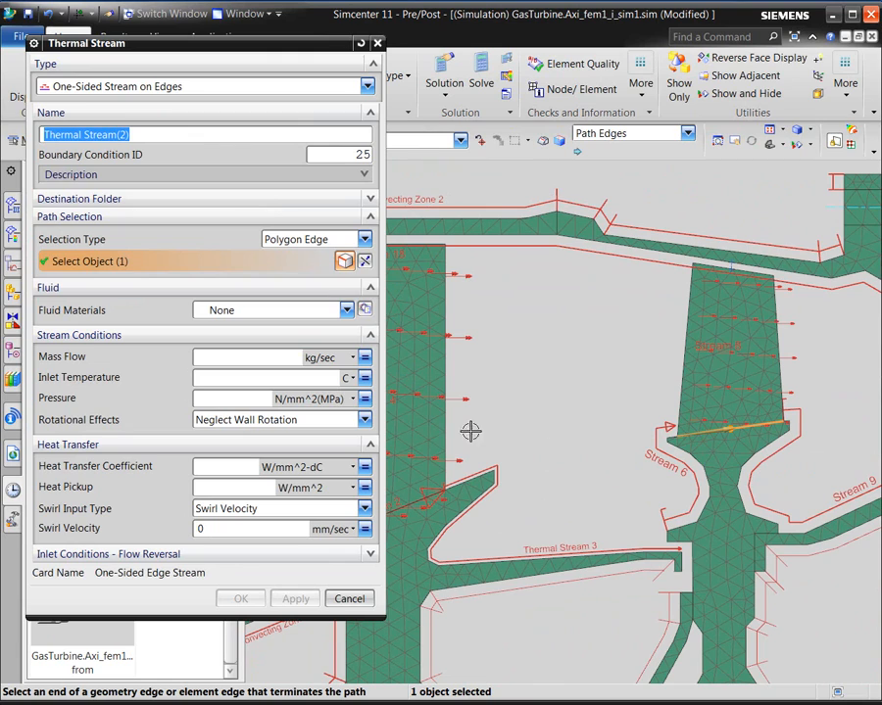
# Step: Assign Air to the new stream, name it Thermal Stream %%ID and set its boundary condition ID to 7
pyautogui.click(320, 310)
pyautogui.click(215, 343)
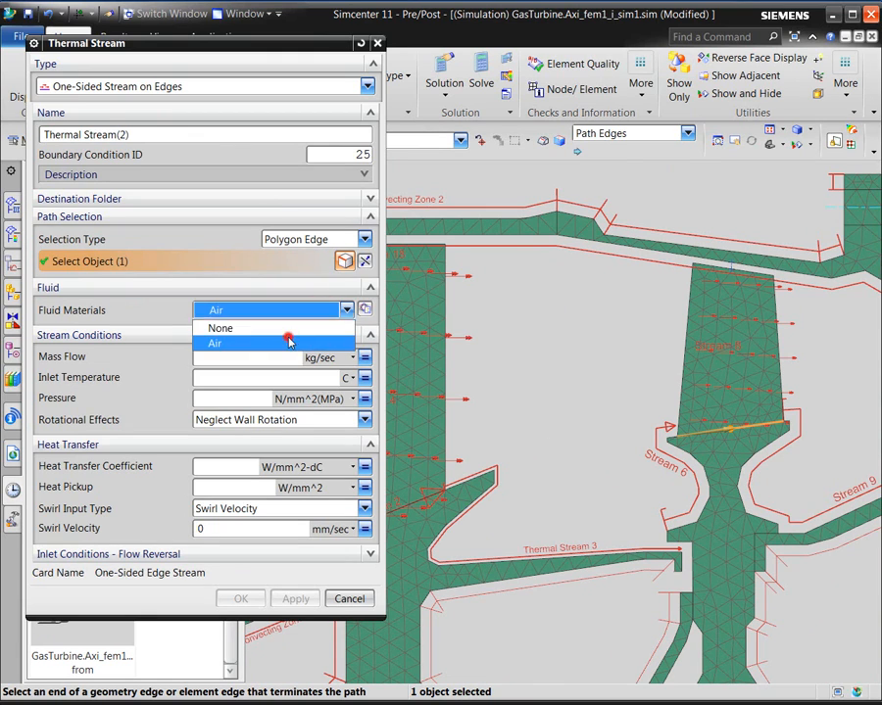
pyautogui.click(232, 356)
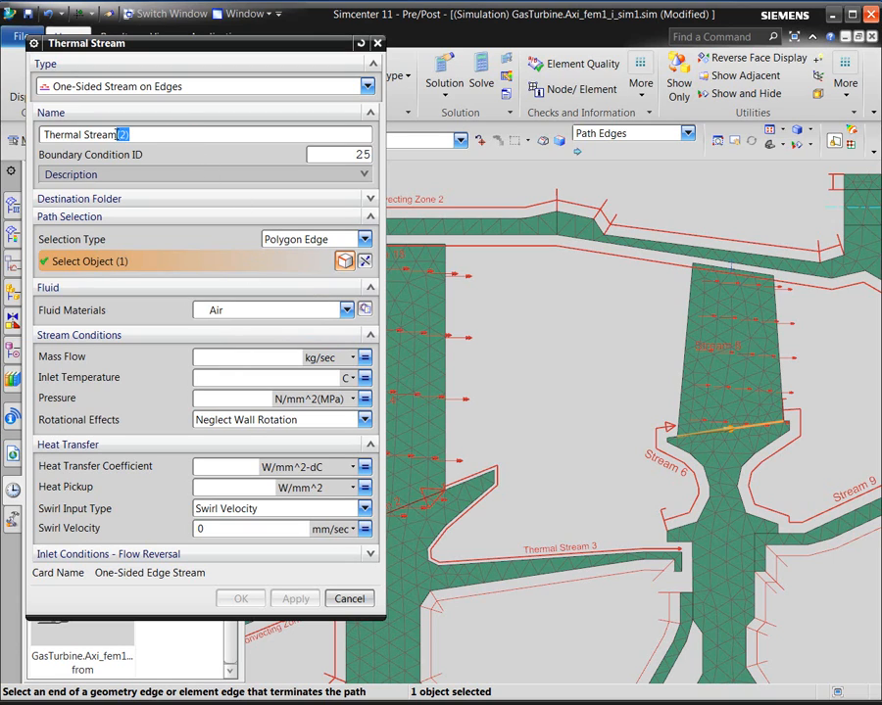
pyautogui.press('BackSpace')
pyautogui.doubleClick(357, 155)
pyautogui.write('7')
pyautogui.click(235, 358)
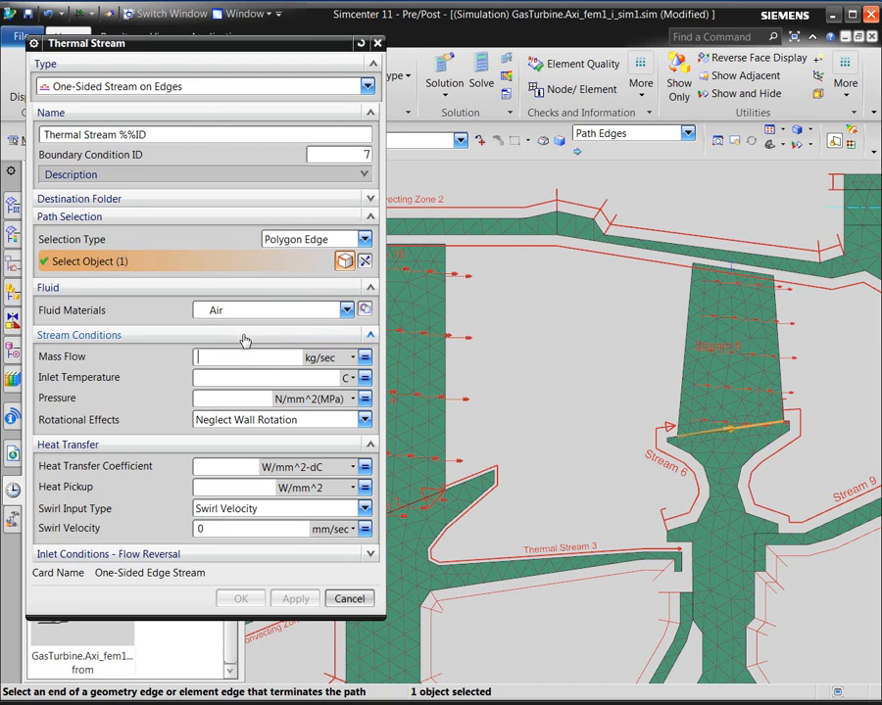
# Step: Set the mass flow to the MMIX function from the CAEPluginAdditionalSolutionDepend category, mixing streams 4 and 6
pyautogui.click(364, 357)
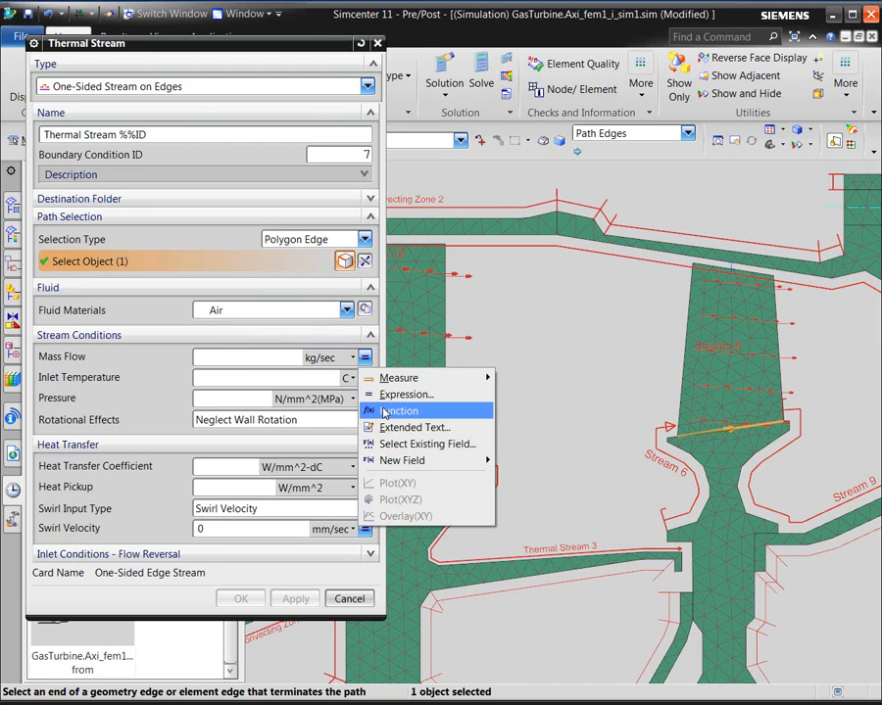
pyautogui.click(385, 410)
pyautogui.click(226, 113)
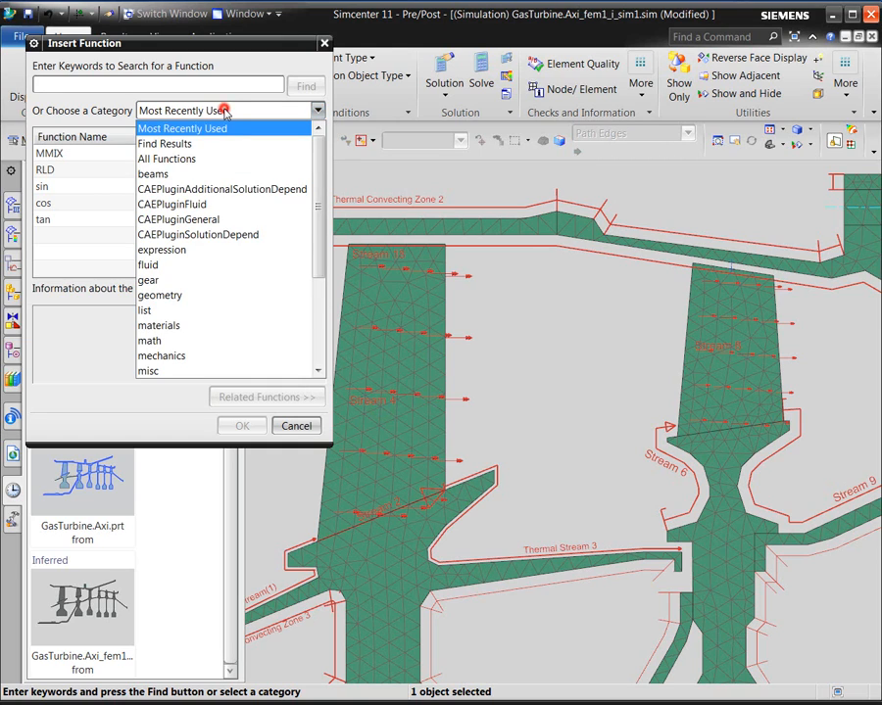
pyautogui.click(244, 194)
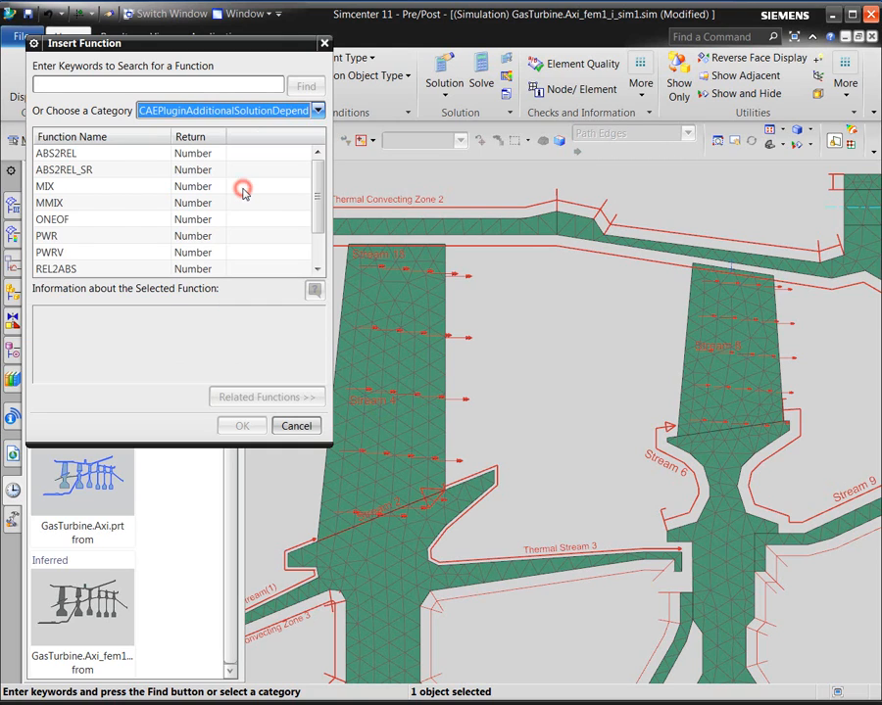
pyautogui.moveTo(315, 186)
pyautogui.mouseDown()
pyautogui.moveTo(321, 226)
pyautogui.moveTo(320, 188)
pyautogui.mouseUp()
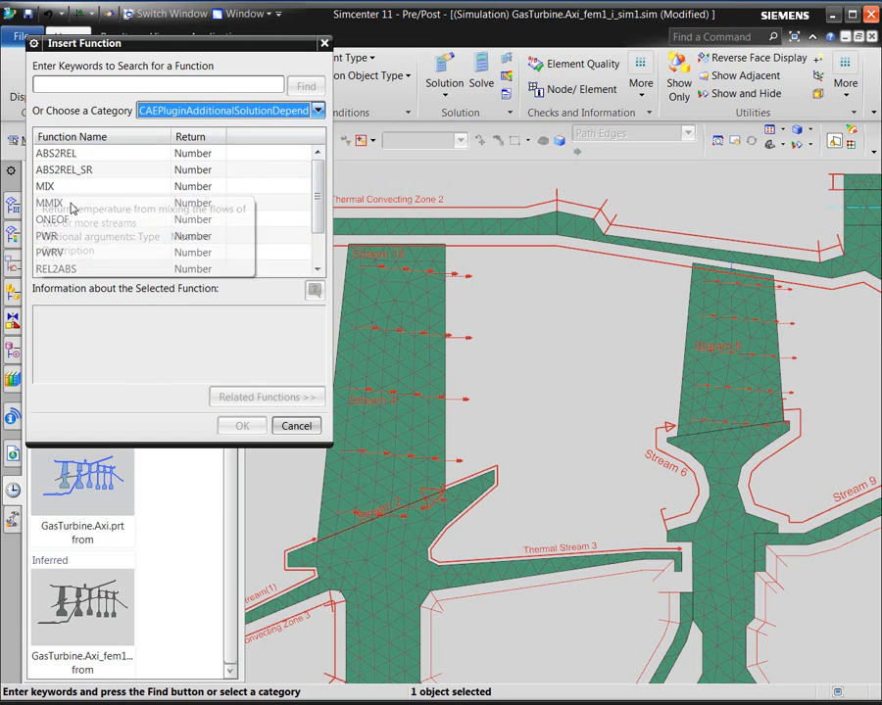
pyautogui.click(69, 203)
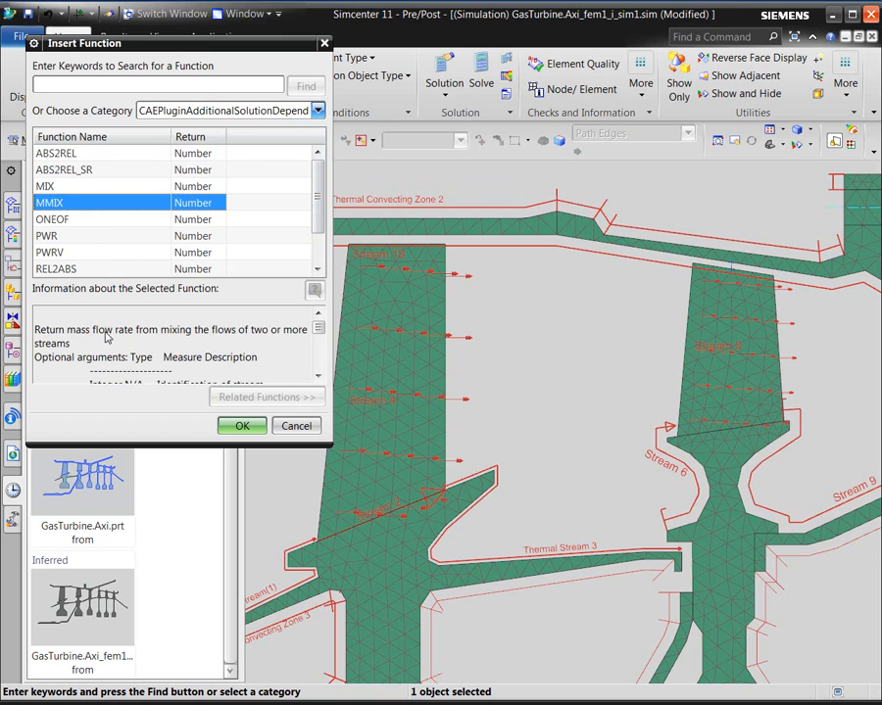
pyautogui.click(239, 425)
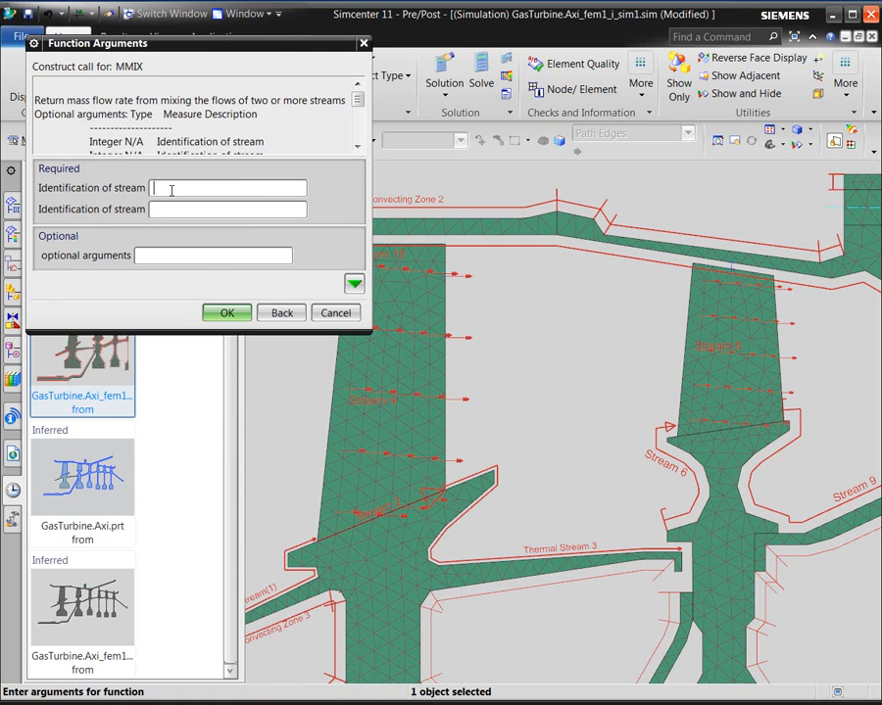
pyautogui.write('4')
pyautogui.click(174, 209)
pyautogui.write('6')
pyautogui.click(226, 313)
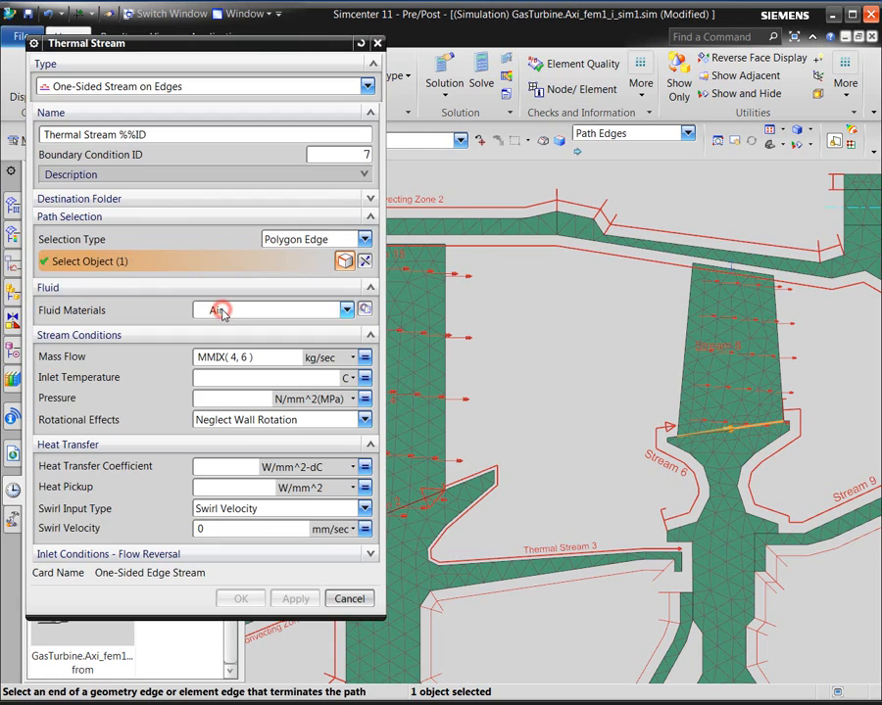
# Step: Set inlet temperature to MIX(4,6), pressure to .1 N/mm^2(MPa) and heat transfer coefficient to 1000 W/m^2-dC, and accept the stream
pyautogui.click(251, 378)
pyautogui.write('MIX(')
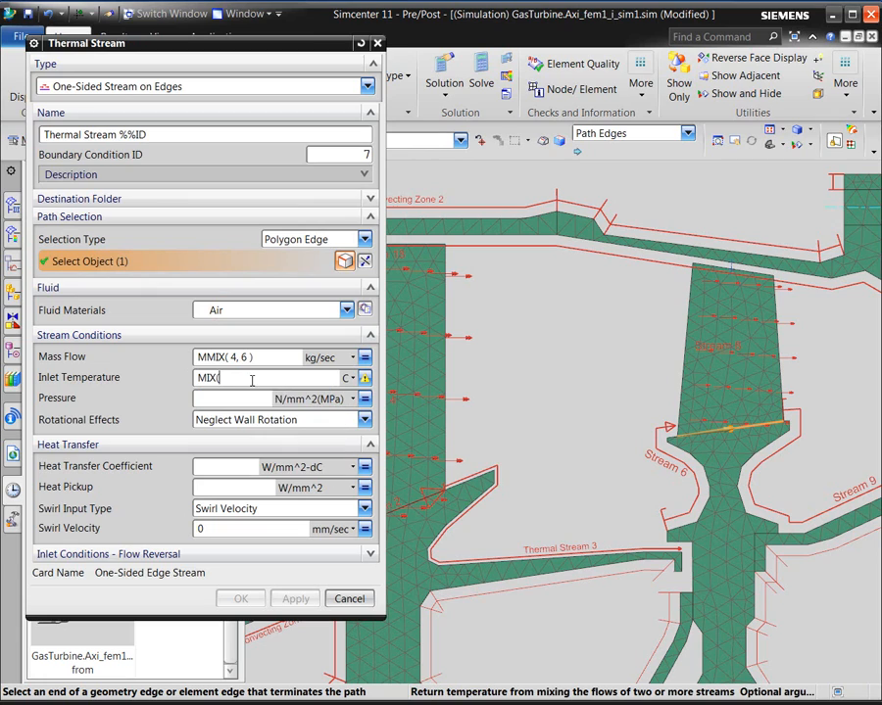
pyautogui.write('4,6)')
pyautogui.click(237, 398)
pyautogui.click(231, 467)
pyautogui.write('1000')
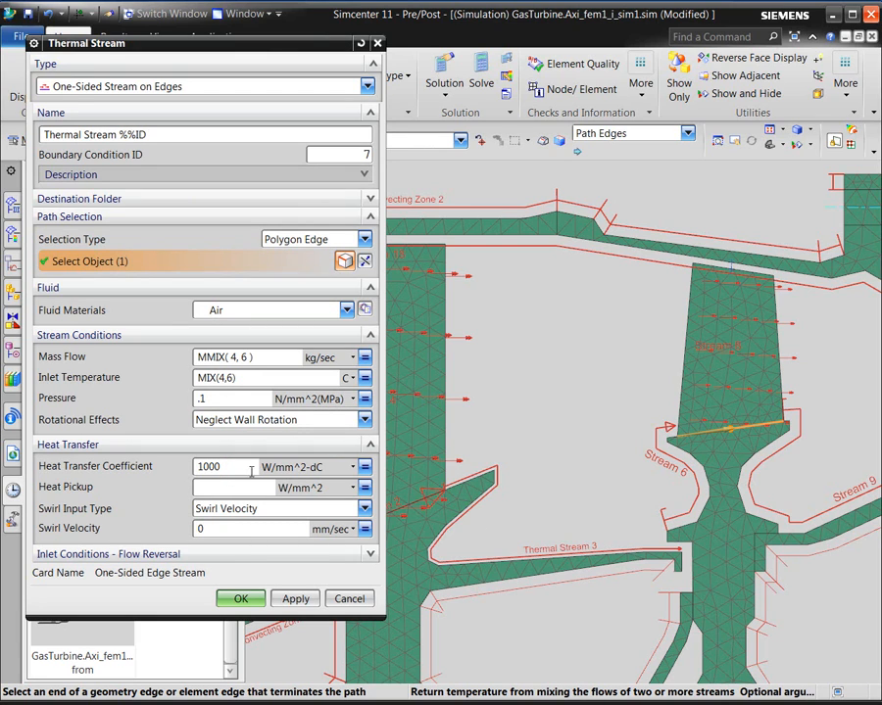
pyautogui.click(289, 468)
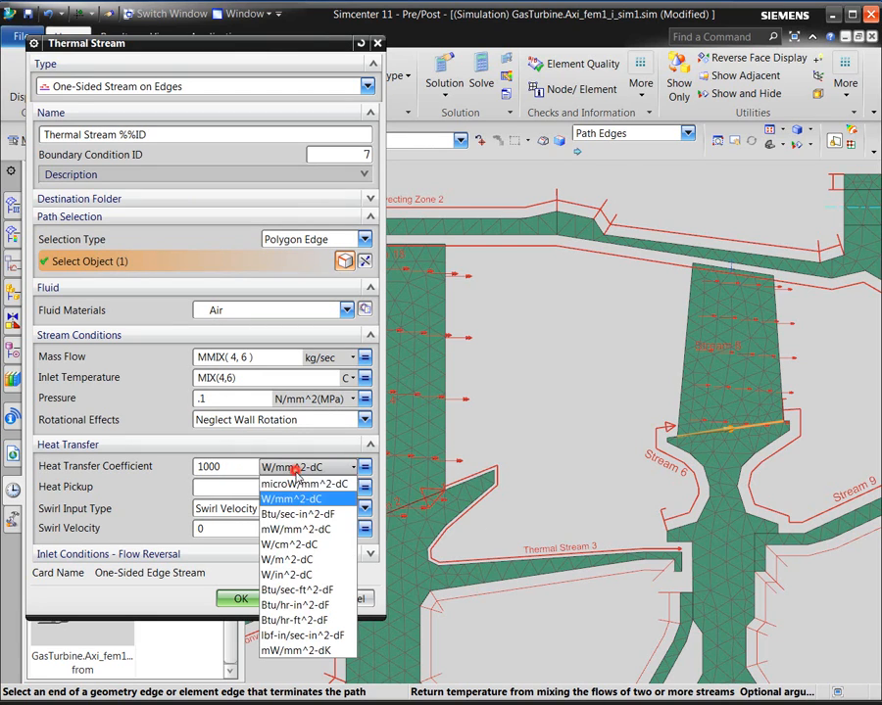
pyautogui.click(306, 561)
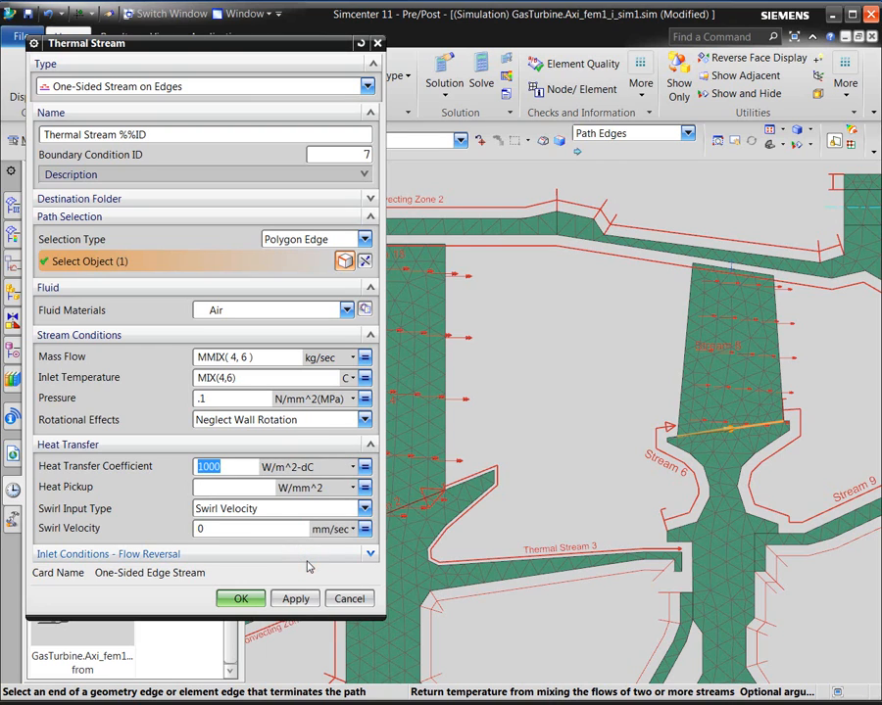
pyautogui.click(240, 600)
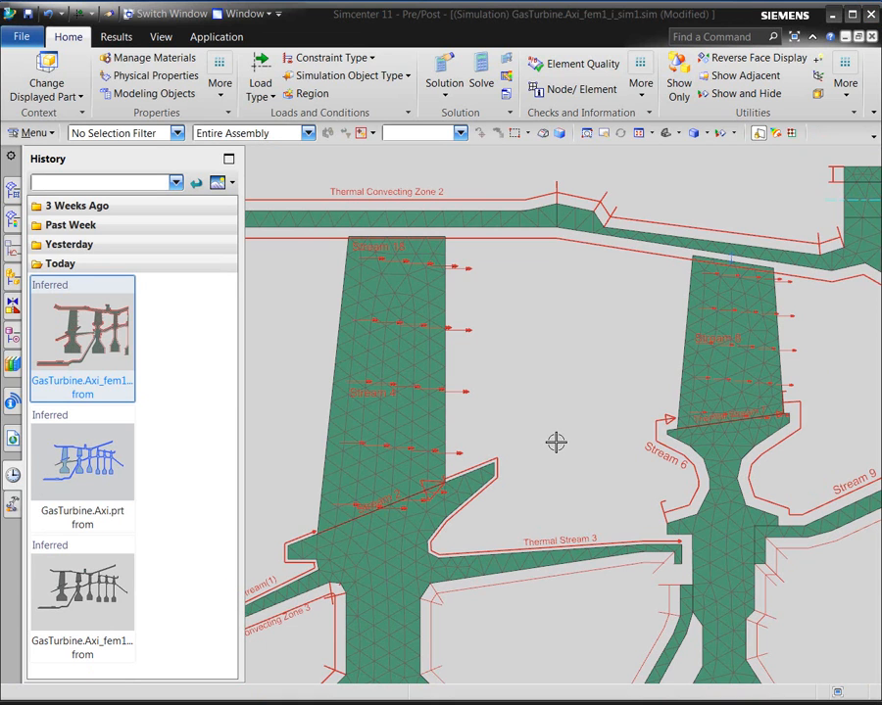
# Step: Start a Thermal Void and create its Region 1, selecting the lower downstream edge of the disk beside V3.1
pyautogui.keyDown('ctrl'); pyautogui.moveTo(555, 443); pyautogui.dragTo(555, 358, button='middle'); pyautogui.keyUp('ctrl')
pyautogui.keyDown('shift'); pyautogui.moveTo(555, 361); pyautogui.dragTo(437, 302, button='middle'); pyautogui.keyUp('shift')
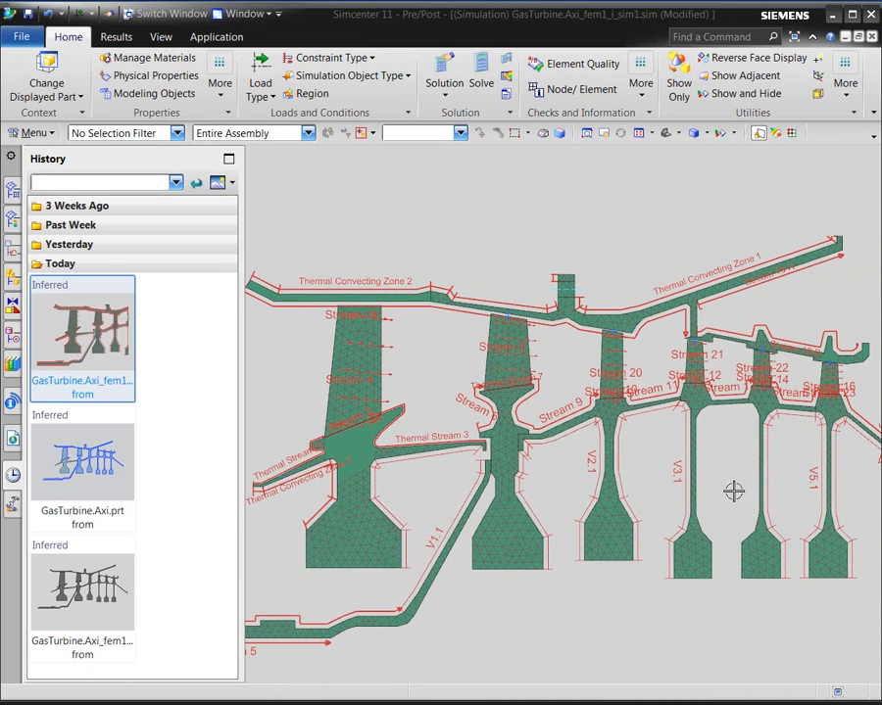
pyautogui.keyDown('ctrl'); pyautogui.moveTo(734, 488); pyautogui.dragTo(748, 495, button='middle'); pyautogui.keyUp('ctrl')
pyautogui.keyDown('shift'); pyautogui.moveTo(727, 497); pyautogui.dragTo(641, 491, button='middle'); pyautogui.keyUp('shift')
pyautogui.keyDown('ctrl'); pyautogui.moveTo(648, 484); pyautogui.dragTo(681, 509, button='middle'); pyautogui.keyUp('ctrl')
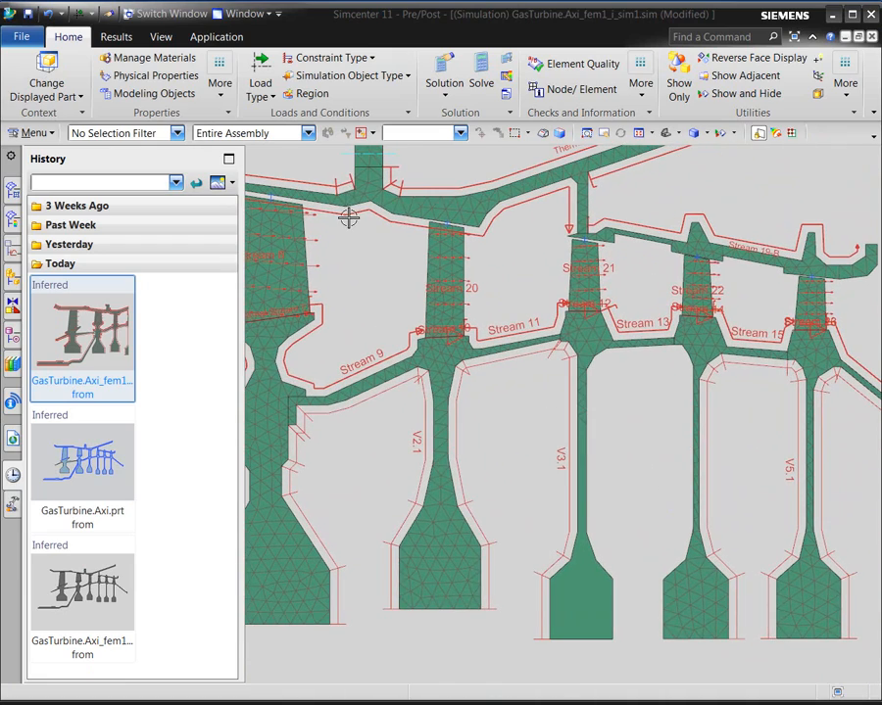
pyautogui.click(260, 96)
pyautogui.click(270, 363)
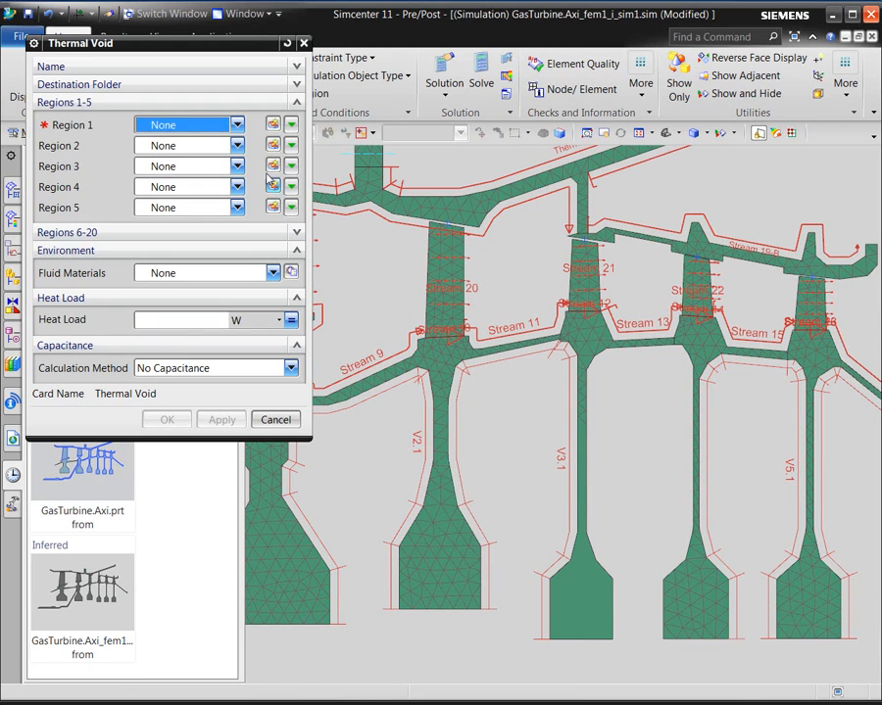
pyautogui.click(273, 124)
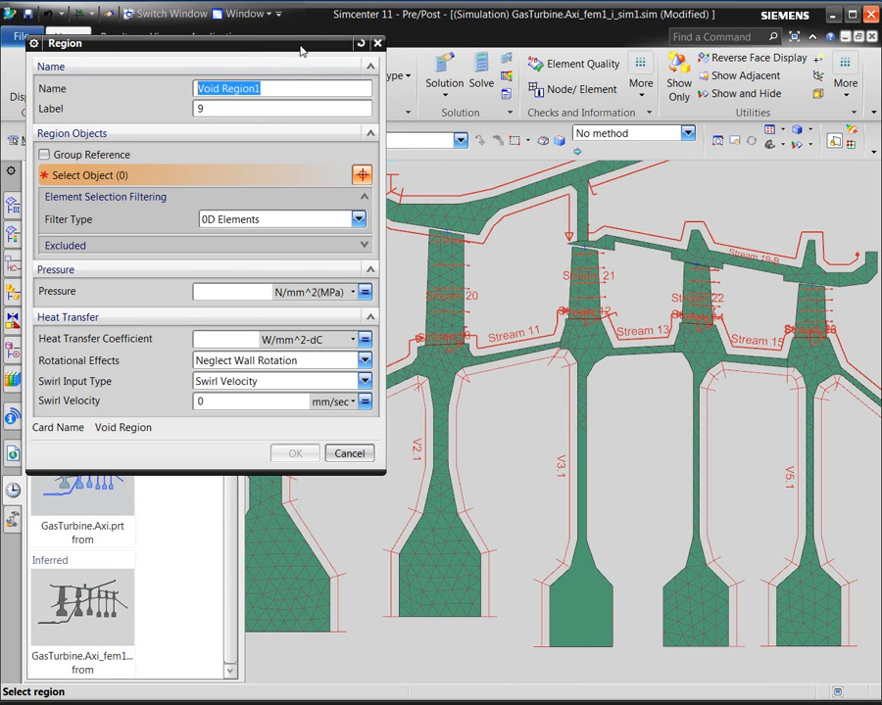
pyautogui.moveTo(302, 51); pyautogui.dragTo(309, 174)
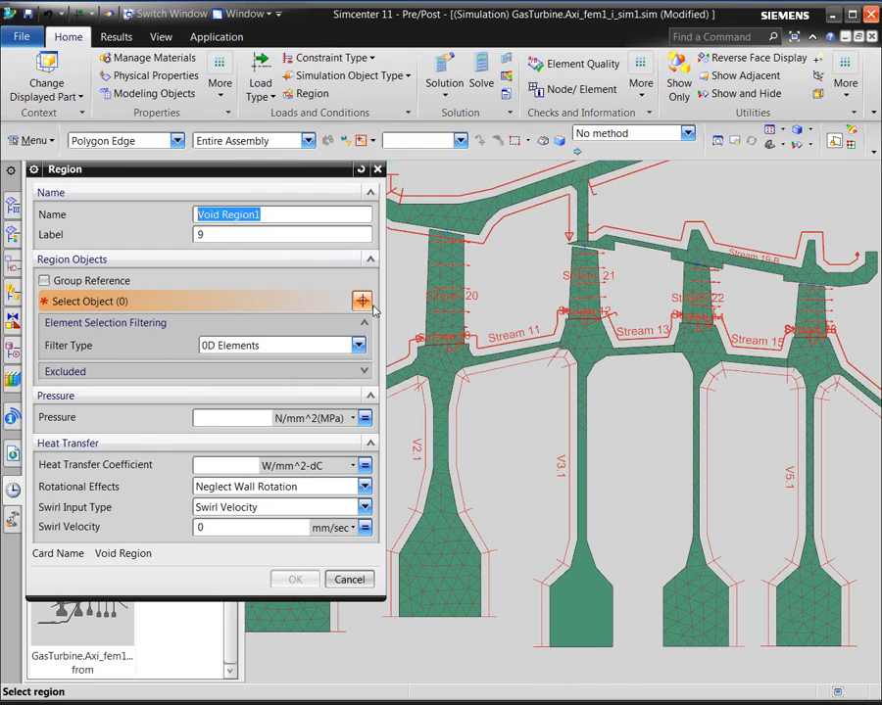
pyautogui.click(616, 632)
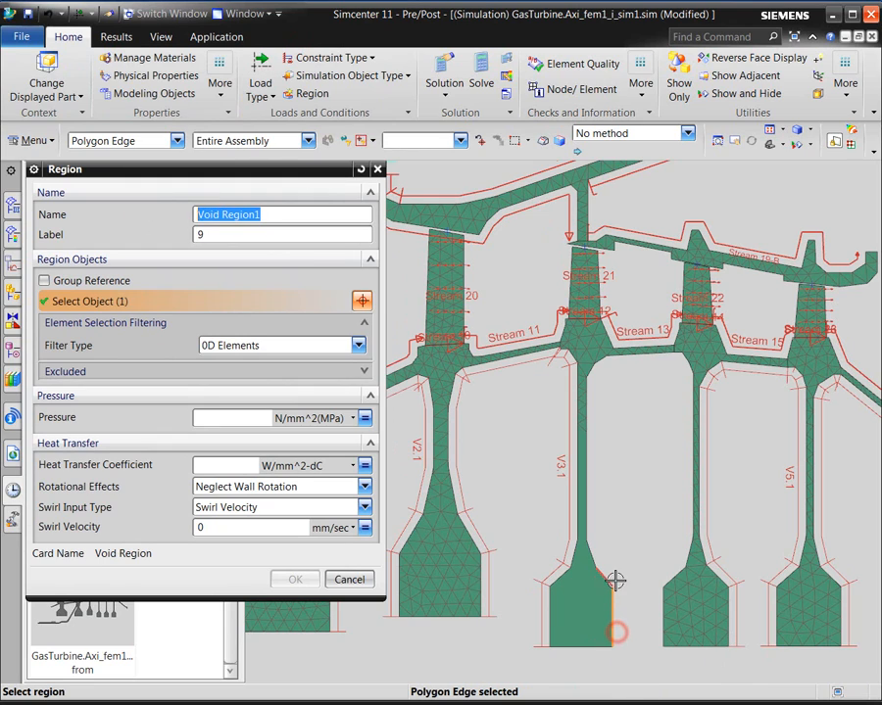
# Step: Add the third disk's facing edges, from its hub bevel up the web to the rim fillet, to the void region
pyautogui.click(609, 577)
pyautogui.click(593, 565)
pyautogui.click(588, 529)
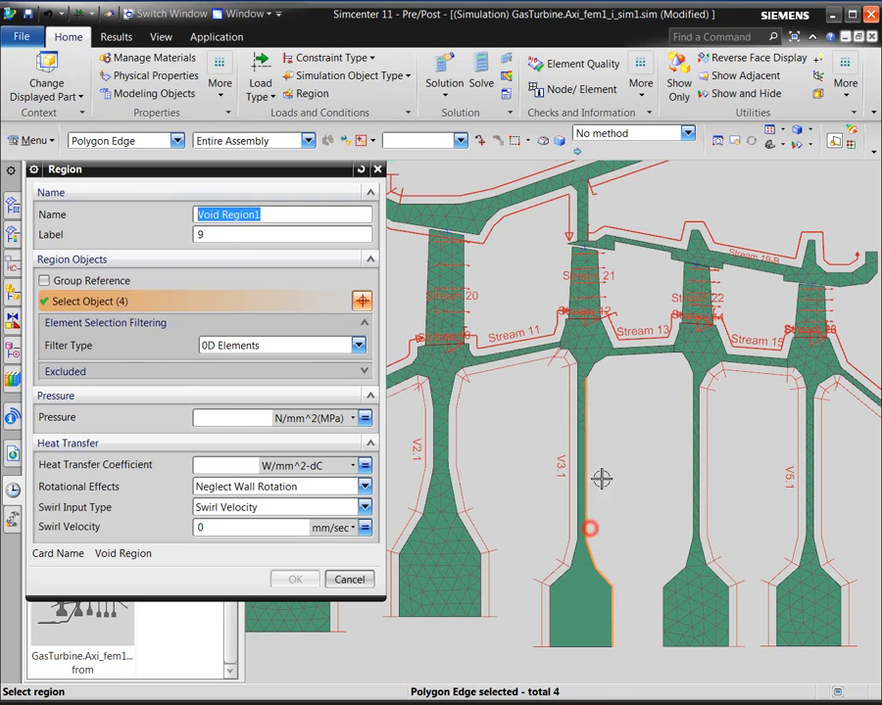
pyautogui.click(598, 376)
pyautogui.click(597, 368)
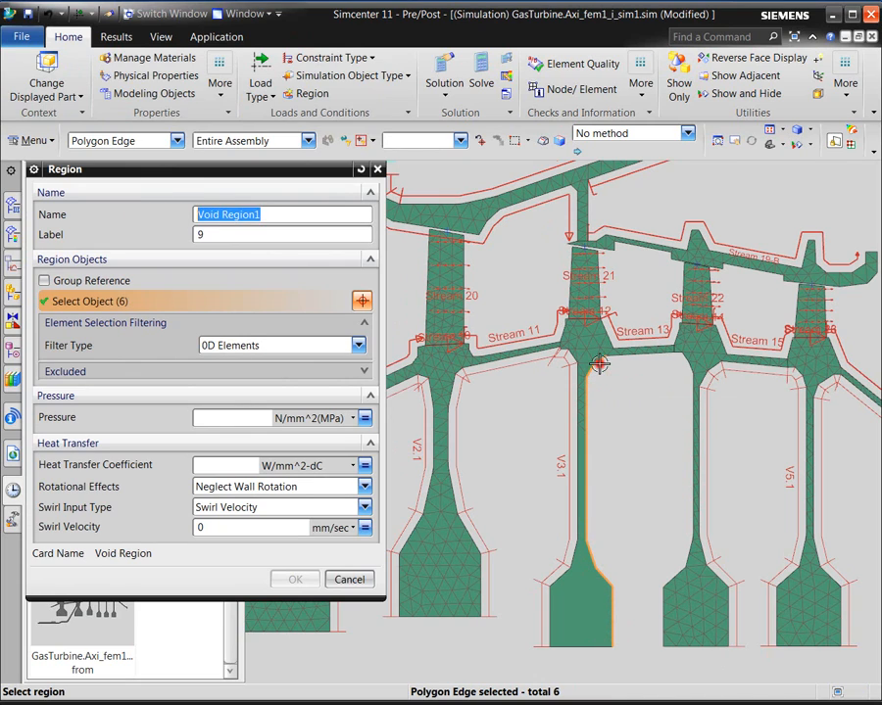
pyautogui.click(614, 357)
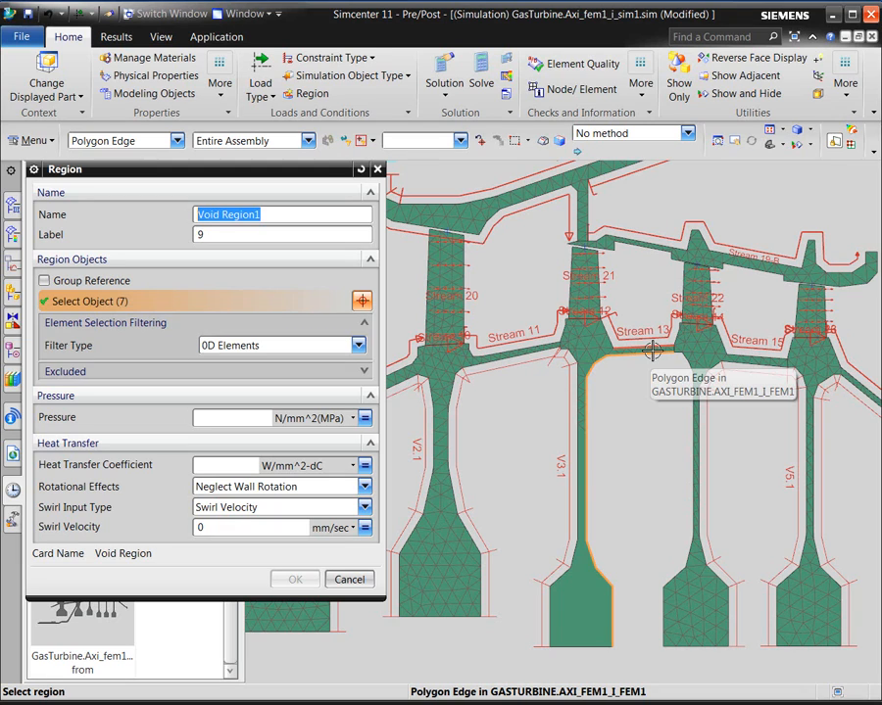
# Step: Using tangent continuous edge selection, add the remaining rim underside and the facing edges of the neighbouring disk down to its hub
pyautogui.click(647, 134)
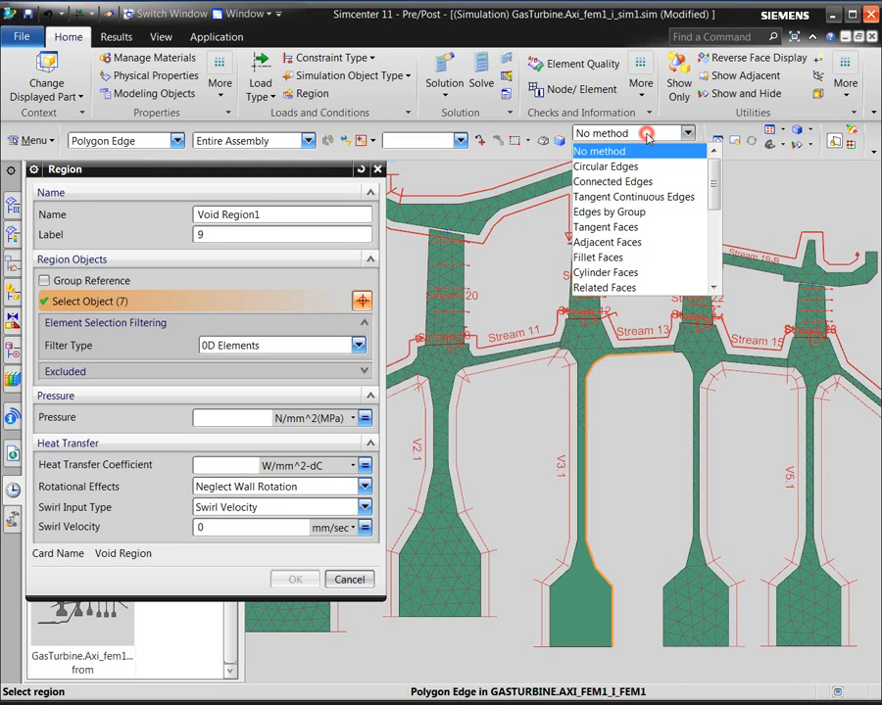
pyautogui.click(658, 197)
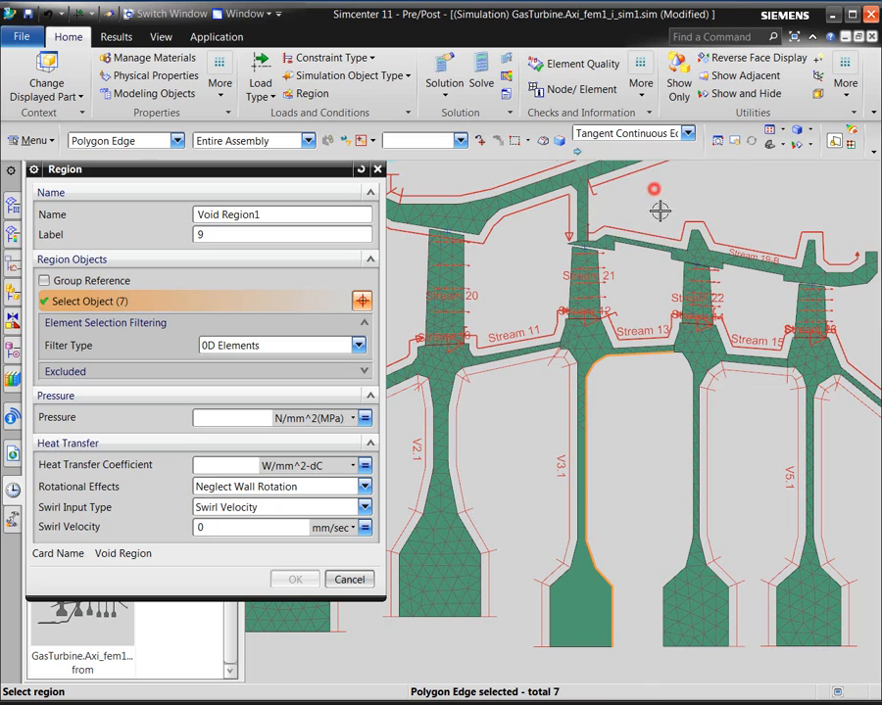
pyautogui.click(685, 354)
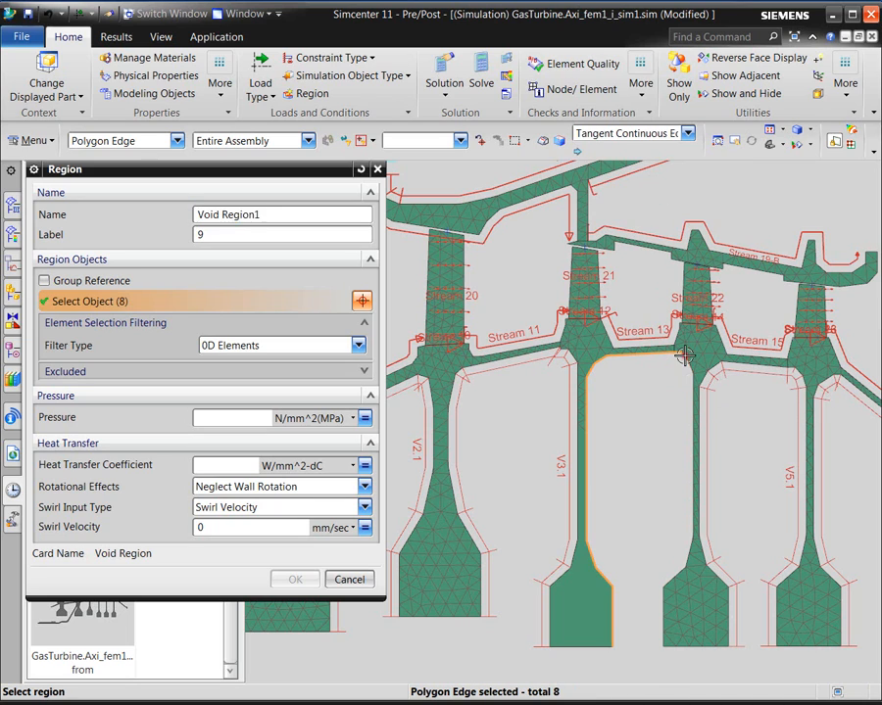
pyautogui.click(679, 388)
pyautogui.click(691, 383)
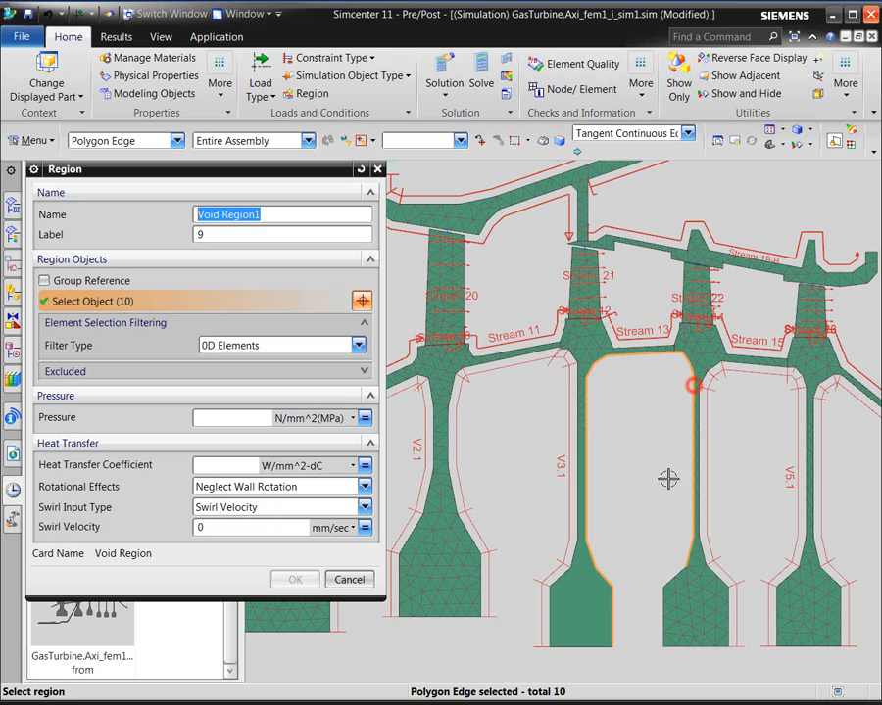
pyautogui.click(674, 574)
pyautogui.click(663, 594)
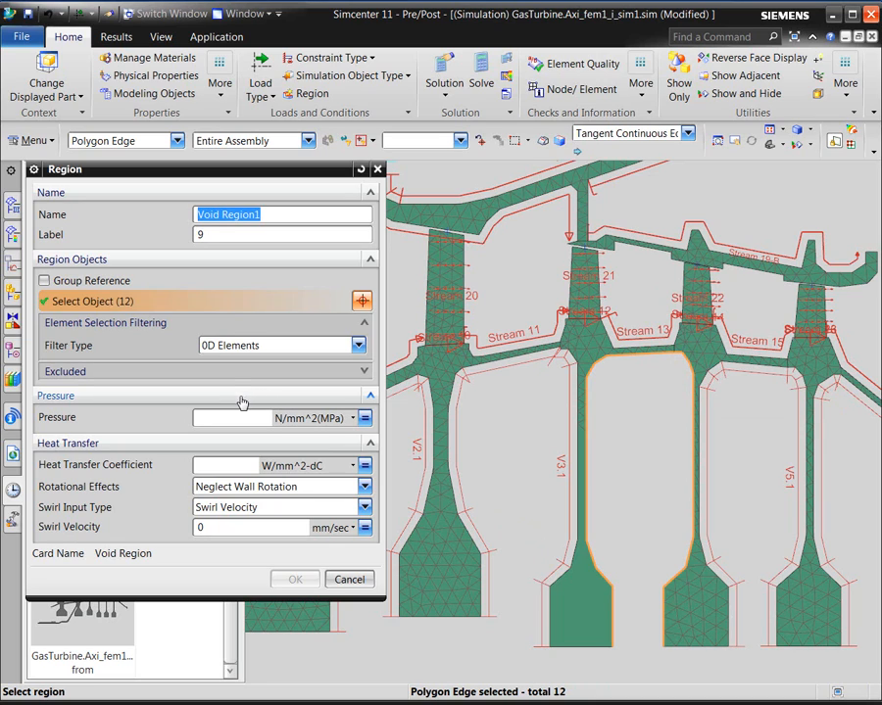
# Step: Set the void region's pressure to .1 N/mm^2(MPa) and its heat transfer coefficient expression to 1000*x/1[m]
pyautogui.click(229, 419)
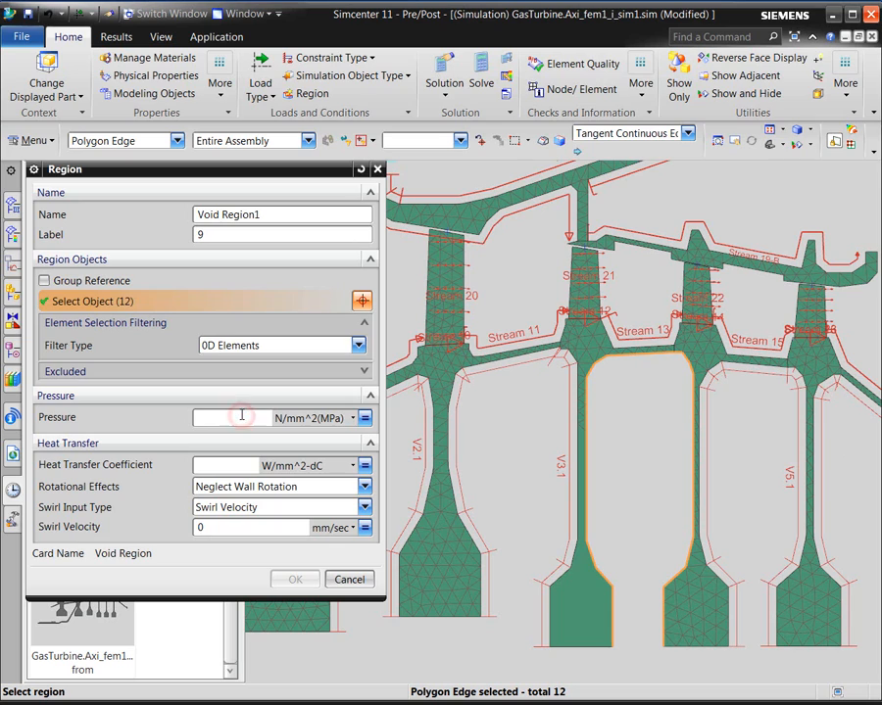
pyautogui.write('.1')
pyautogui.click(207, 464)
pyautogui.write('10')
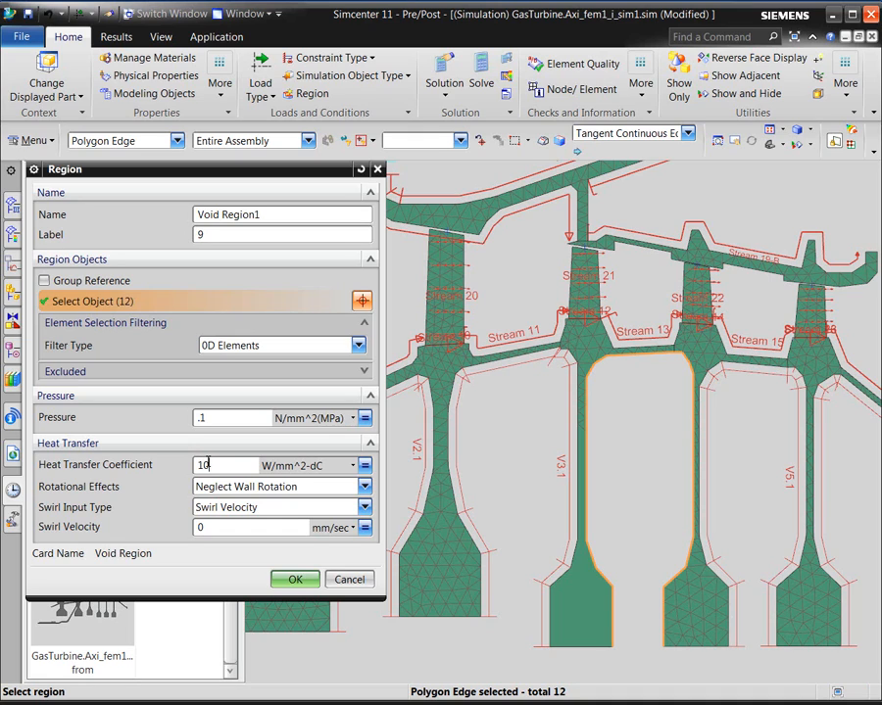
pyautogui.write('00*')
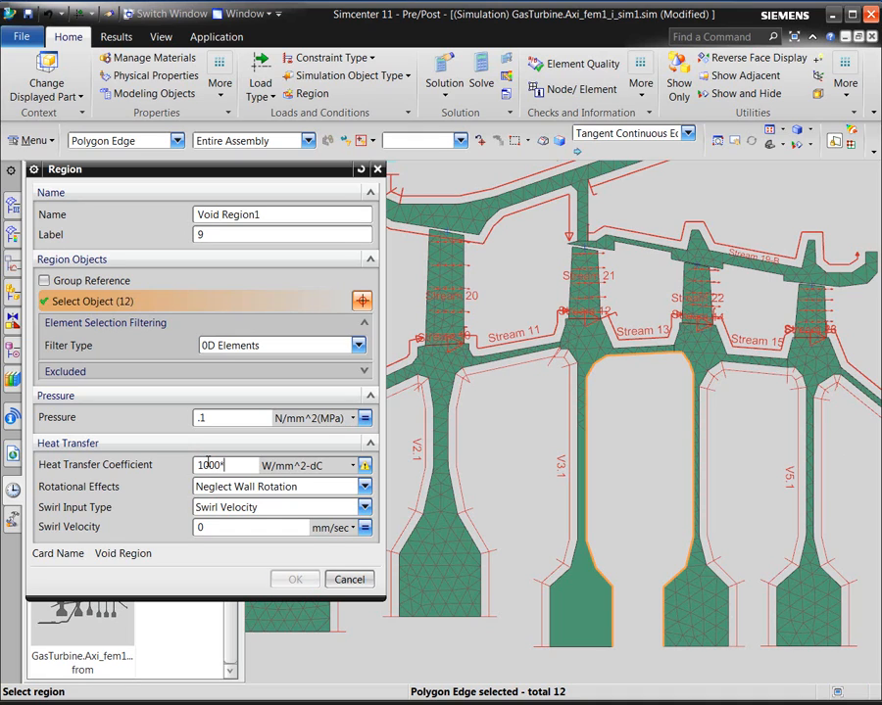
pyautogui.write('x')
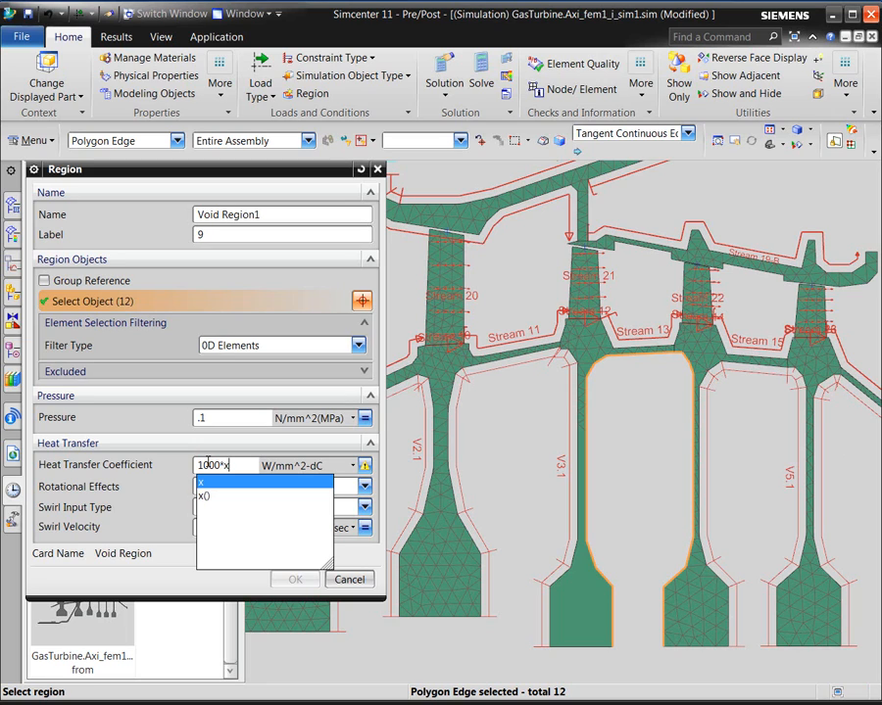
pyautogui.write('/(')
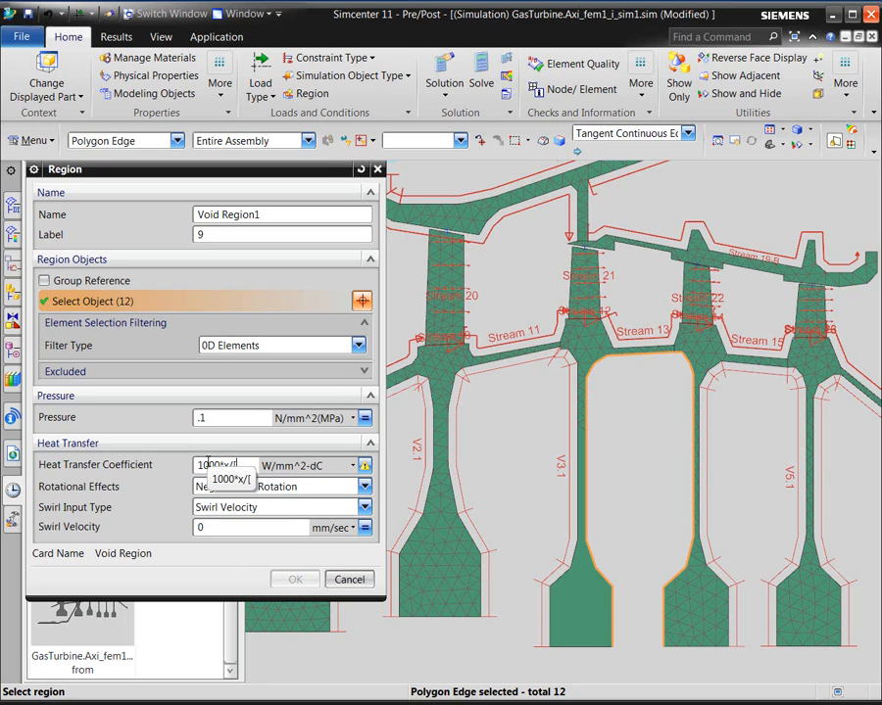
pyautogui.write('[m')
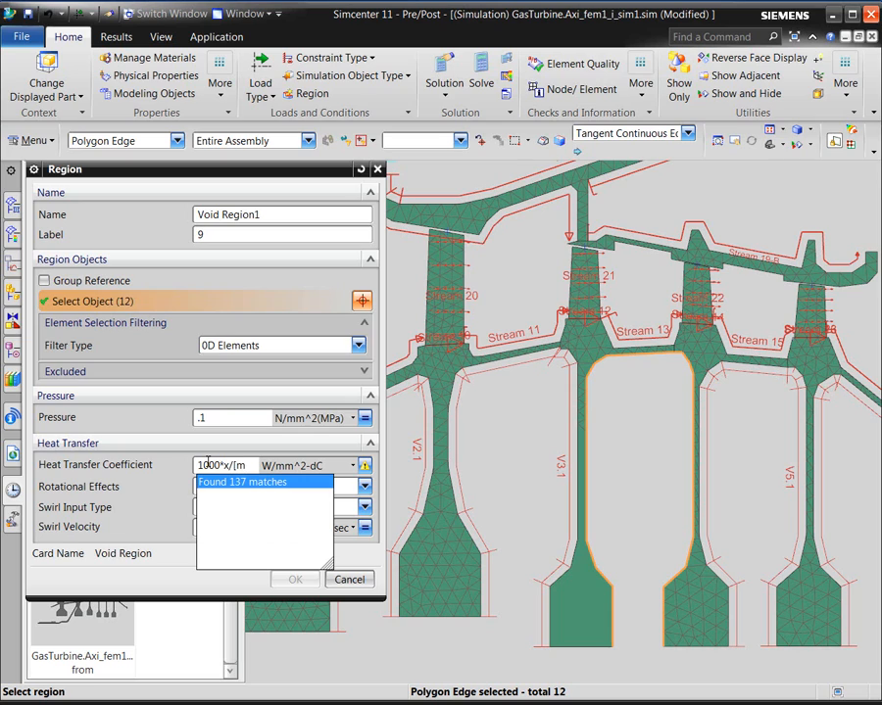
pyautogui.write(']')
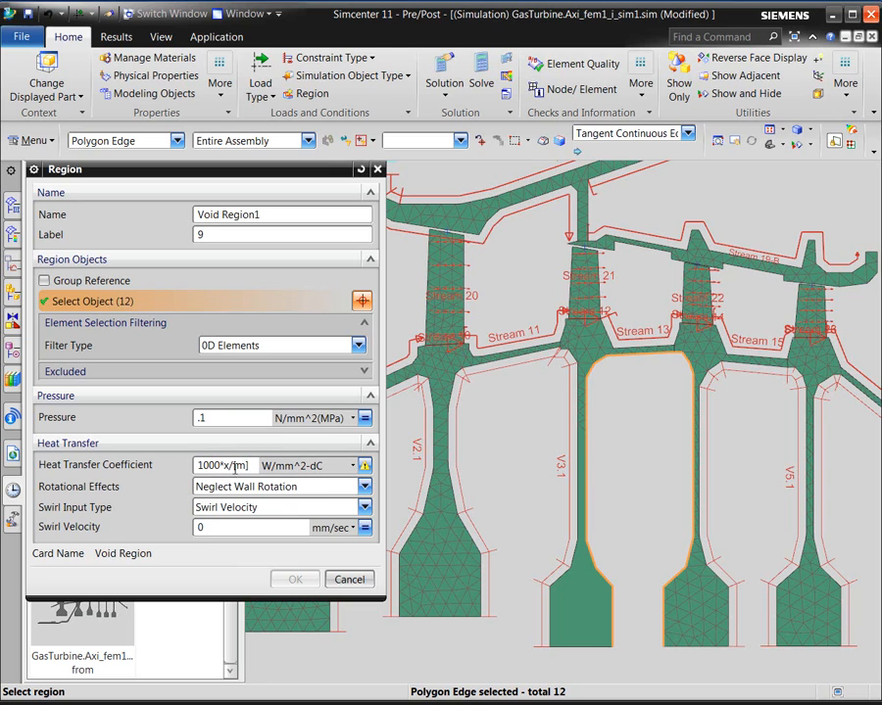
pyautogui.click(233, 466)
pyautogui.write('1')
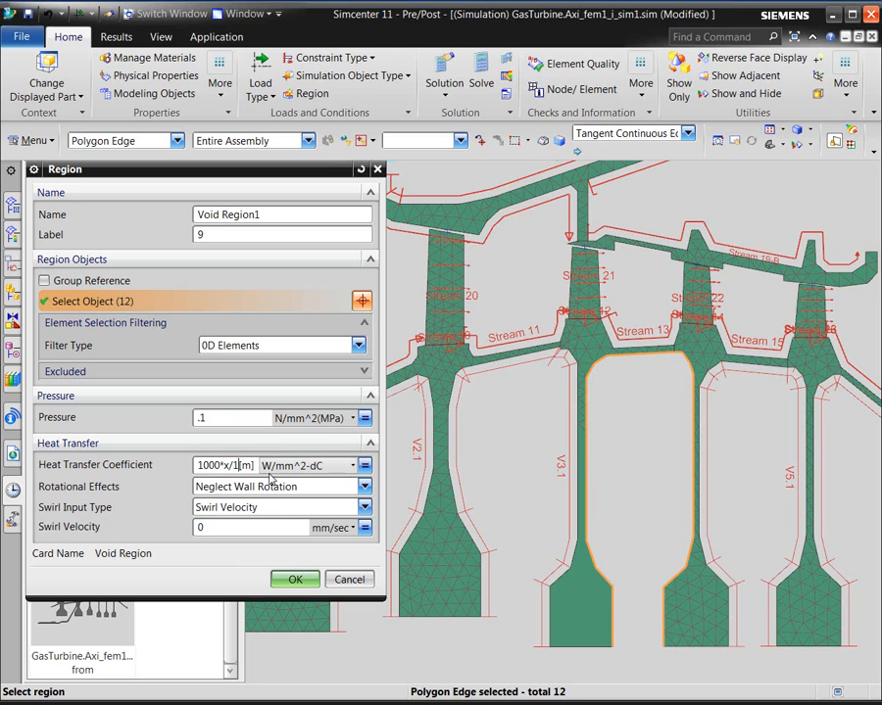
# Step: Set the heat transfer coefficient unit to W/m^2-dC and accept the void region
pyautogui.click(340, 466)
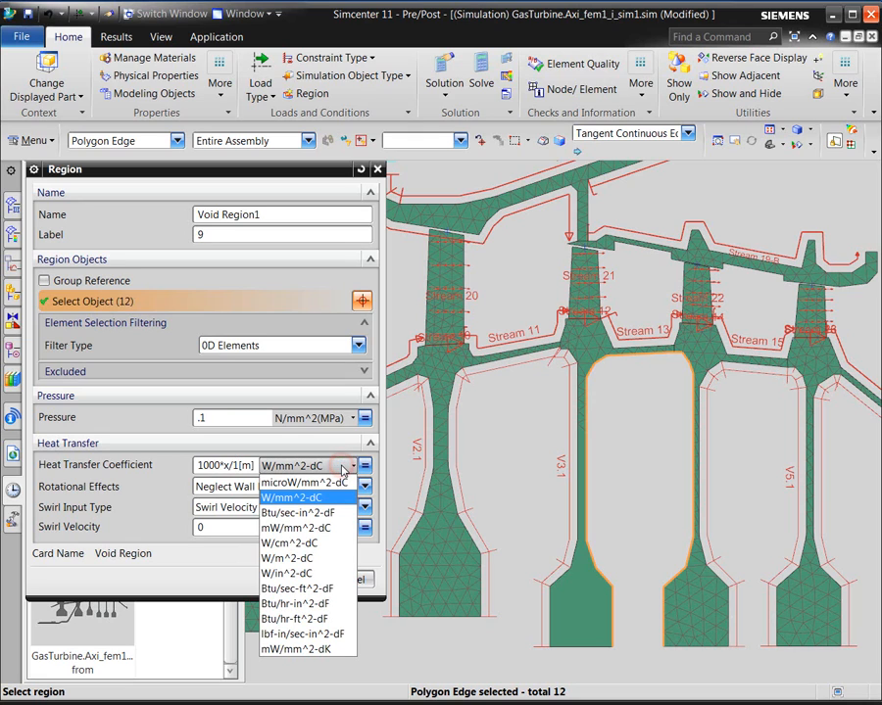
pyautogui.click(309, 559)
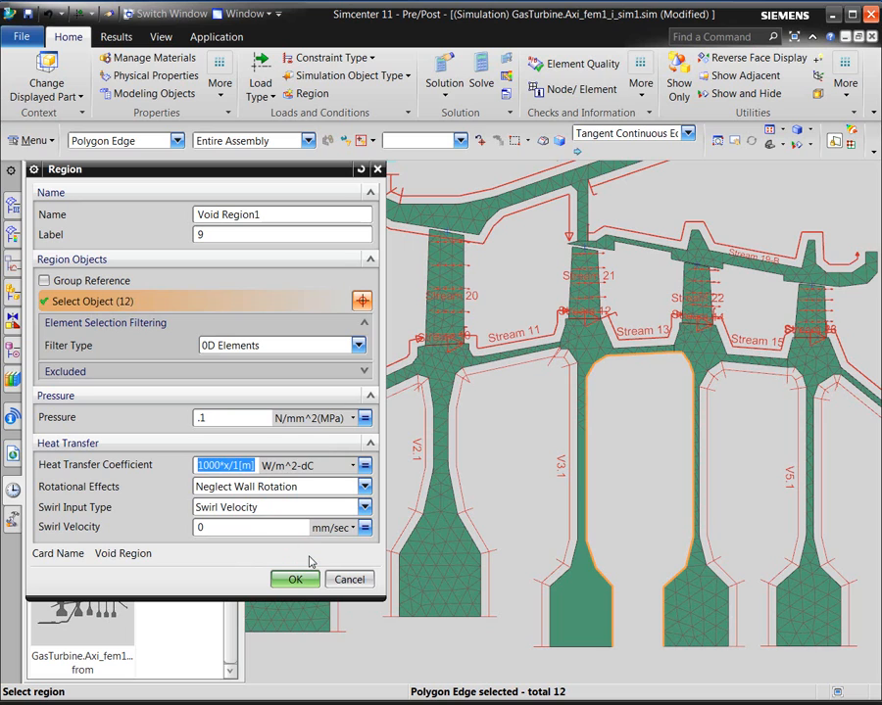
pyautogui.click(293, 579)
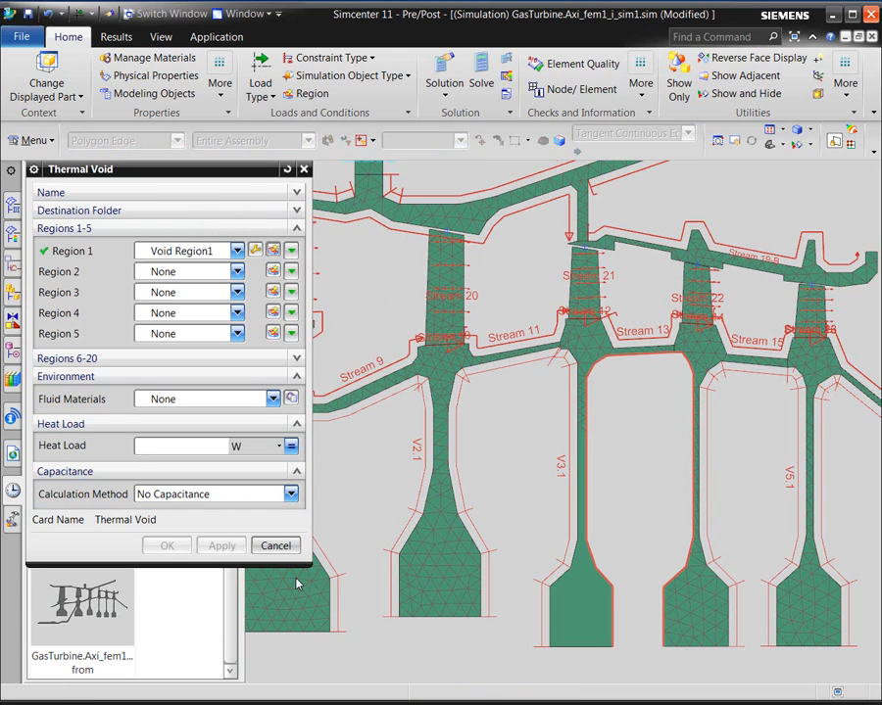
# Step: Give the thermal void a 500 W heat load and Air as fluid material, and create it
pyautogui.click(195, 447)
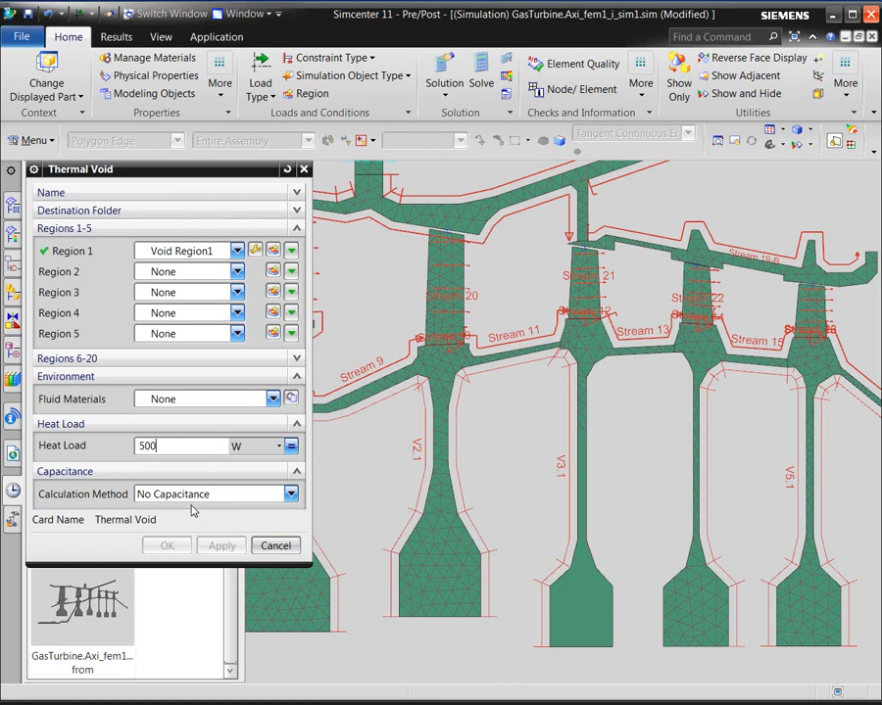
pyautogui.click(202, 399)
pyautogui.click(191, 432)
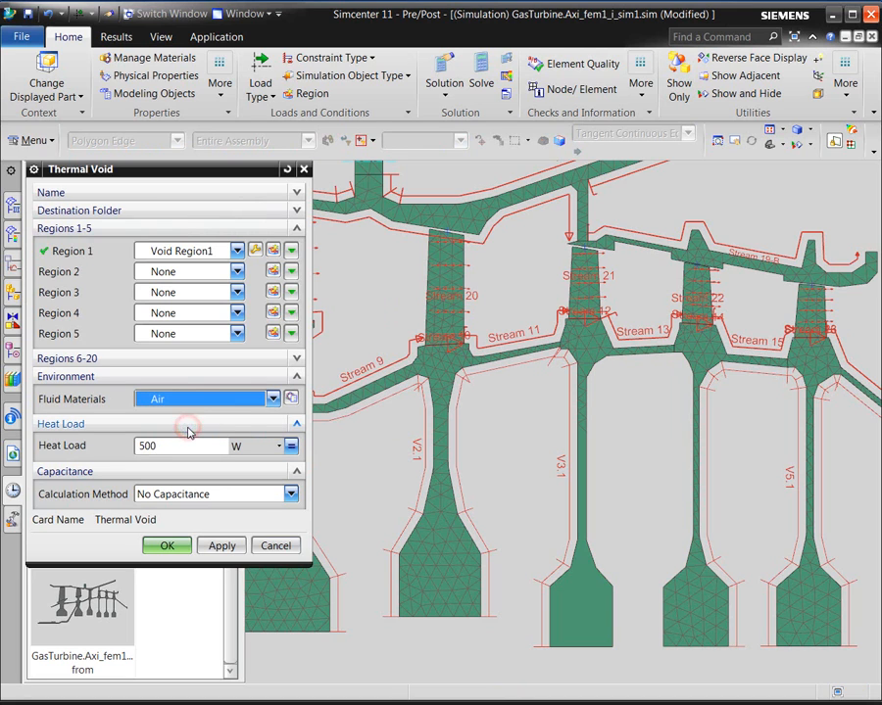
pyautogui.click(167, 546)
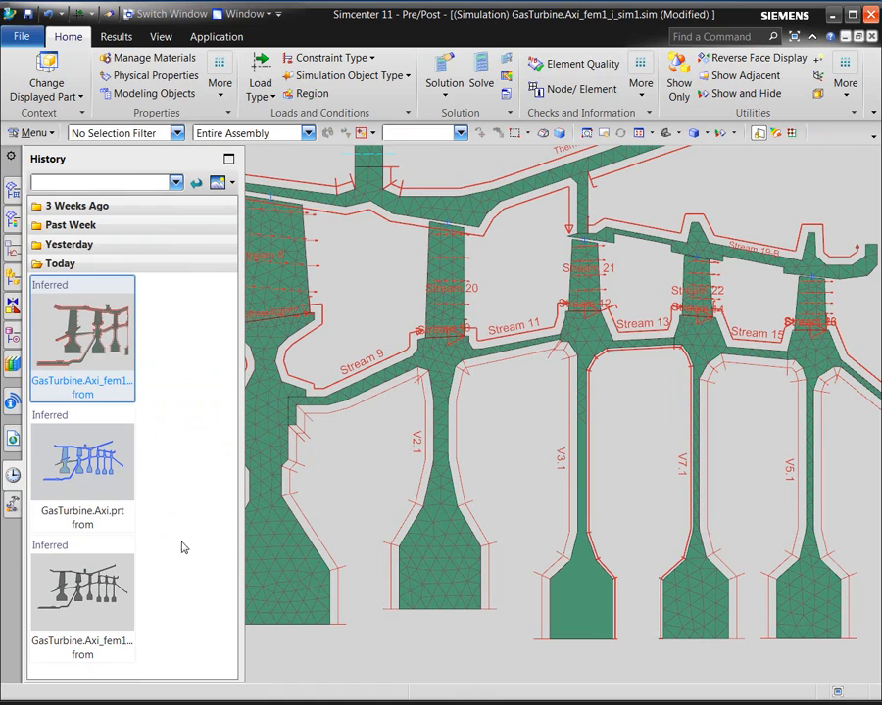
# Step: Change the boundary condition ID of thermal void V7 in the load container to 4
pyautogui.click(12, 190)
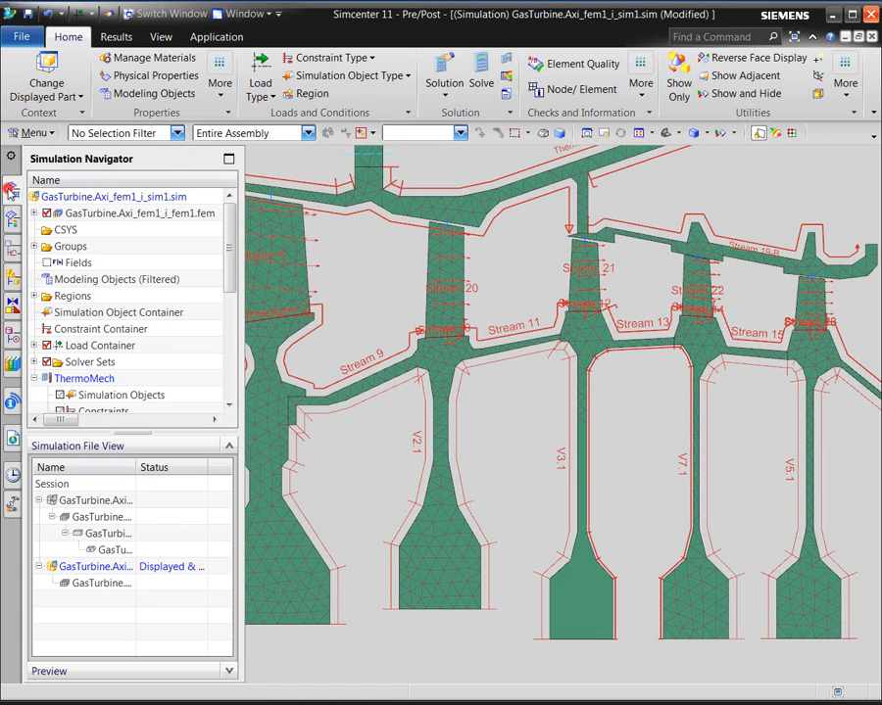
pyautogui.click(34, 344)
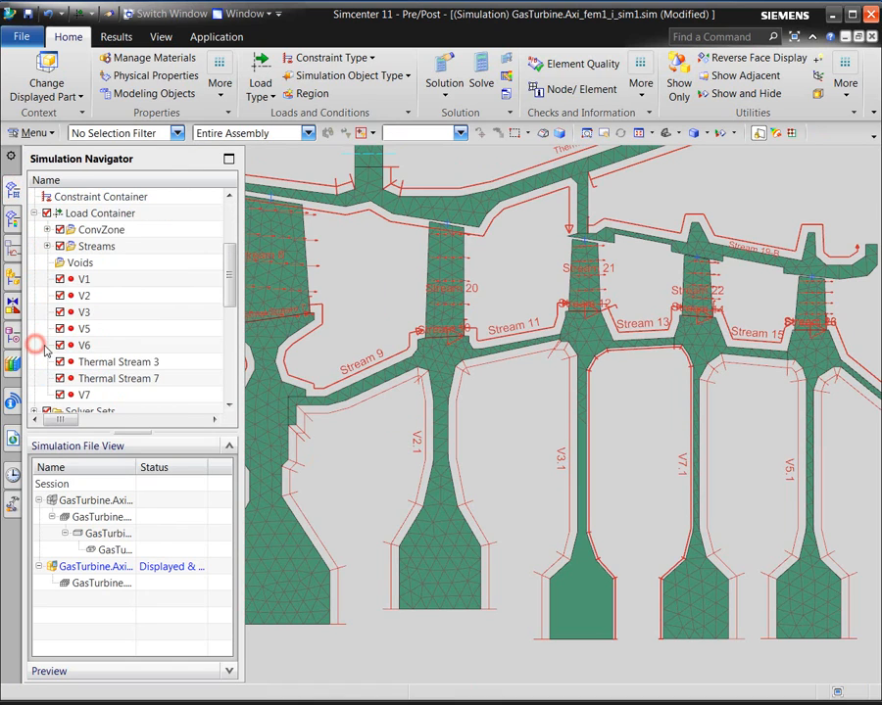
pyautogui.doubleClick(85, 396)
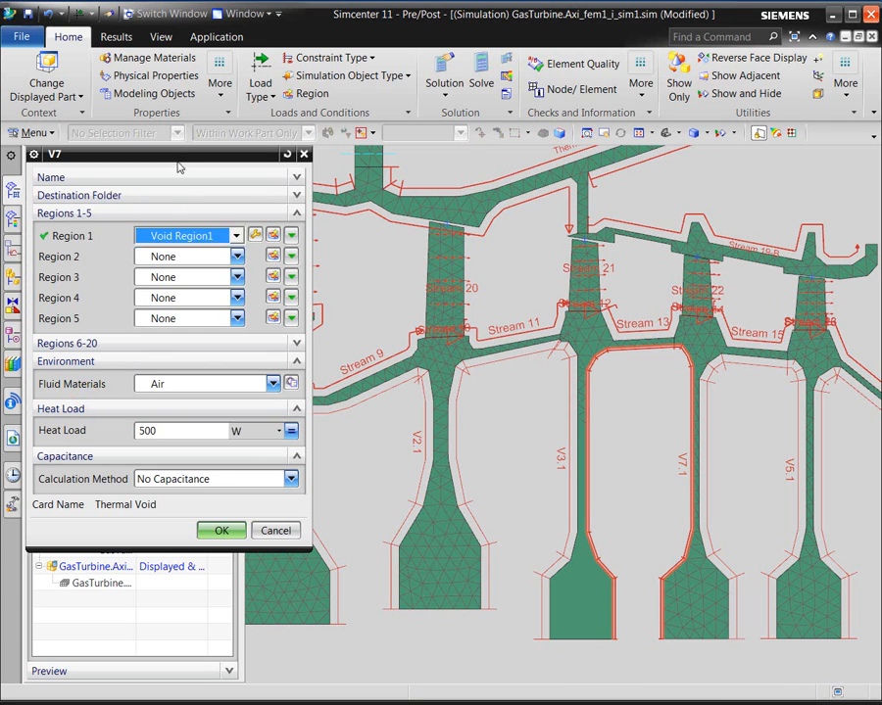
pyautogui.click(163, 195)
pyautogui.click(167, 178)
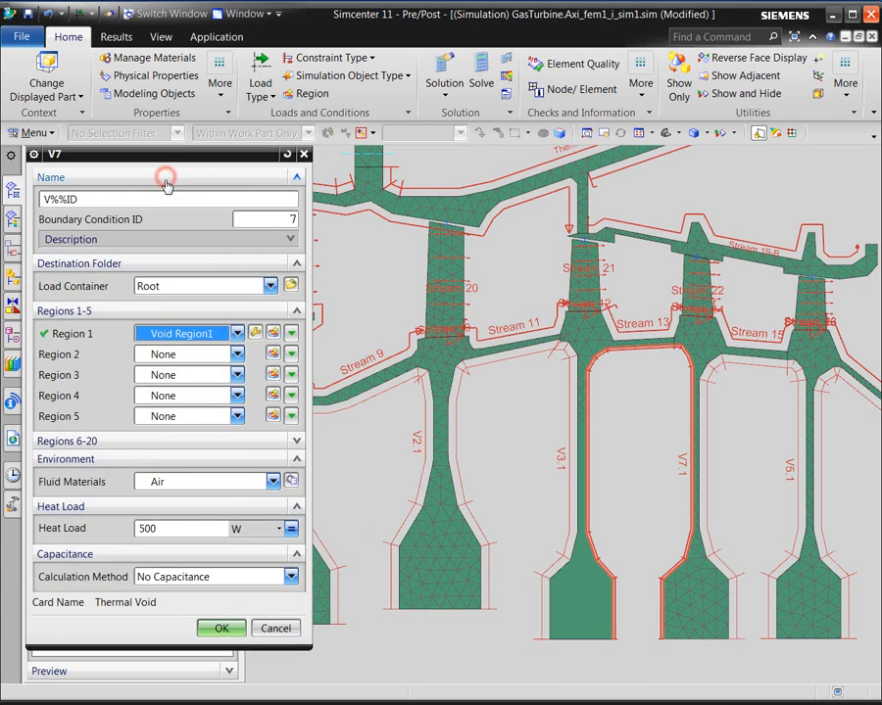
pyautogui.doubleClick(287, 218)
pyautogui.write('4')
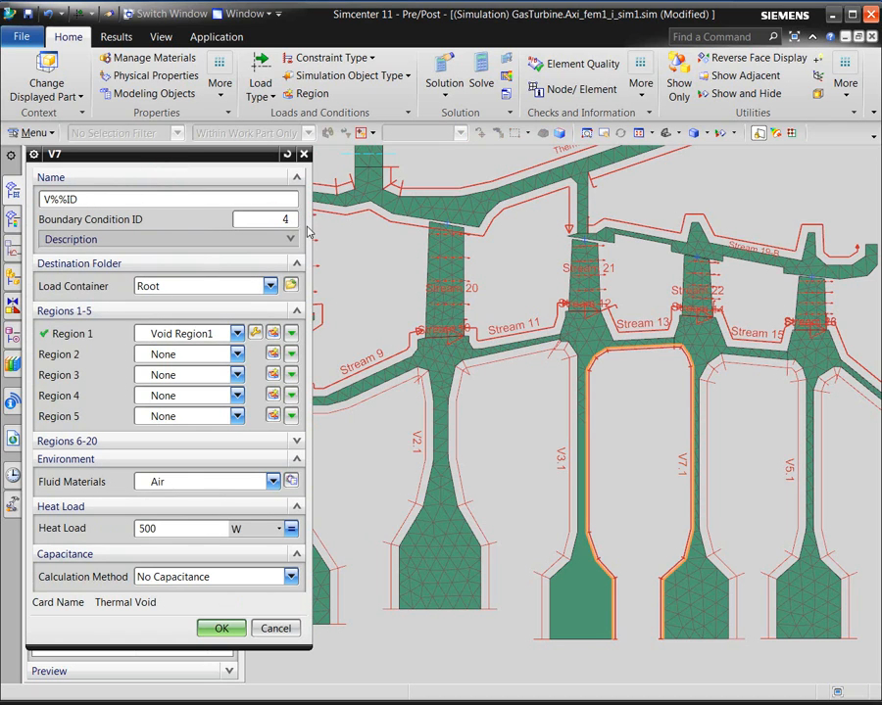
pyautogui.click(221, 629)
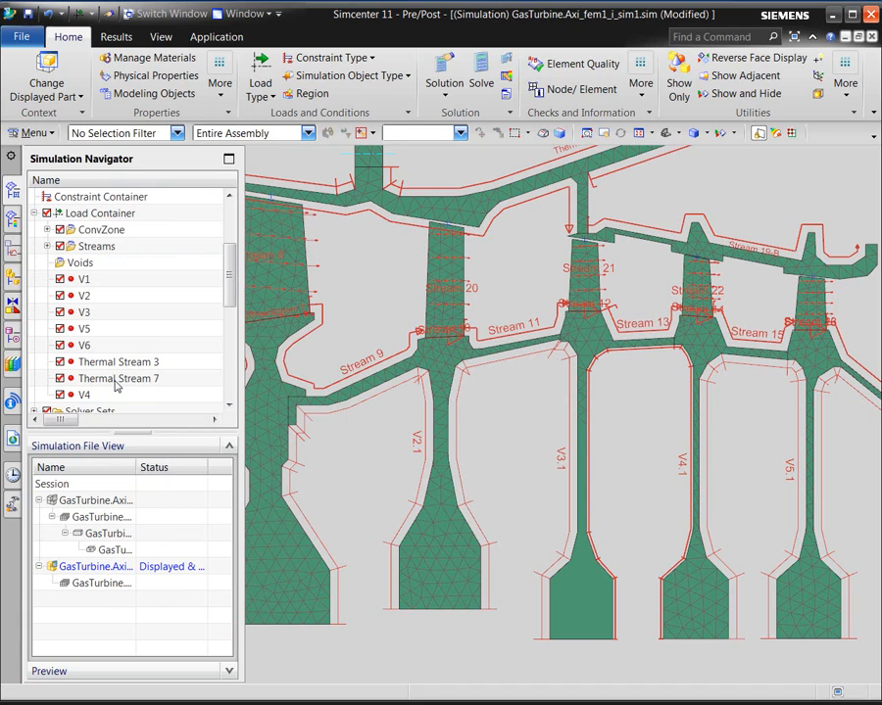
# Step: Move the thermal voids V1 to V6, including V4, into the Voids folder of the load container
pyautogui.click(97, 282)
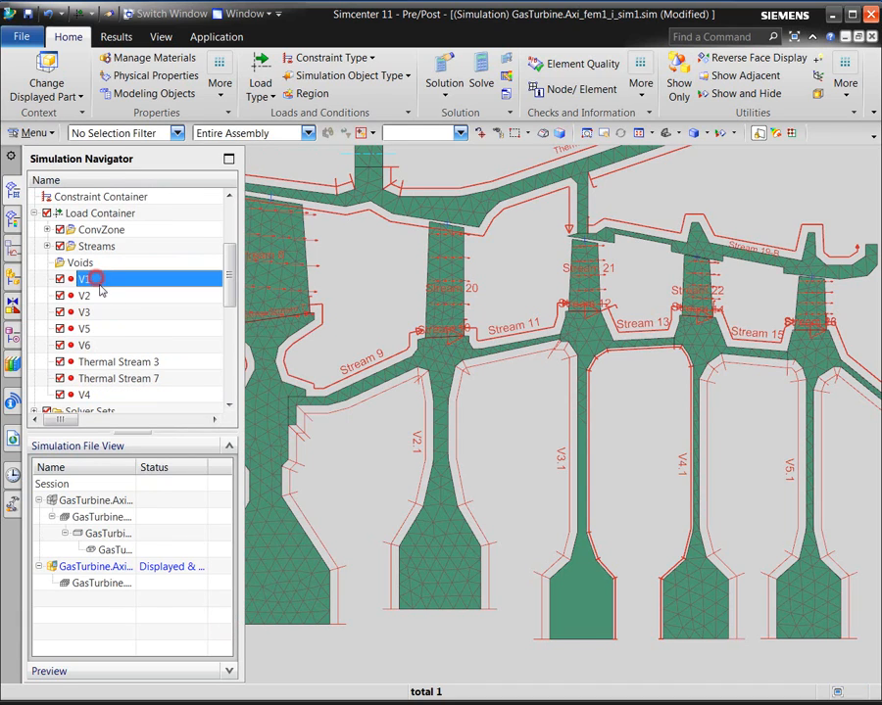
pyautogui.keyDown('shift'); pyautogui.click(103, 346); pyautogui.keyUp('shift')
pyautogui.keyDown('ctrl'); pyautogui.click(88, 394); pyautogui.keyUp('ctrl')
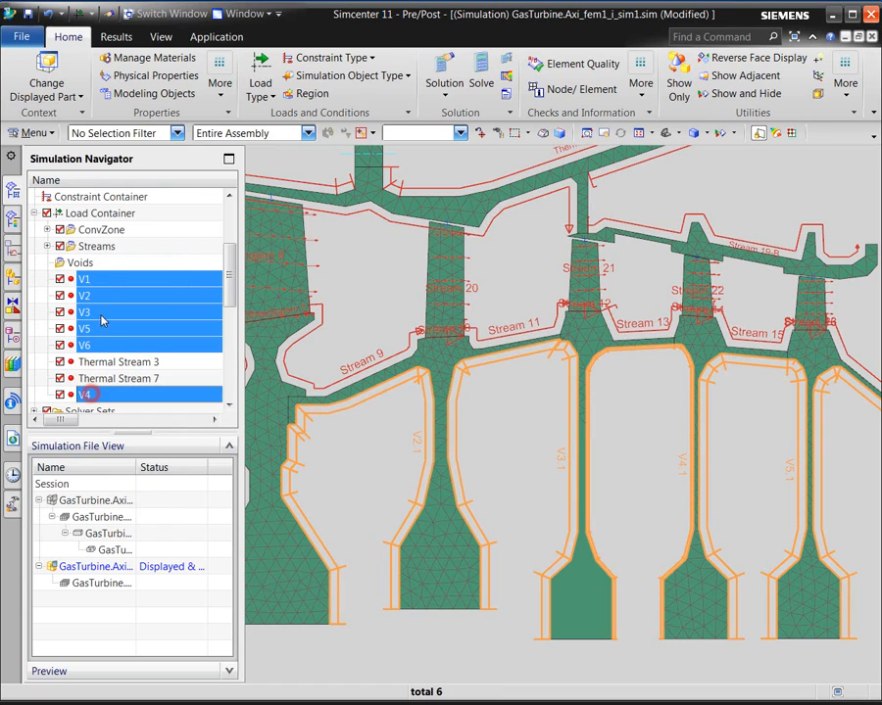
pyautogui.moveTo(103, 283); pyautogui.dragTo(87, 274)
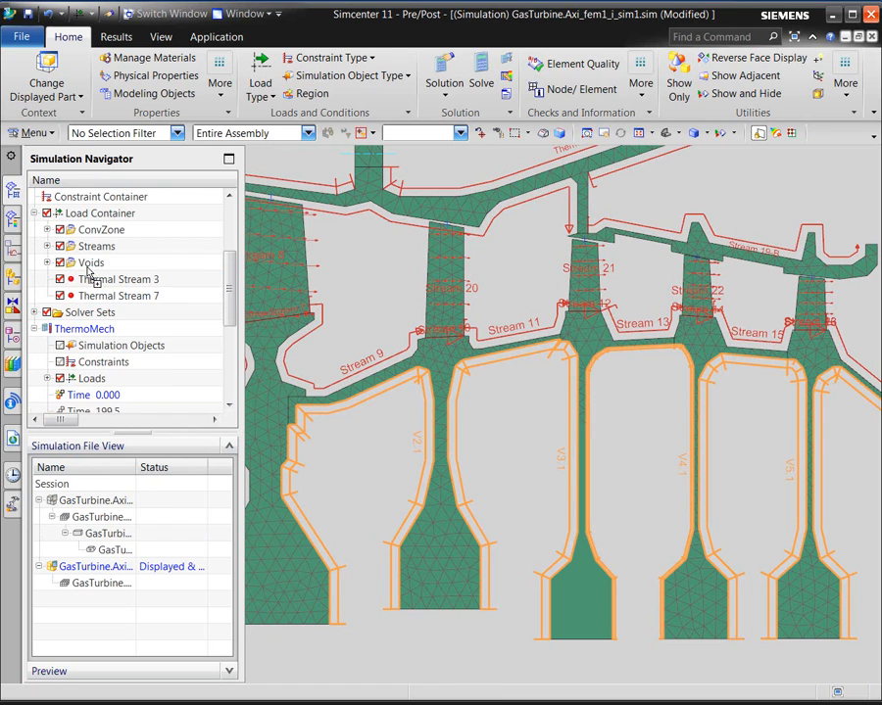
# Step: Move Thermal Stream 3 and Thermal Stream 7 into the Streams folder, and expand the Voids folder to show its loads
pyautogui.click(117, 279)
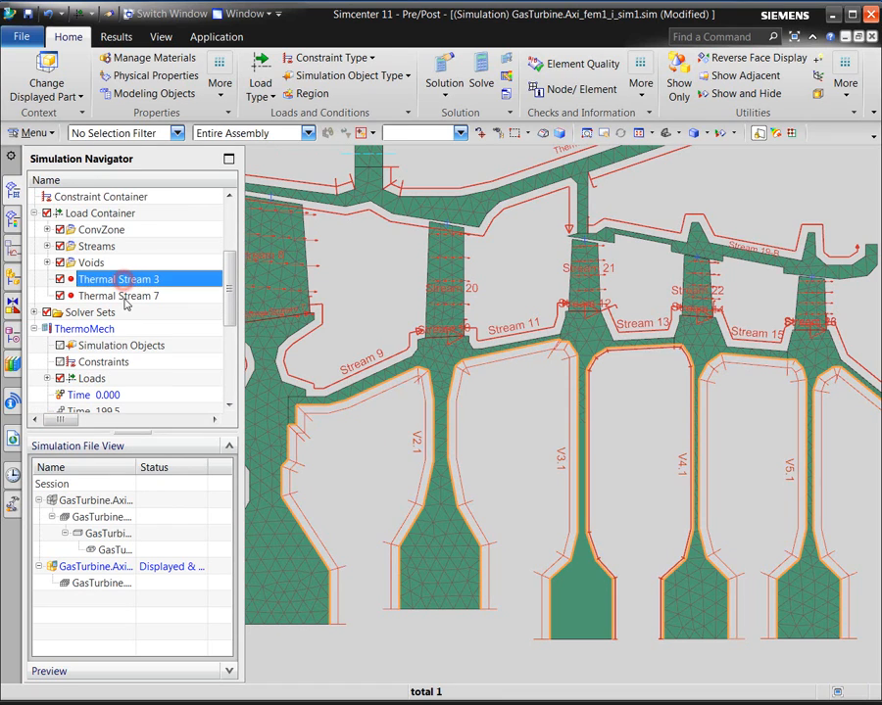
pyautogui.keyDown('shift'); pyautogui.click(122, 297); pyautogui.keyUp('shift')
pyautogui.moveTo(122, 284); pyautogui.dragTo(106, 251)
pyautogui.click(47, 246)
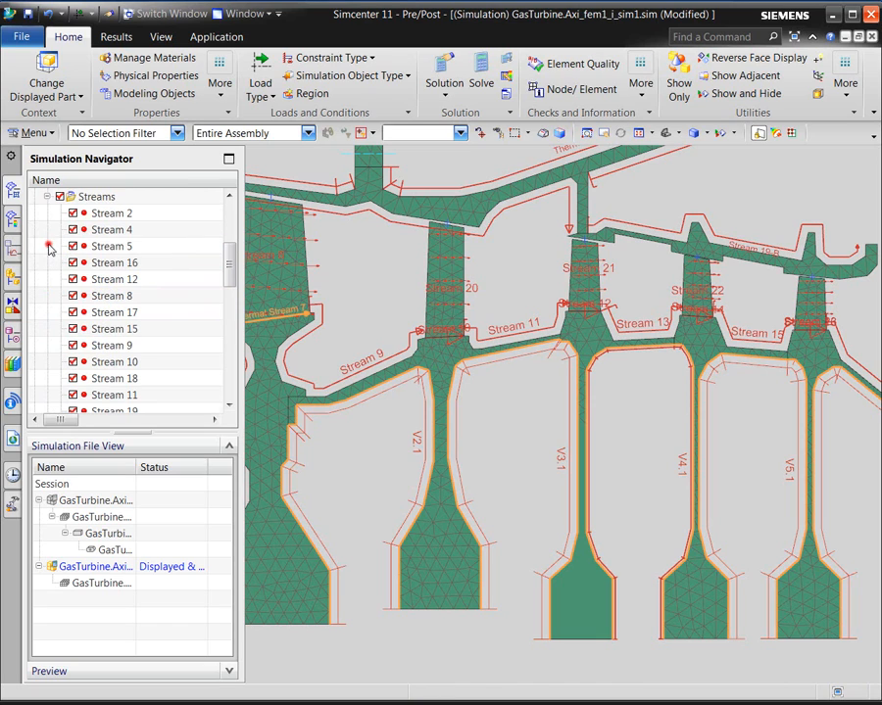
pyautogui.click(47, 197)
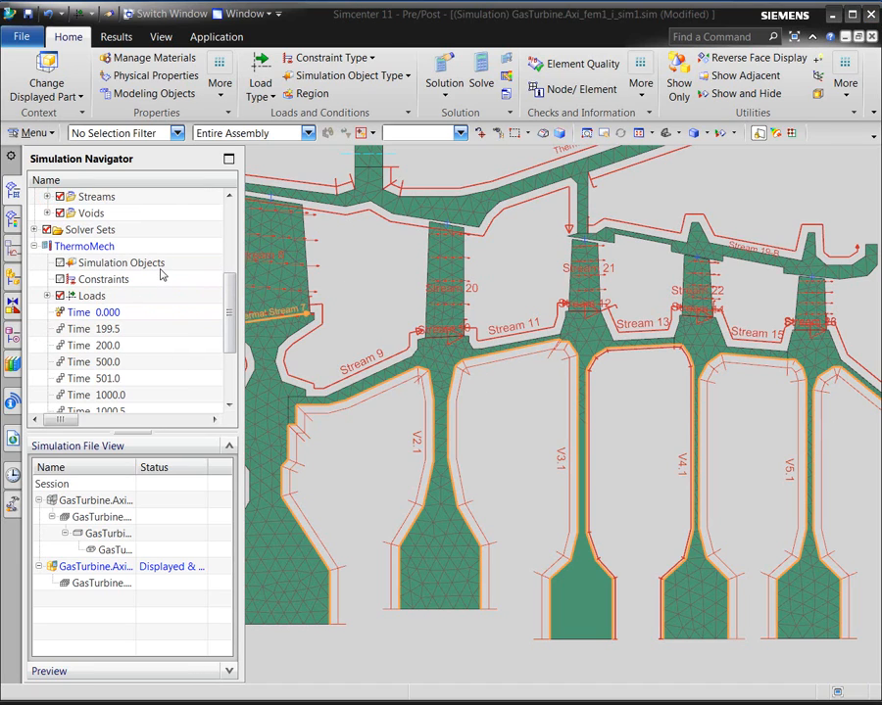
pyautogui.click(48, 214)
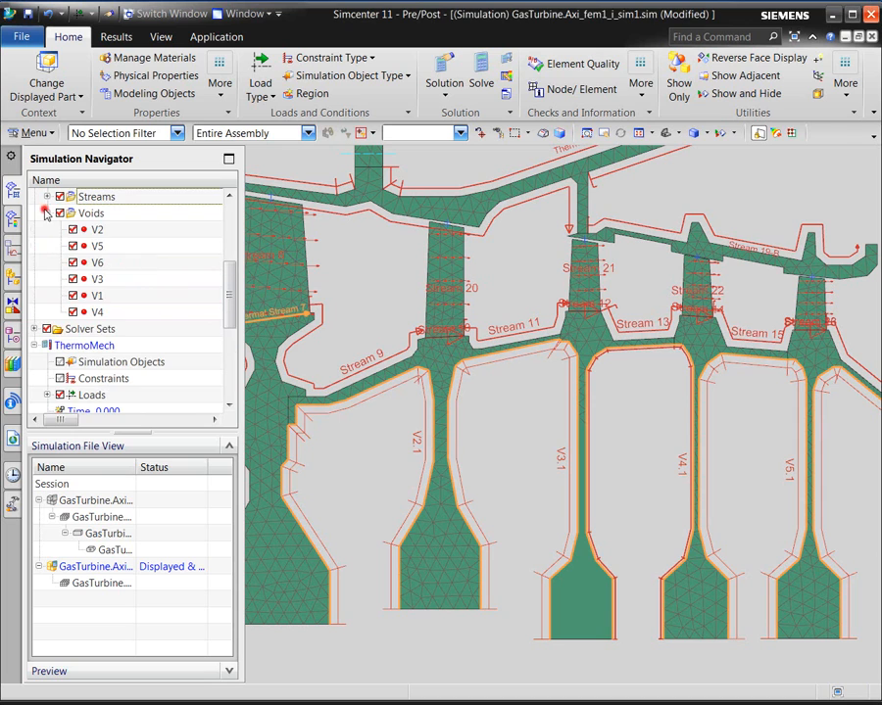
# Step: Plot the Region 1 heat transfer coefficient contours of void V4, and return to the model view
pyautogui.click(95, 312)
pyautogui.rightClick(95, 311)
pyautogui.click(154, 407)
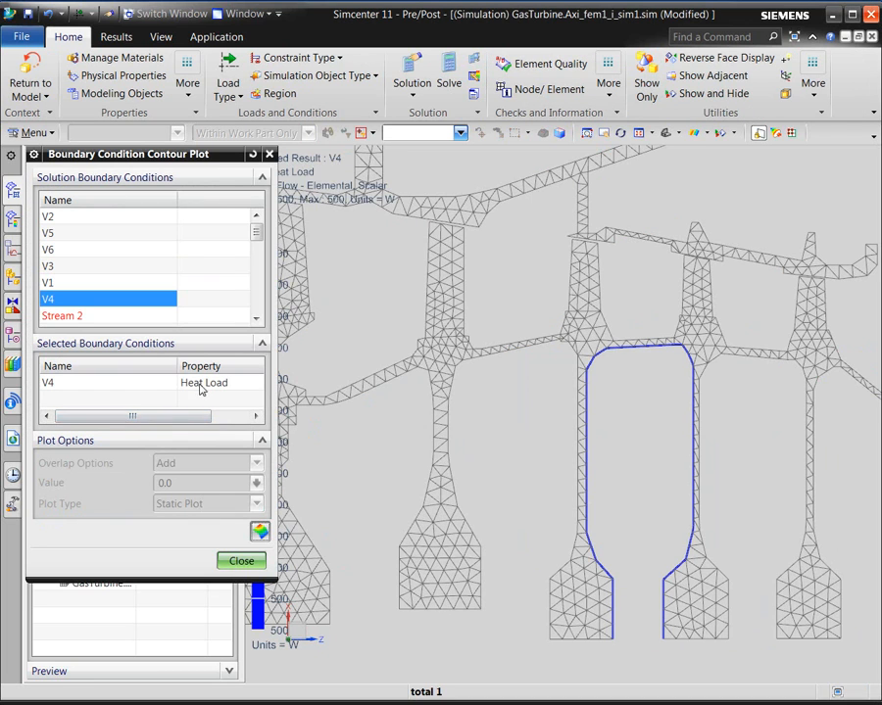
pyautogui.click(203, 387)
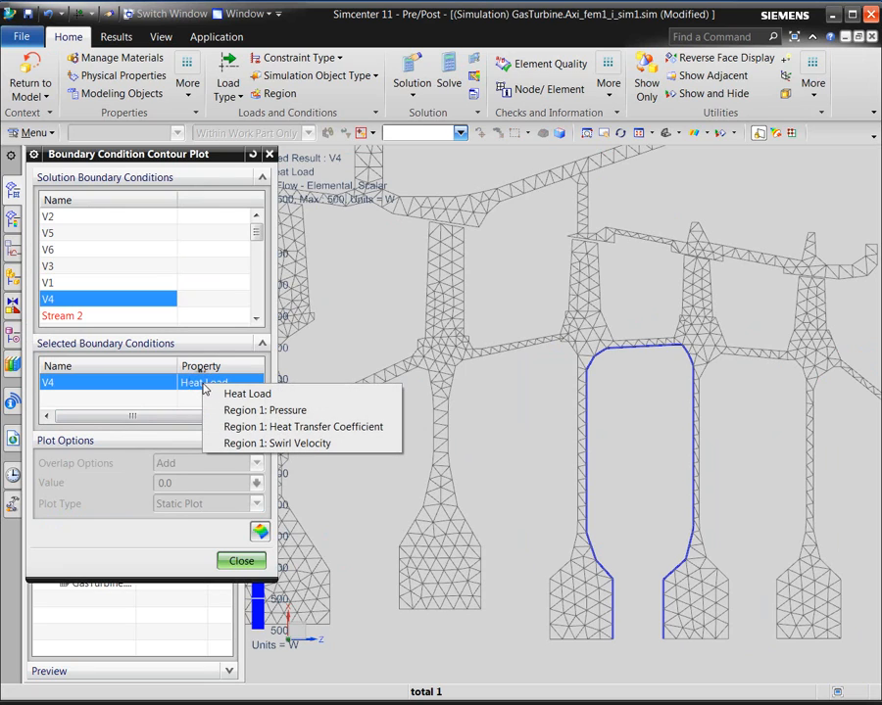
pyautogui.click(256, 427)
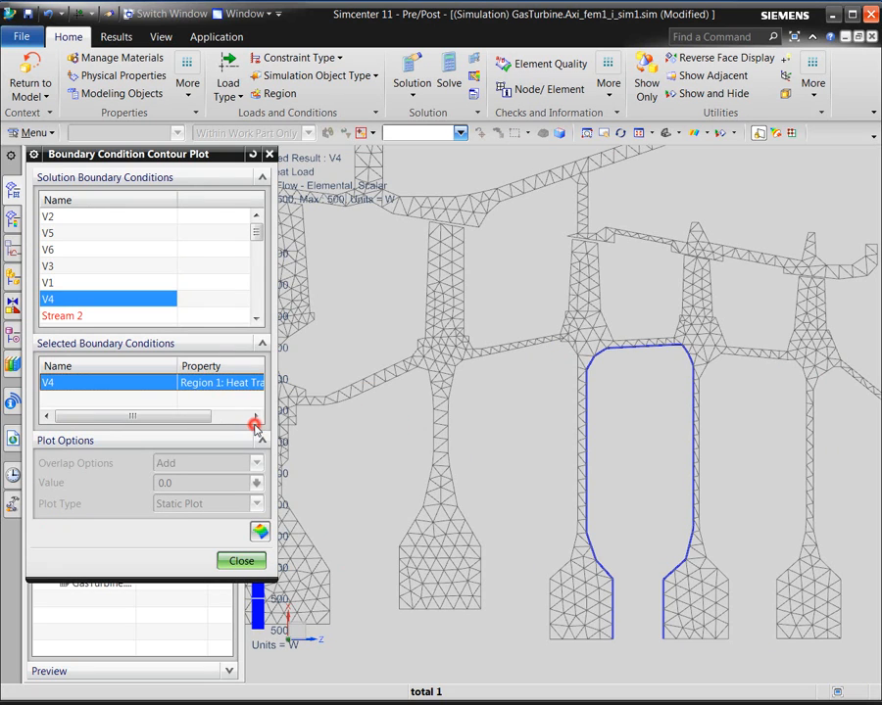
pyautogui.click(259, 531)
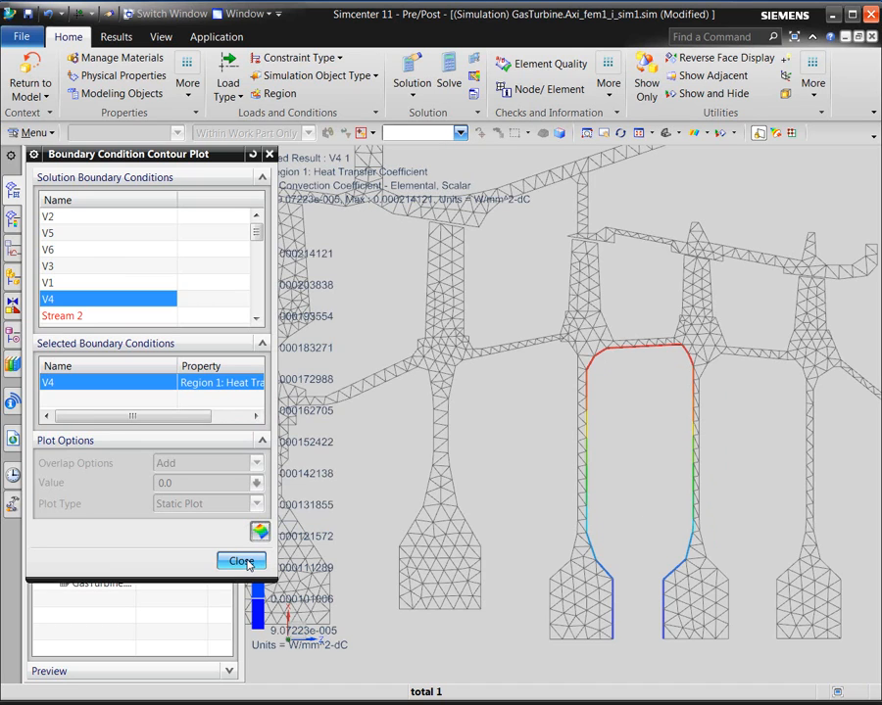
pyautogui.click(242, 561)
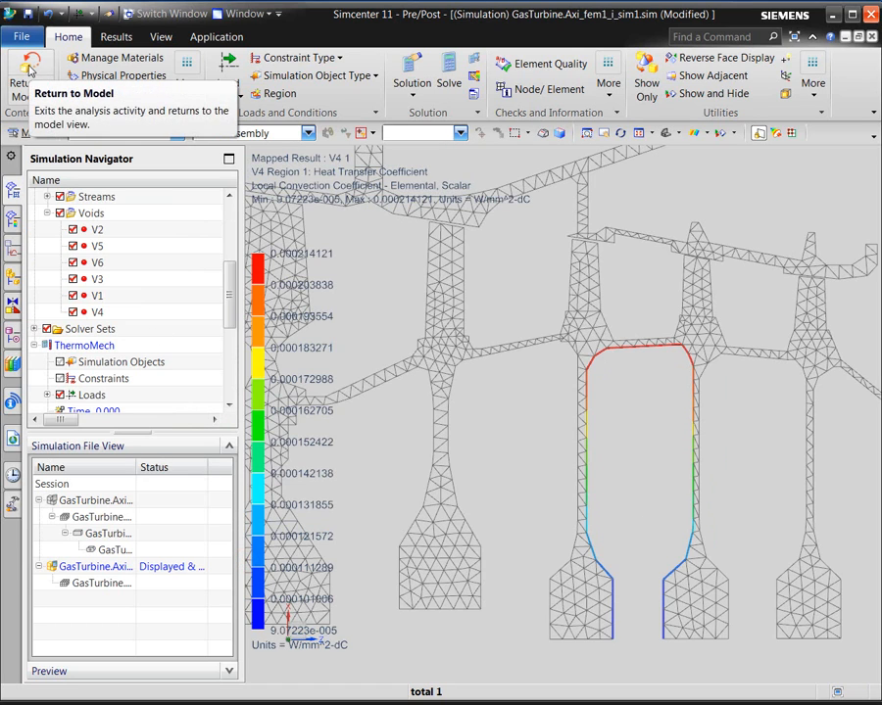
pyautogui.click(29, 70)
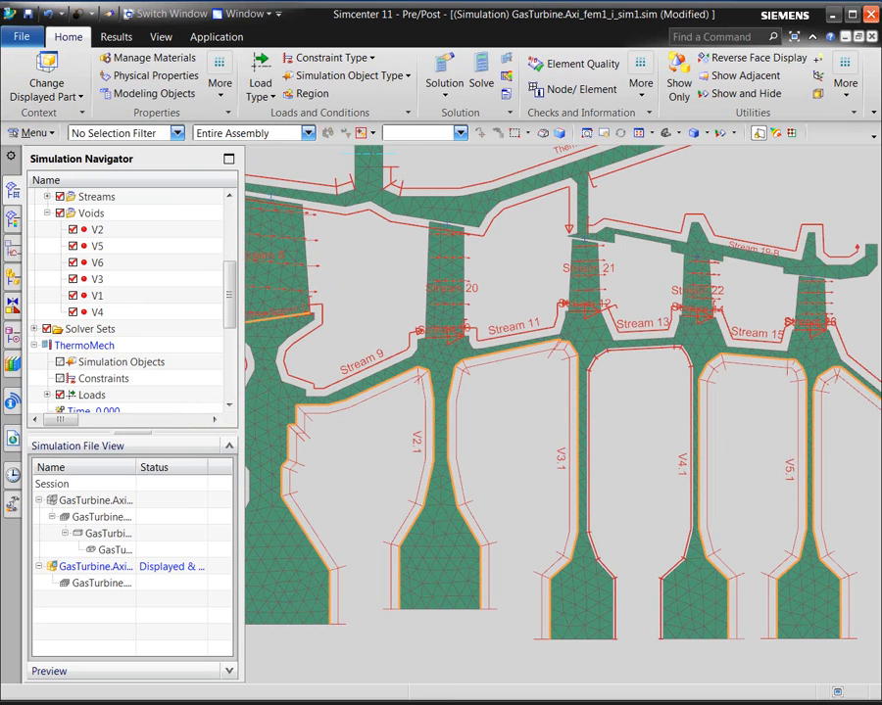
# Step: Deactivate the Time 0.000 subcase of the ThermoMech solution
pyautogui.scroll(-2, 223, 304)
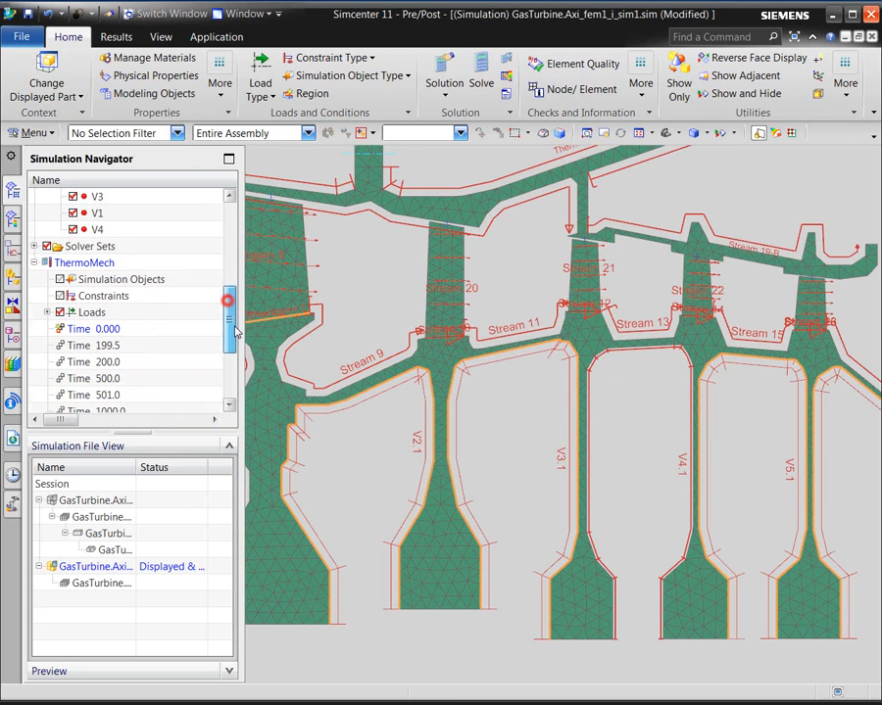
pyautogui.rightClick(106, 313)
pyautogui.click(128, 324)
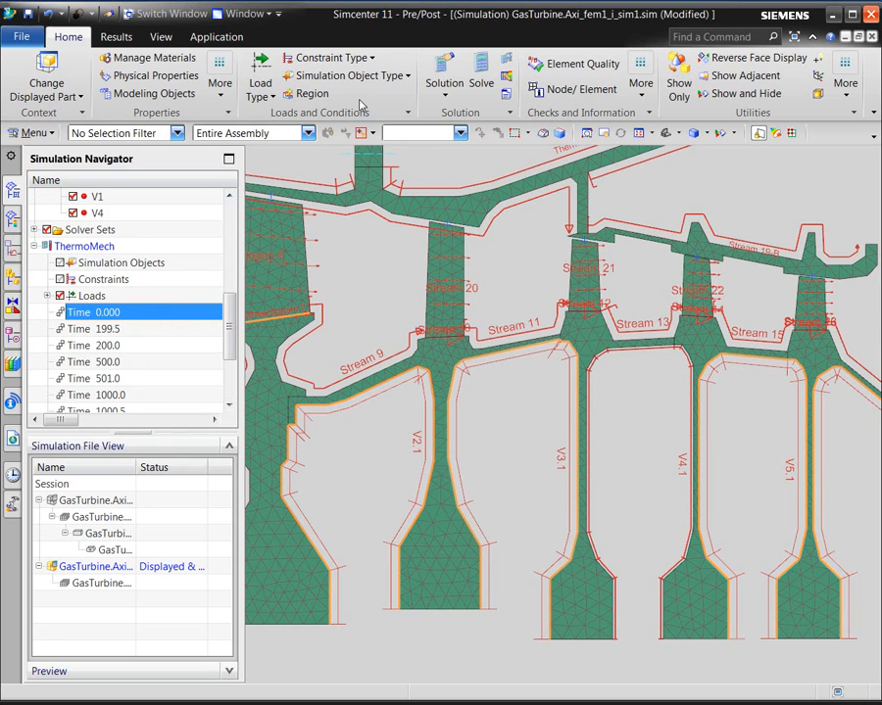
# Step: Start a Model Subset rotation load and select the rotor polygon bodies, excluding the outer ring body at Stream 19-B
pyautogui.click(358, 59)
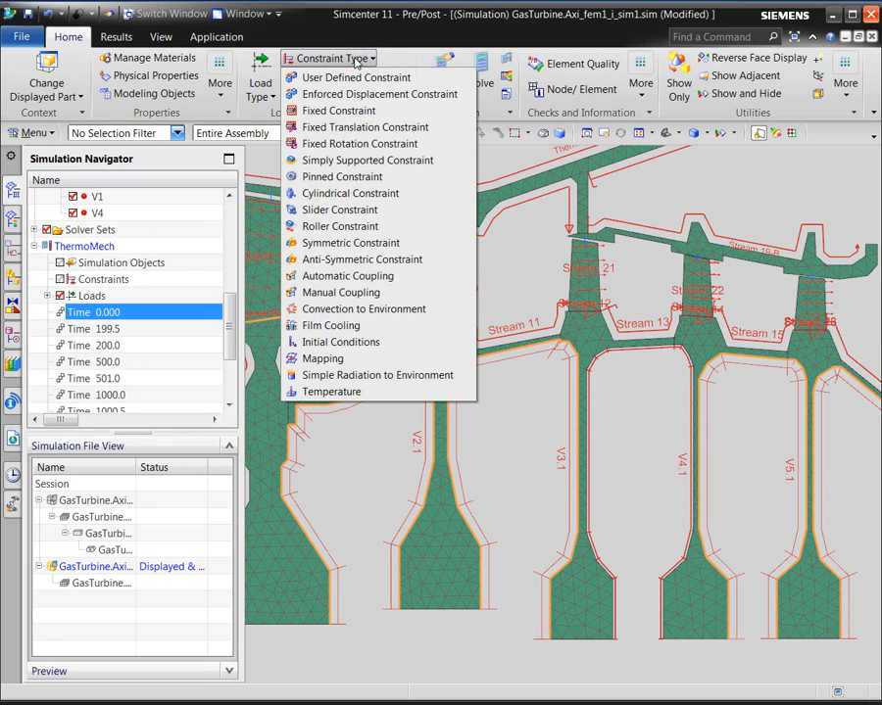
pyautogui.click(261, 87)
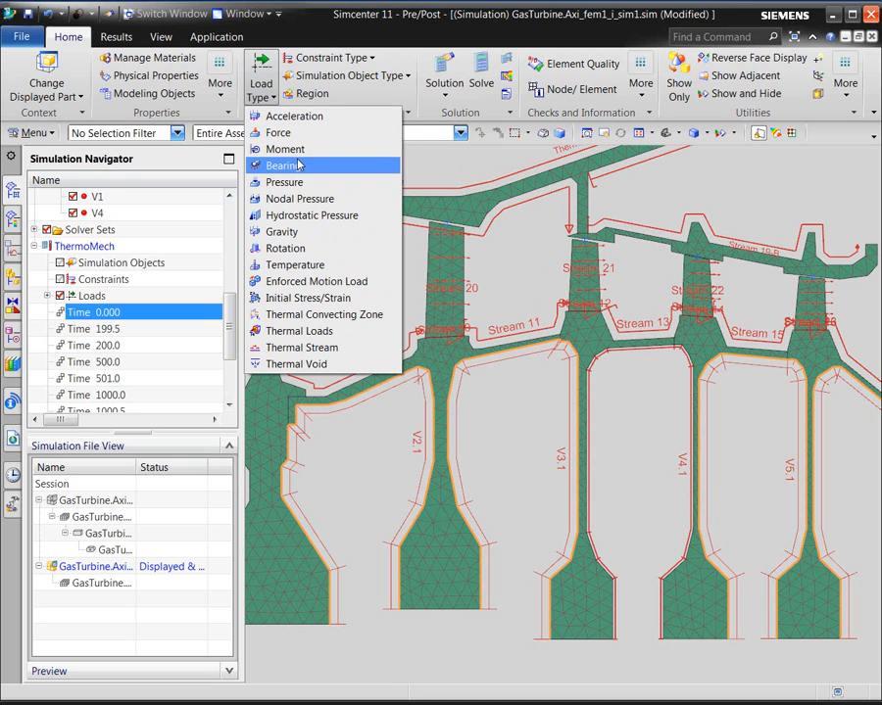
pyautogui.click(300, 249)
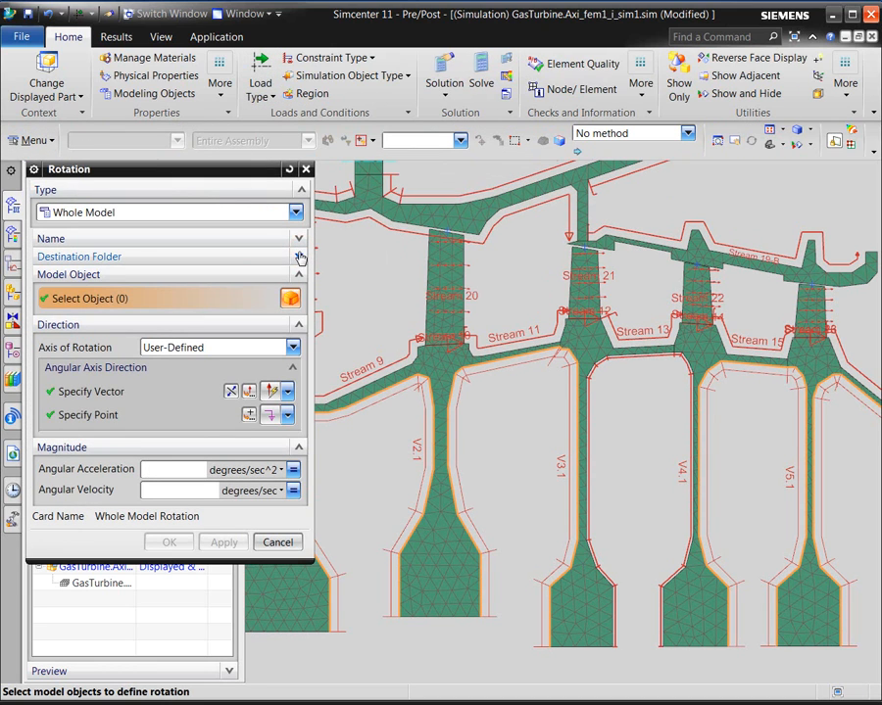
pyautogui.scroll(-5, 713, 399)
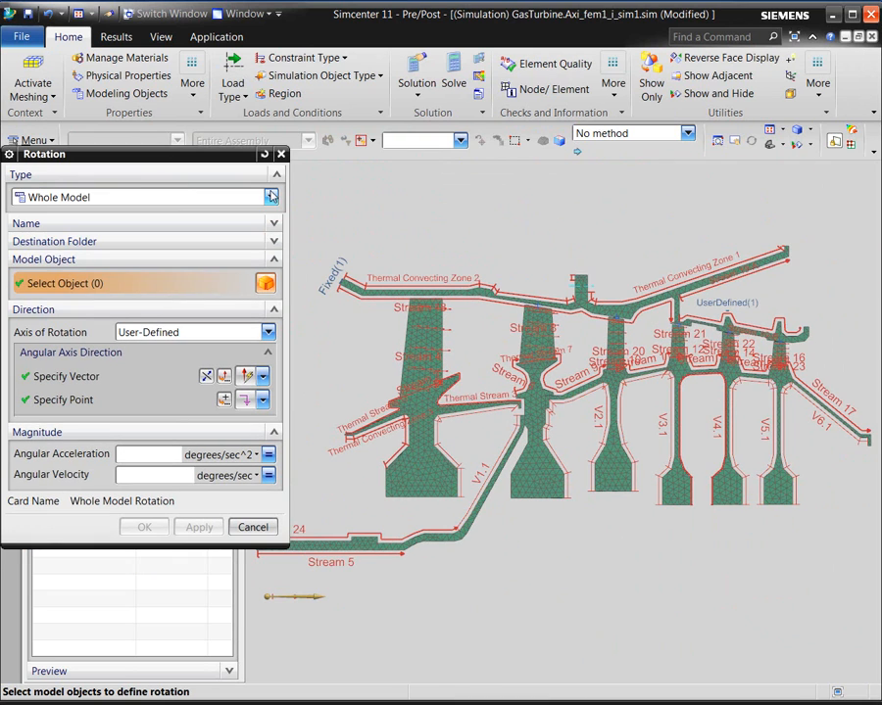
pyautogui.click(272, 197)
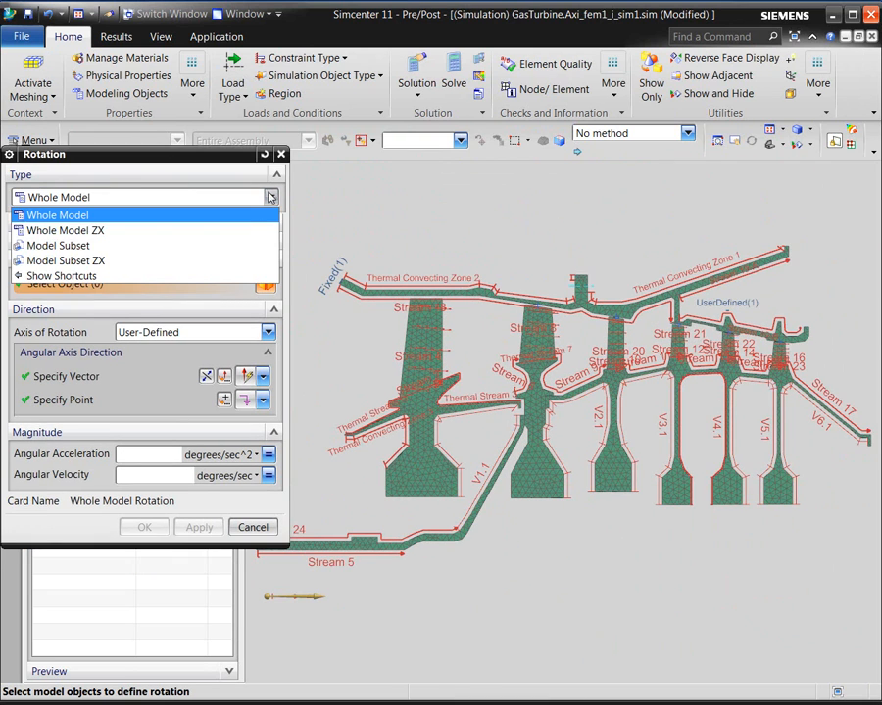
pyautogui.click(232, 245)
pyautogui.click(162, 143)
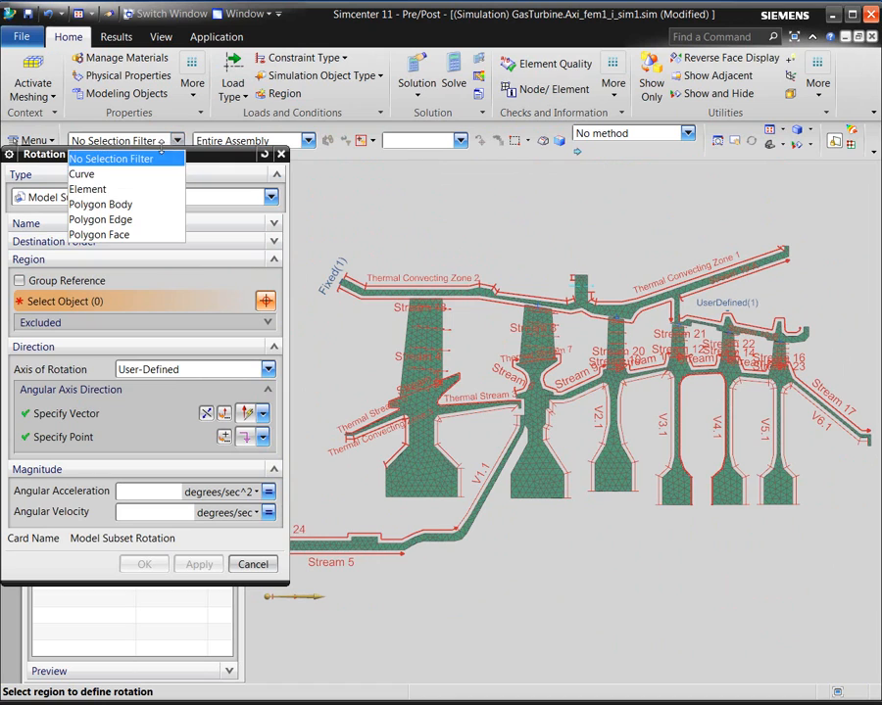
pyautogui.click(164, 204)
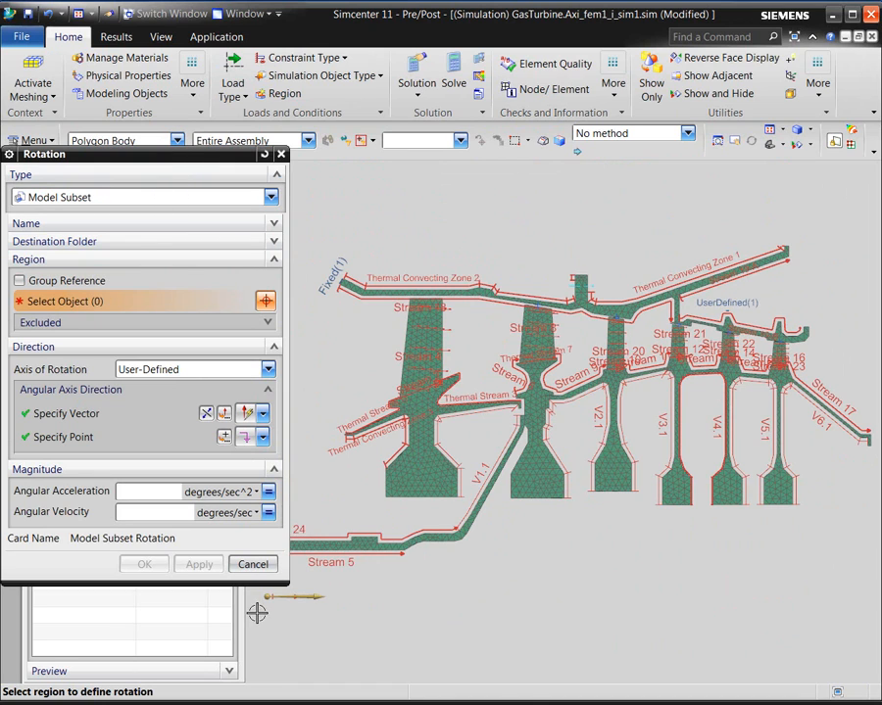
pyautogui.moveTo(256, 613); pyautogui.dragTo(877, 295)
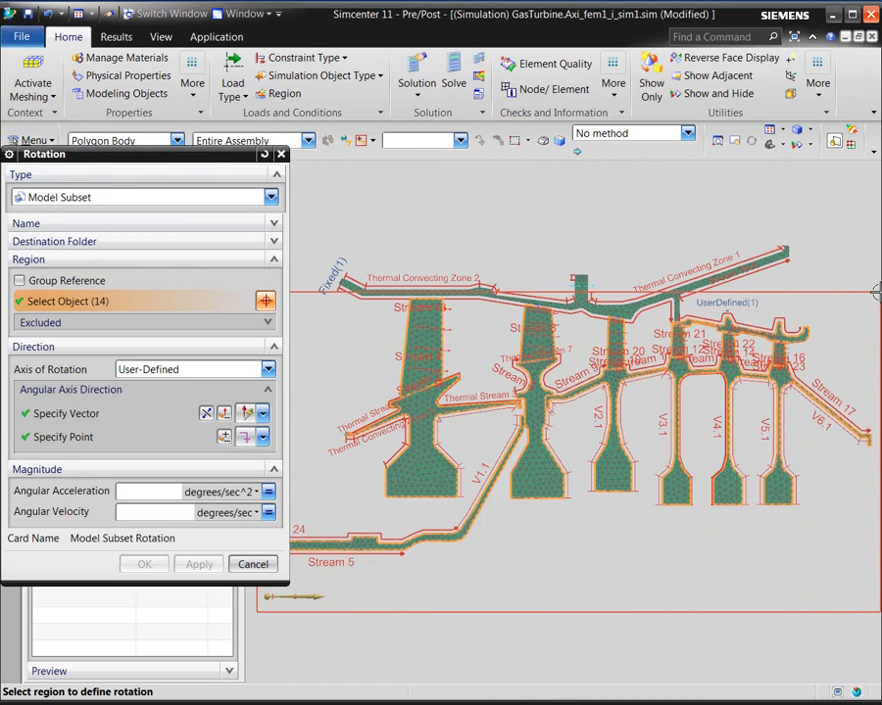
pyautogui.keyDown('shift'); pyautogui.click(762, 333); pyautogui.keyUp('shift')
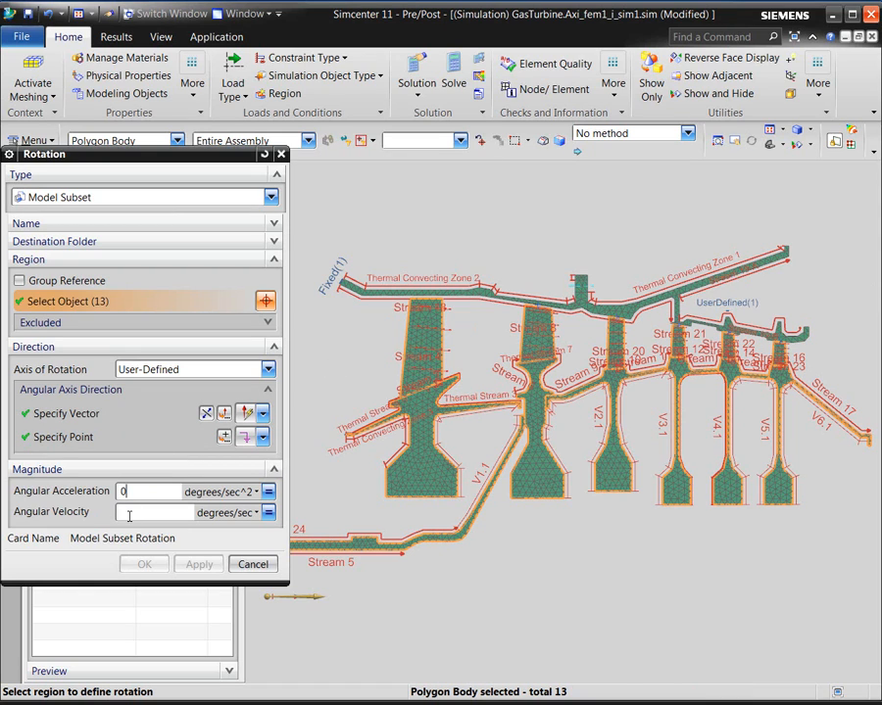
# Step: Give the rotation load an angular acceleration of 0 and NH as its angular velocity, and create it
pyautogui.write('nh')
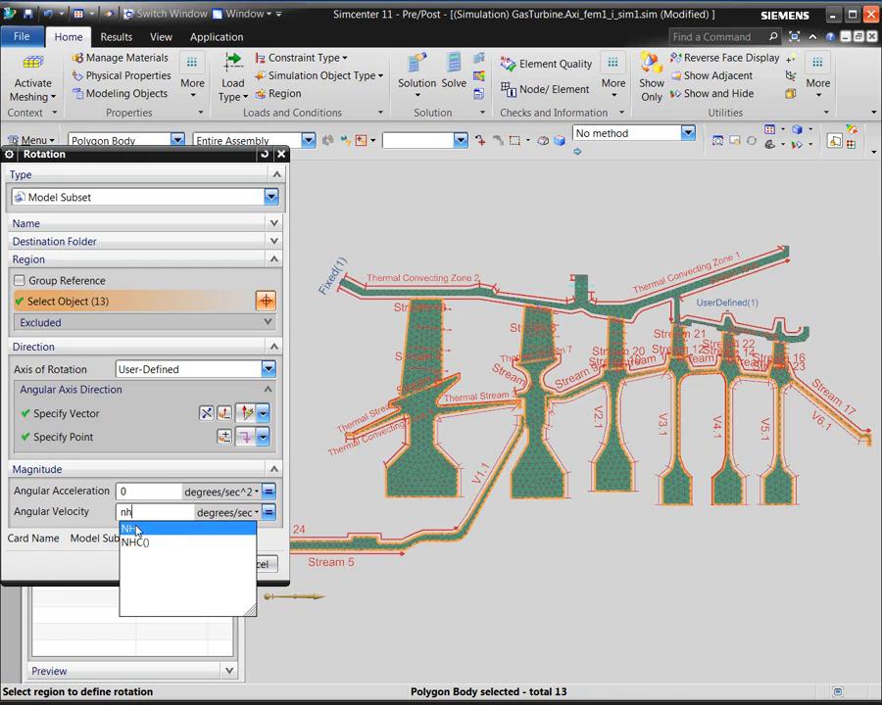
pyautogui.press('Return')
pyautogui.click(144, 565)
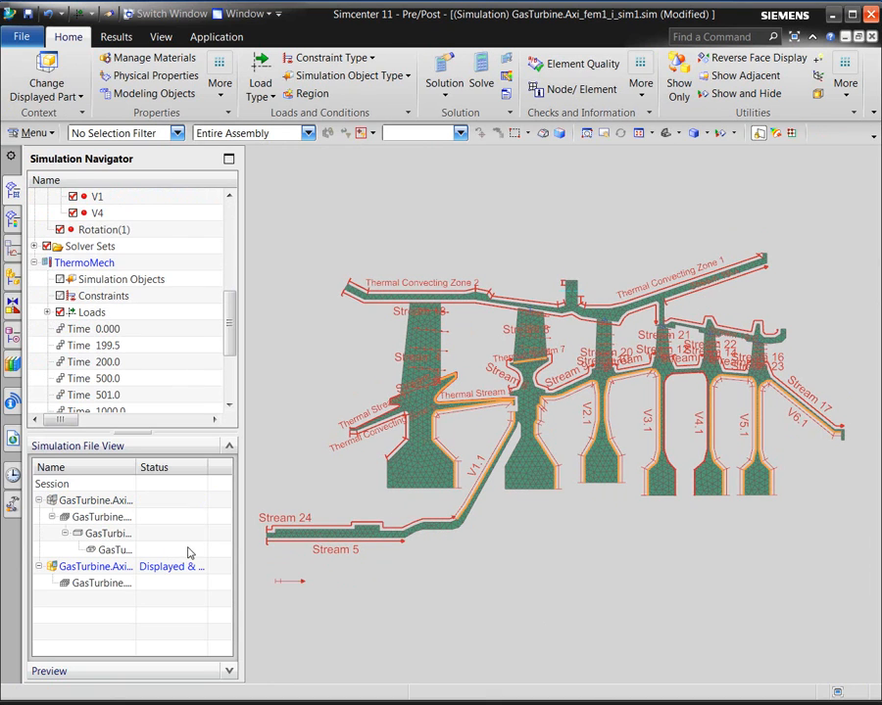
# Step: Apply a fixed constraint to the front end edges of the Stream 5 shaft, the Thermal Stream(1) arm and the Thermal Convecting Zone 2 casing
pyautogui.click(330, 58)
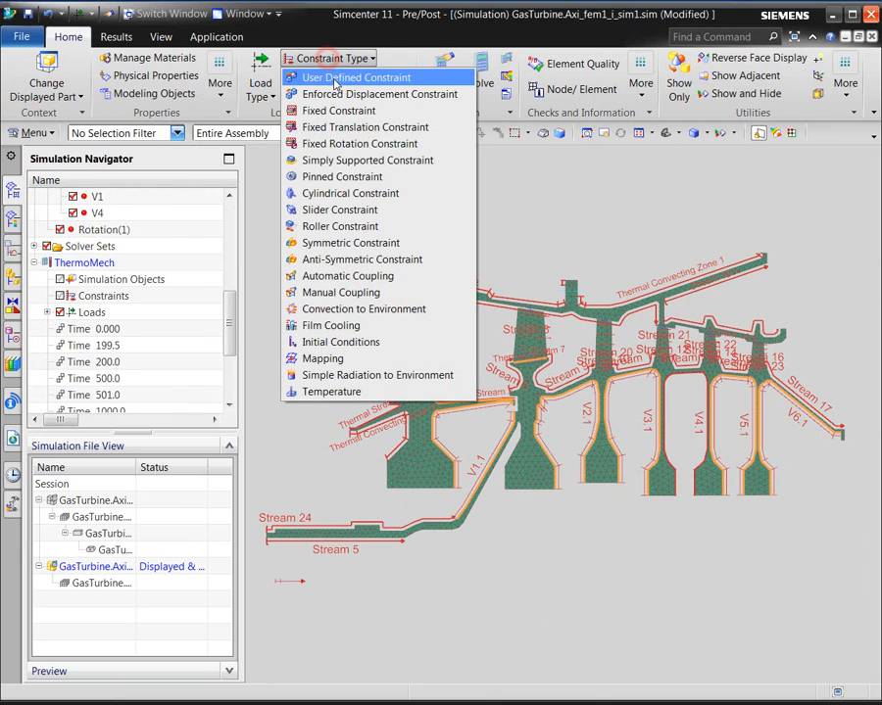
pyautogui.click(337, 110)
pyautogui.scroll(5, 256, 535)
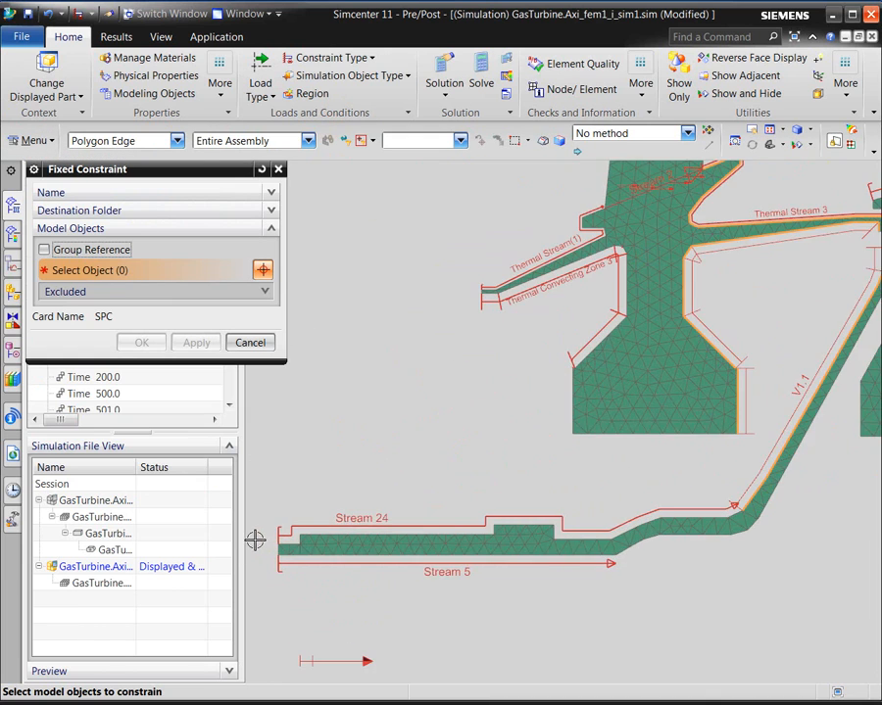
pyautogui.click(337, 560)
pyautogui.scroll(-6, 311, 601)
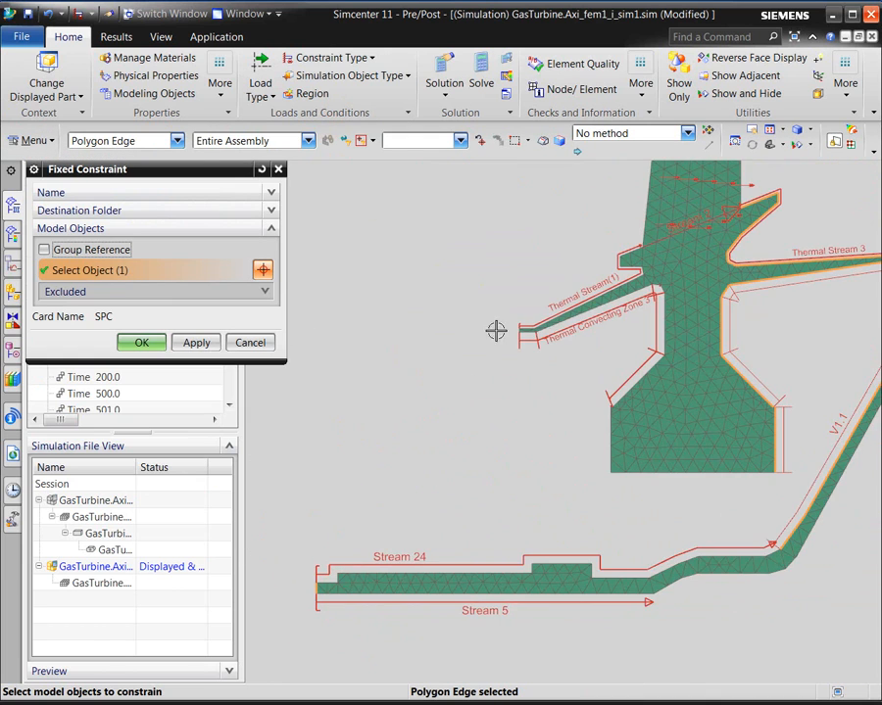
pyautogui.scroll(3, 526, 339)
pyautogui.scroll(2, 526, 339)
pyautogui.click(526, 392)
pyautogui.scroll(-4, 472, 568)
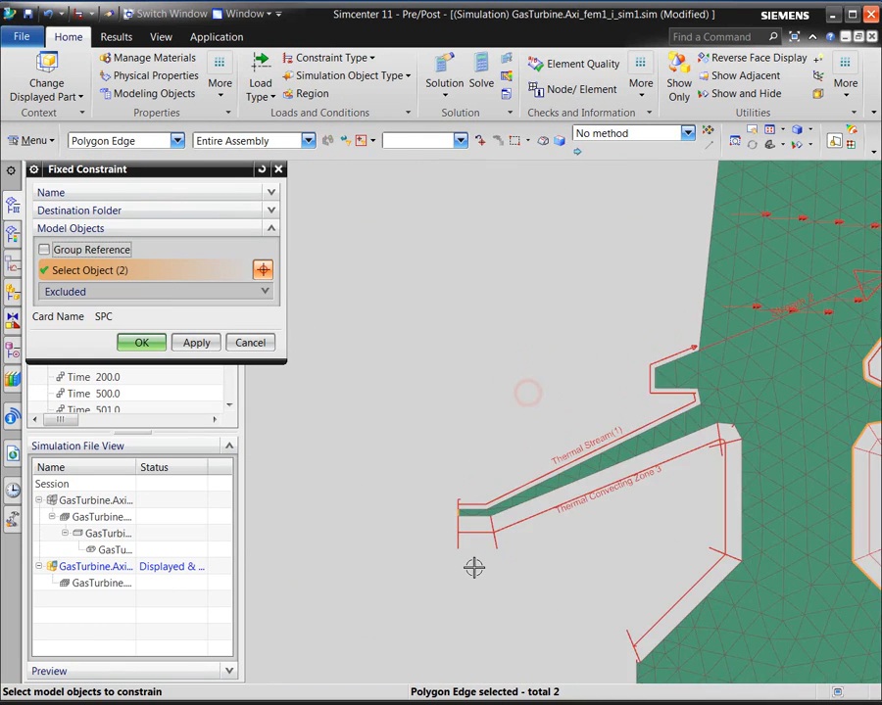
pyautogui.scroll(5, 419, 341)
pyautogui.click(419, 365)
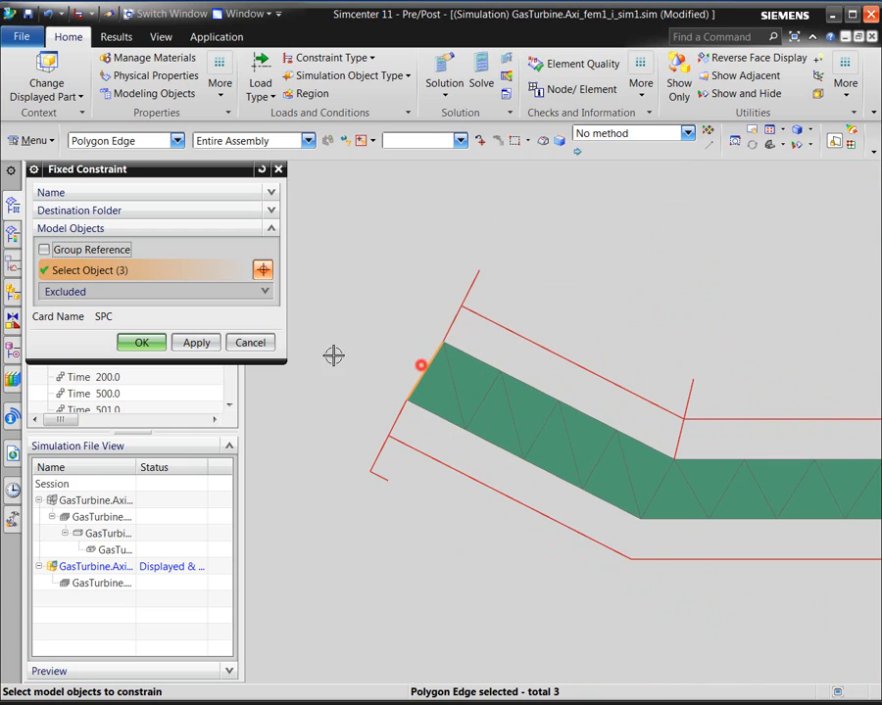
pyautogui.click(141, 341)
# Step: Start a user-defined constraint of type SPC ZX with DOF1 fixed
pyautogui.scroll(-4, 397, 315)
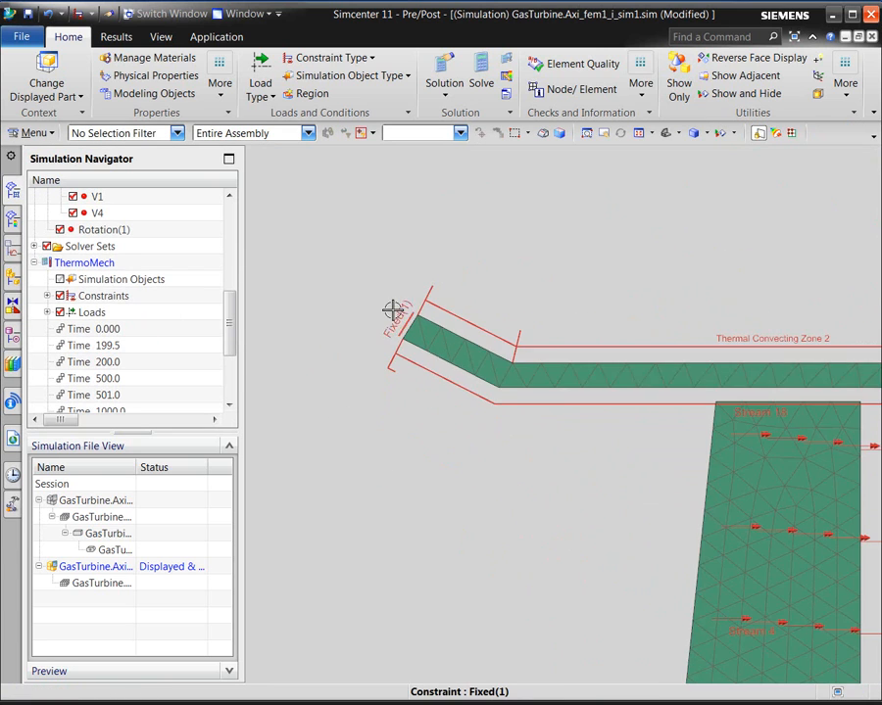
pyautogui.scroll(-3, 397, 328)
pyautogui.scroll(6, 702, 329)
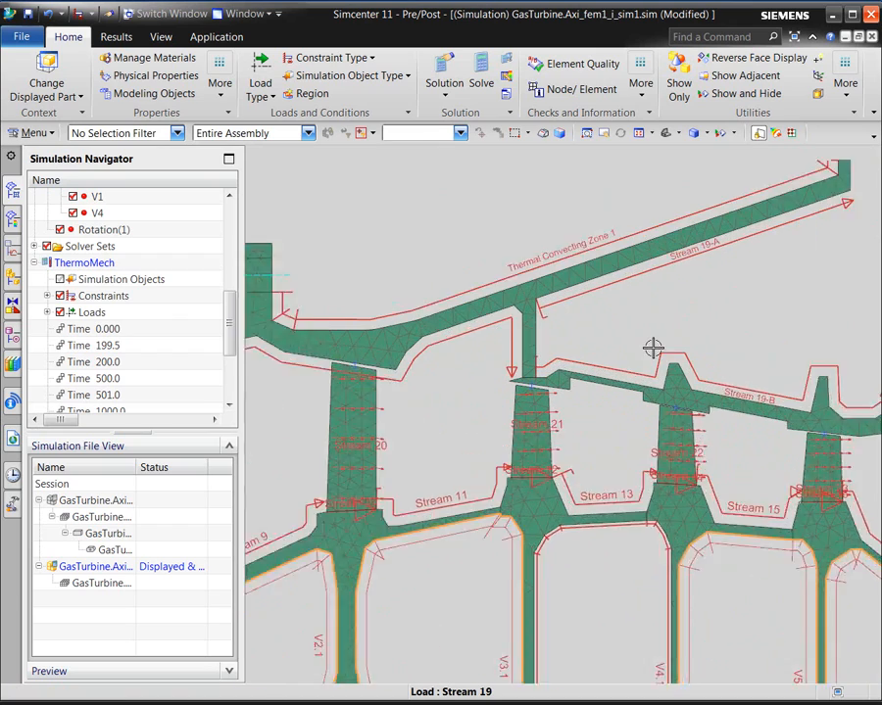
pyautogui.click(324, 58)
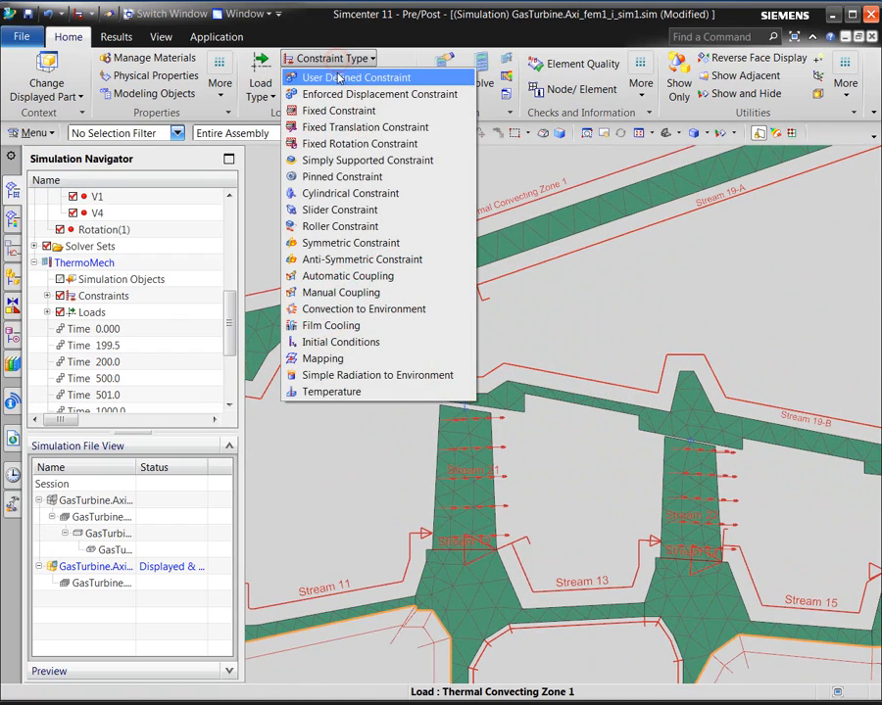
pyautogui.click(340, 79)
pyautogui.click(191, 212)
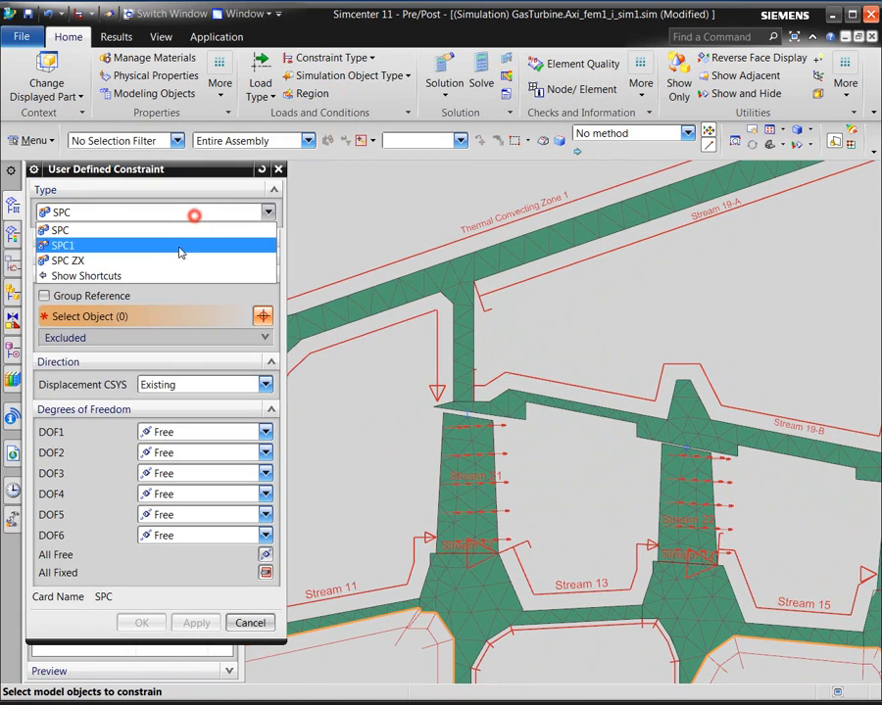
pyautogui.click(167, 264)
pyautogui.click(266, 386)
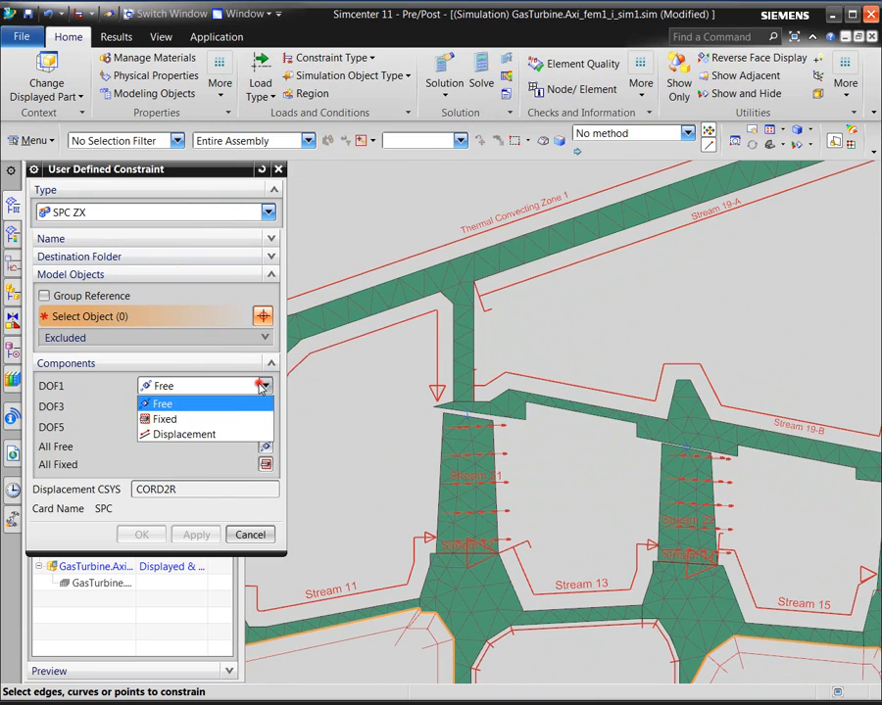
pyautogui.click(221, 425)
# Step: Apply the user-defined constraint to the top edge of the ring's raised peak above the Stream 22 blade, and create it
pyautogui.scroll(-2, 507, 423)
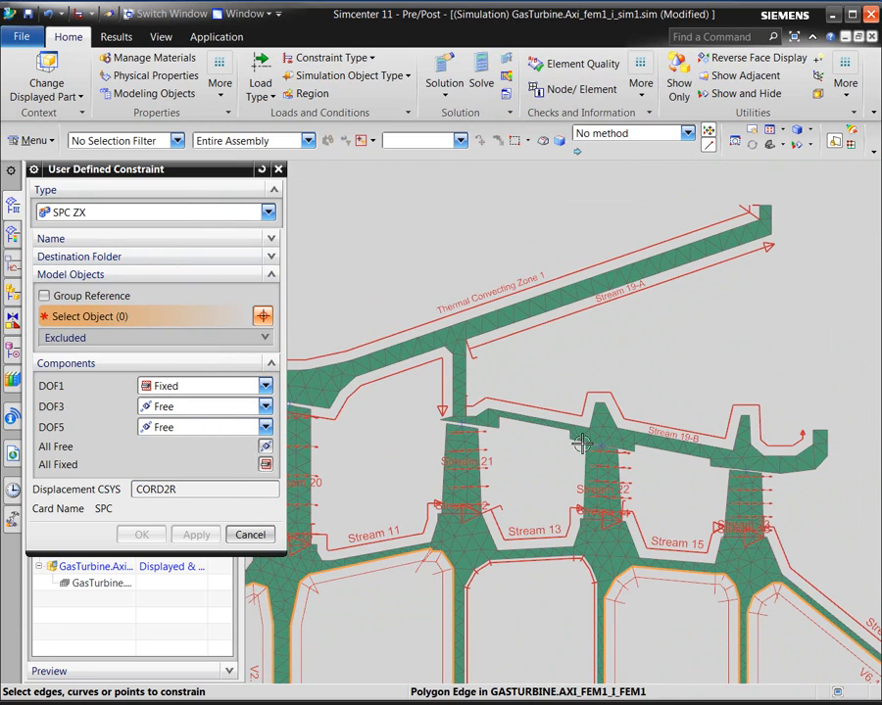
pyautogui.scroll(4, 584, 434)
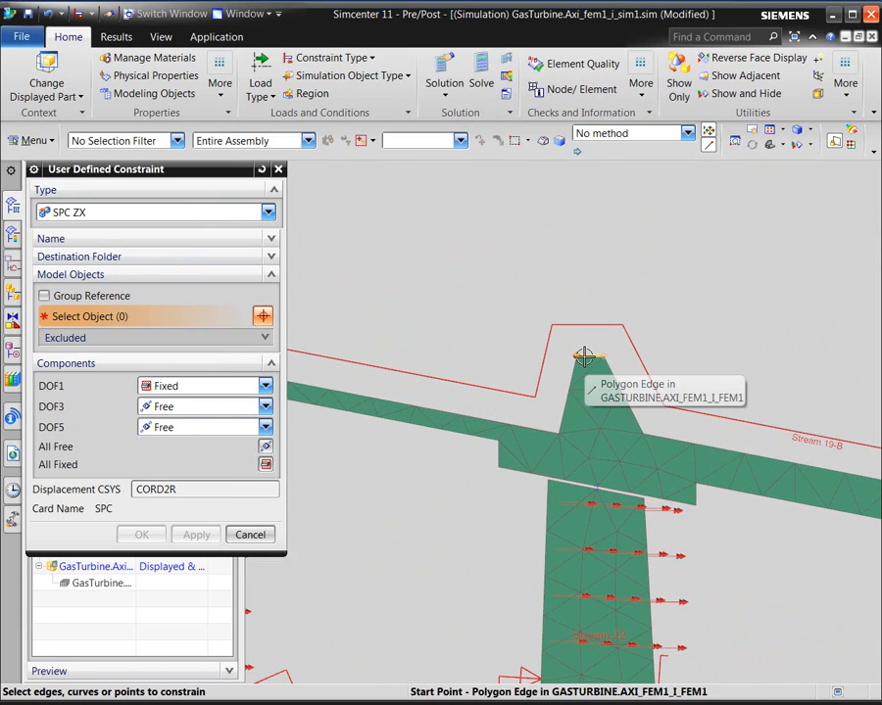
pyautogui.click(579, 355)
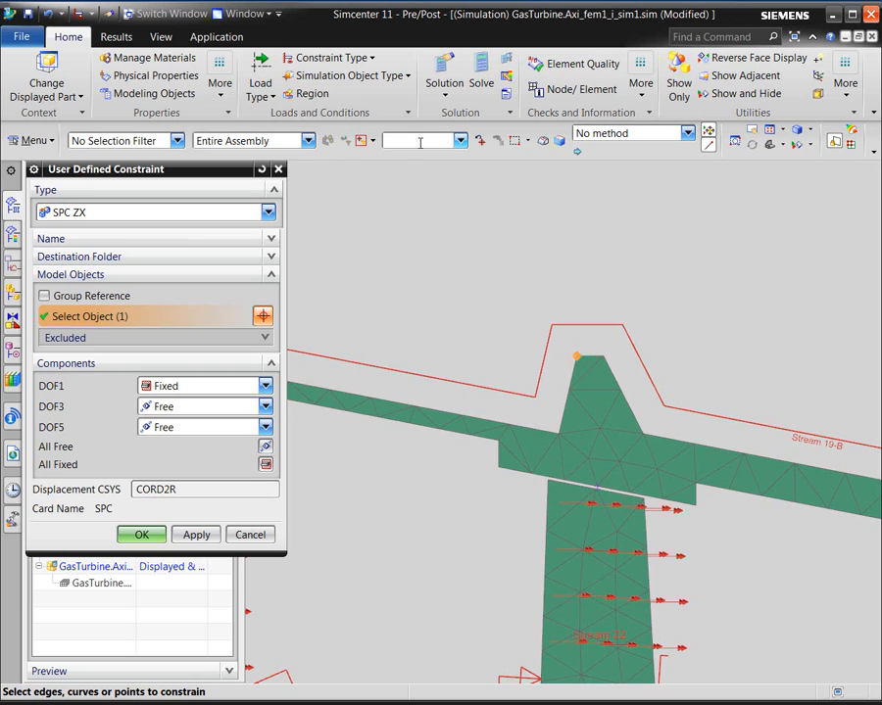
pyautogui.click(483, 142)
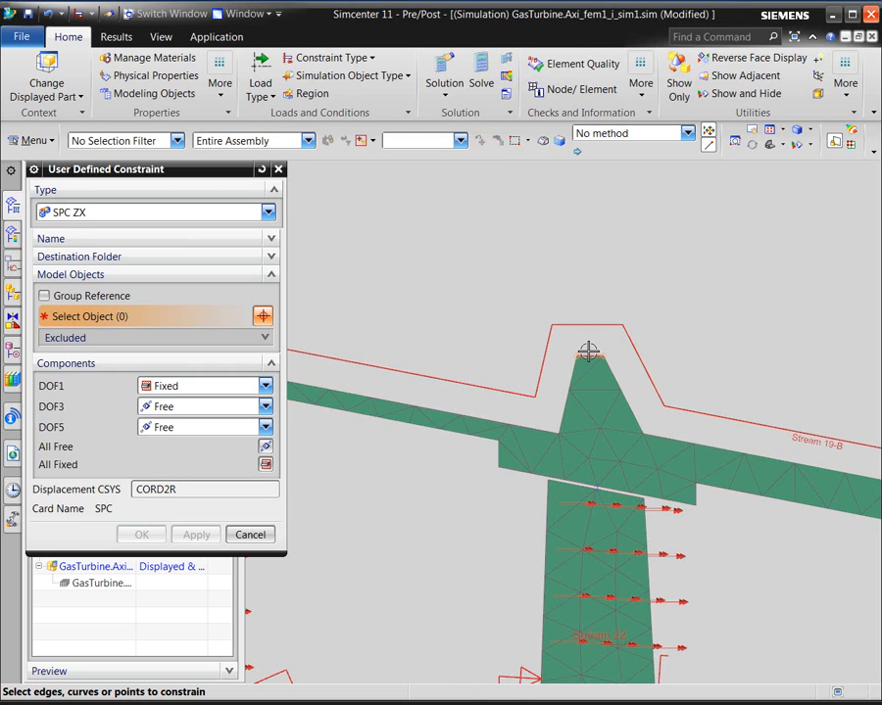
pyautogui.click(584, 352)
pyautogui.click(128, 535)
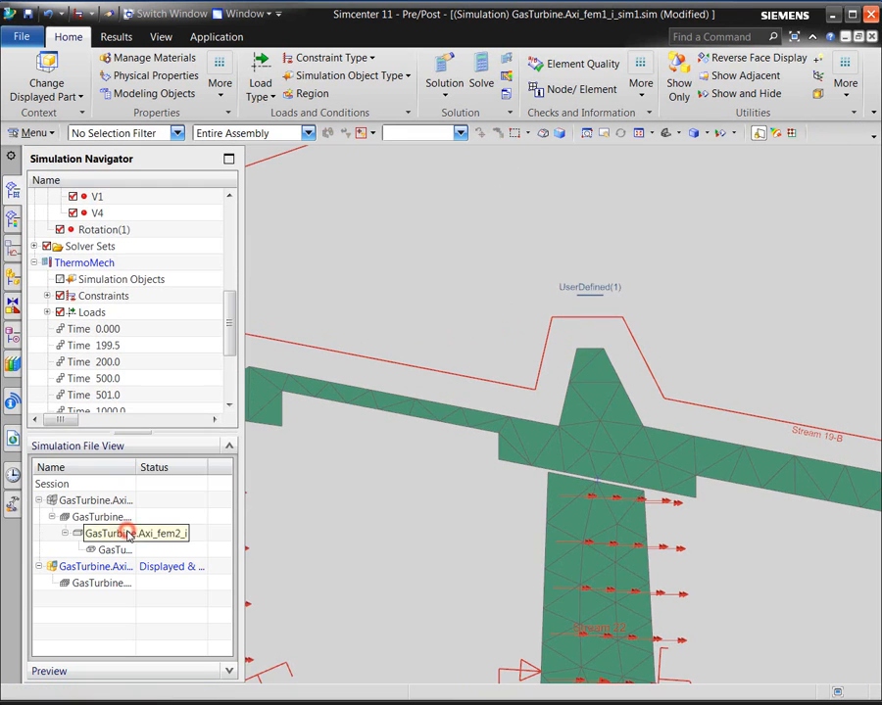
pyautogui.scroll(-5, 612, 351)
pyautogui.scroll(-3, 637, 349)
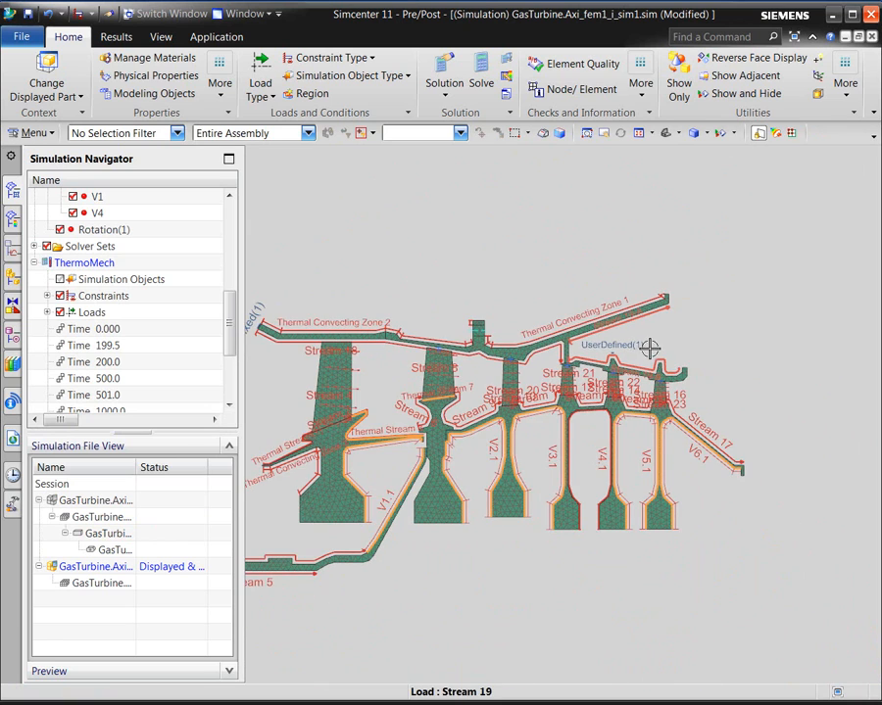
# Step: Solve the ThermoMech solution, and close the analysis job monitor and the model check information report
pyautogui.scroll(-2, 783, 365)
pyautogui.scroll(1, 404, 429)
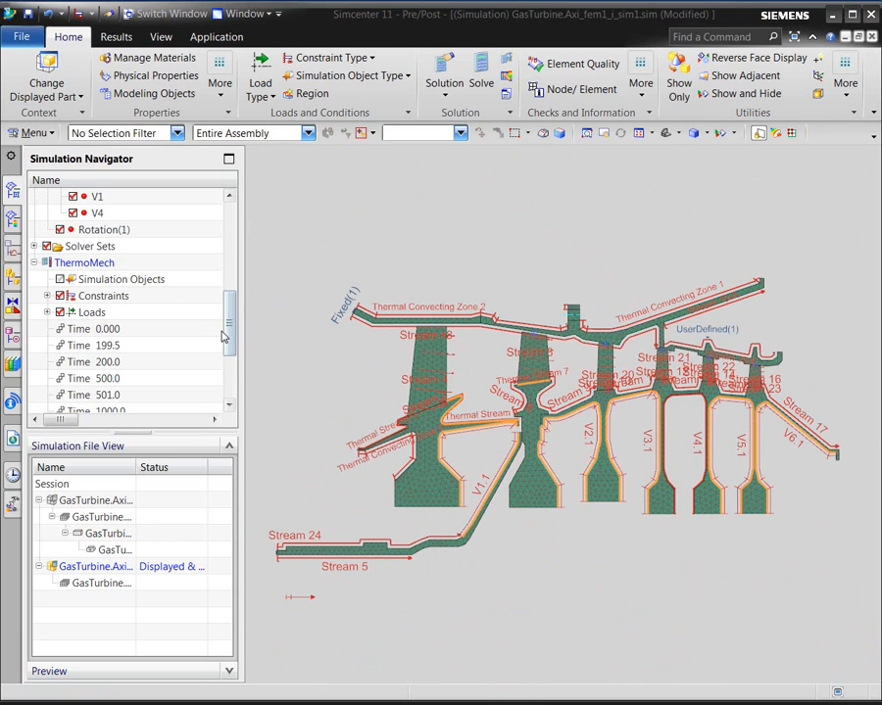
pyautogui.rightClick(95, 268)
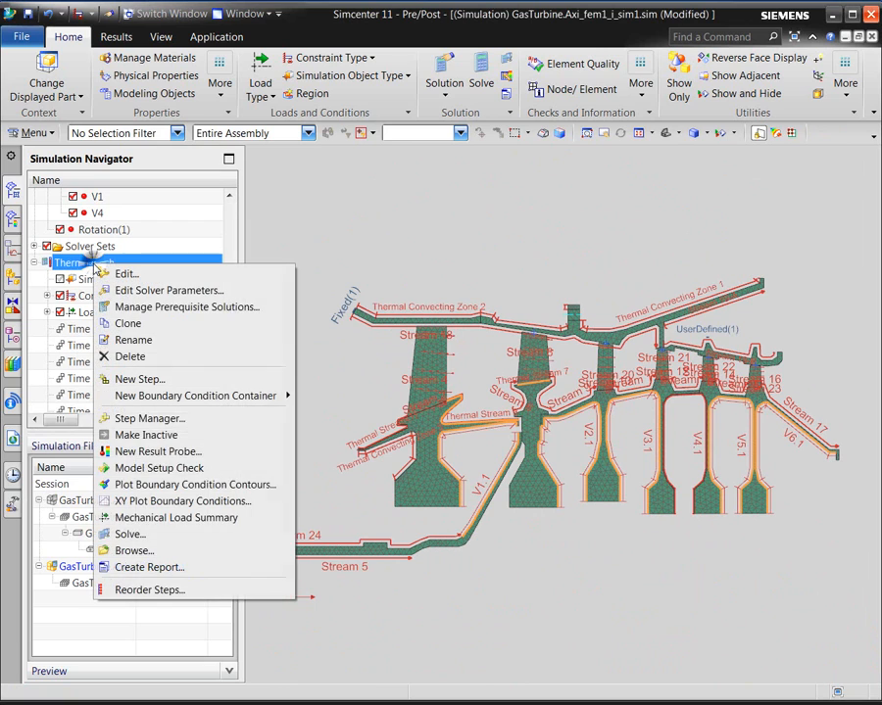
pyautogui.click(141, 536)
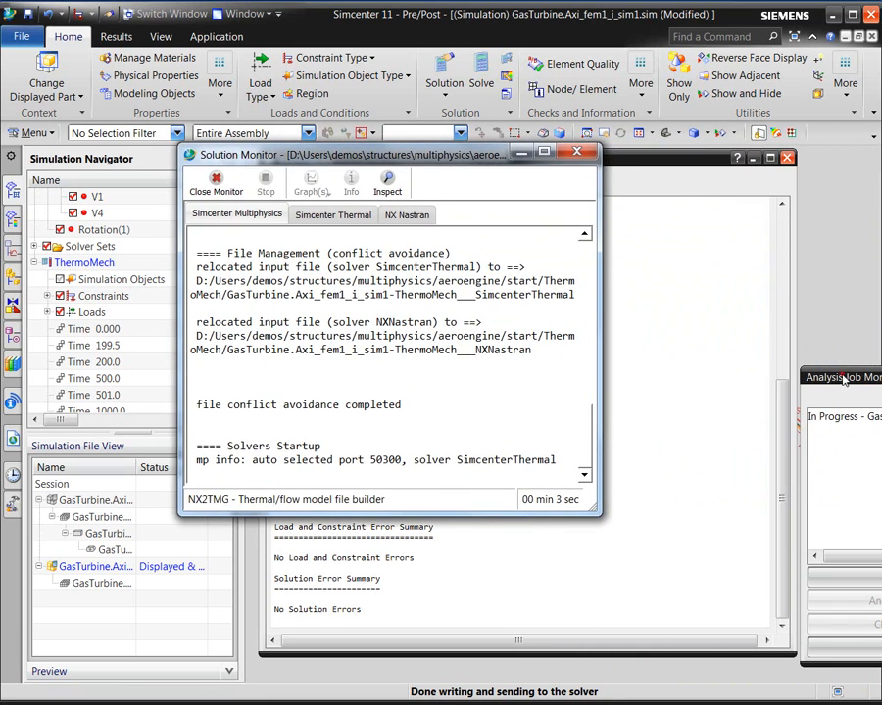
pyautogui.moveTo(842, 379); pyautogui.dragTo(636, 335)
pyautogui.click(697, 605)
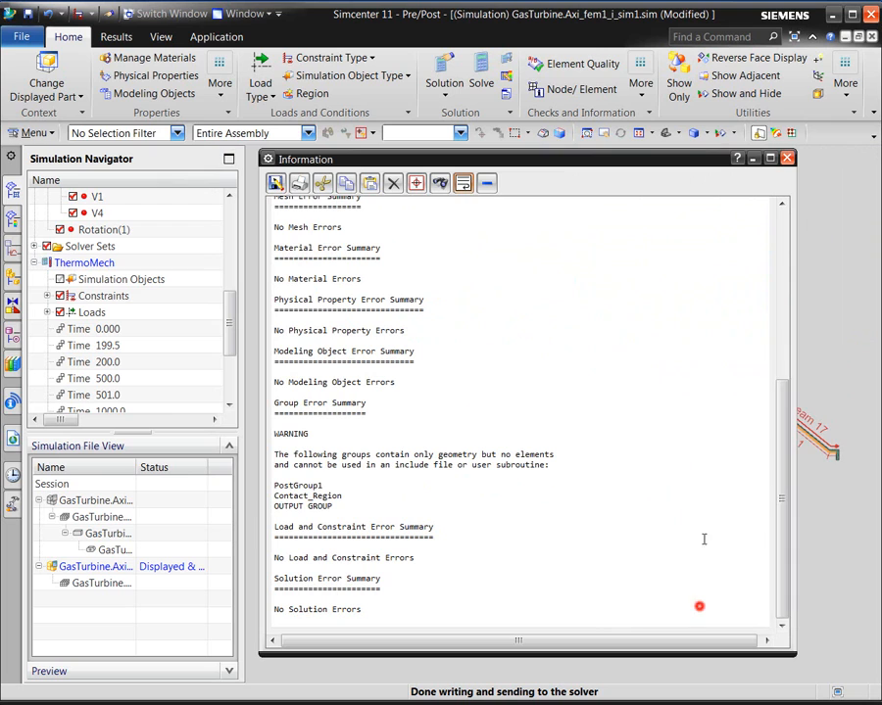
pyautogui.click(785, 158)
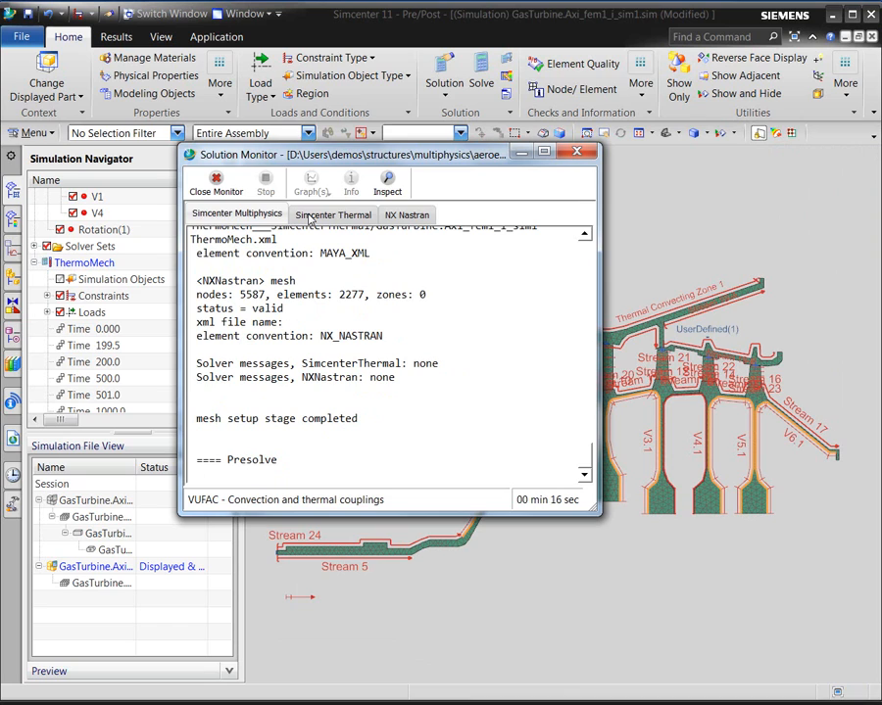
# Step: Check the Simcenter Thermal and NX Nastran solver messages in the solution monitor while the solve runs
pyautogui.click(311, 217)
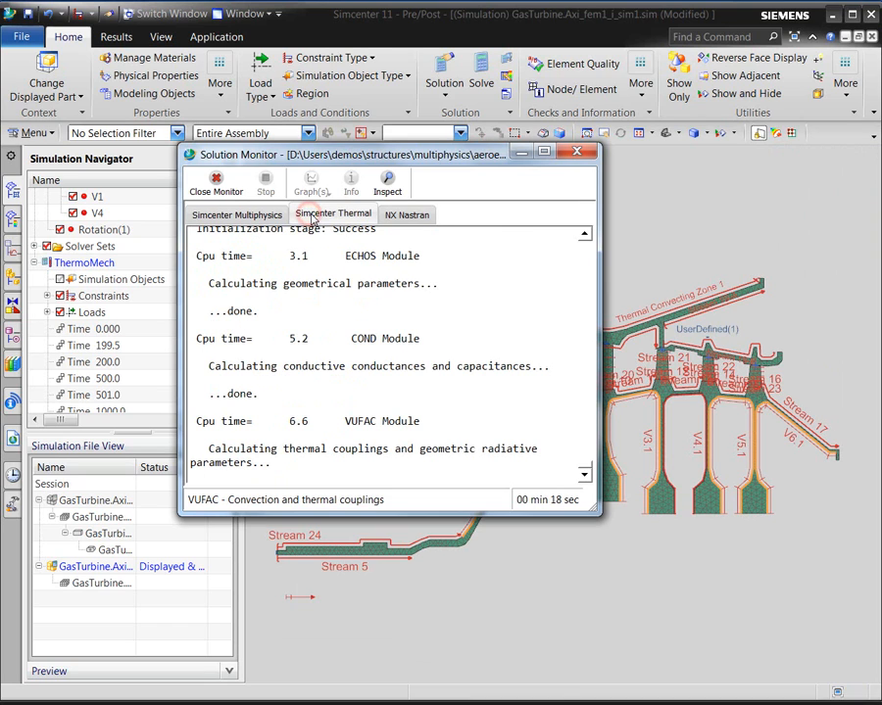
pyautogui.click(413, 216)
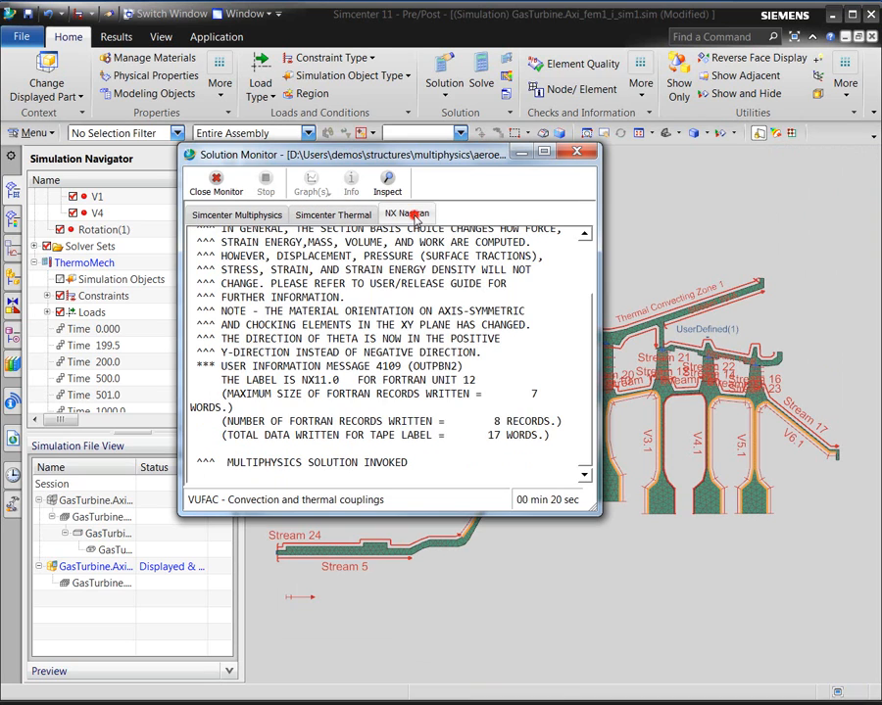
pyautogui.click(327, 217)
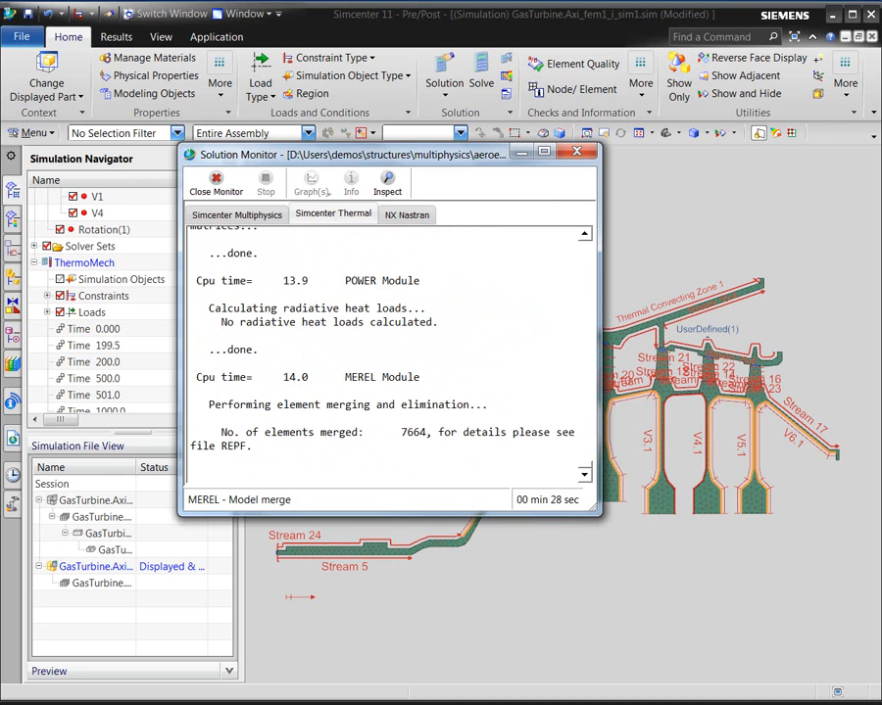
# Step: Track the full model's Simcenter Thermal solid temperature graph during the solve, dismiss it, and decline the review of solver messages
pyautogui.click(310, 186)
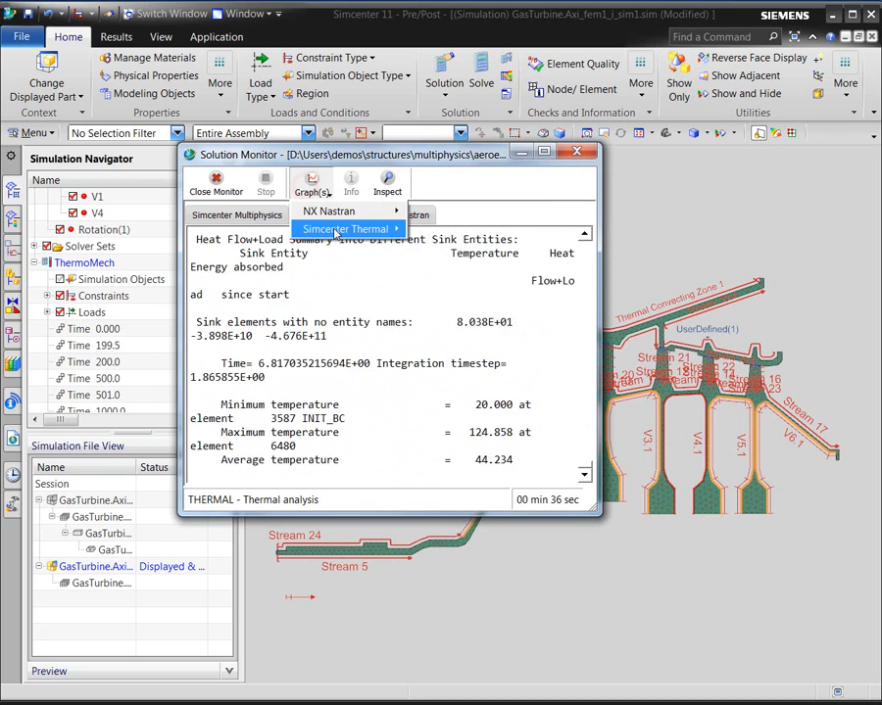
pyautogui.moveTo(338, 229)
pyautogui.moveTo(449, 249)
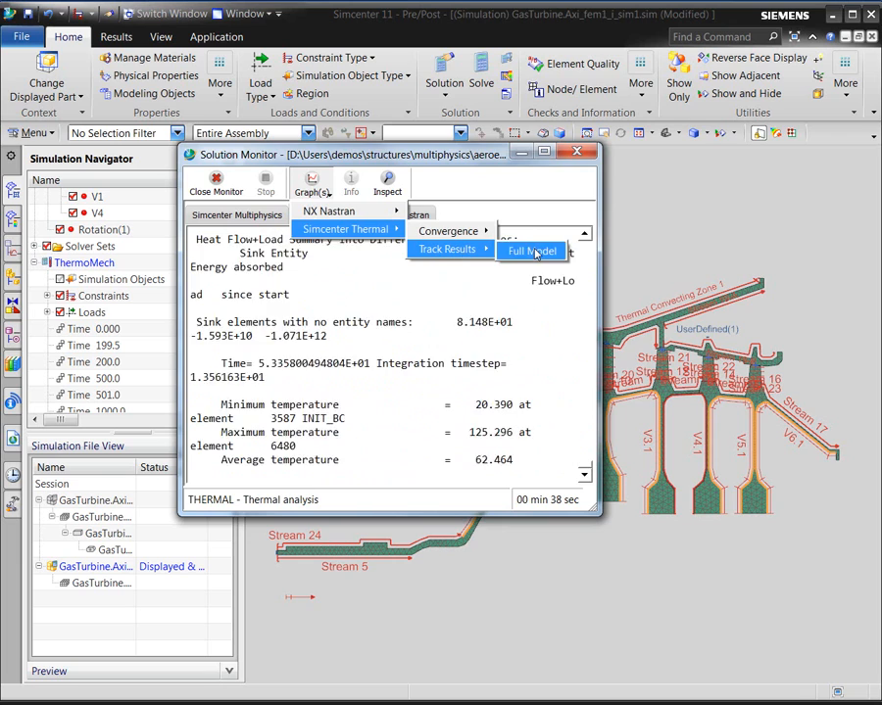
pyautogui.click(535, 253)
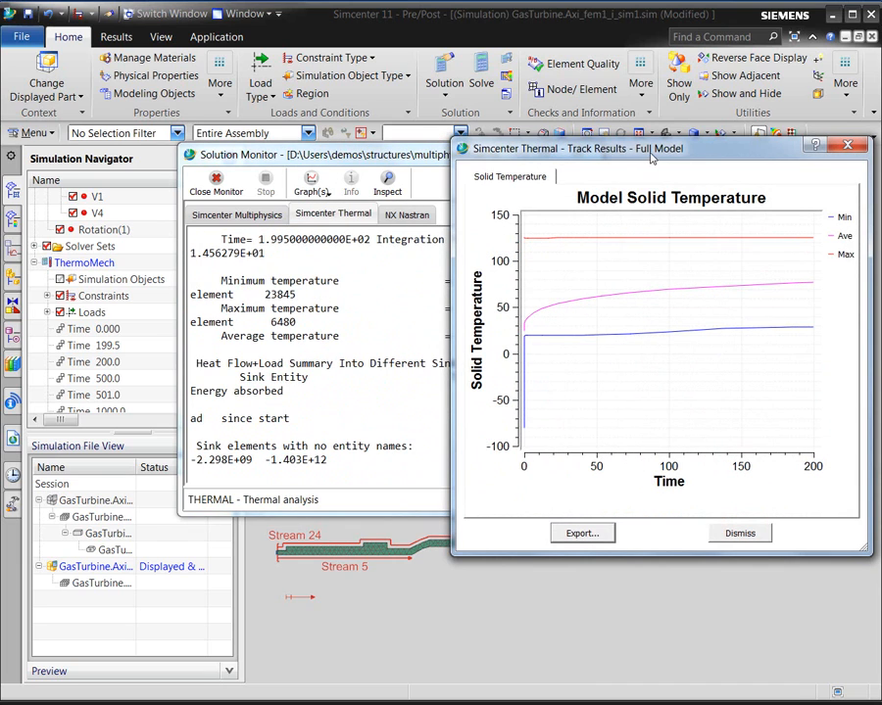
pyautogui.moveTo(641, 152); pyautogui.dragTo(568, 125)
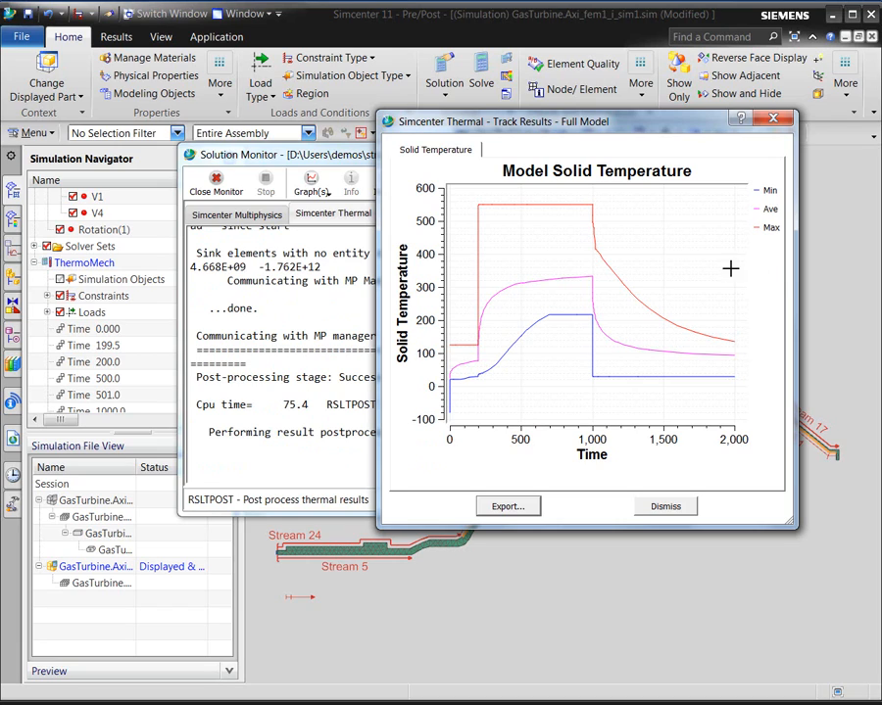
pyautogui.click(665, 506)
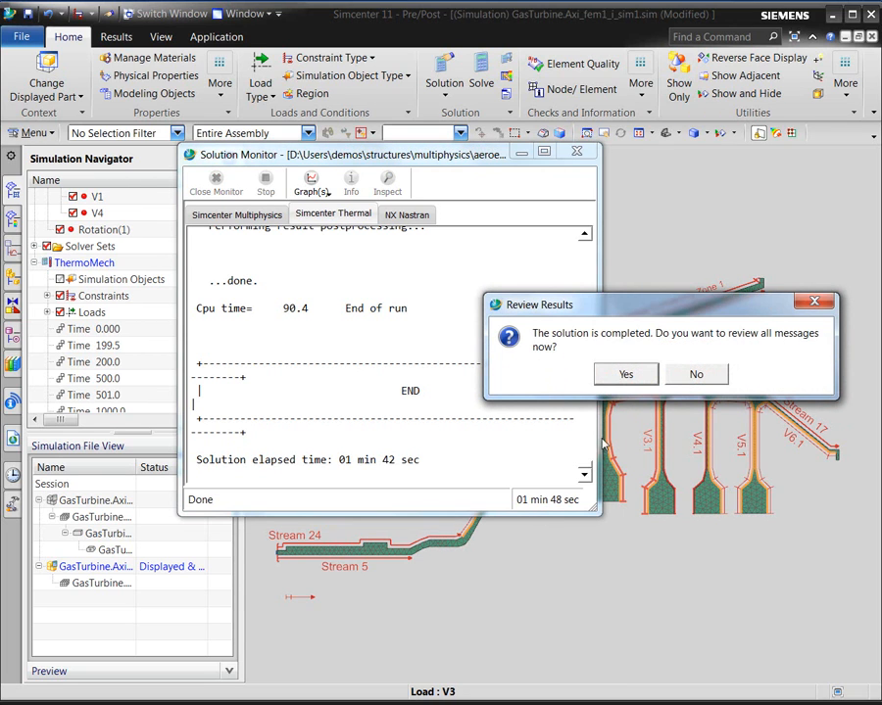
pyautogui.click(696, 376)
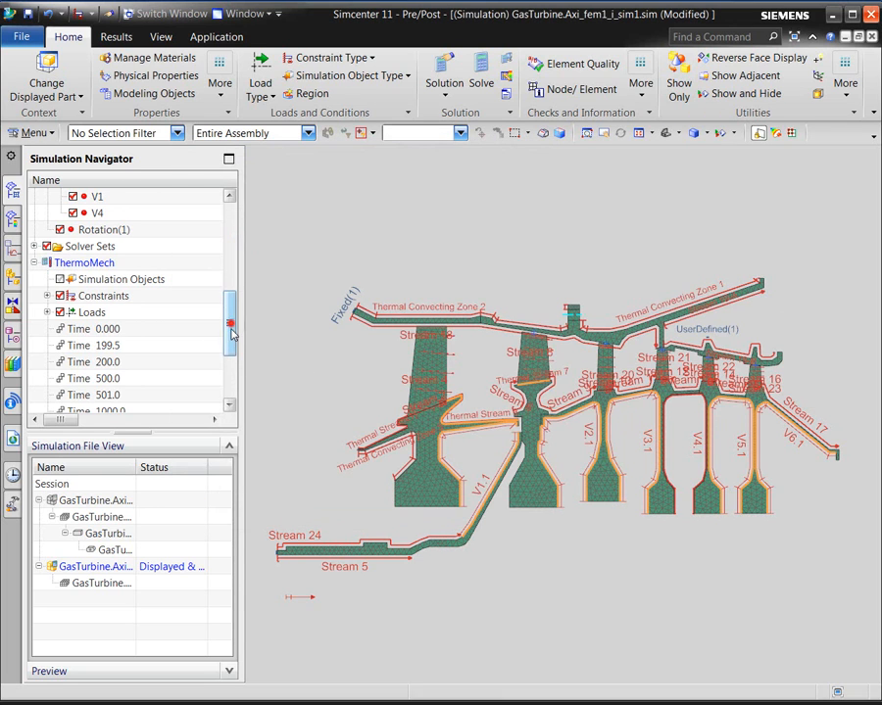
# Step: Open the ThermoMech structural results and display the nodal displacement for Time 0.000, Increment 1
pyautogui.scroll(-3, 232, 335)
pyautogui.click(46, 329)
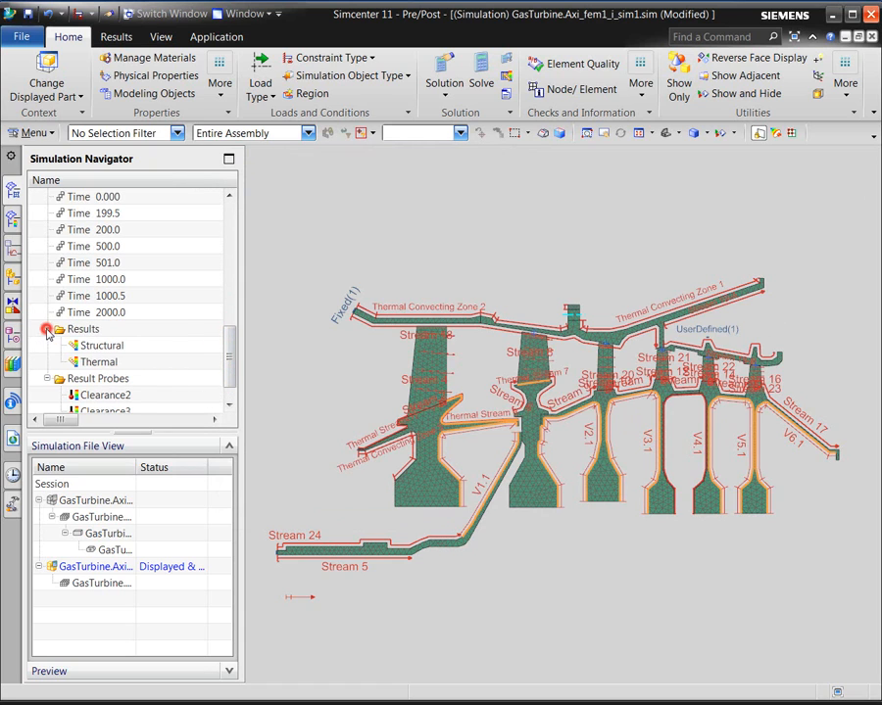
pyautogui.doubleClick(82, 347)
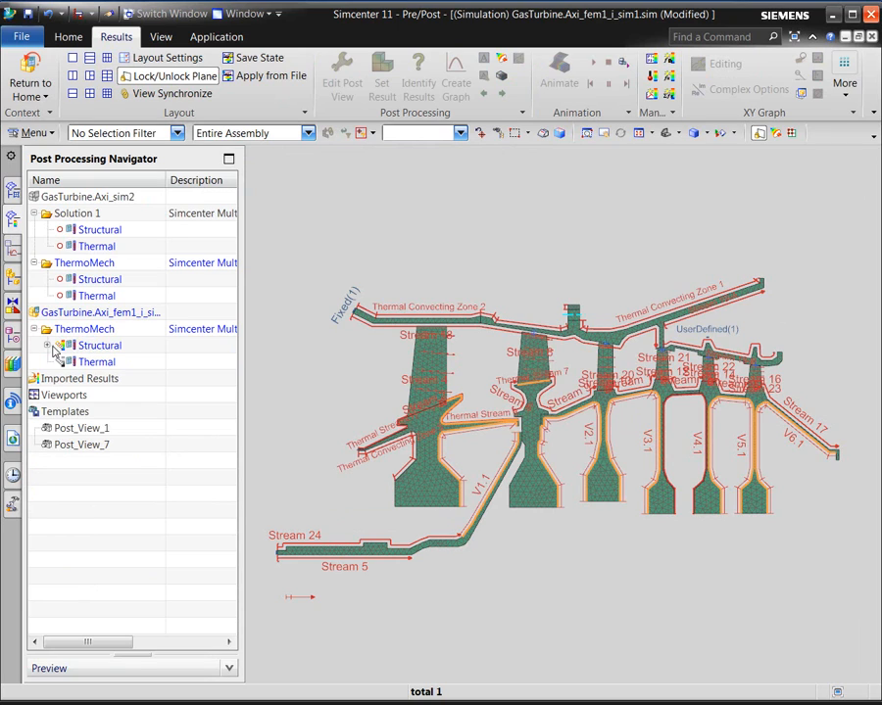
pyautogui.click(47, 346)
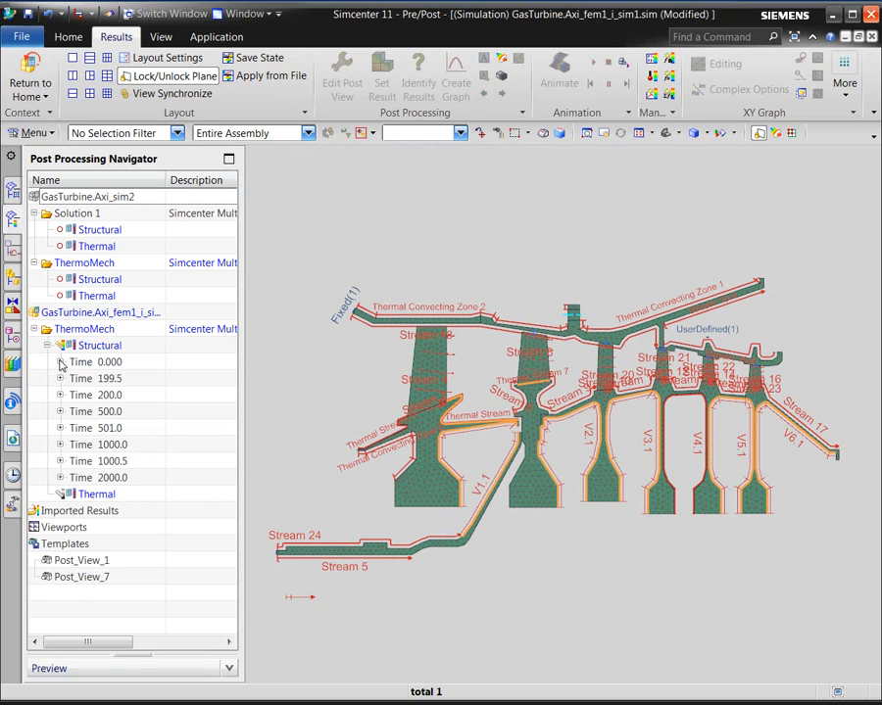
pyautogui.click(59, 363)
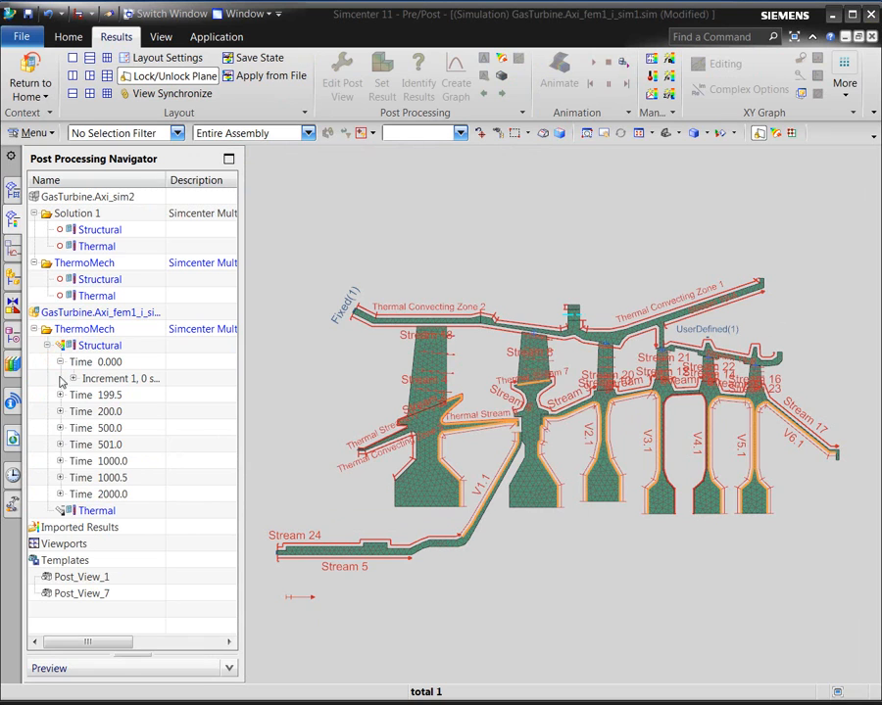
pyautogui.click(74, 379)
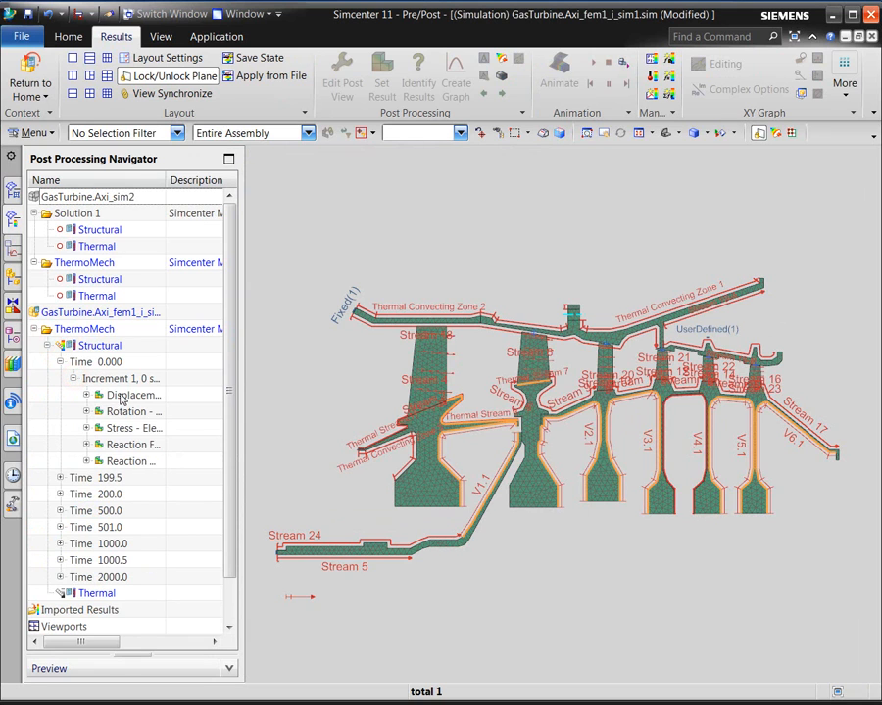
pyautogui.doubleClick(121, 395)
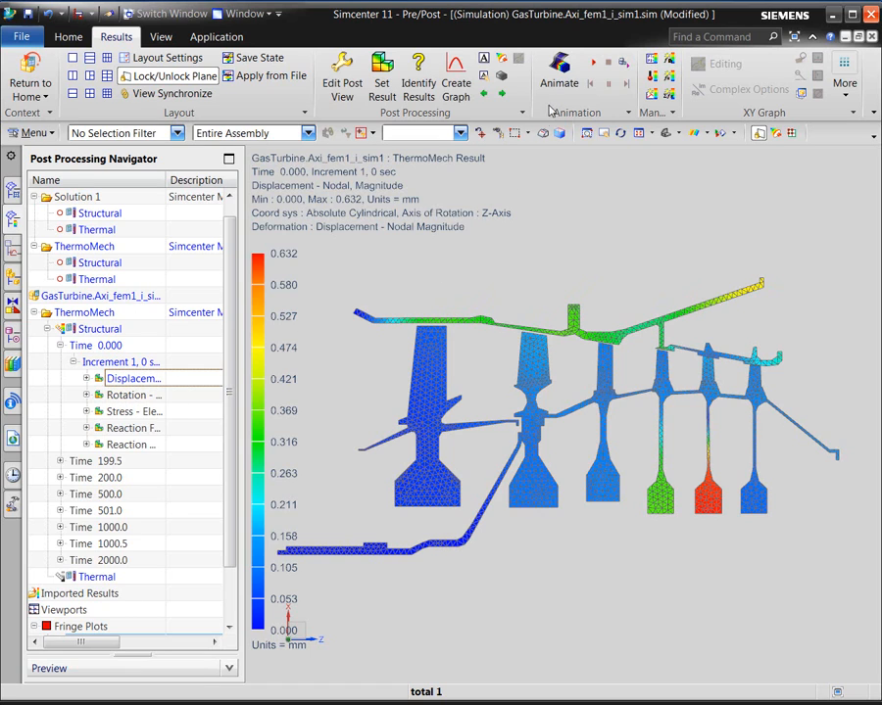
# Step: Animate the displacement over iterations from Time 0.000 to Time 2000.0 with a synchronized frame delay of 100 ms
pyautogui.click(558, 70)
pyautogui.click(231, 186)
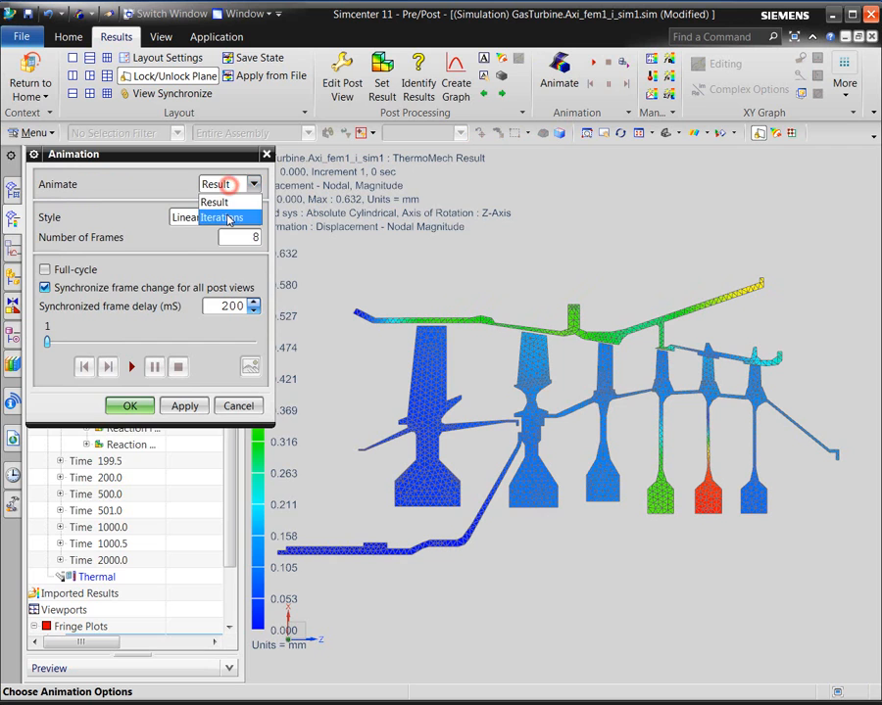
pyautogui.click(225, 215)
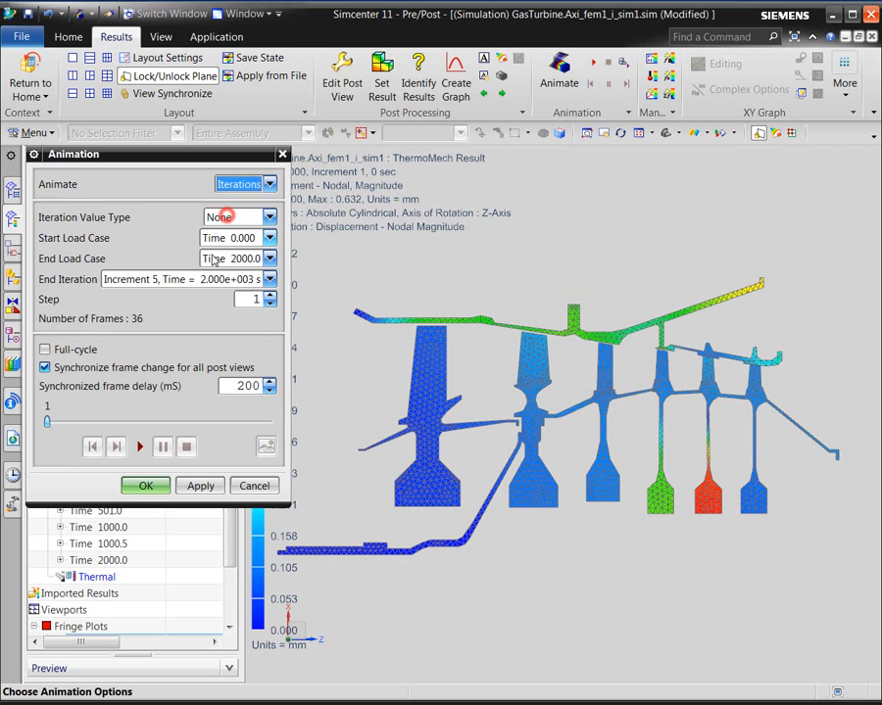
pyautogui.click(141, 447)
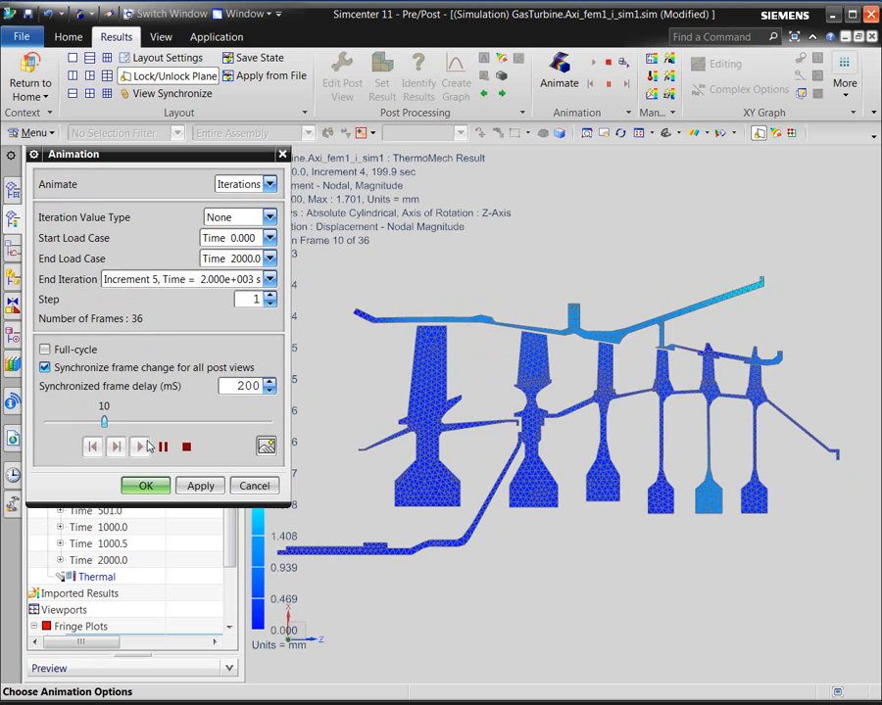
pyautogui.click(269, 391)
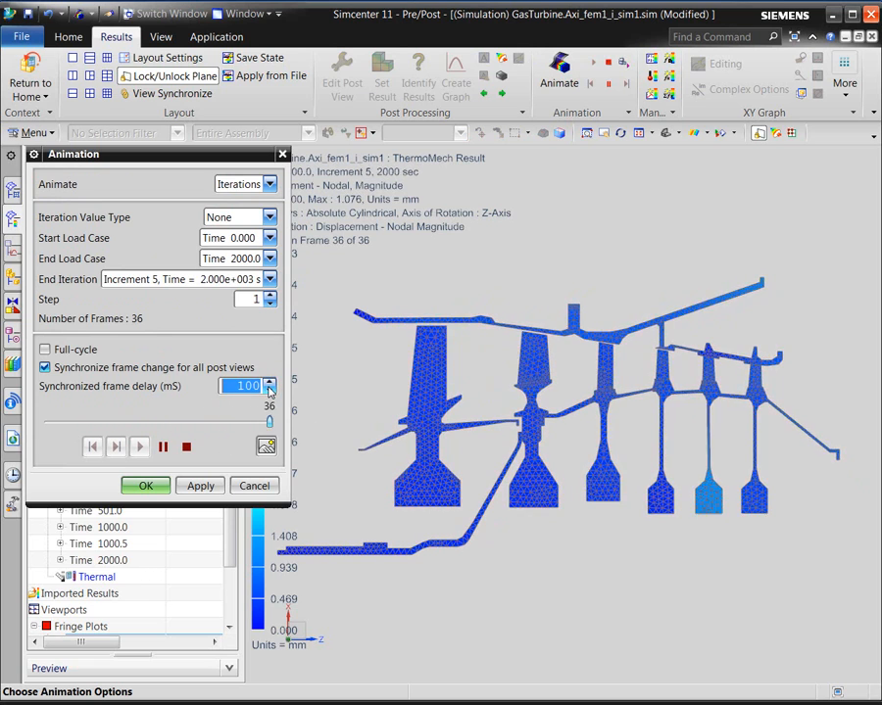
pyautogui.click(269, 391)
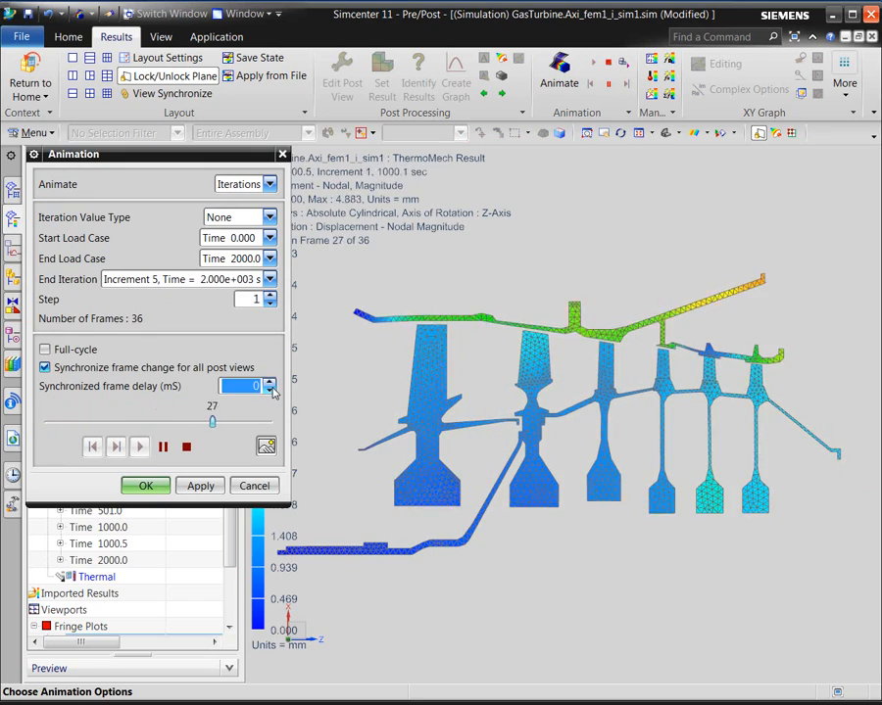
pyautogui.click(271, 385)
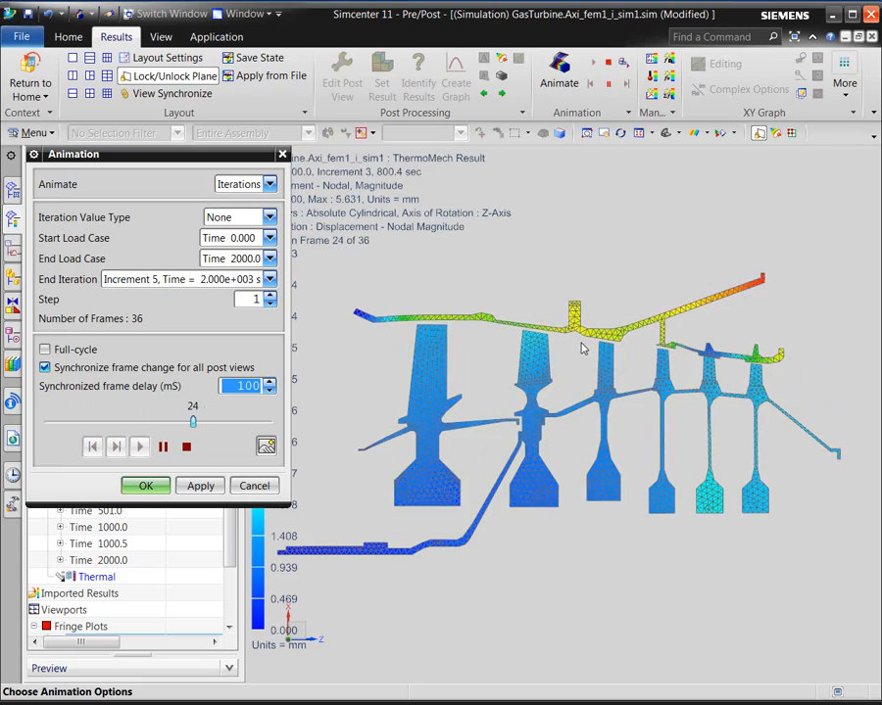
# Step: Examine the animated displacement of the blades and casing up close, stop the playback and close the animation settings
pyautogui.keyDown('ctrl'); pyautogui.moveTo(589, 343); pyautogui.dragTo(533, 399, button='middle'); pyautogui.keyUp('ctrl')
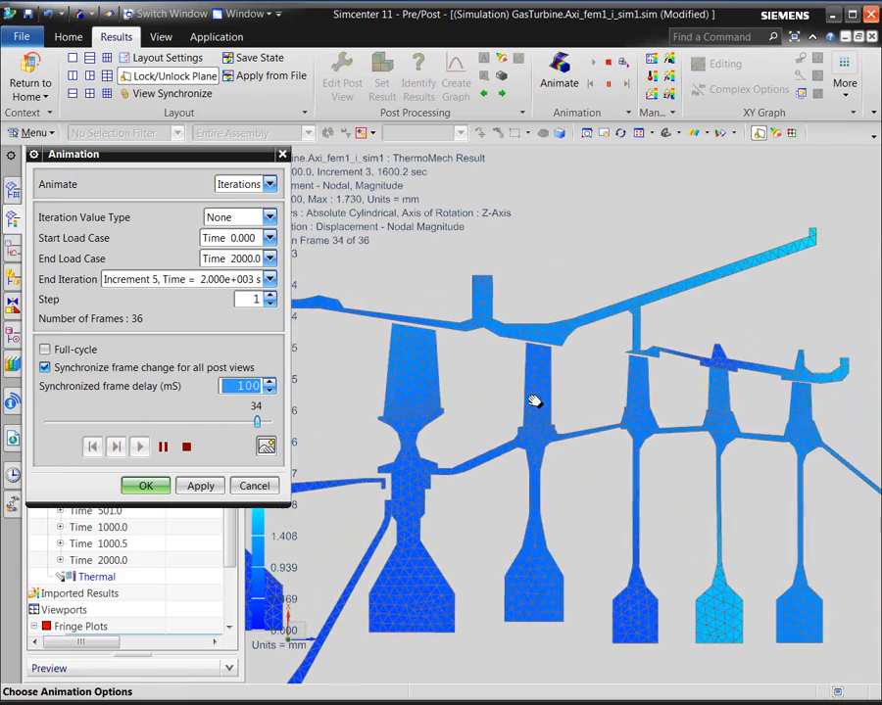
pyautogui.keyDown('ctrl'); pyautogui.moveTo(699, 369); pyautogui.dragTo(732, 154, button='middle'); pyautogui.keyUp('ctrl')
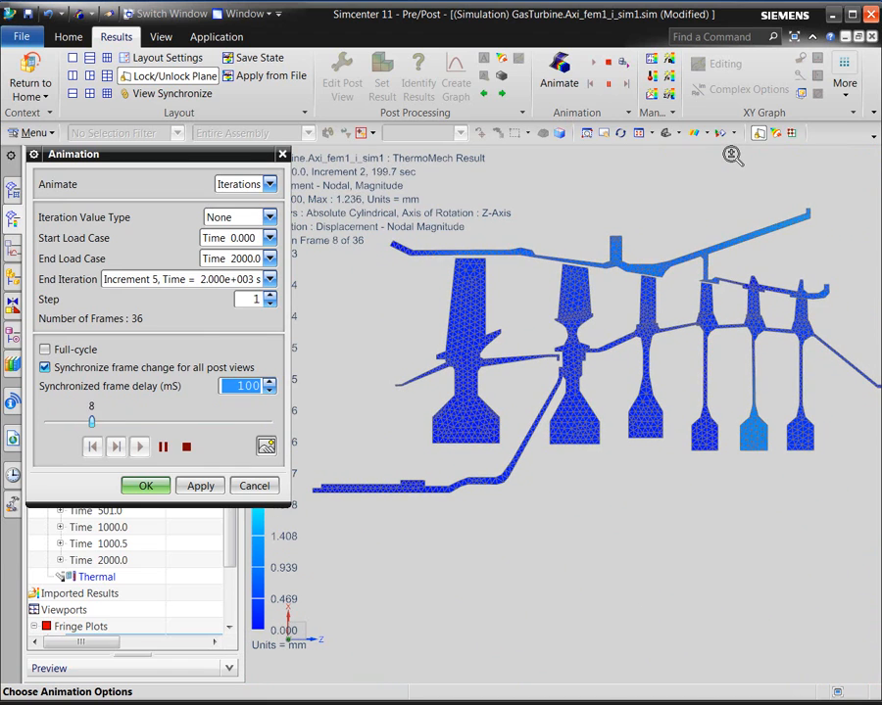
pyautogui.click(186, 446)
pyautogui.click(253, 487)
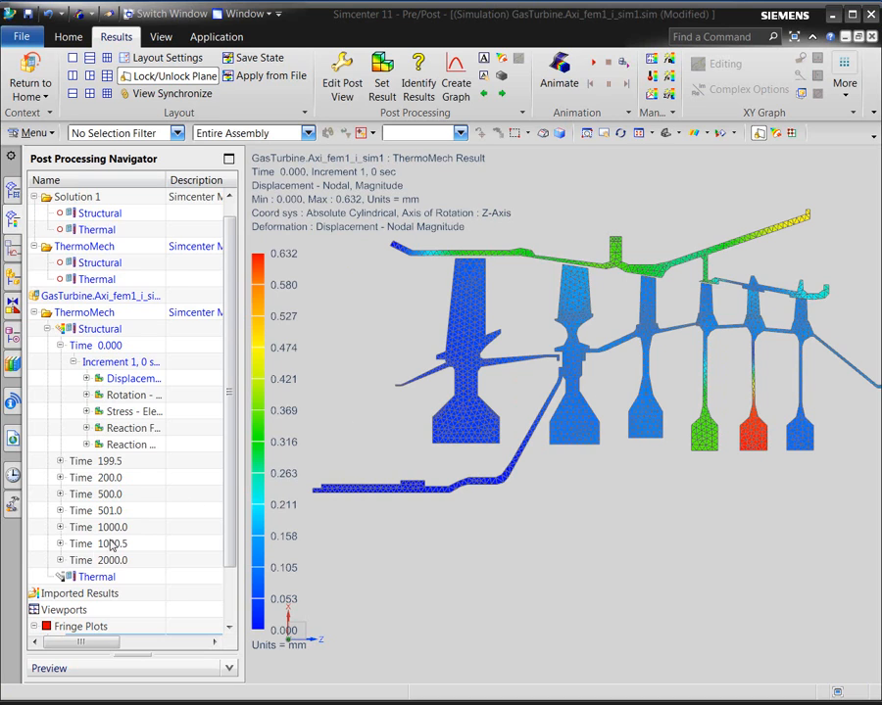
# Step: Load the ThermoMech thermal results and display the nodal temperature for Time 0.000, Increment 1
pyautogui.click(47, 577)
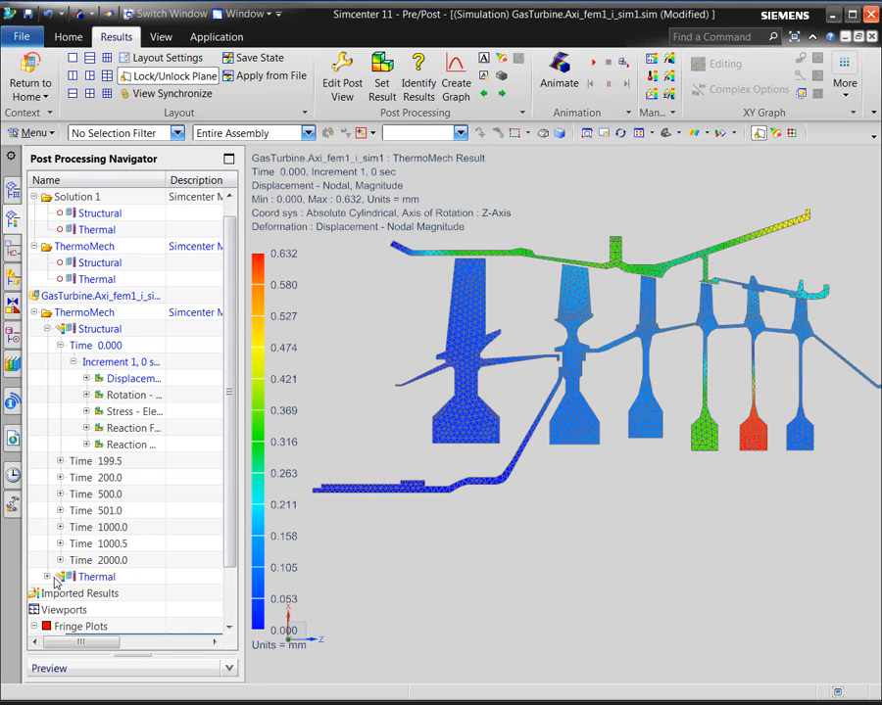
pyautogui.click(60, 494)
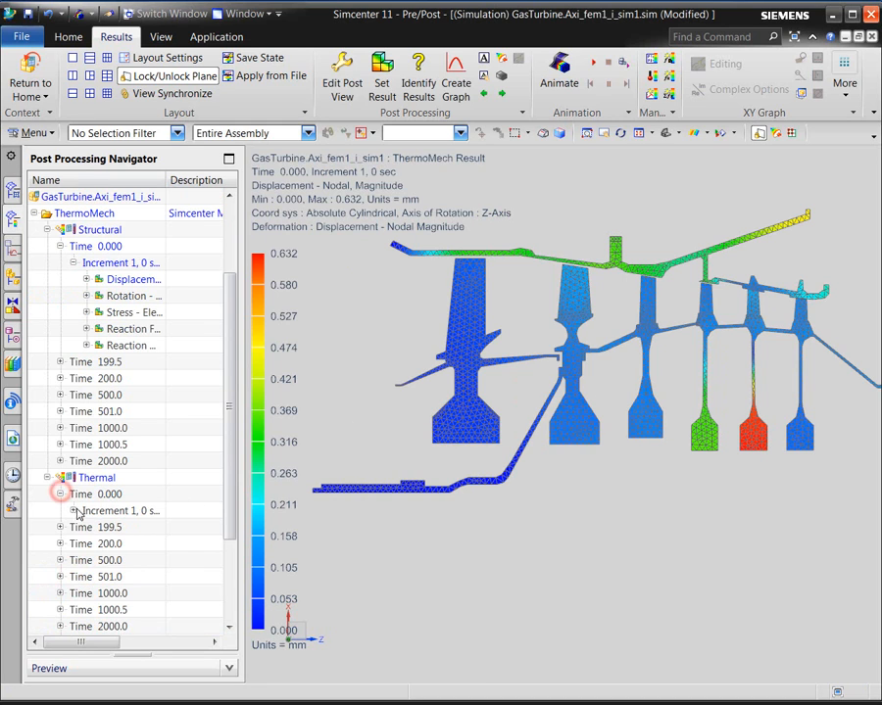
pyautogui.click(74, 510)
pyautogui.doubleClick(121, 477)
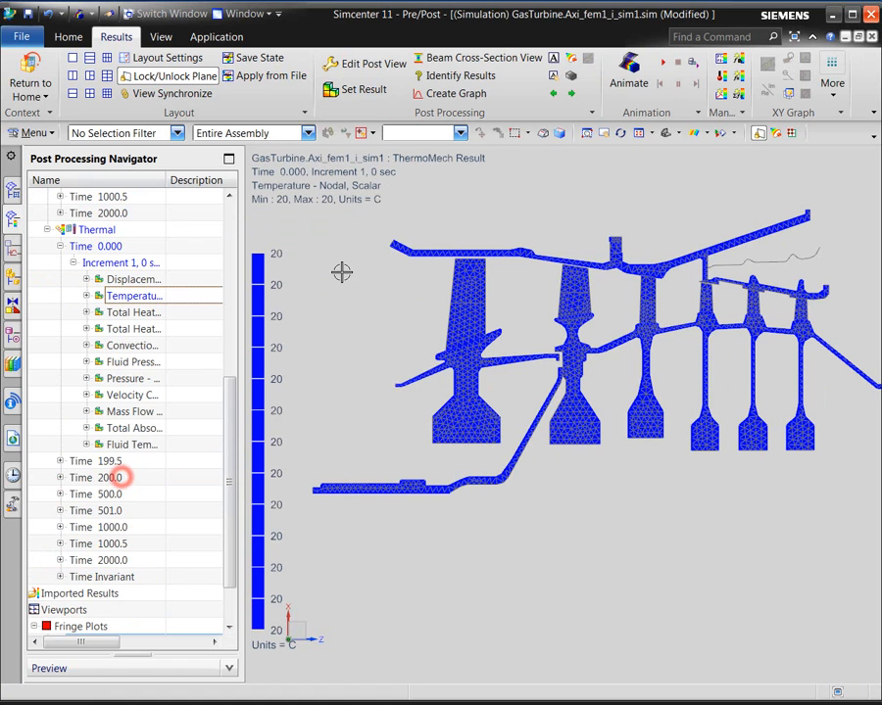
# Step: Animate the temperature over iterations from Time 0.000 to Time 2000.0, moving the animation settings clear of the result legend
pyautogui.click(623, 76)
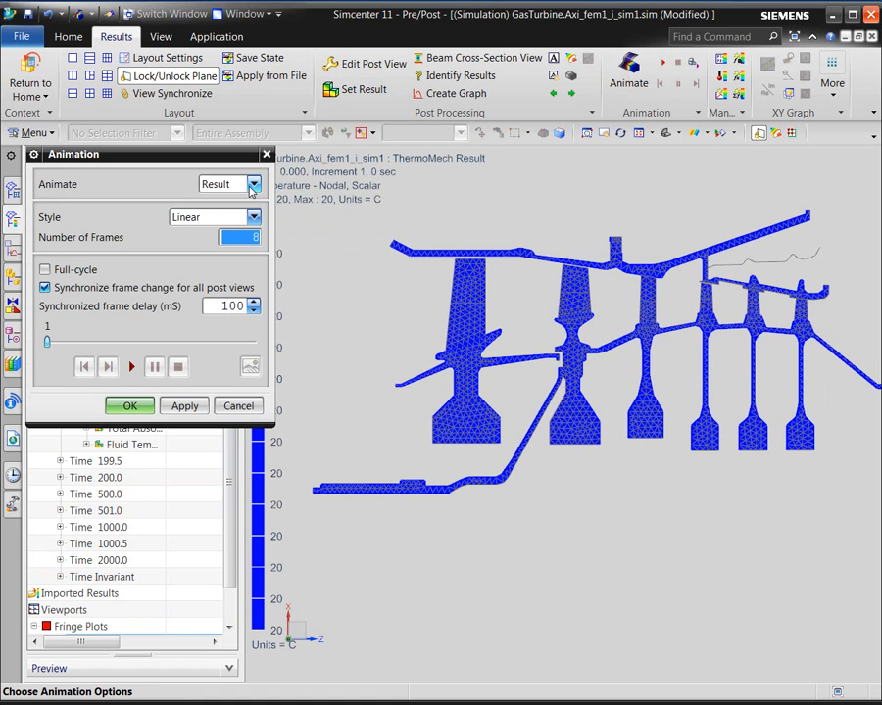
pyautogui.click(253, 184)
pyautogui.click(228, 216)
pyautogui.click(143, 447)
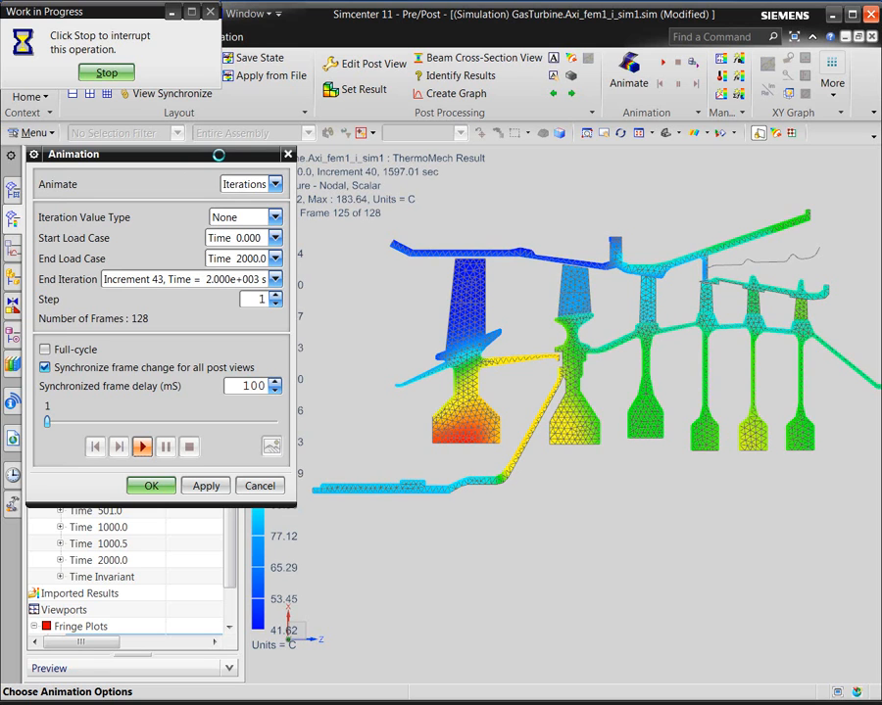
pyautogui.moveTo(218, 155); pyautogui.dragTo(197, 293)
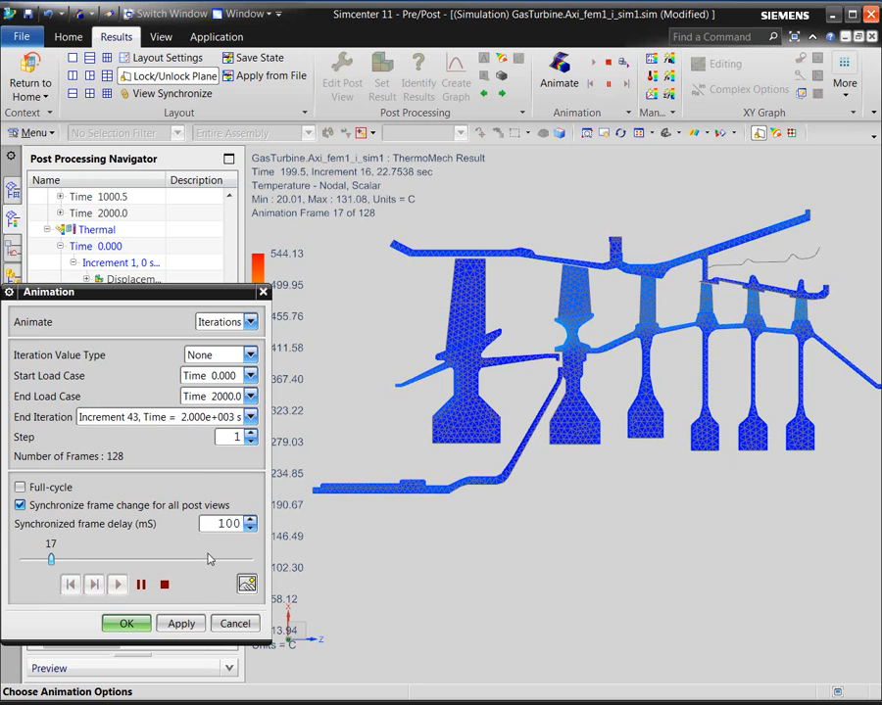
# Step: Stop the temperature animation, close its settings and return from the results to the simulation model
pyautogui.click(163, 585)
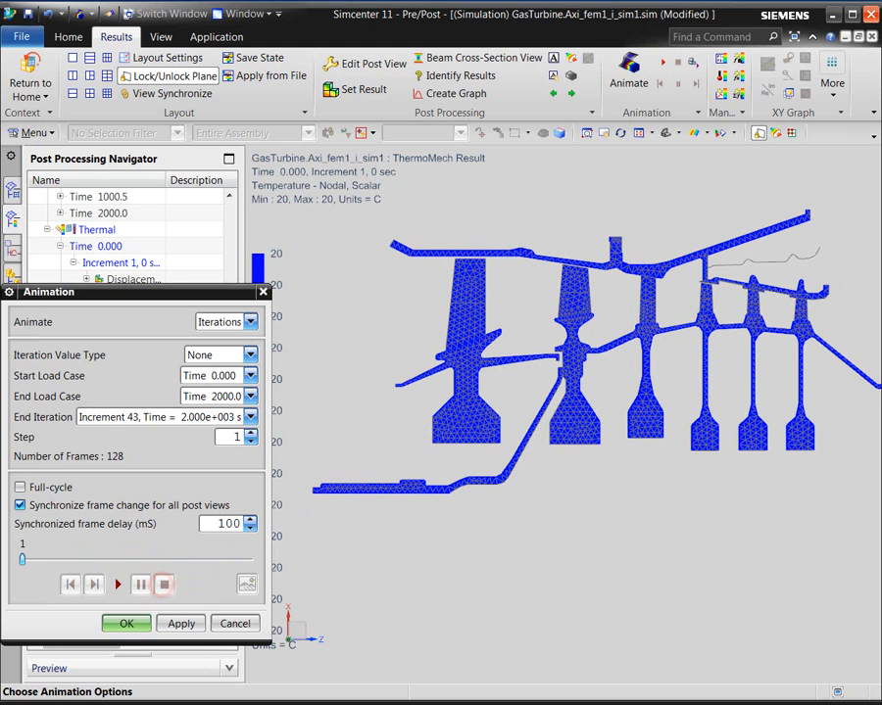
pyautogui.click(235, 624)
pyautogui.click(30, 69)
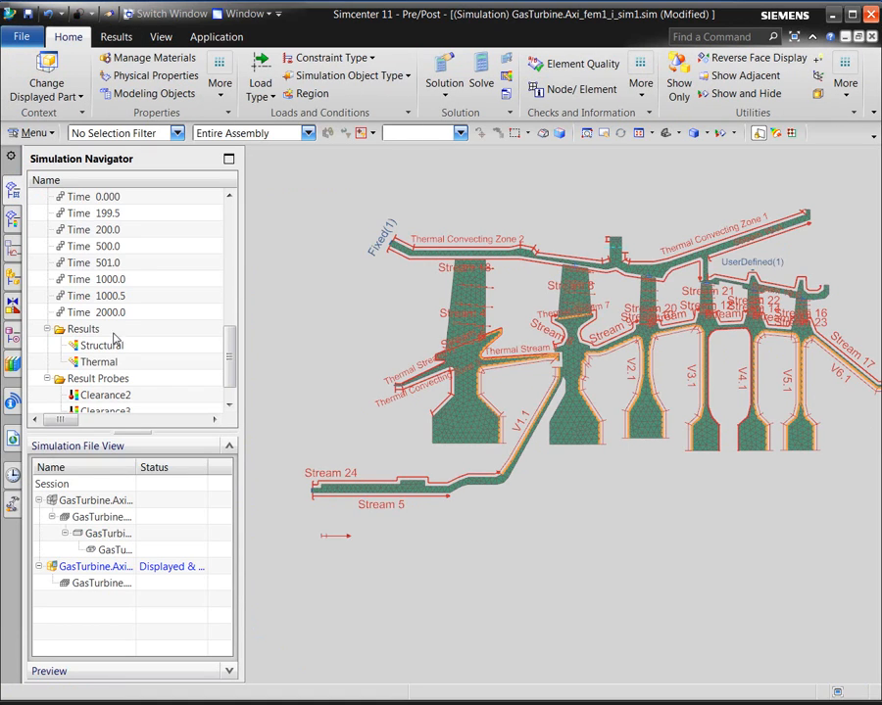
# Step: Create a structural result probe named Clearance1 with the formula (x("REF_PT_CASE1")+dx("REF_PT_CASE1"))-(x("REF_PT_BLADE1")+dx("REF_PT_BLADE1"))
pyautogui.rightClick(108, 378)
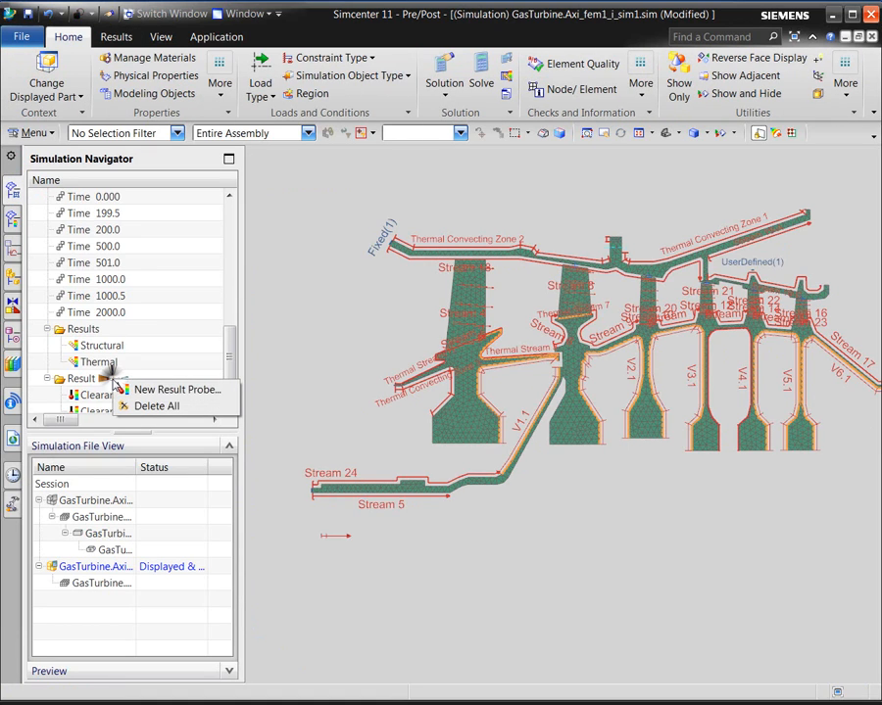
pyautogui.click(147, 388)
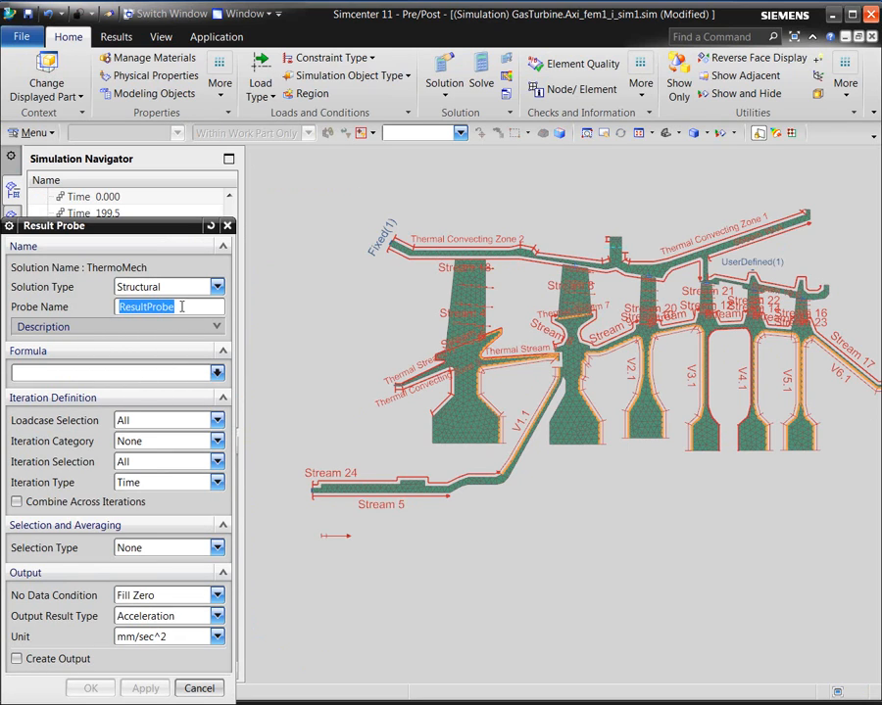
pyautogui.write('Clearance1')
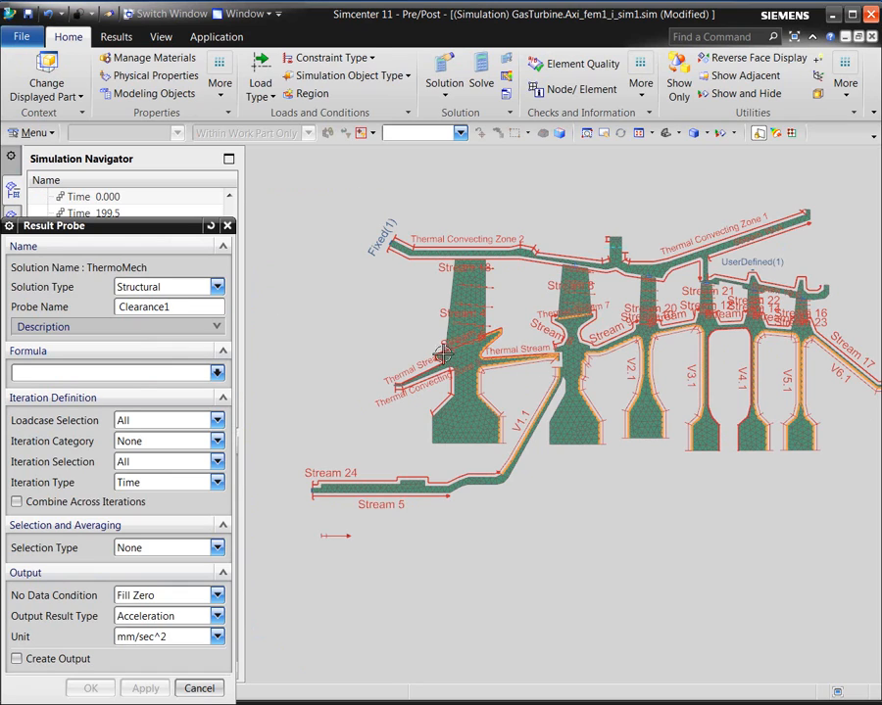
pyautogui.rightClick(121, 368)
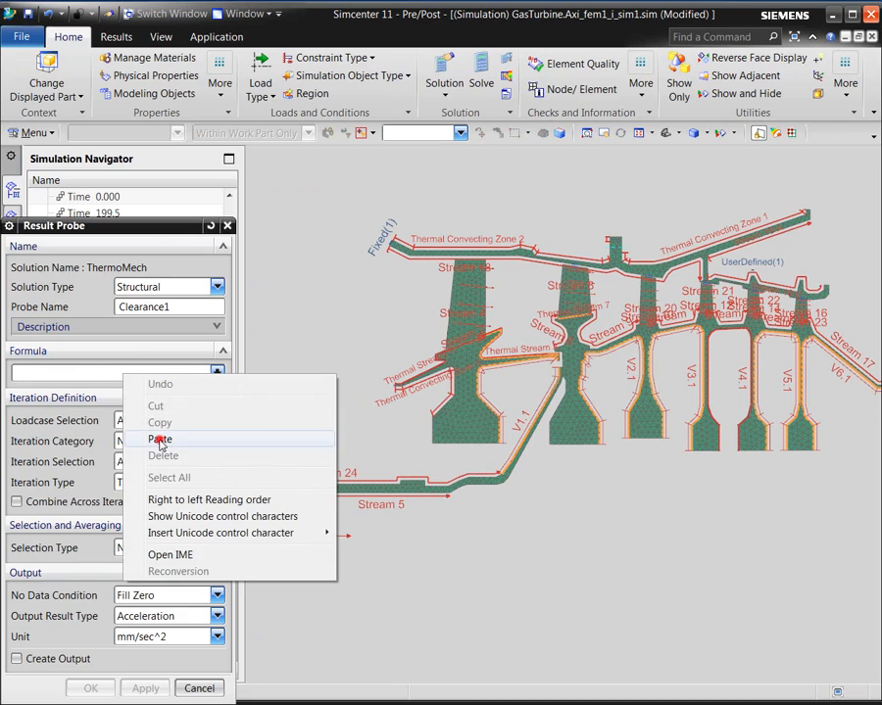
pyautogui.click(152, 438)
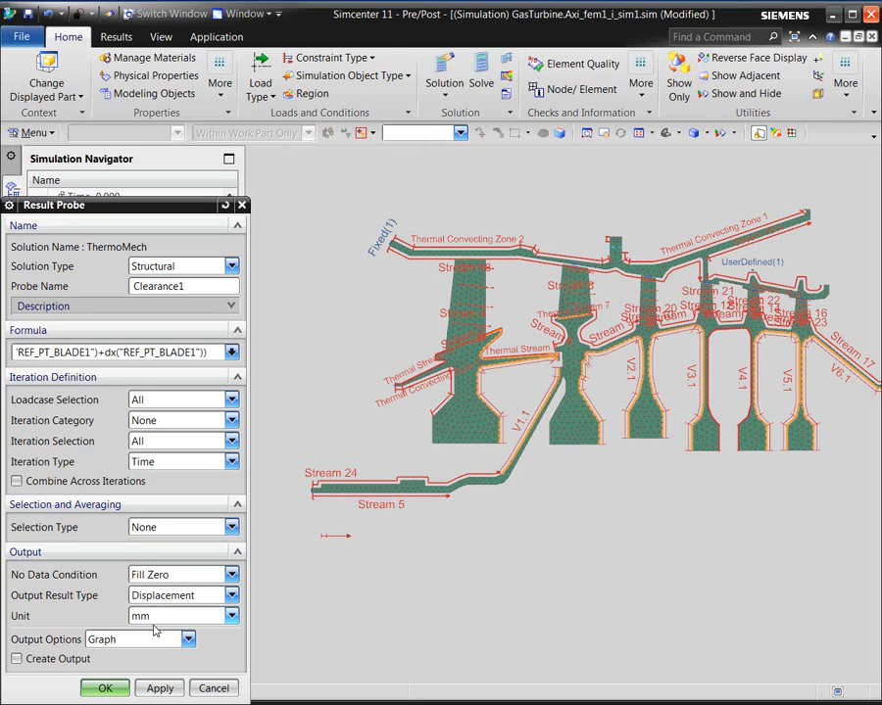
pyautogui.click(106, 689)
# Step: Graph the Clearance1 probe across iterations in a new window, examine the curve over time and close the graph
pyautogui.moveTo(228, 351); pyautogui.dragTo(228, 385)
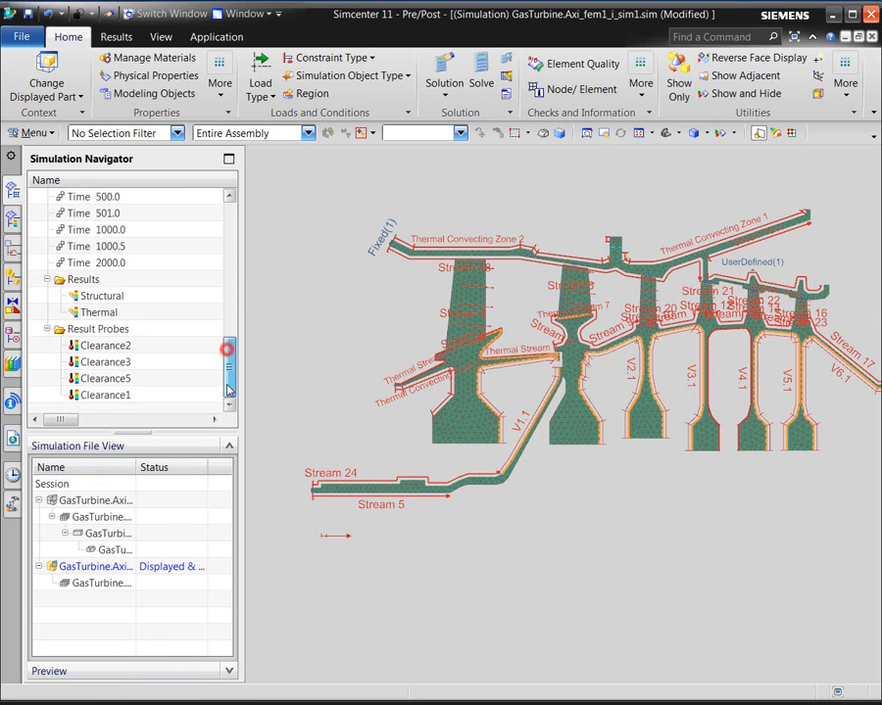
pyautogui.rightClick(114, 398)
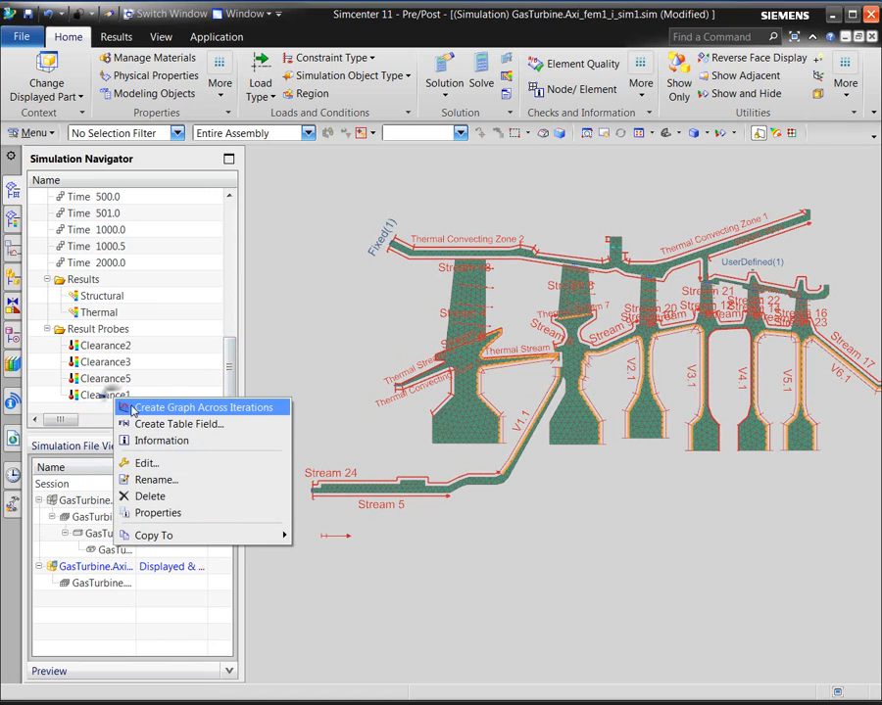
pyautogui.click(127, 406)
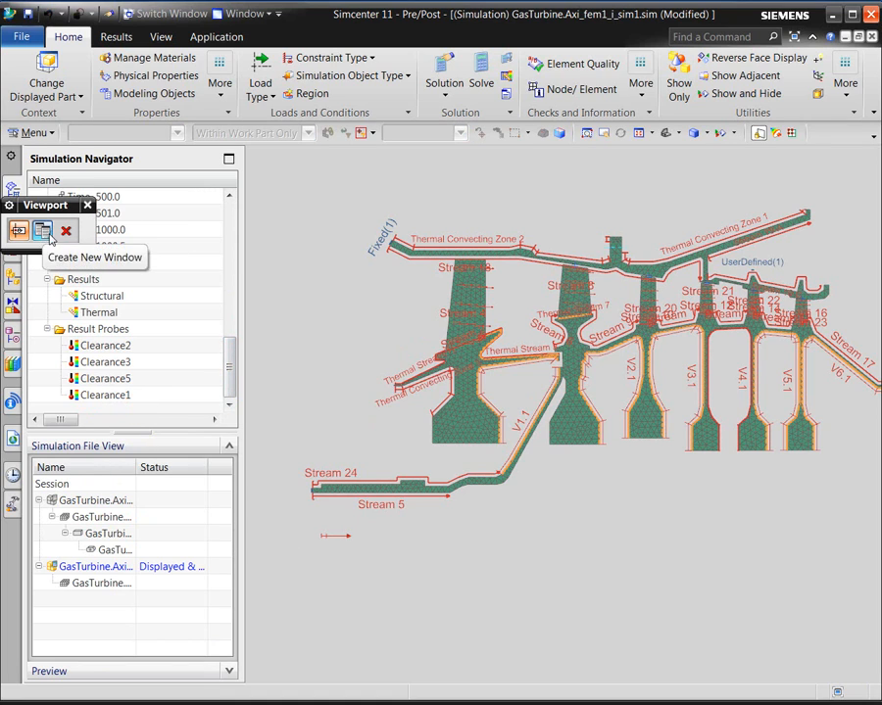
pyautogui.keyDown('ctrl'); pyautogui.moveTo(589, 271); pyautogui.dragTo(681, 603, button='middle'); pyautogui.keyUp('ctrl')
pyautogui.keyDown('shift'); pyautogui.moveTo(682, 602); pyautogui.dragTo(727, 658, button='middle'); pyautogui.keyUp('shift')
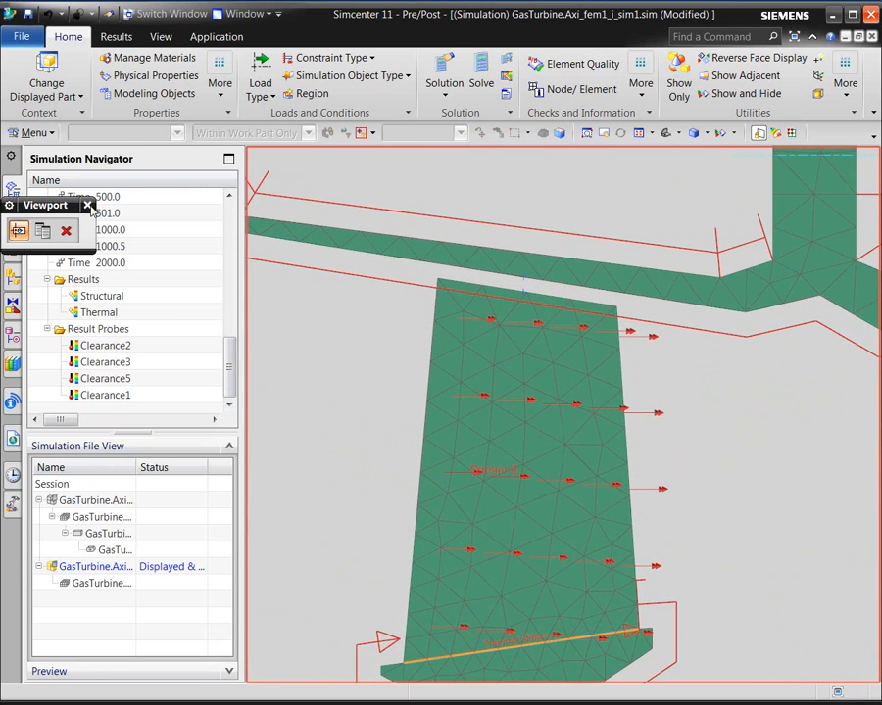
pyautogui.click(44, 236)
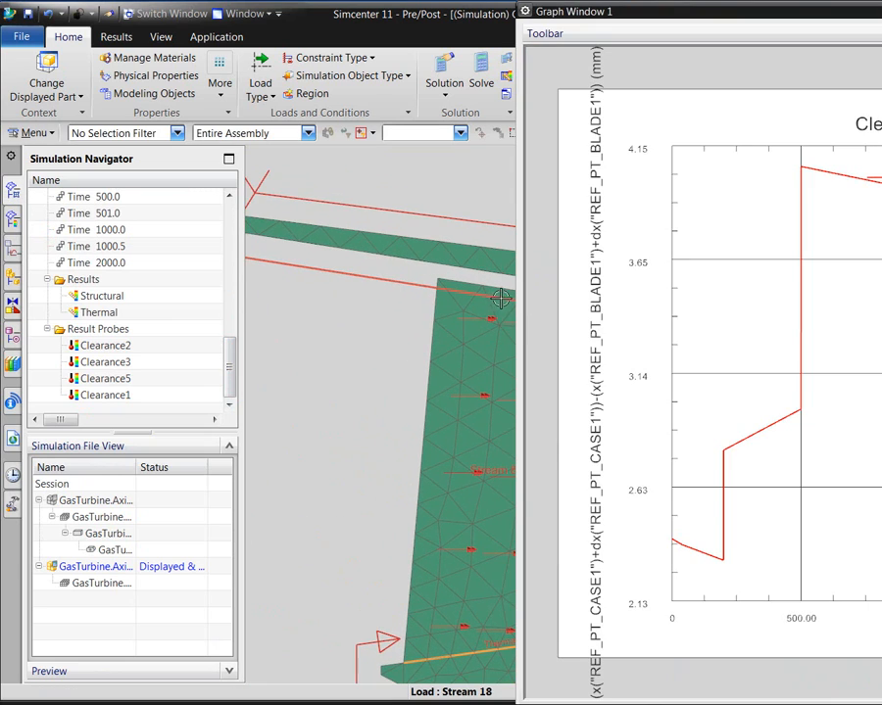
pyautogui.moveTo(814, 14); pyautogui.dragTo(316, 27)
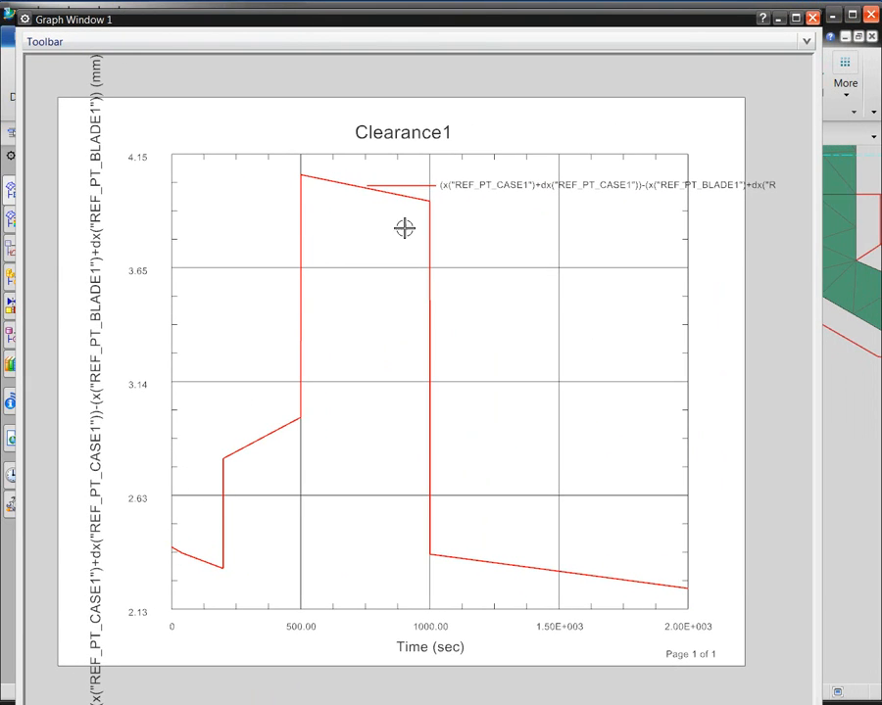
pyautogui.click(812, 18)
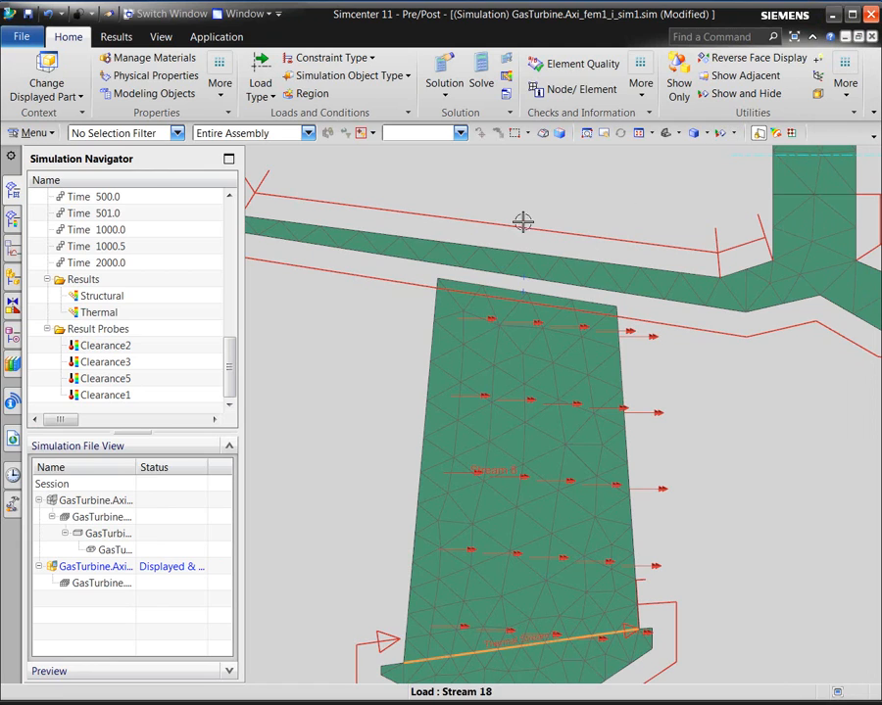
# Step: Restrict selection to points and identify the reference point REF_PT_BLADE4 at the tip of the blade under the casing
pyautogui.click(177, 133)
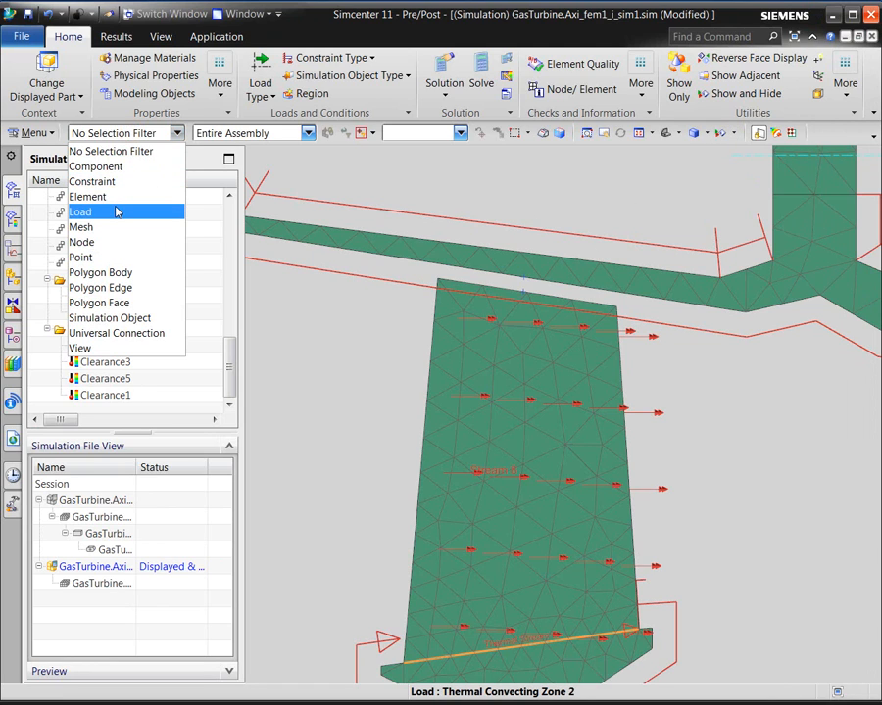
pyautogui.click(107, 257)
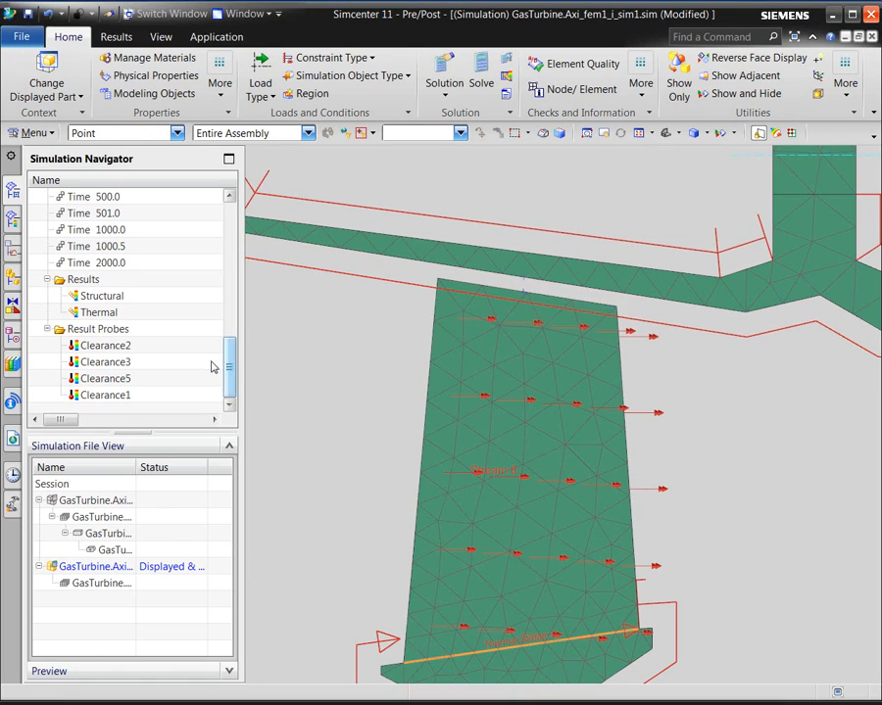
pyautogui.scroll(5, 310, 406)
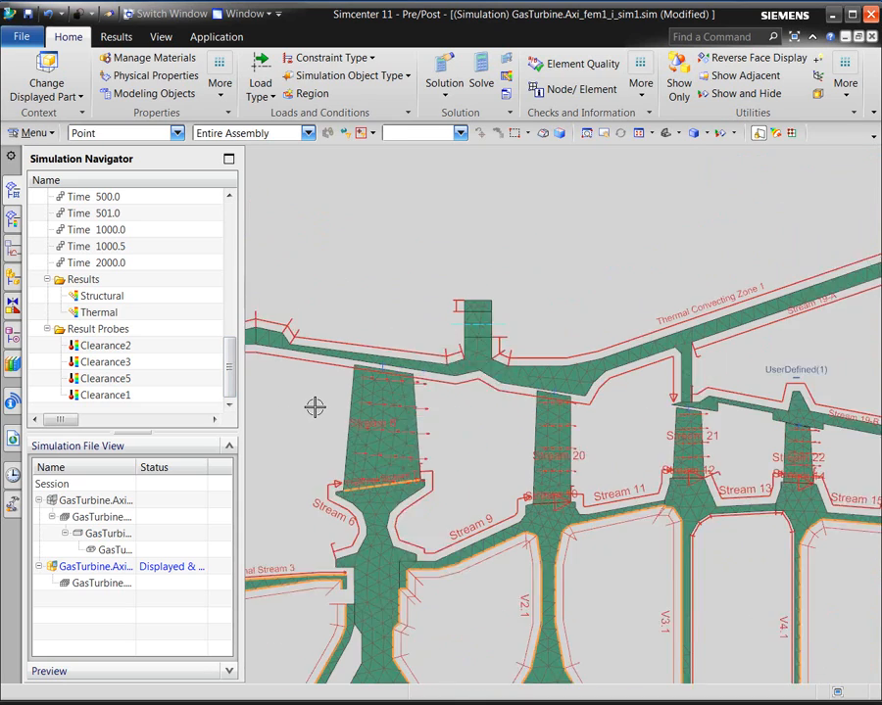
pyautogui.scroll(-2, 751, 420)
pyautogui.scroll(-6, 751, 419)
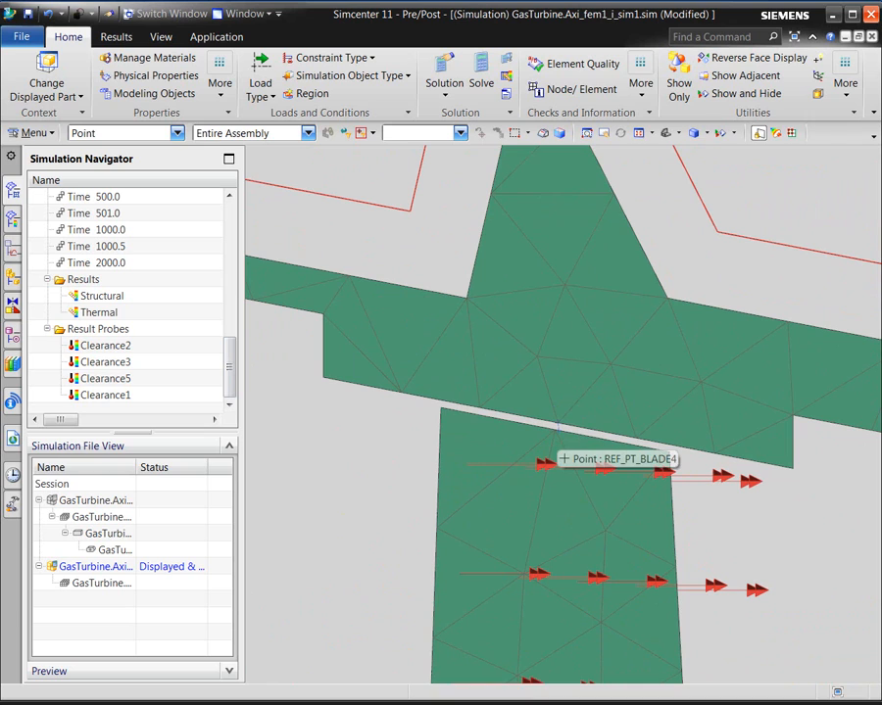
# Step: Start a new structural result probe and enter the formula (x("REF_PT_CASE4")+dx("REF_PT_CASE4"))-(x("REF_PT_BLADE4")+dx("REF_PT_BLADE4")), checking it from end to start
pyautogui.rightClick(96, 331)
pyautogui.click(119, 335)
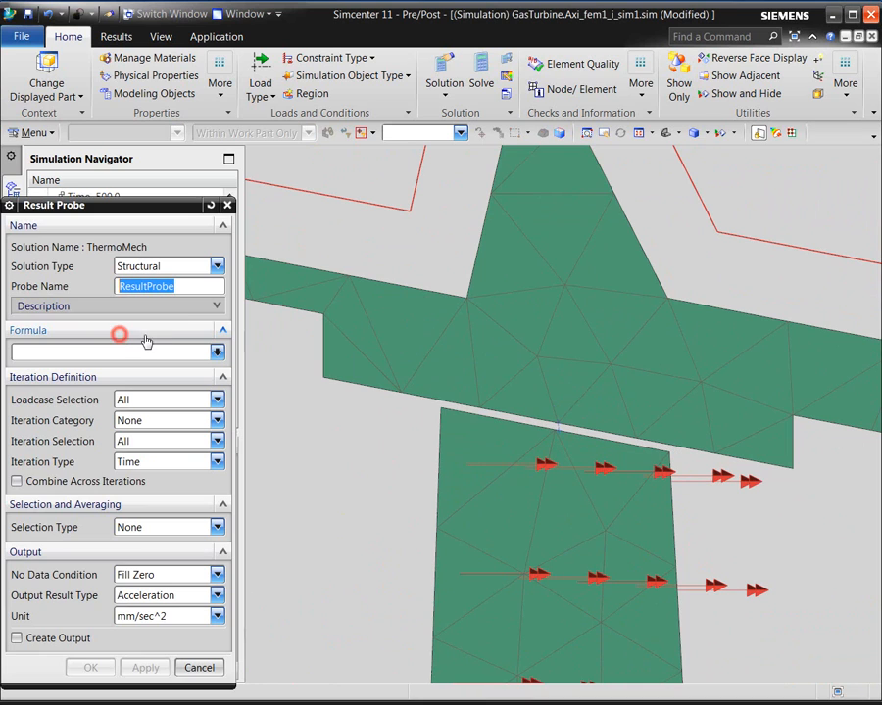
pyautogui.rightClick(78, 345)
pyautogui.click(119, 412)
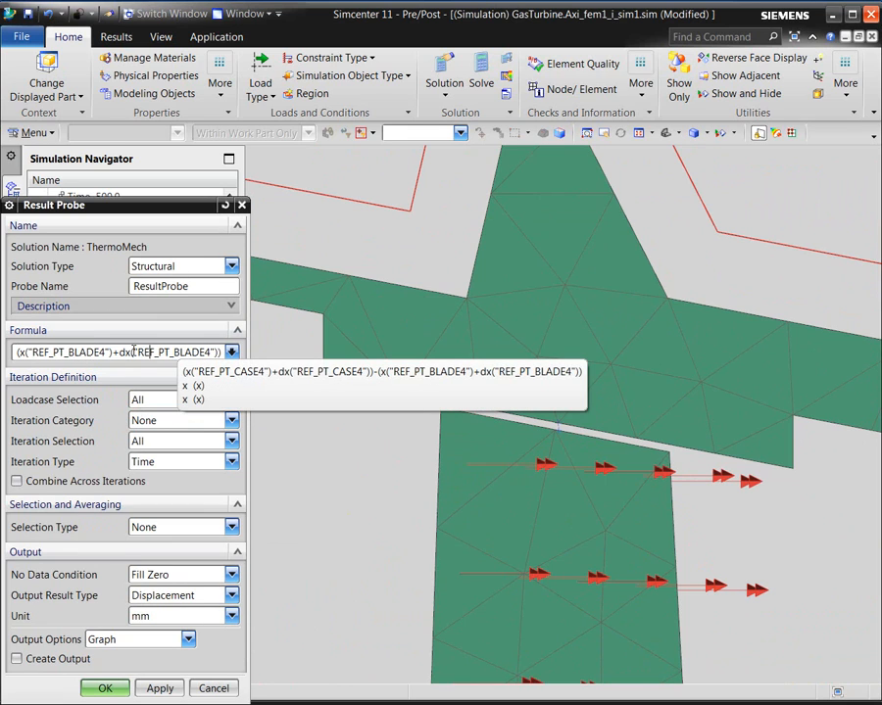
pyautogui.press('Left')
pyautogui.press('Left')
pyautogui.press('Left')
pyautogui.press('Left')
pyautogui.press('Left')
pyautogui.press('Left')
pyautogui.press('Left')
pyautogui.press('Left')
pyautogui.press('Left')
pyautogui.press('Left')
pyautogui.press('Left')
pyautogui.press('Left')
pyautogui.press('Left')
pyautogui.press('Left')
pyautogui.press('Left')
pyautogui.press('Left')
pyautogui.press('Left')
pyautogui.press('Left')
pyautogui.press('Left')
pyautogui.press('Left')
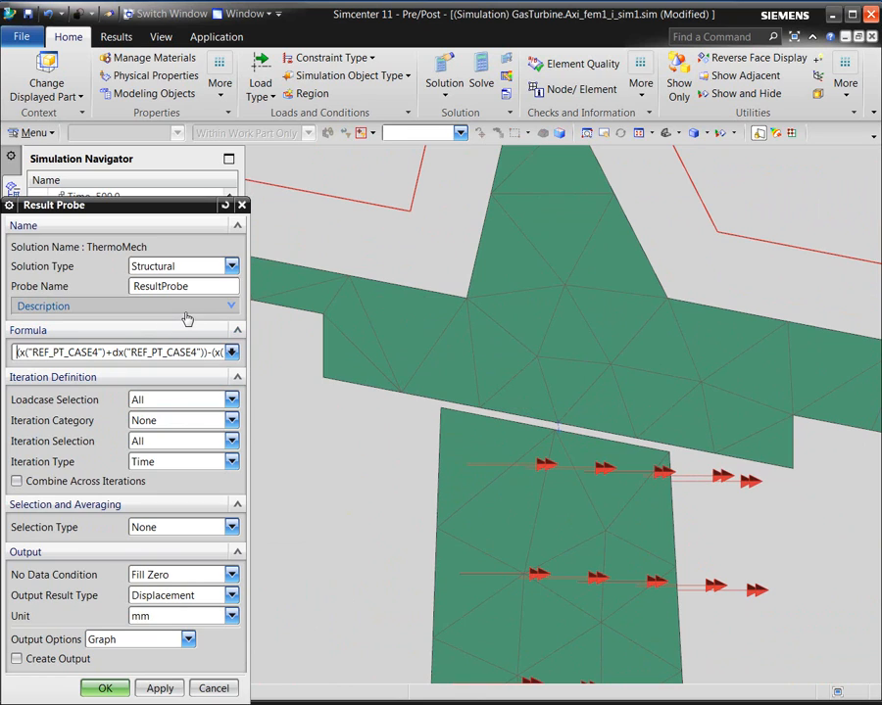
# Step: Name the new result probe Clearance4 and create it with displacement output in mm
pyautogui.click(197, 286)
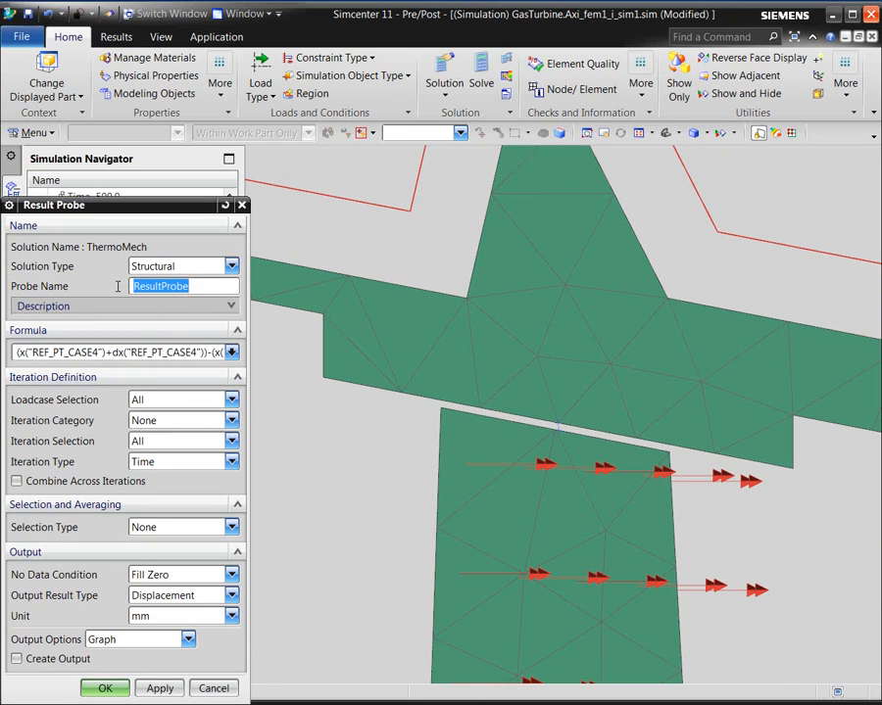
pyautogui.write('Clearance4')
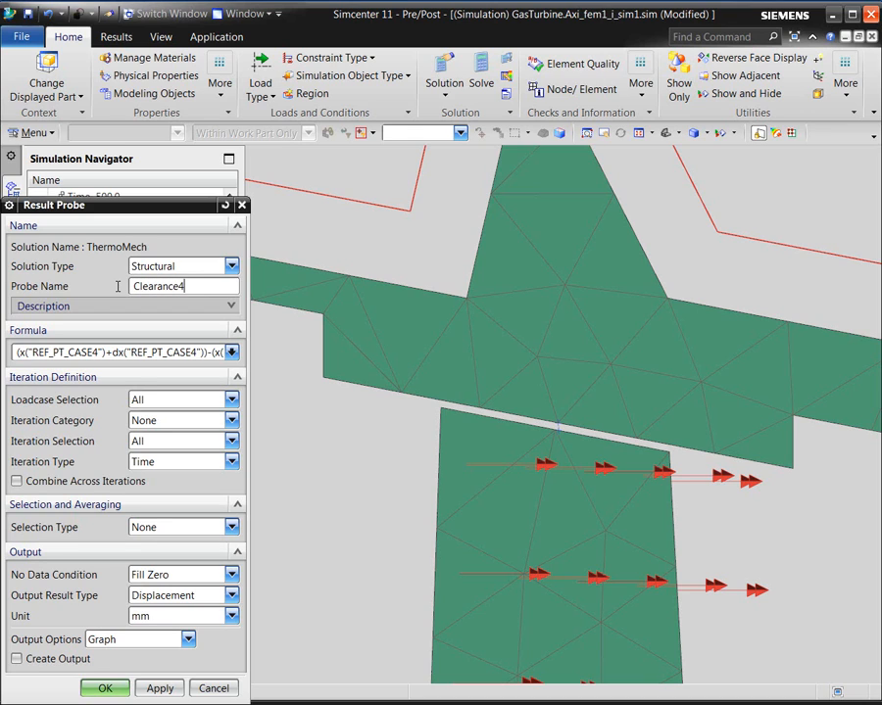
pyautogui.click(105, 690)
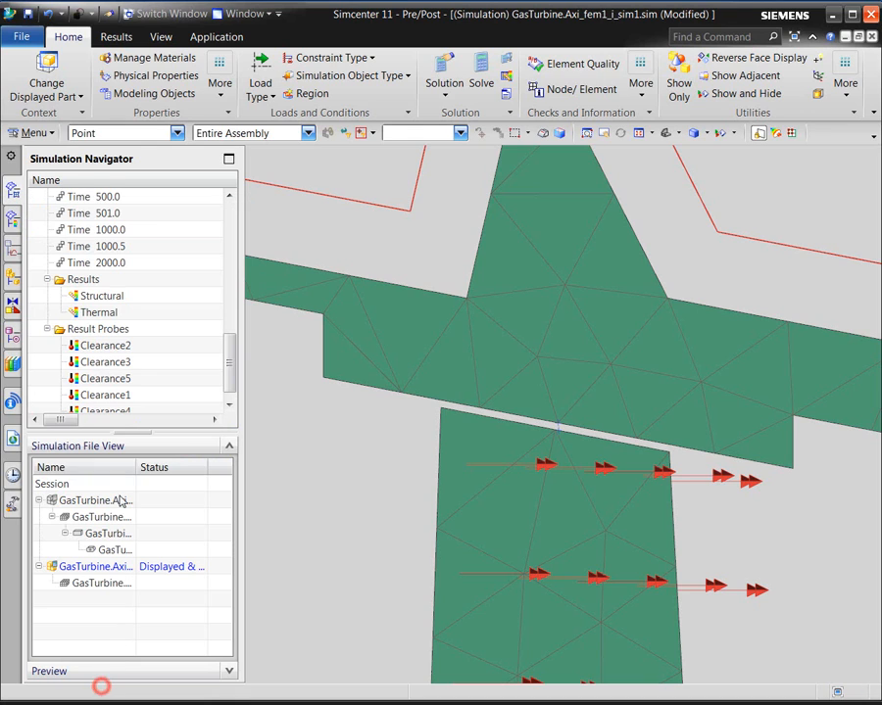
# Step: Graph the Clearance4 probe across iterations in a new window, examine its clearance over time and close the graph
pyautogui.moveTo(226, 359); pyautogui.dragTo(226, 371)
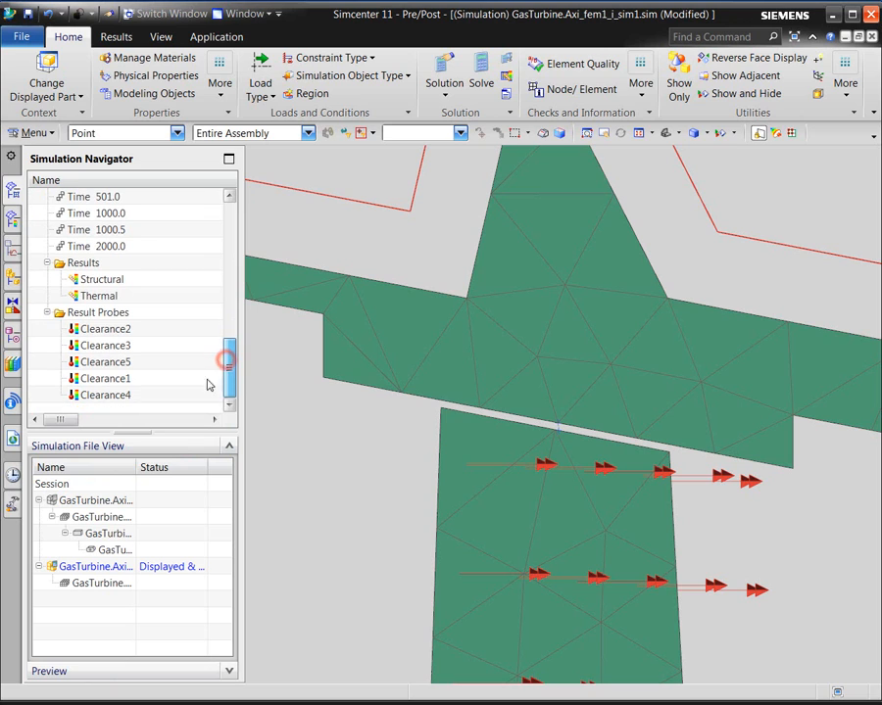
pyautogui.rightClick(118, 393)
pyautogui.click(143, 402)
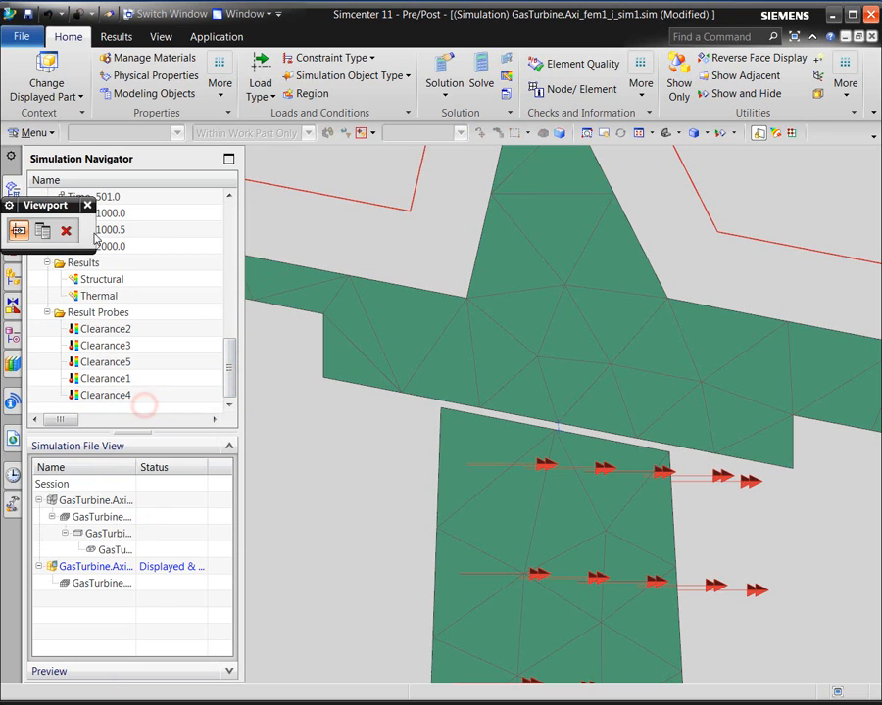
pyautogui.click(42, 231)
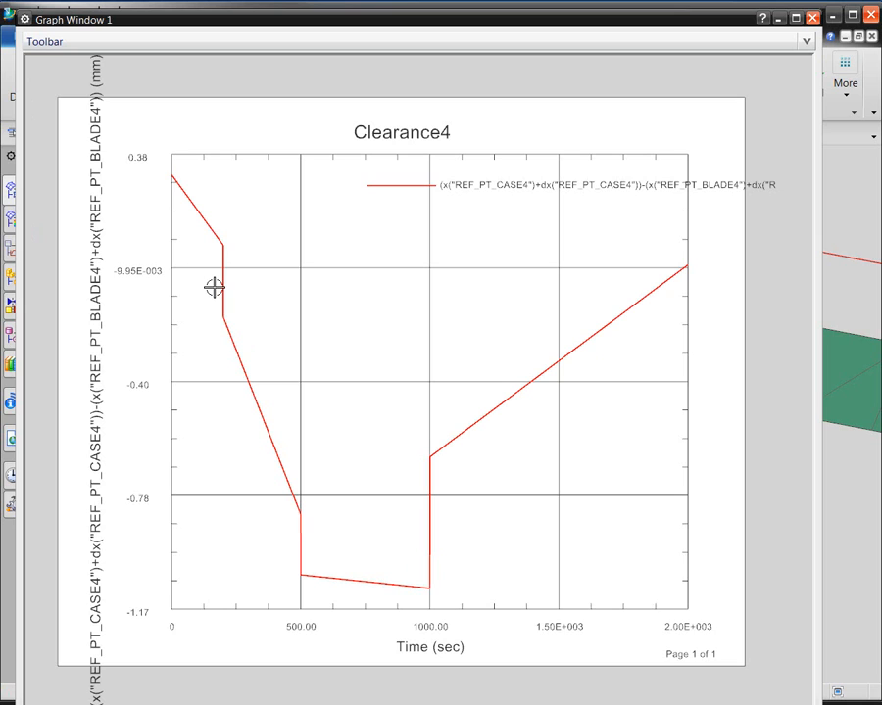
pyautogui.click(812, 18)
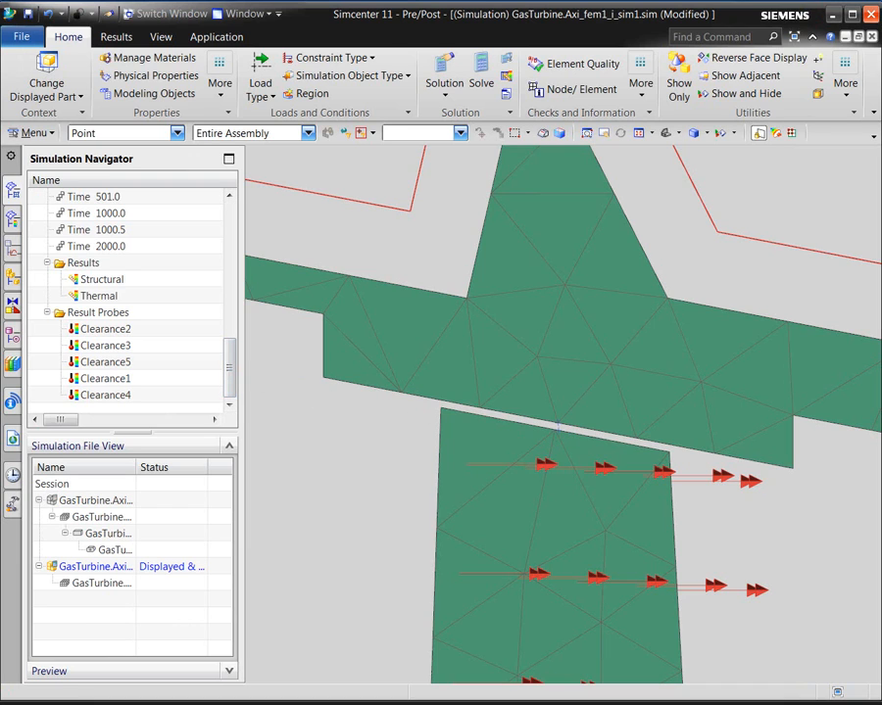
# Step: Clone the ThermoMech solution to make a second version of the analysis
pyautogui.moveTo(229, 380); pyautogui.dragTo(229, 304)
pyautogui.rightClick(82, 328)
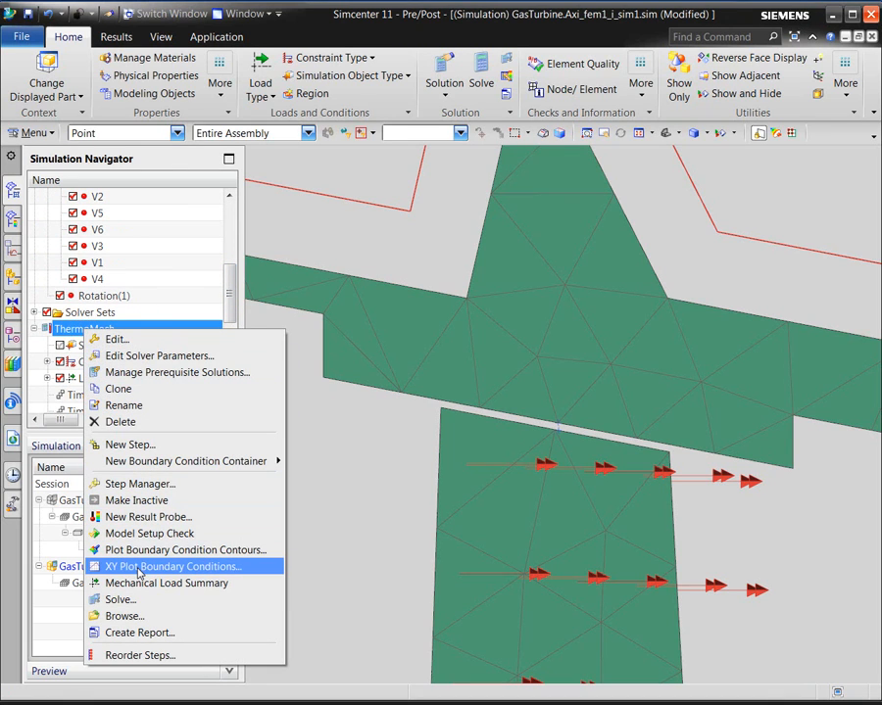
pyautogui.click(149, 389)
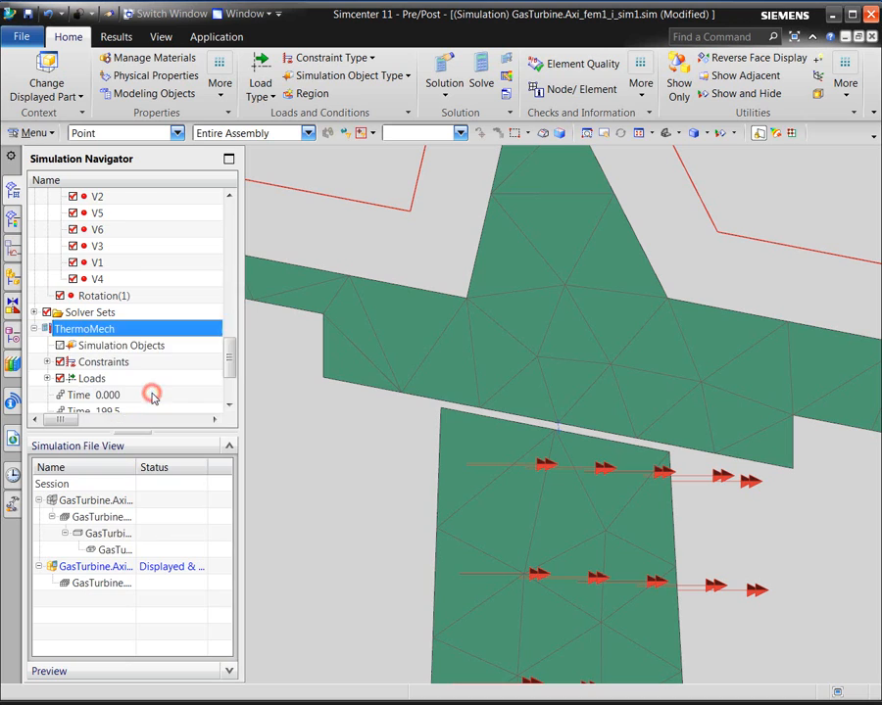
# Step: Rename the cloned ThermoMech solution as ThermoMech_contact
pyautogui.rightClick(110, 197)
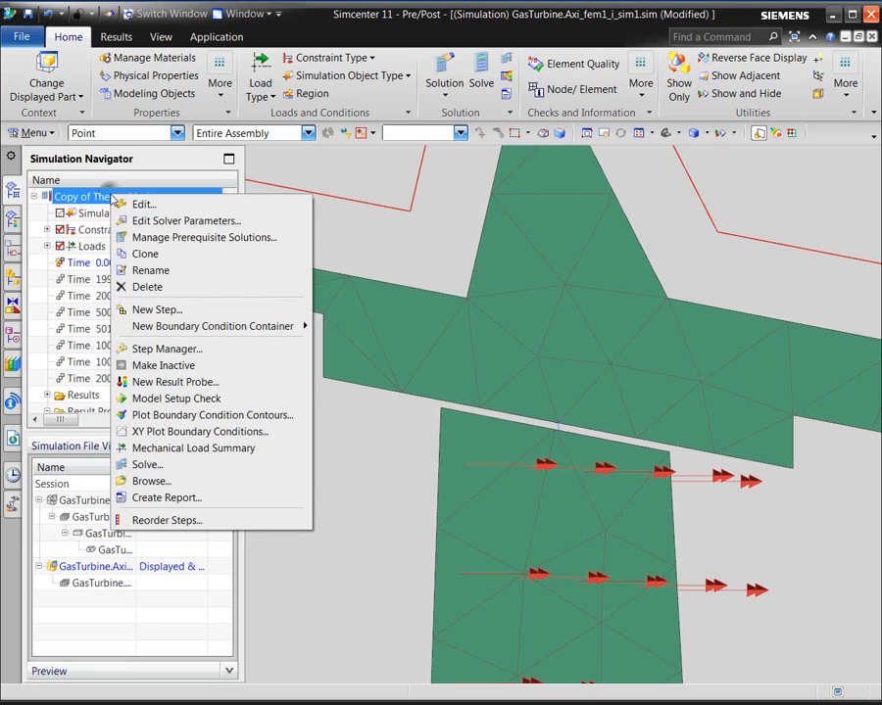
pyautogui.click(147, 271)
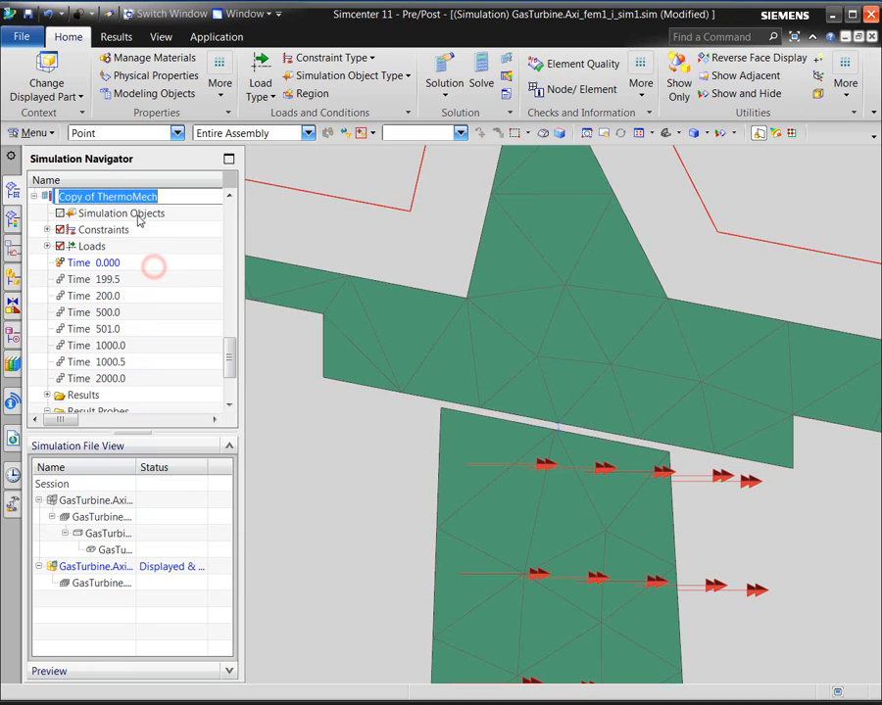
pyautogui.click(99, 197)
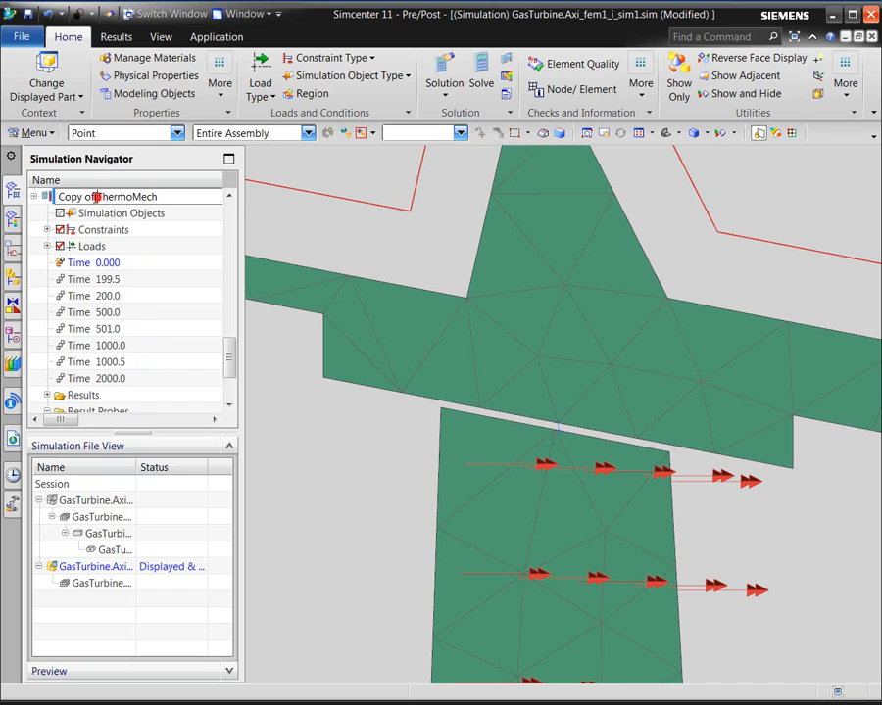
pyautogui.hotkey('shift', 'Home')
pyautogui.press('BackSpace')
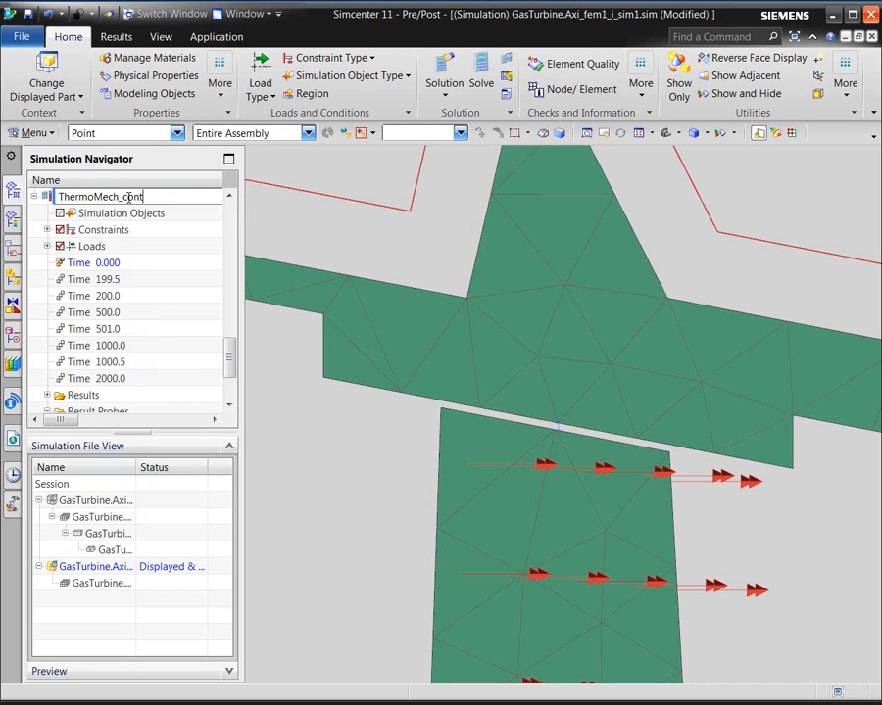
pyautogui.press('Return')
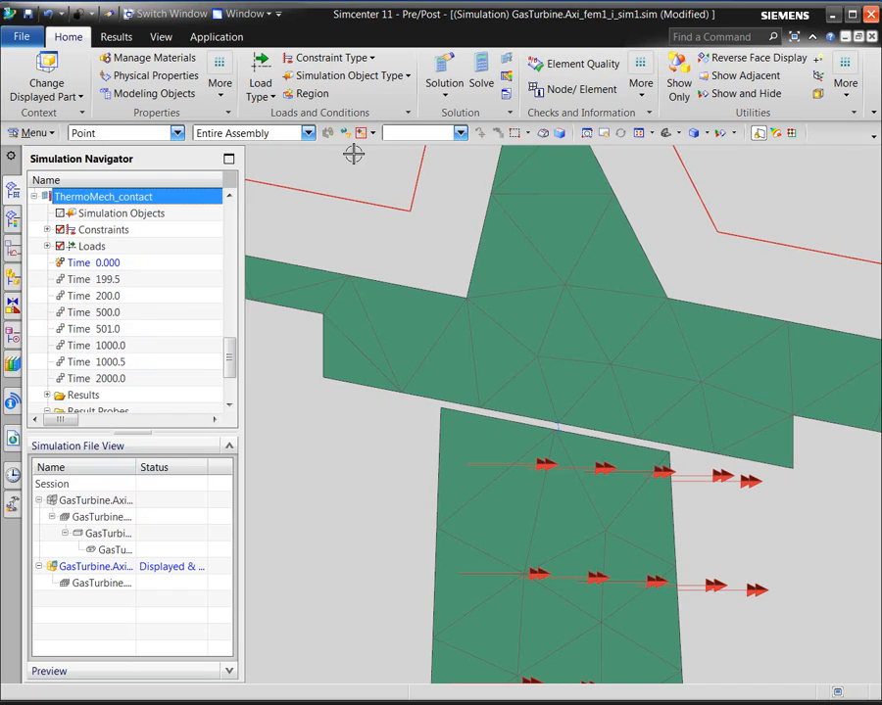
# Step: Start an edge-to-edge contact in ThermoMech_contact with Casing4 as the source region and Blade4_tip as the target region
pyautogui.click(355, 76)
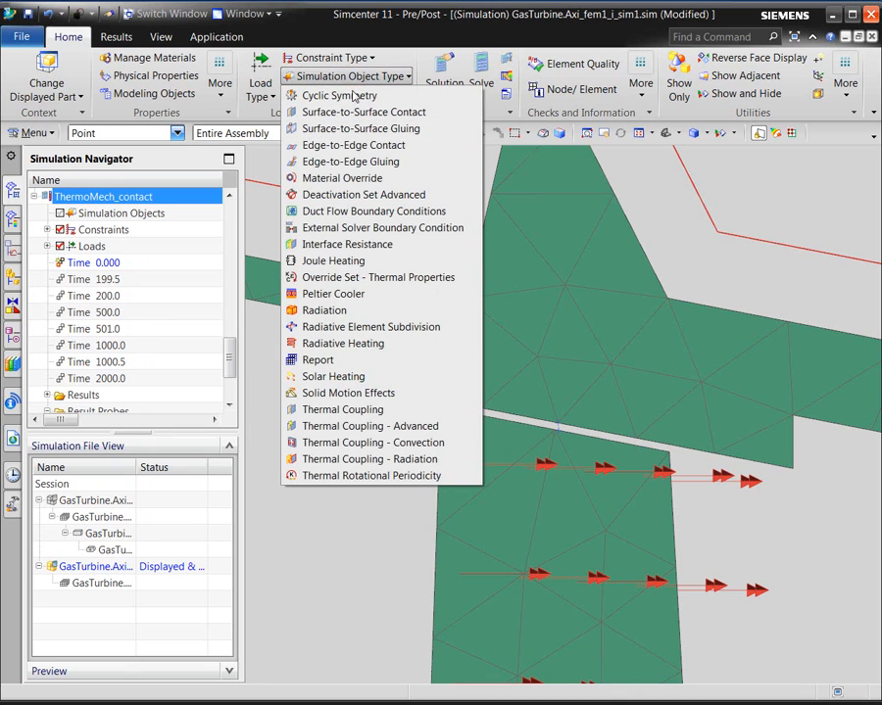
pyautogui.click(359, 146)
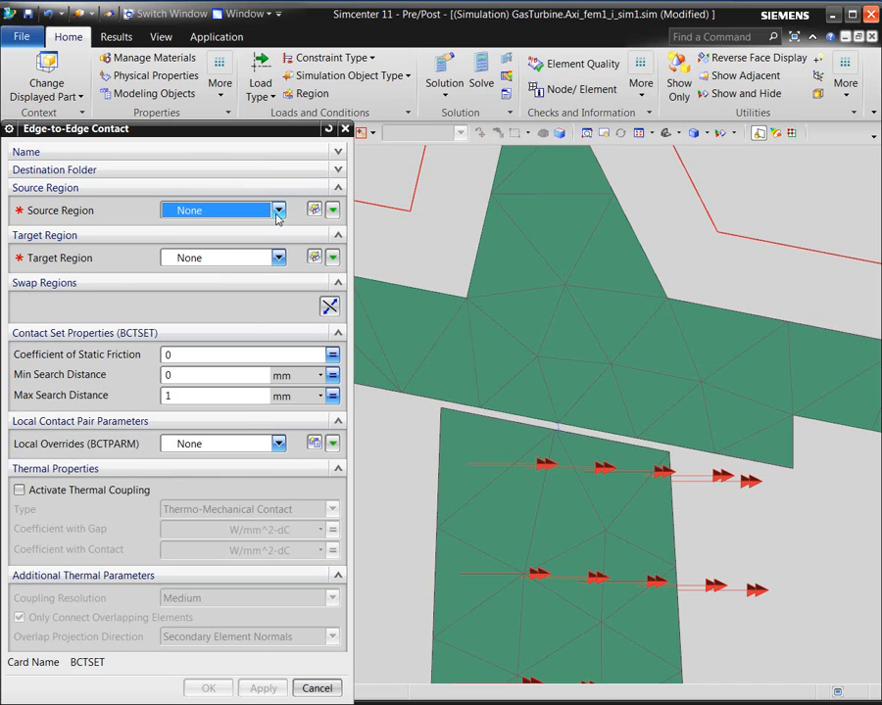
pyautogui.click(278, 212)
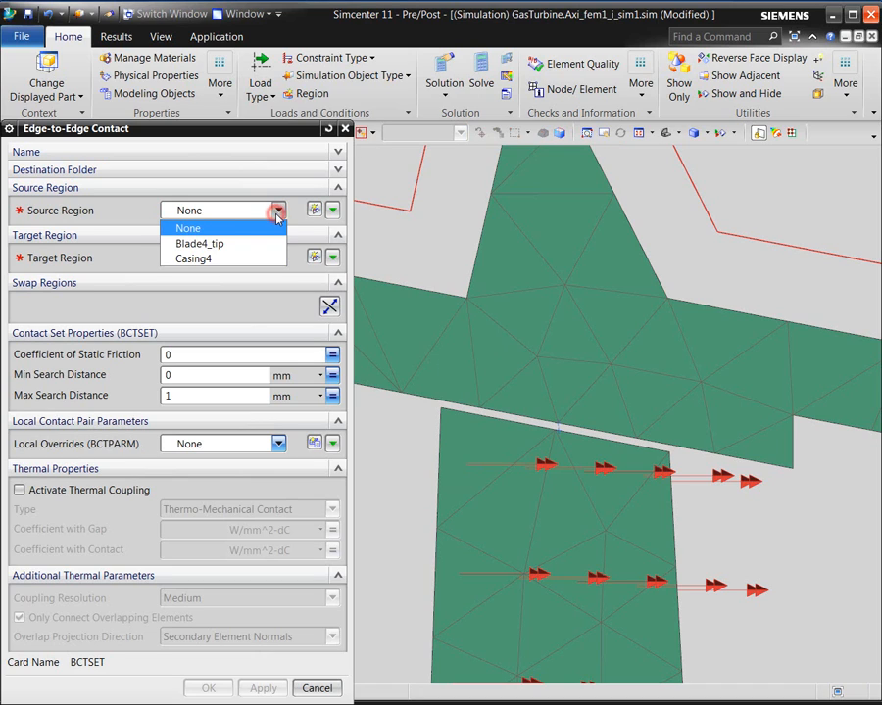
pyautogui.click(236, 259)
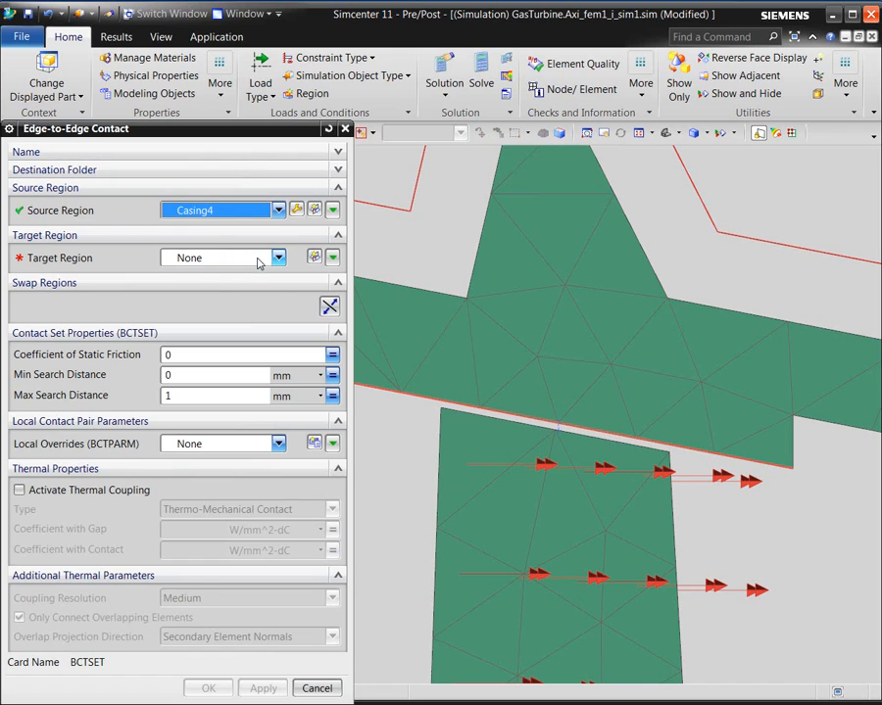
pyautogui.click(258, 260)
pyautogui.click(229, 294)
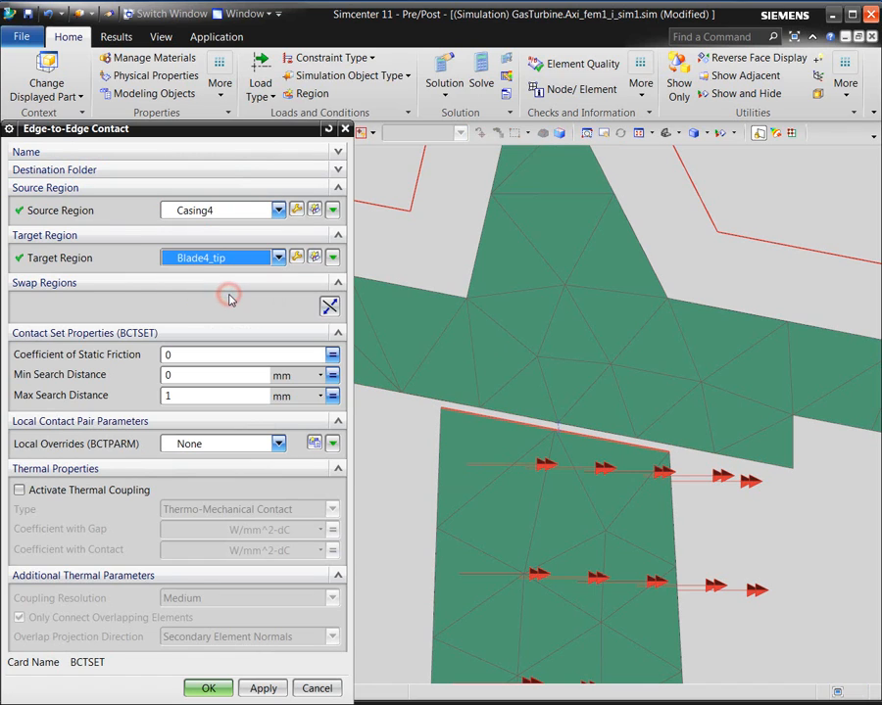
pyautogui.click(208, 689)
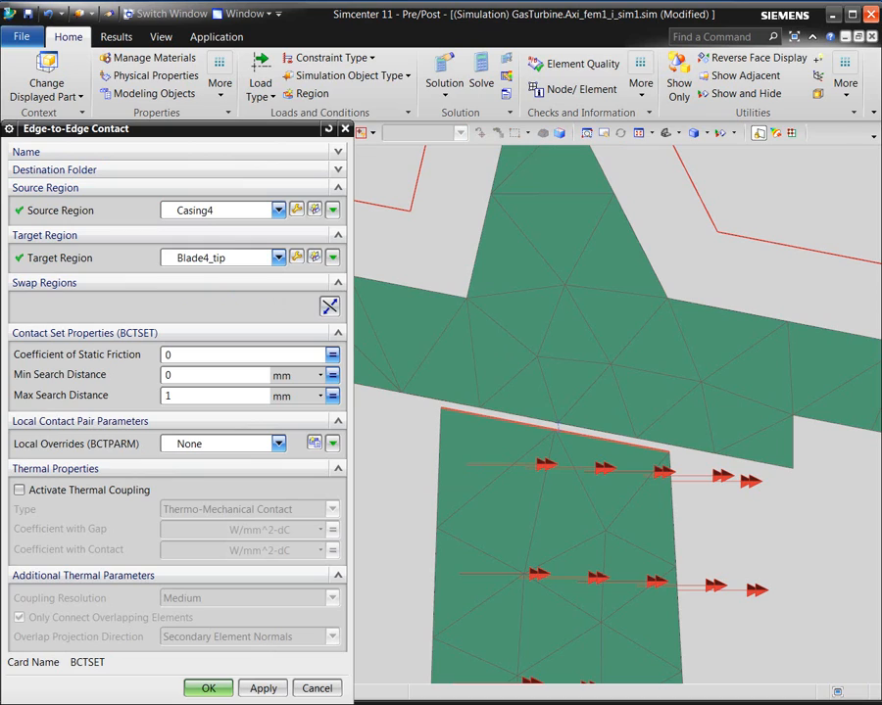
# Step: Set the contact's coefficient of static friction to 0.3 and its maximum search distance to 4 mm
pyautogui.moveTo(199, 355); pyautogui.dragTo(144, 358)
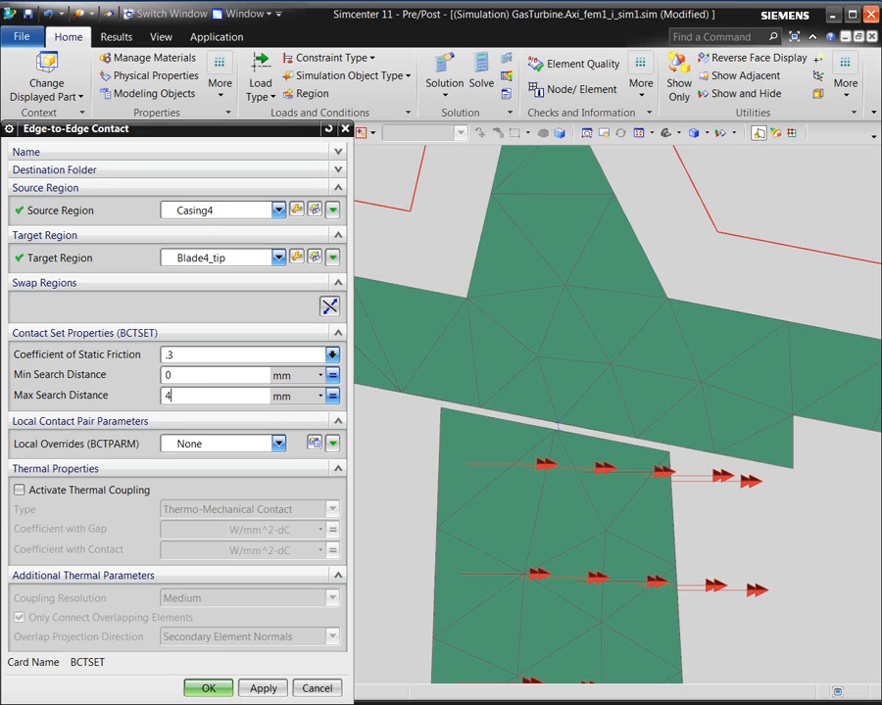
pyautogui.write('4')
# Step: Activate thermo-mechanical coupling with coefficients of 10 W/m^2-dC with gap and 10000 W/m^2-dC with contact, and create the contact
pyautogui.click(69, 495)
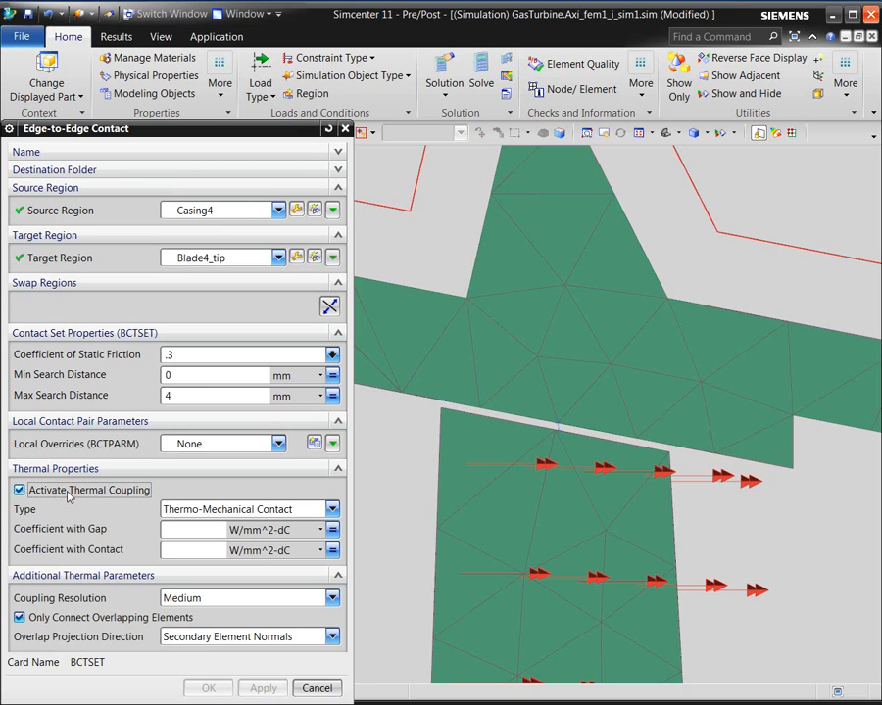
pyautogui.click(205, 530)
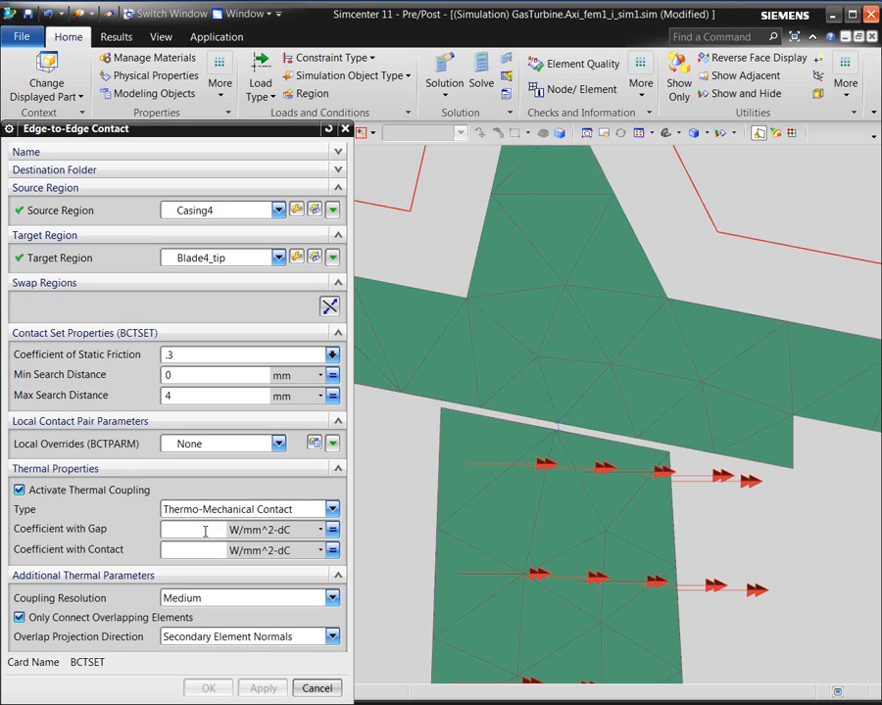
pyautogui.click(250, 530)
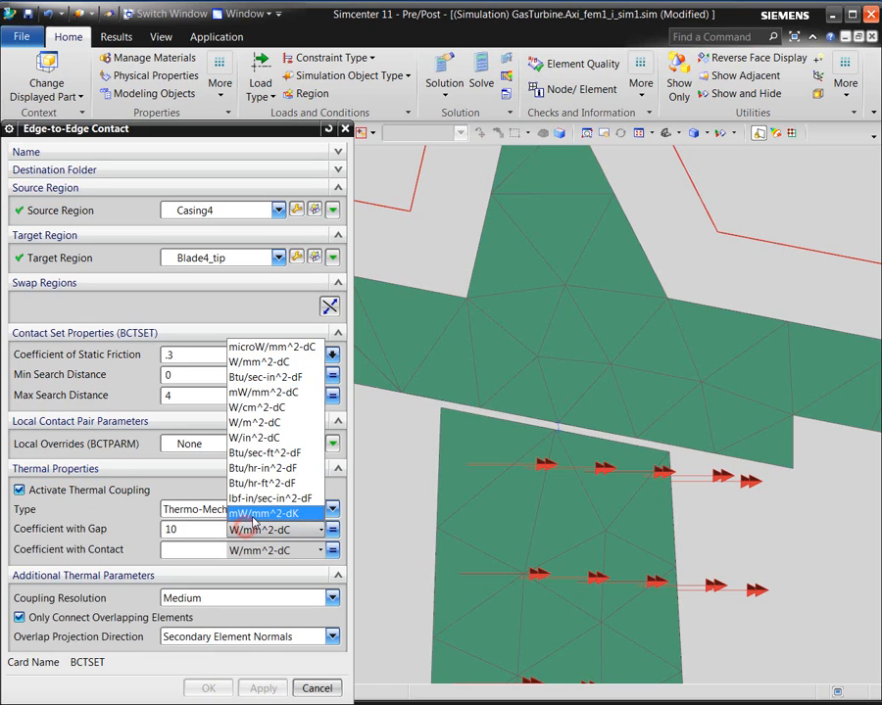
pyautogui.click(275, 423)
pyautogui.click(166, 550)
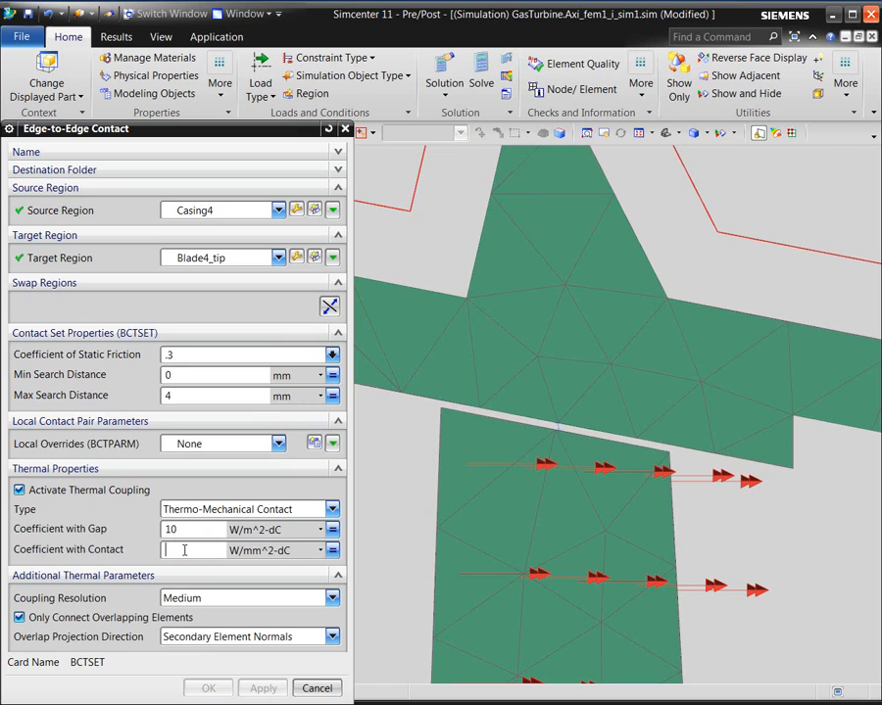
pyautogui.write('10')
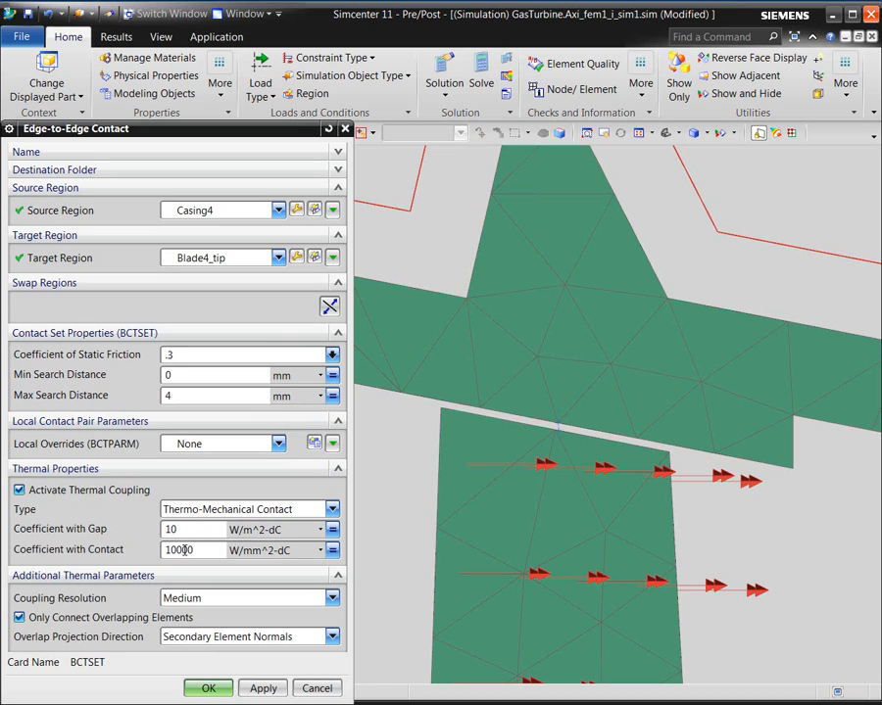
pyautogui.write('000')
pyautogui.click(273, 550)
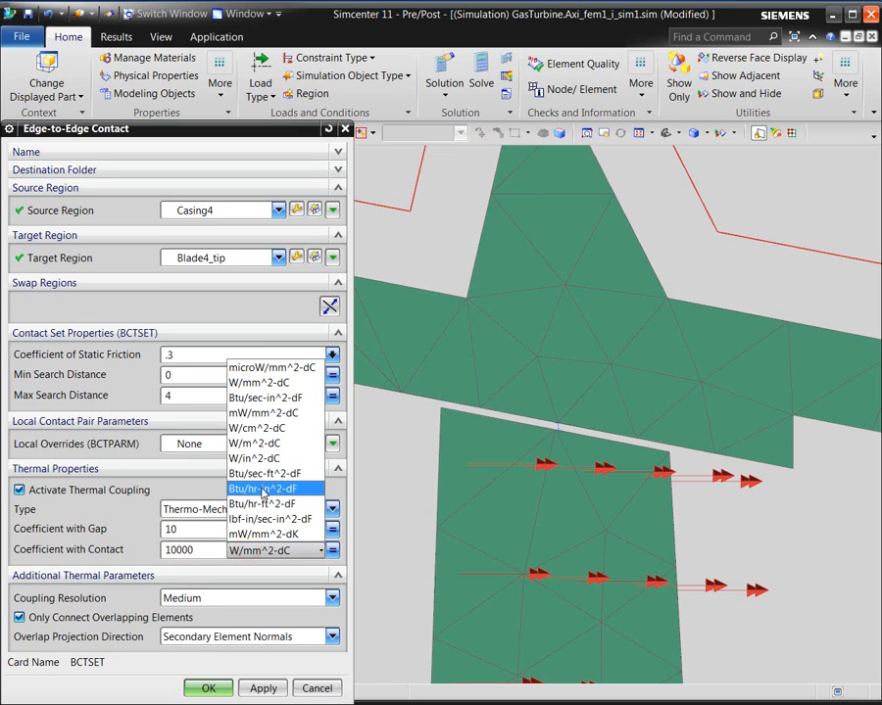
pyautogui.click(267, 444)
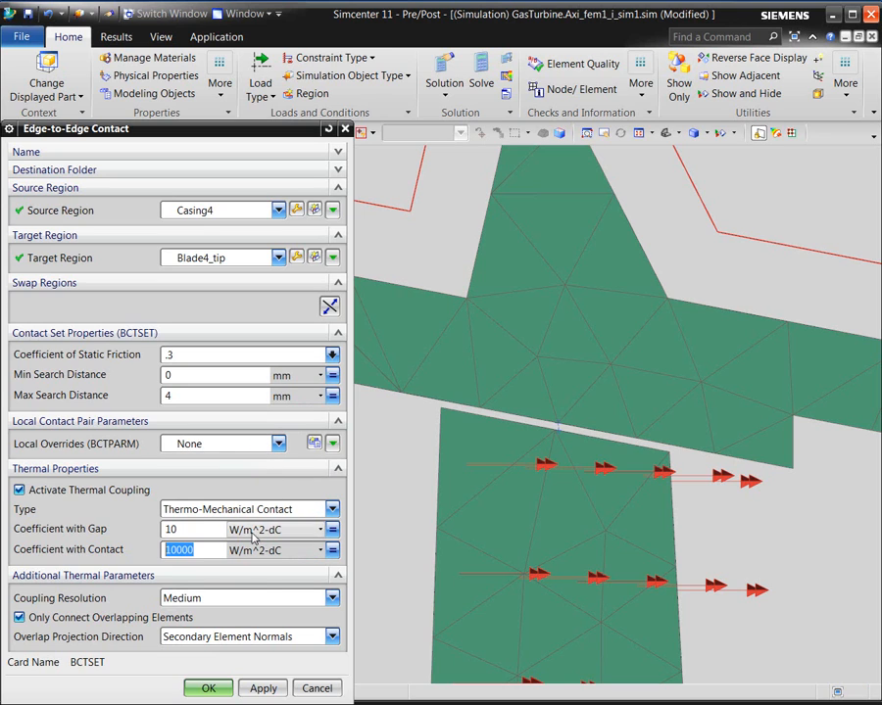
pyautogui.click(207, 688)
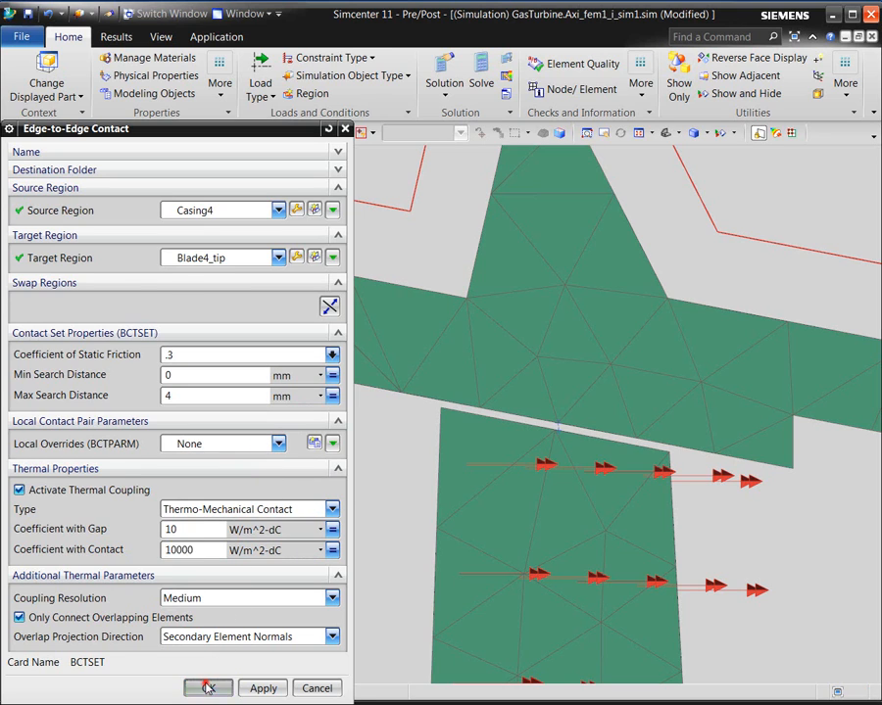
# Step: Expand the results of ThermoMech_contact and submit the solution for solving with the model setup check enabled
pyautogui.scroll(-5, 617, 392)
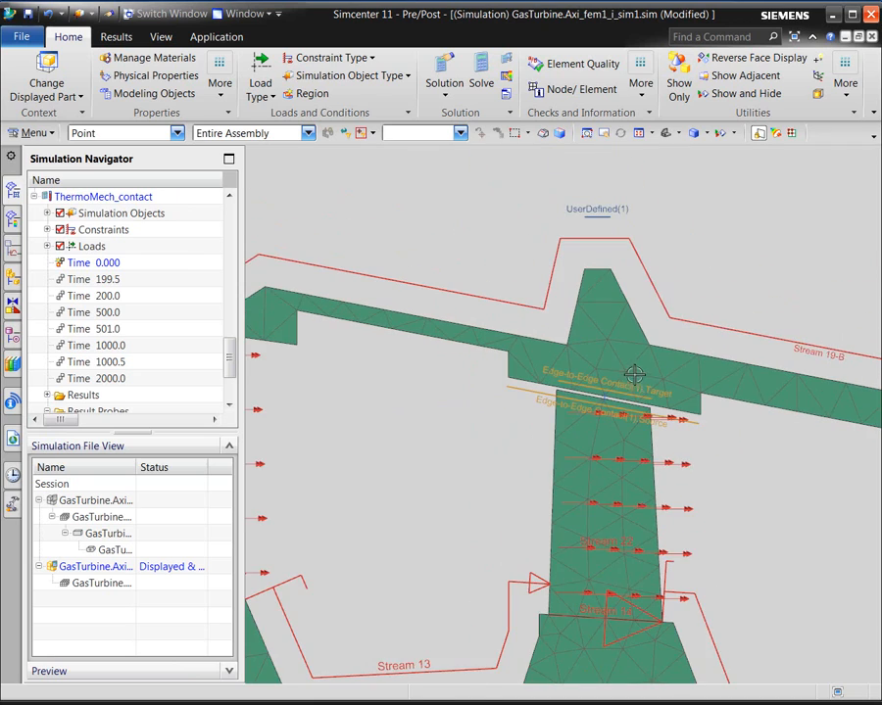
pyautogui.scroll(2, 647, 315)
pyautogui.scroll(-6, 667, 313)
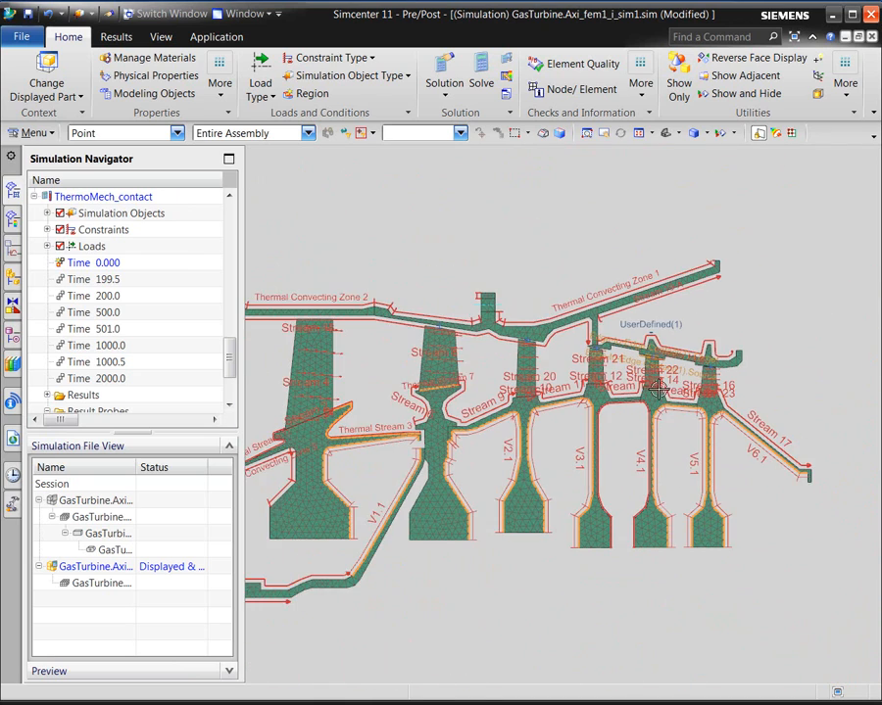
pyautogui.rightClick(94, 196)
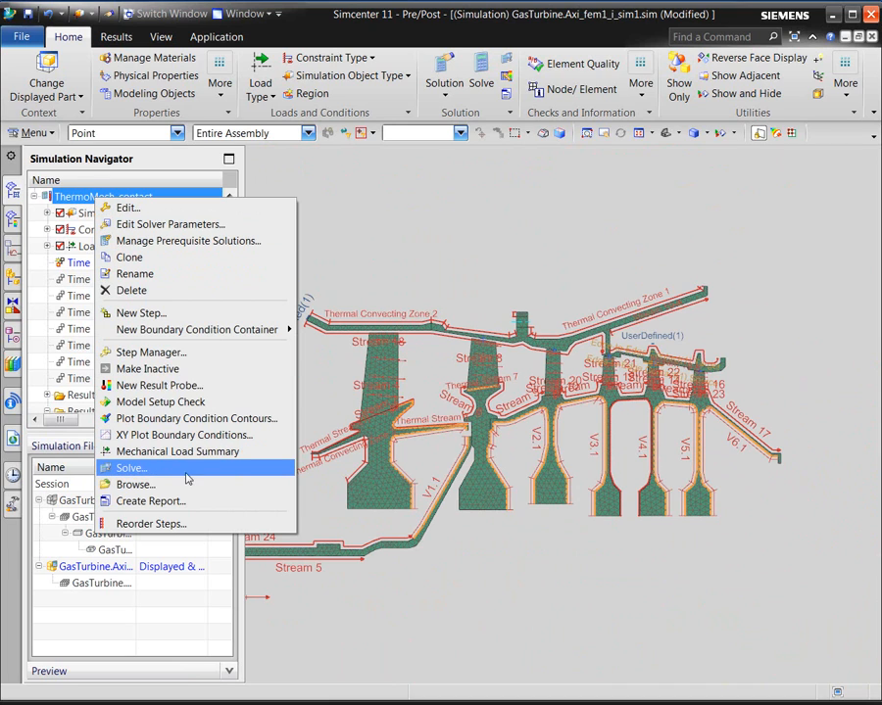
pyautogui.click(492, 597)
pyautogui.click(227, 354)
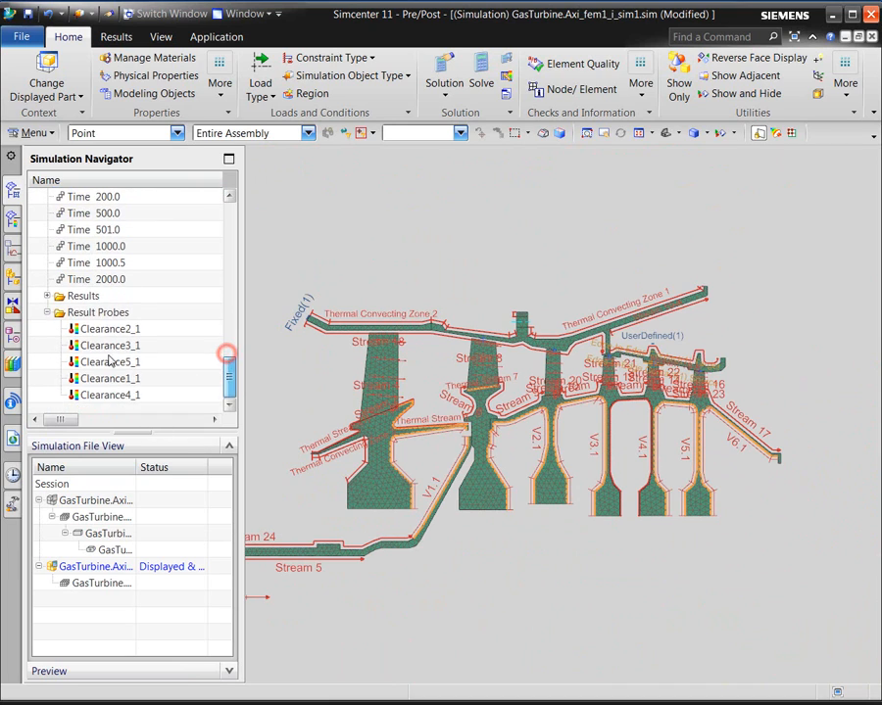
pyautogui.click(46, 296)
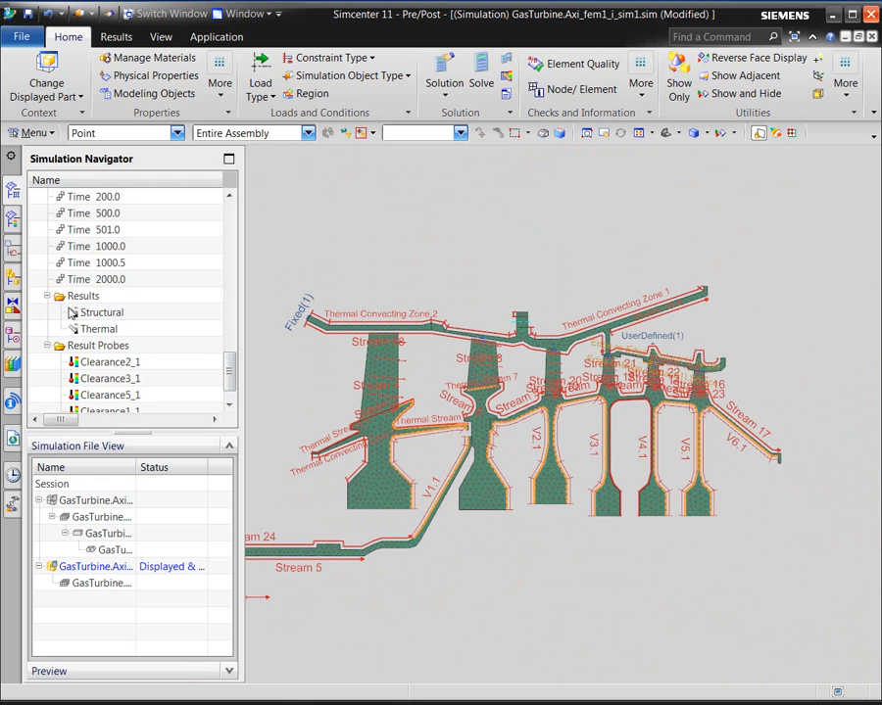
pyautogui.scroll(4, 215, 340)
pyautogui.rightClick(91, 298)
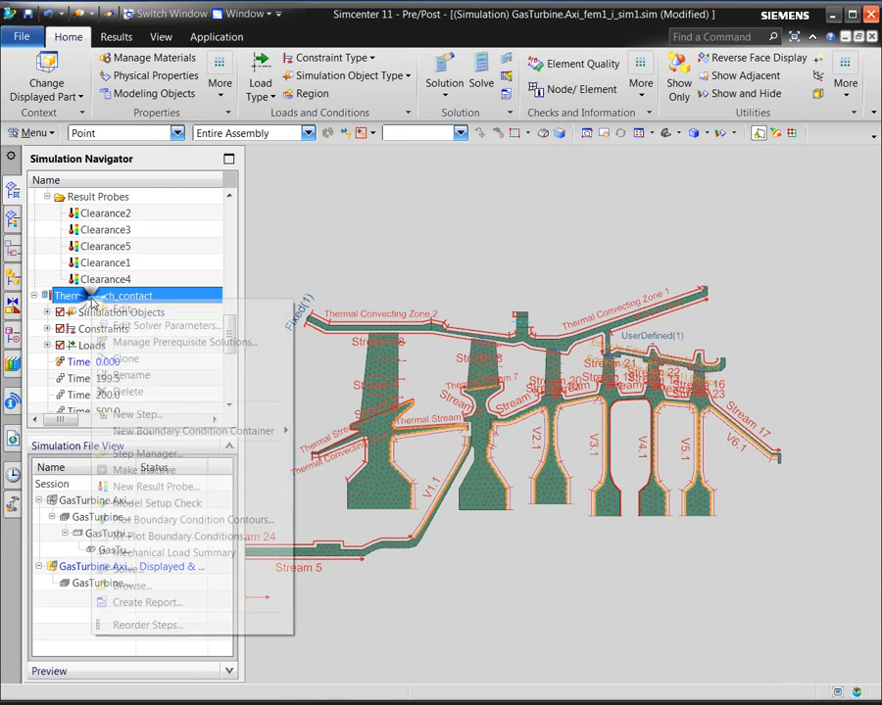
pyautogui.click(147, 567)
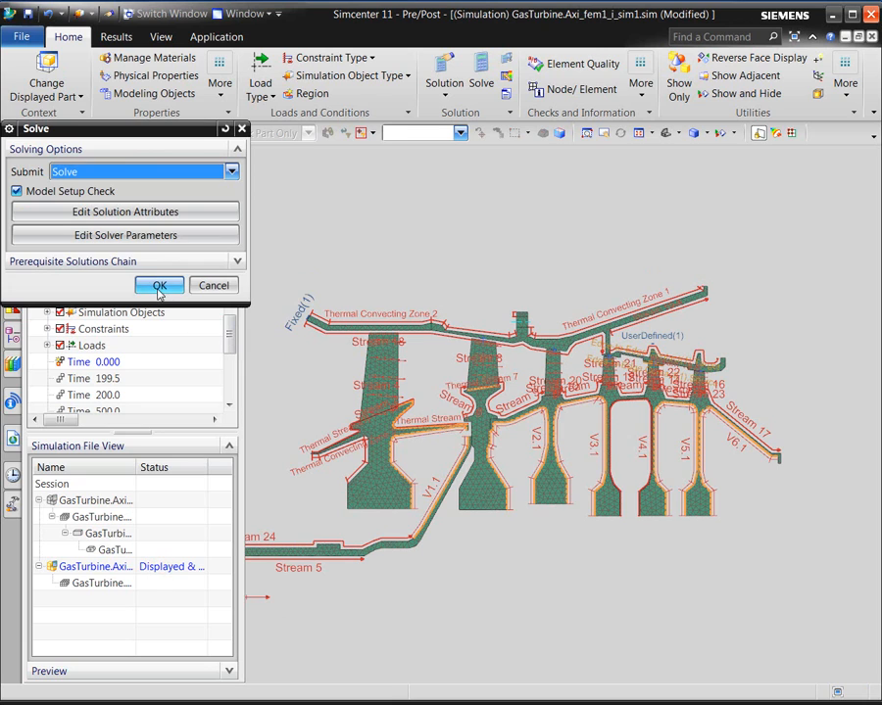
pyautogui.click(159, 285)
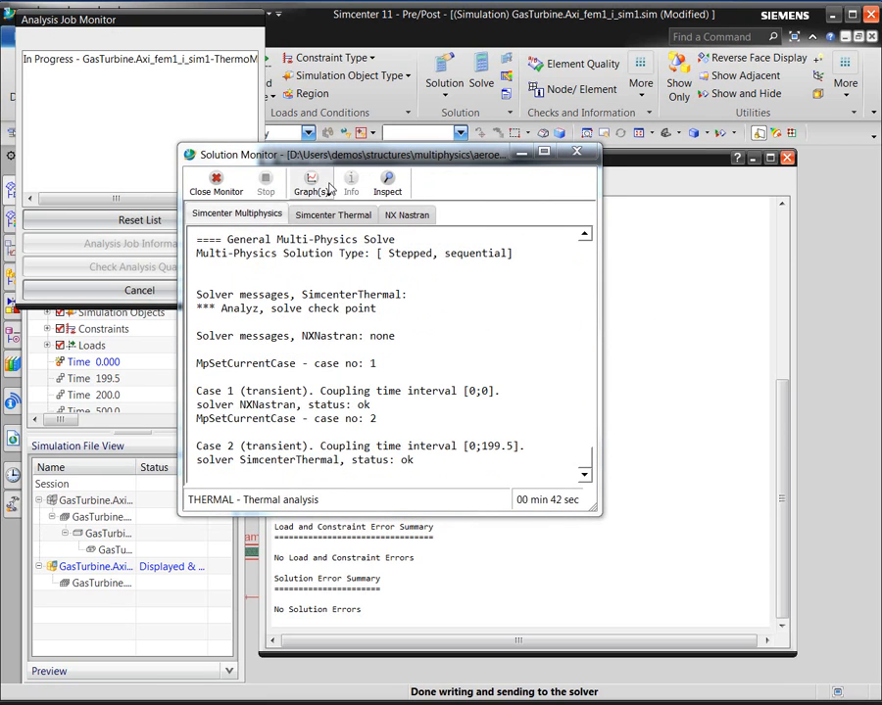
# Step: Plot the Simcenter Thermal track results for the full model while the contact solution is solving
pyautogui.click(312, 186)
pyautogui.moveTo(338, 231)
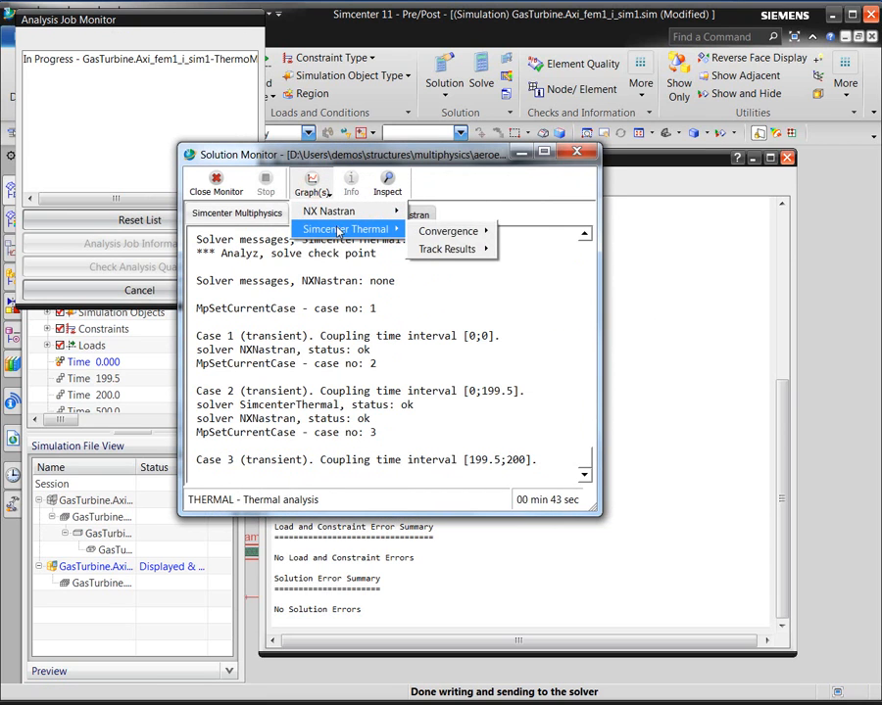
pyautogui.moveTo(449, 248)
pyautogui.click(525, 252)
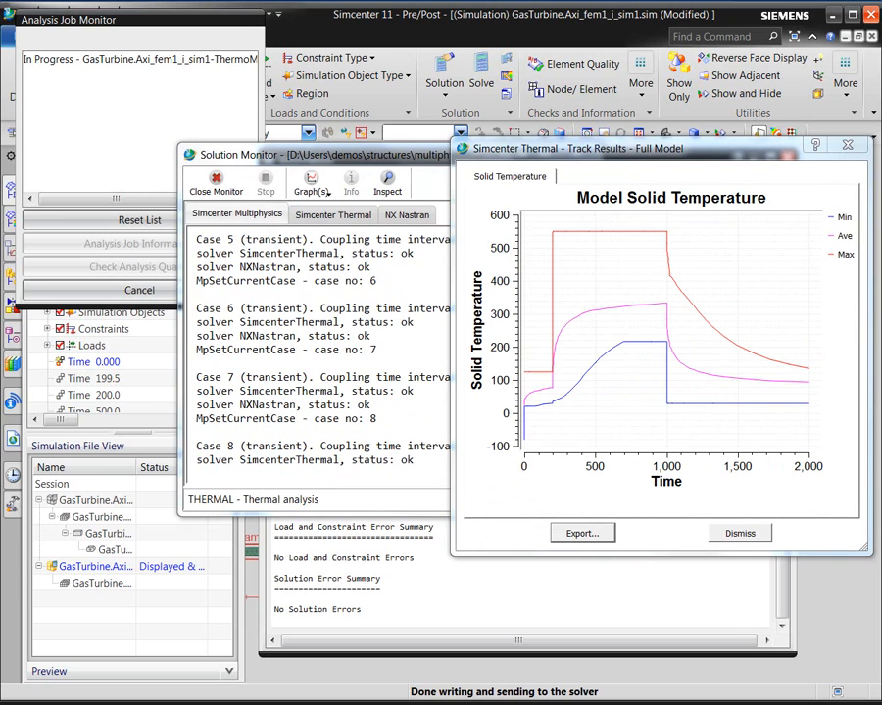
# Step: Close the job monitor, information report and temperature graph, follow the Solution Monitor to completion, and decline reviewing the messages
pyautogui.click(139, 291)
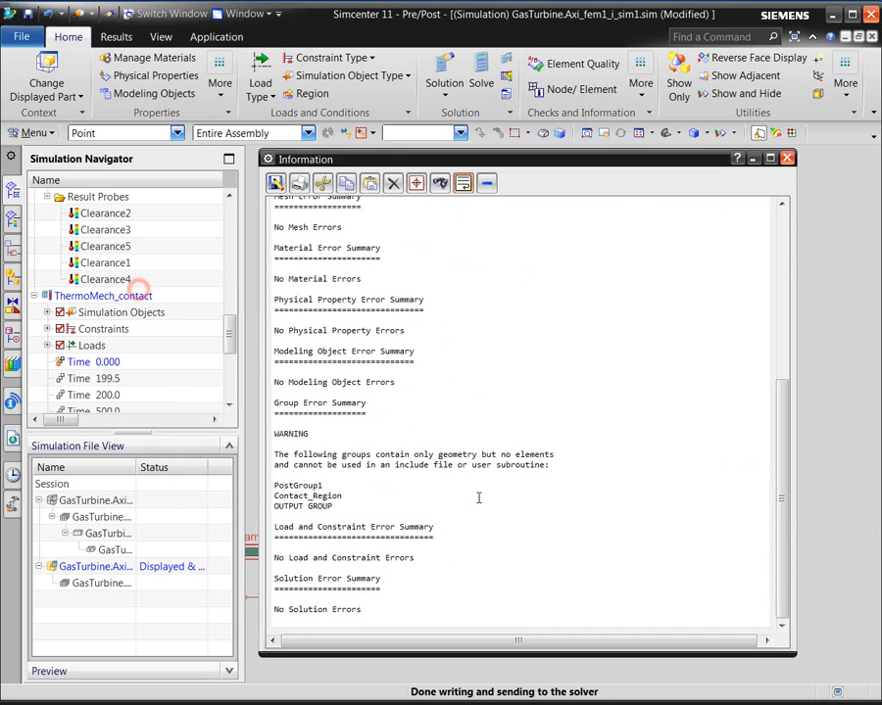
pyautogui.click(786, 159)
pyautogui.moveTo(410, 702)
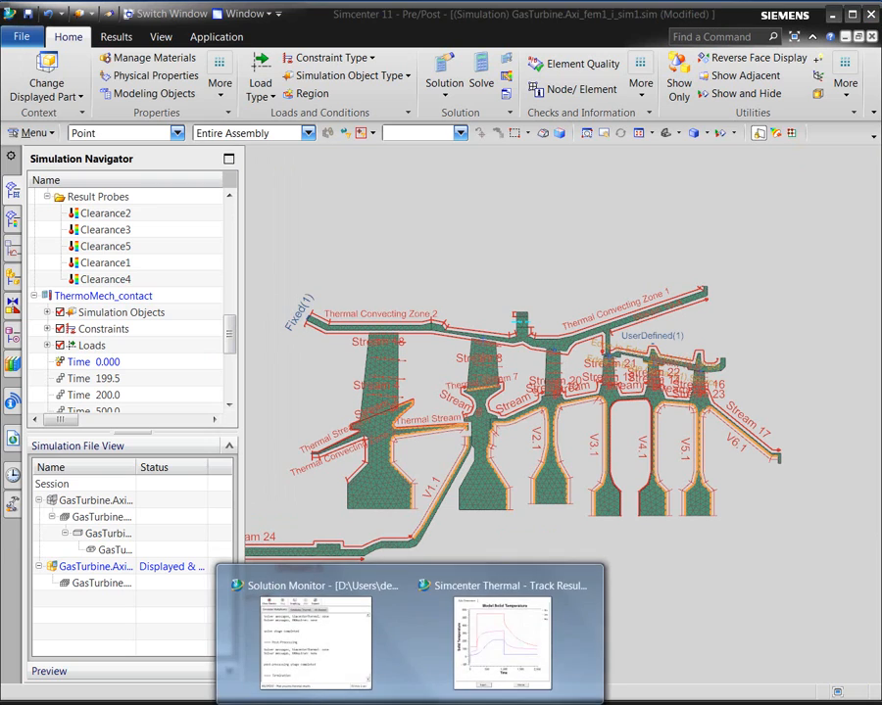
pyautogui.click(460, 637)
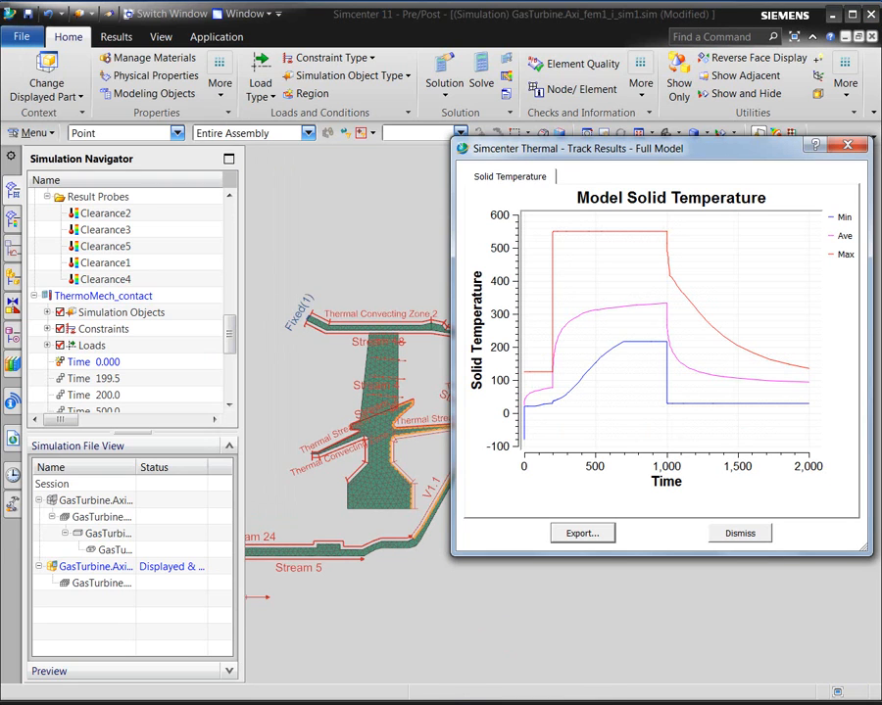
pyautogui.moveTo(409, 701)
pyautogui.click(331, 632)
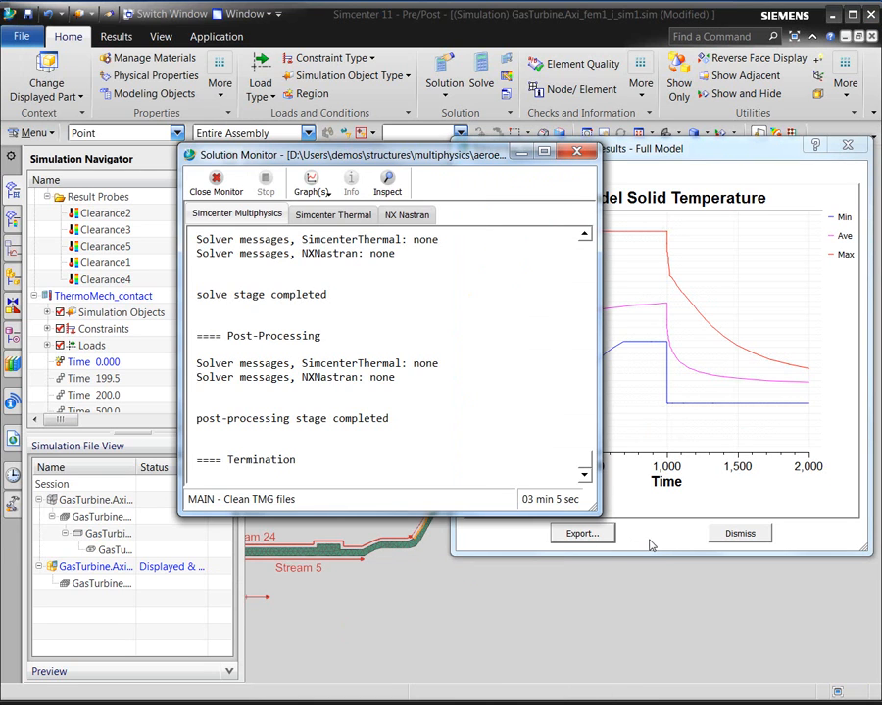
pyautogui.click(737, 534)
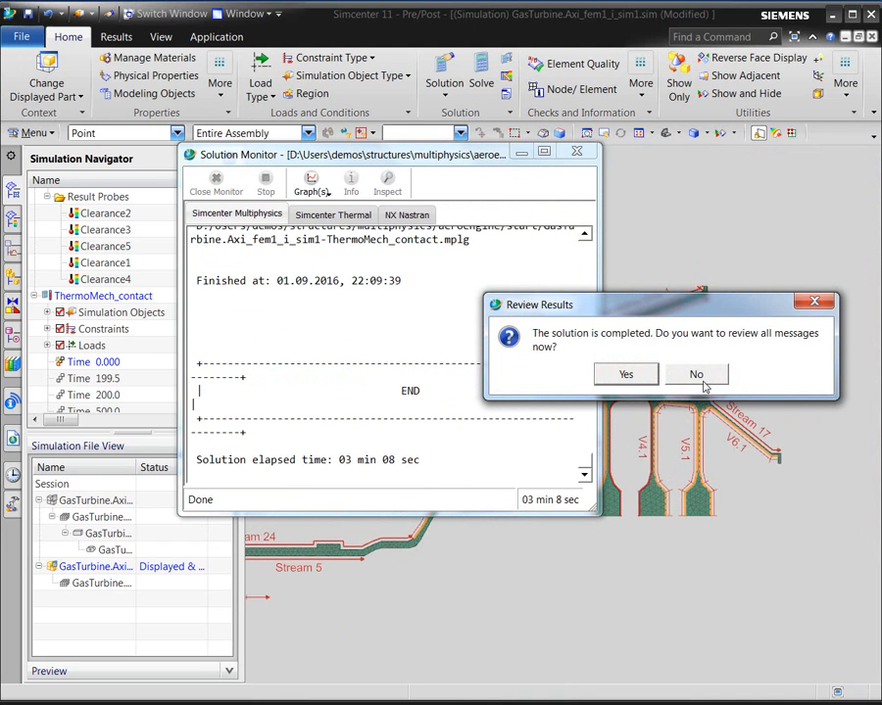
pyautogui.click(701, 378)
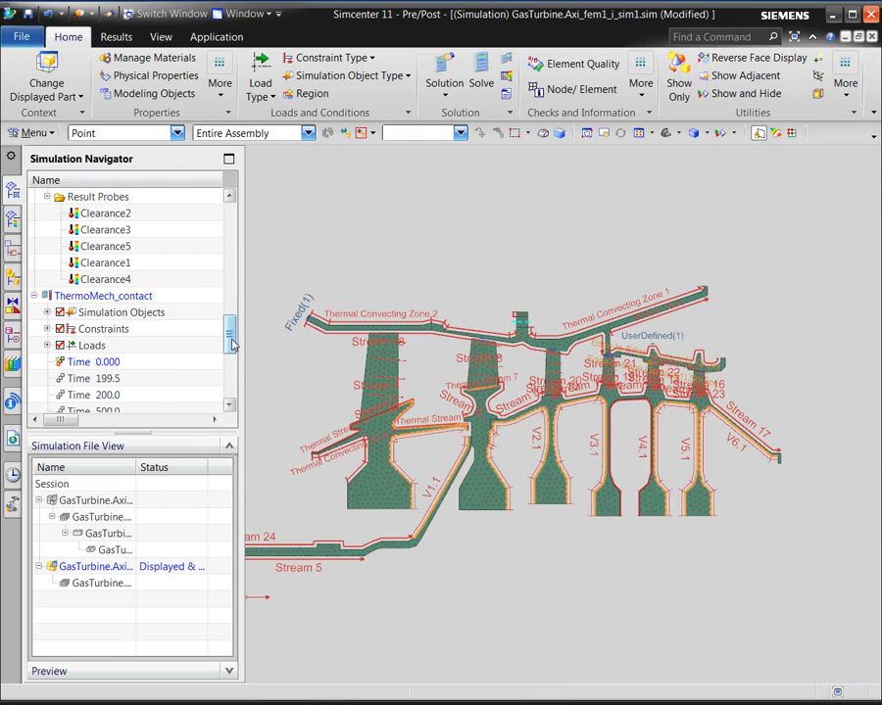
# Step: Check the Clearance4_1 probe definition without changing it and graph the probe across iterations in a new window
pyautogui.moveTo(231, 342); pyautogui.dragTo(244, 394)
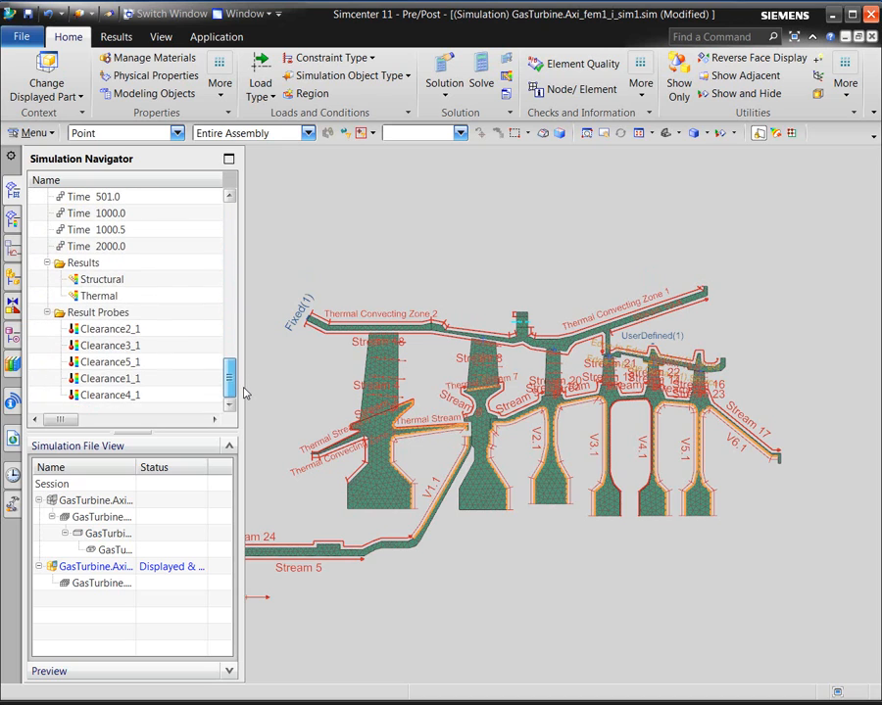
pyautogui.doubleClick(110, 393)
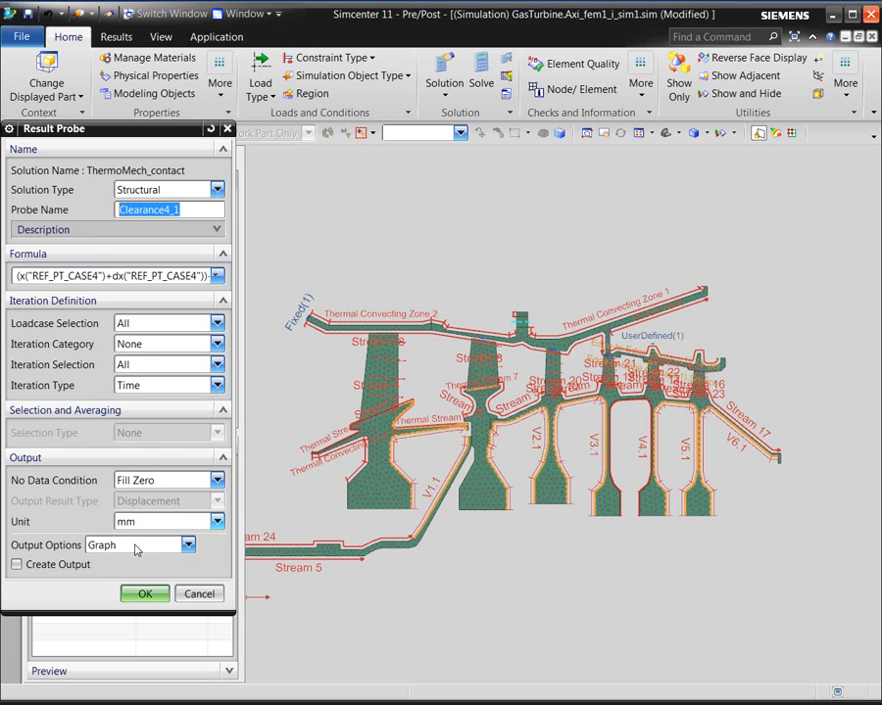
pyautogui.click(193, 594)
pyautogui.rightClick(111, 397)
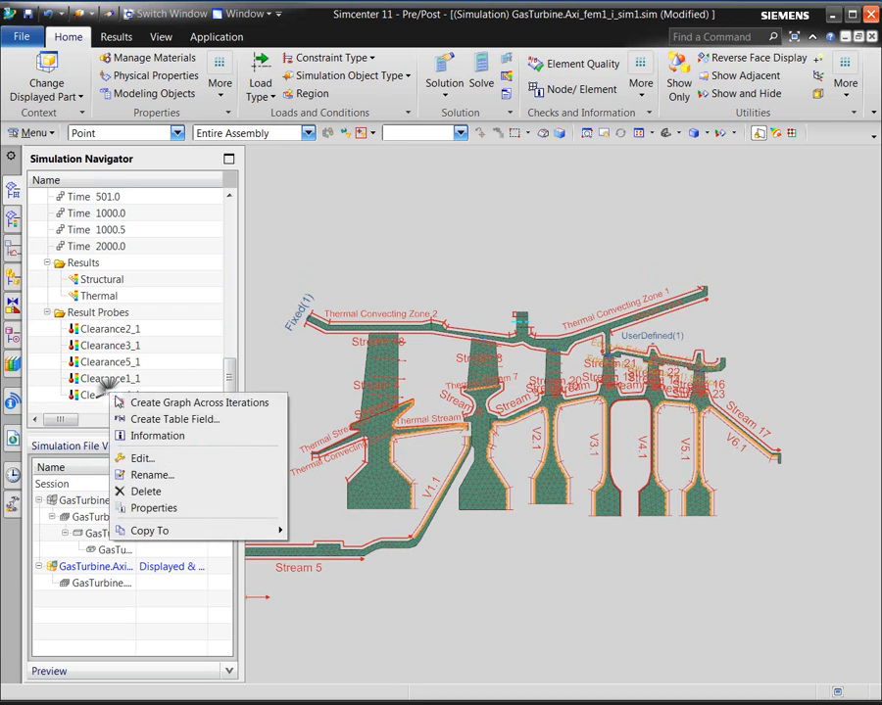
pyautogui.click(128, 401)
pyautogui.click(42, 154)
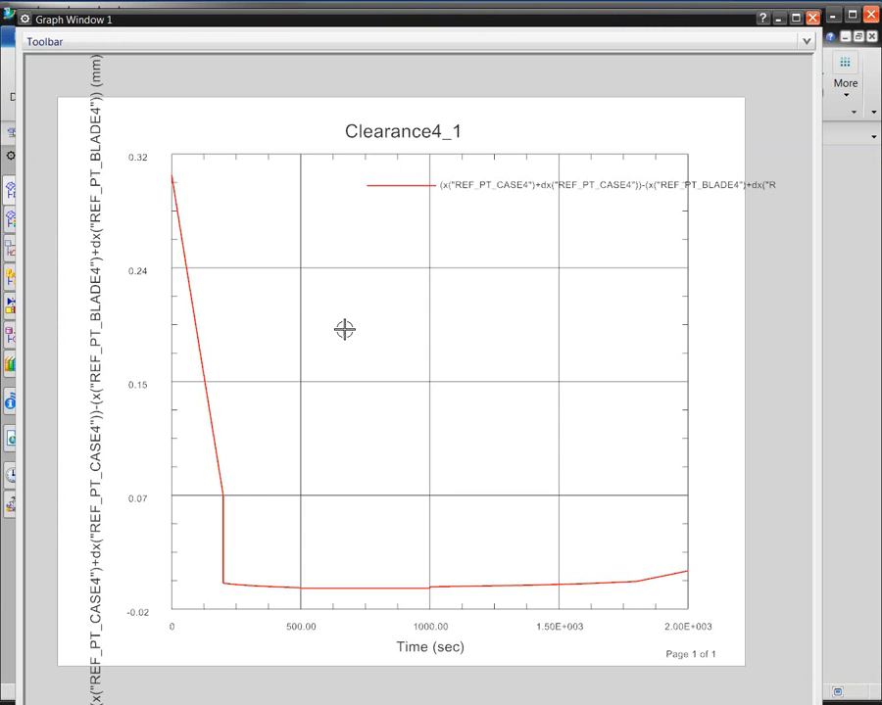
# Step: Probe the Clearance4_1 curve, place a value label at 200 s on the graph, and close the graph window
pyautogui.click(441, 39)
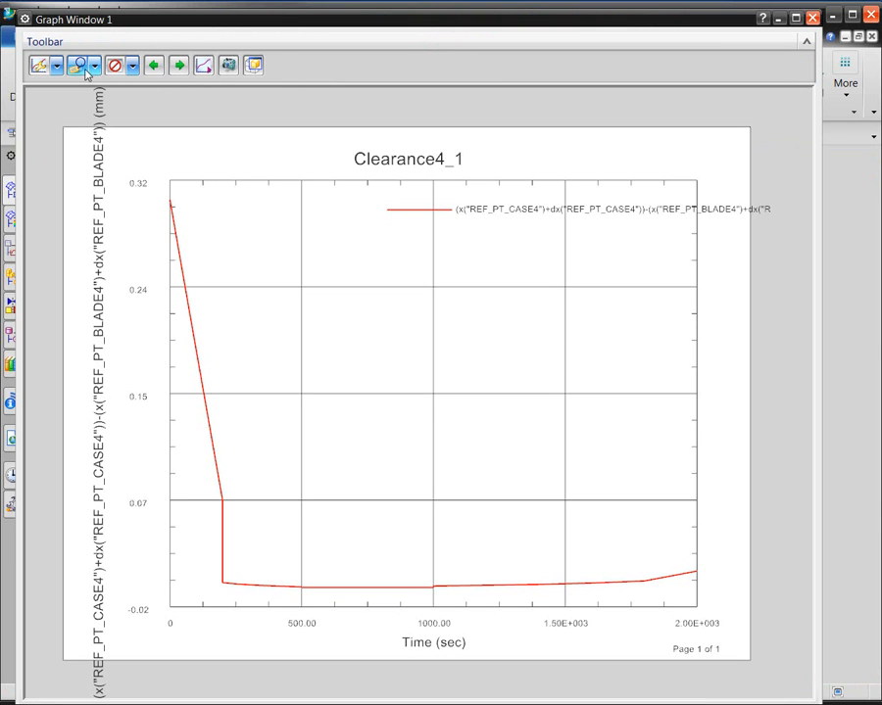
pyautogui.click(80, 69)
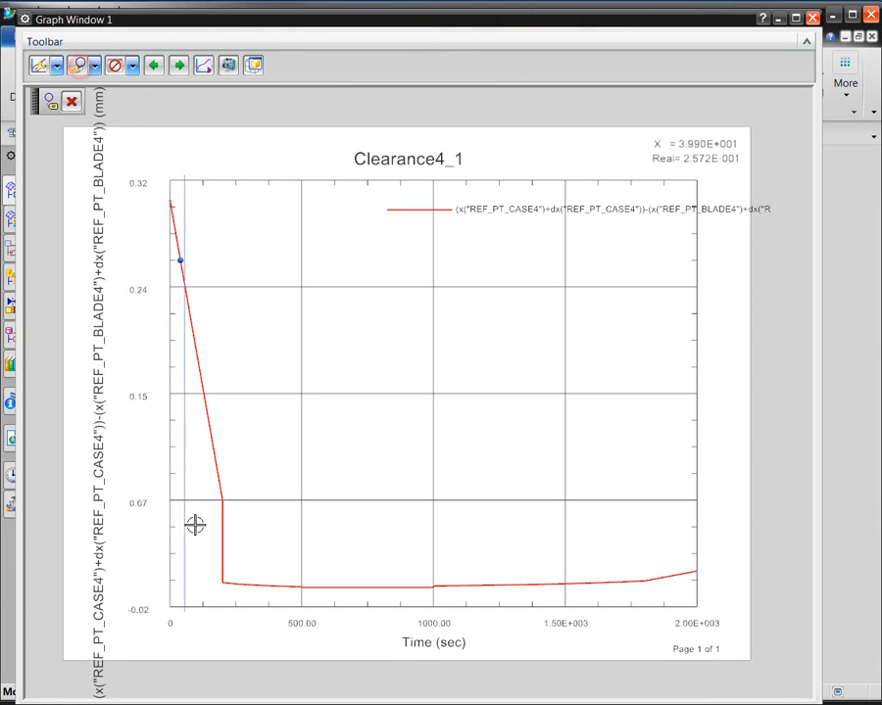
pyautogui.click(229, 578)
pyautogui.moveTo(235, 576); pyautogui.dragTo(299, 549)
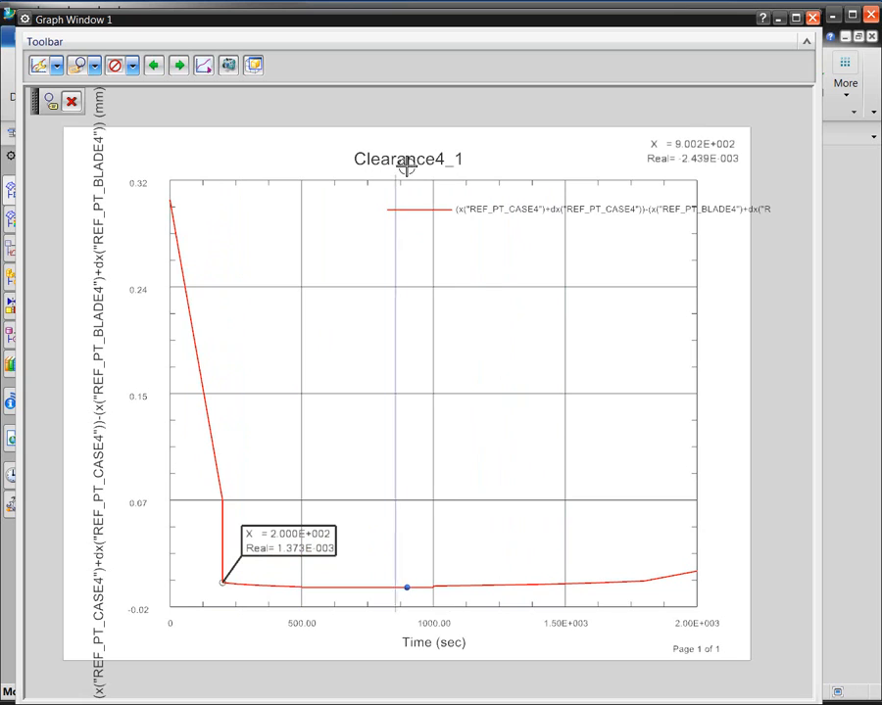
pyautogui.click(810, 20)
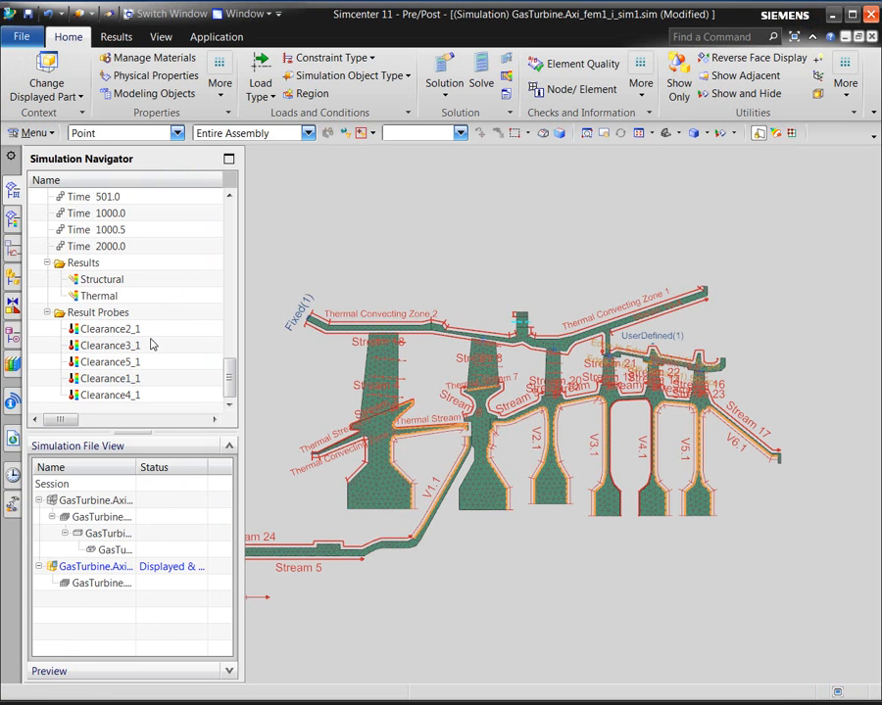
# Step: Plot the nodal displacement of the ThermoMech_contact structural results at Time 0.000, Increment 1, and inspect the blade 4 tip
pyautogui.doubleClick(98, 281)
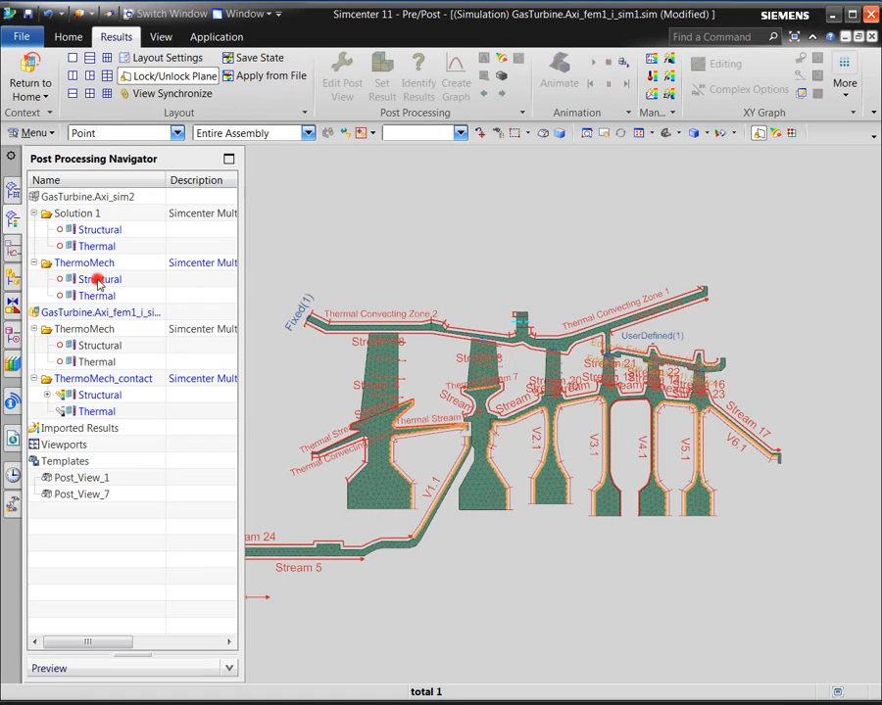
pyautogui.click(46, 394)
pyautogui.click(60, 445)
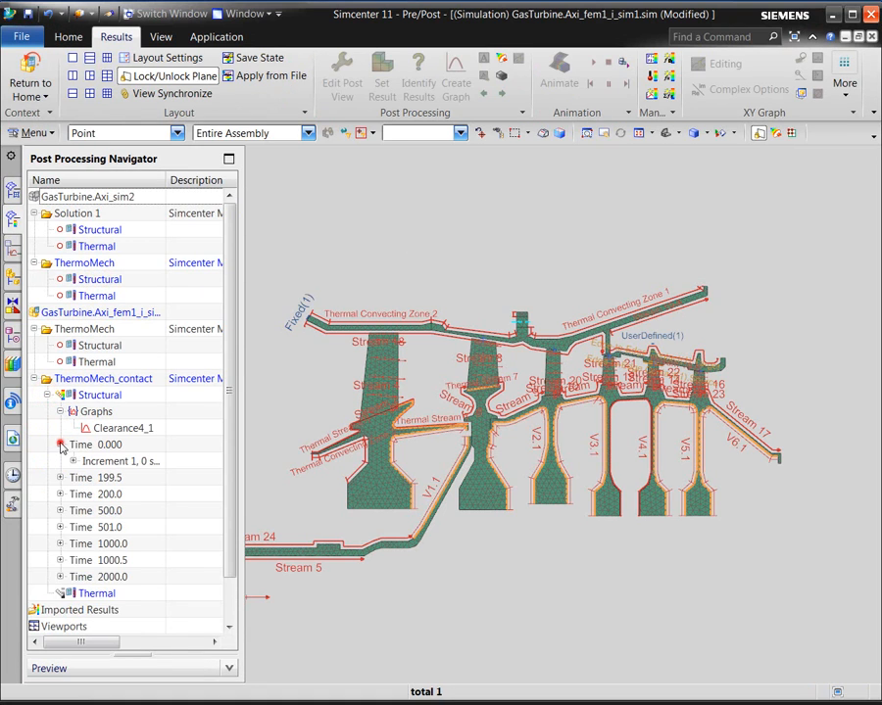
pyautogui.click(71, 461)
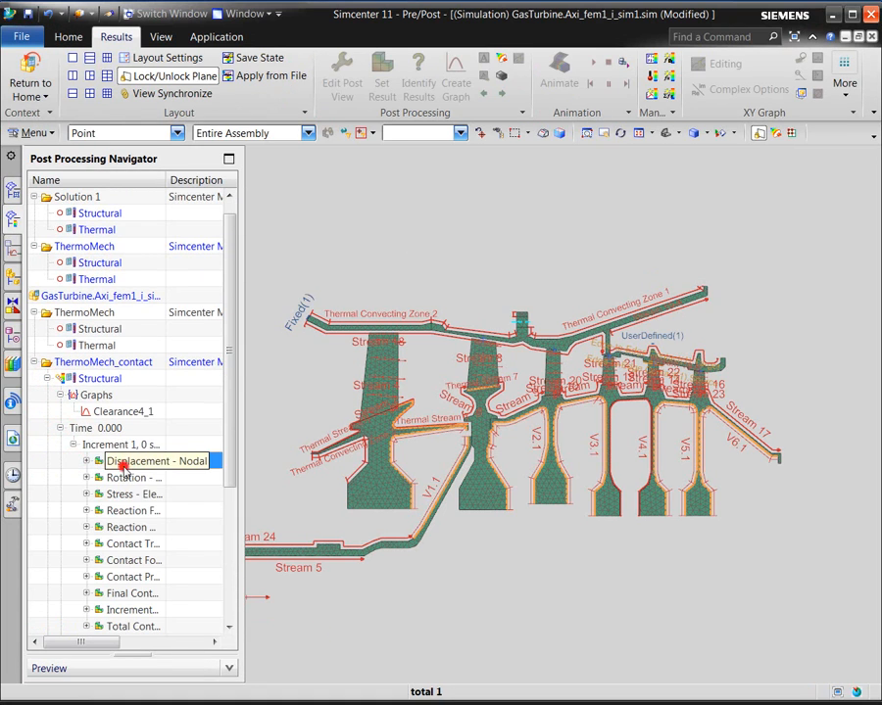
pyautogui.doubleClick(123, 468)
pyautogui.scroll(6, 655, 348)
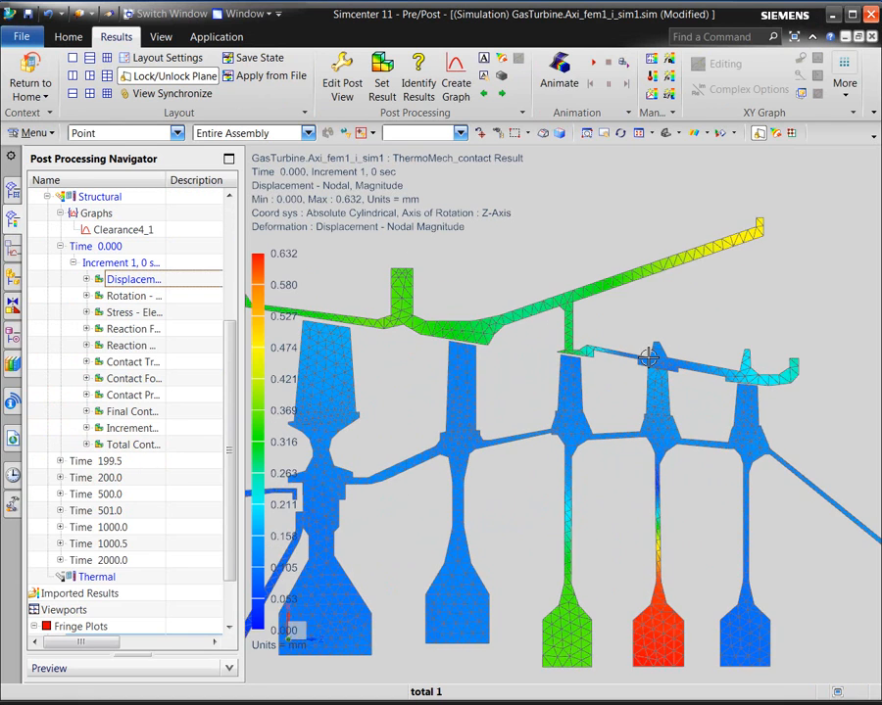
pyautogui.scroll(-1, 678, 389)
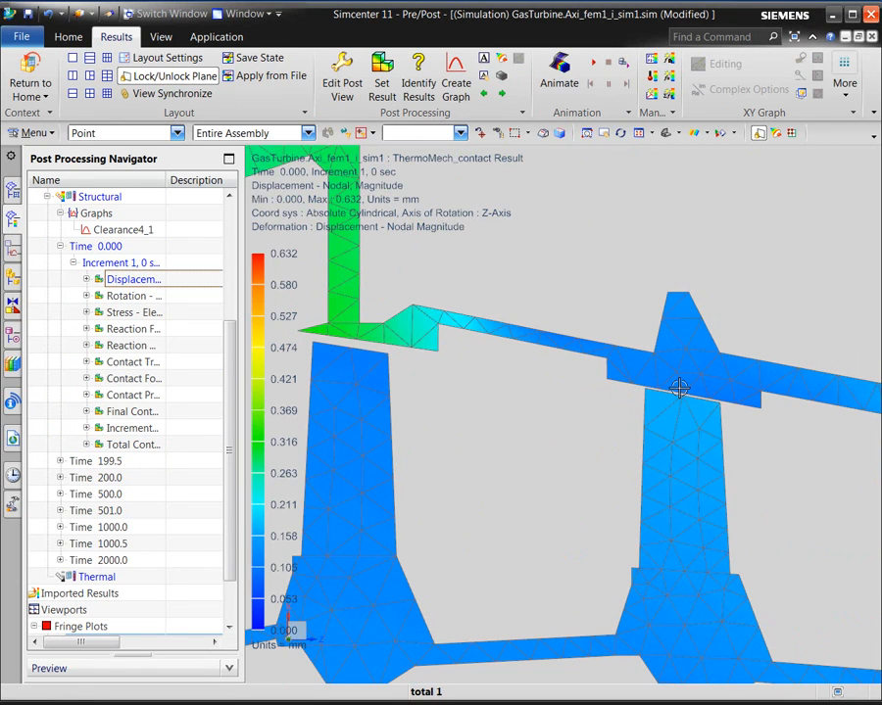
# Step: Animate the displacement plot over iterations from Time 0.000 to Time 2000.0, stop the playback and dismiss the animation settings
pyautogui.click(548, 76)
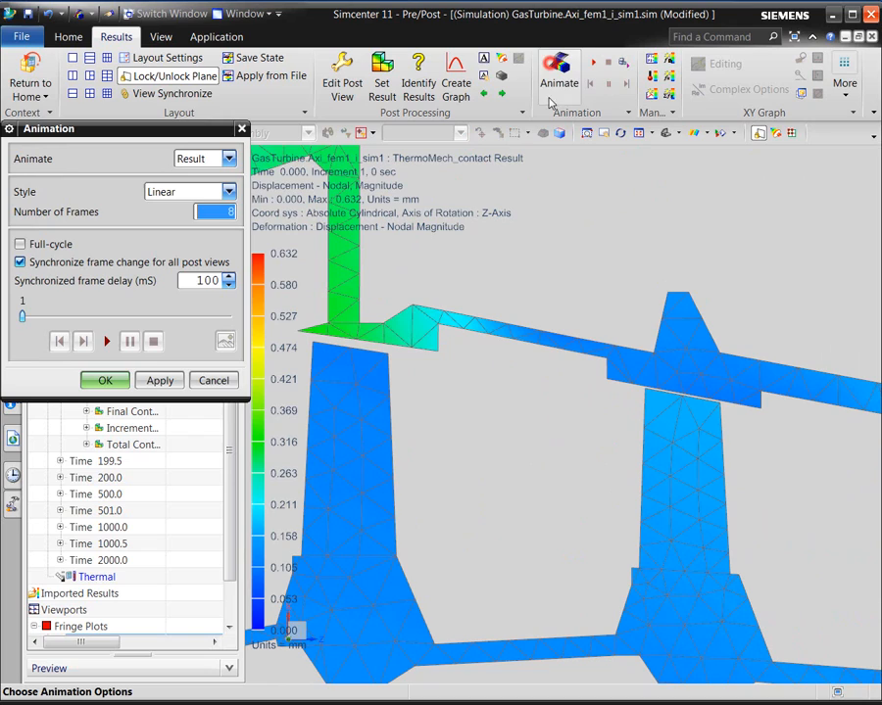
pyautogui.click(200, 192)
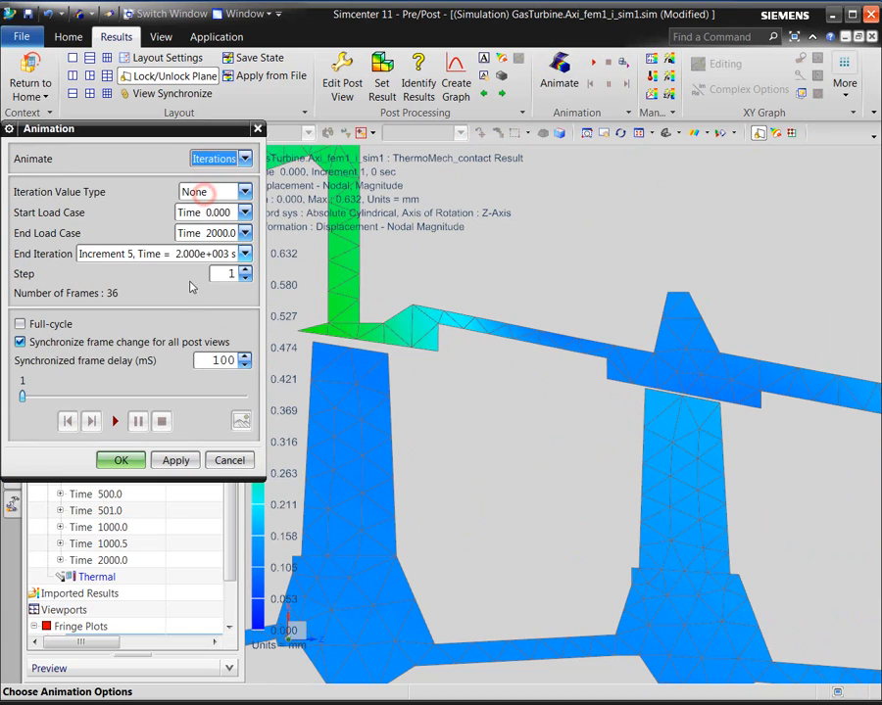
pyautogui.click(115, 421)
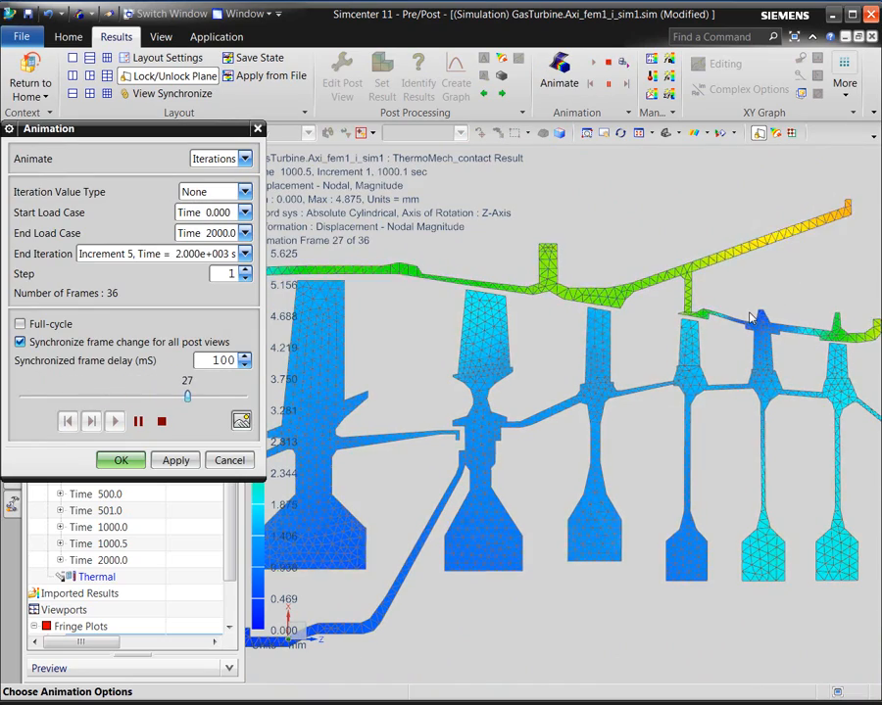
pyautogui.click(162, 421)
pyautogui.click(229, 460)
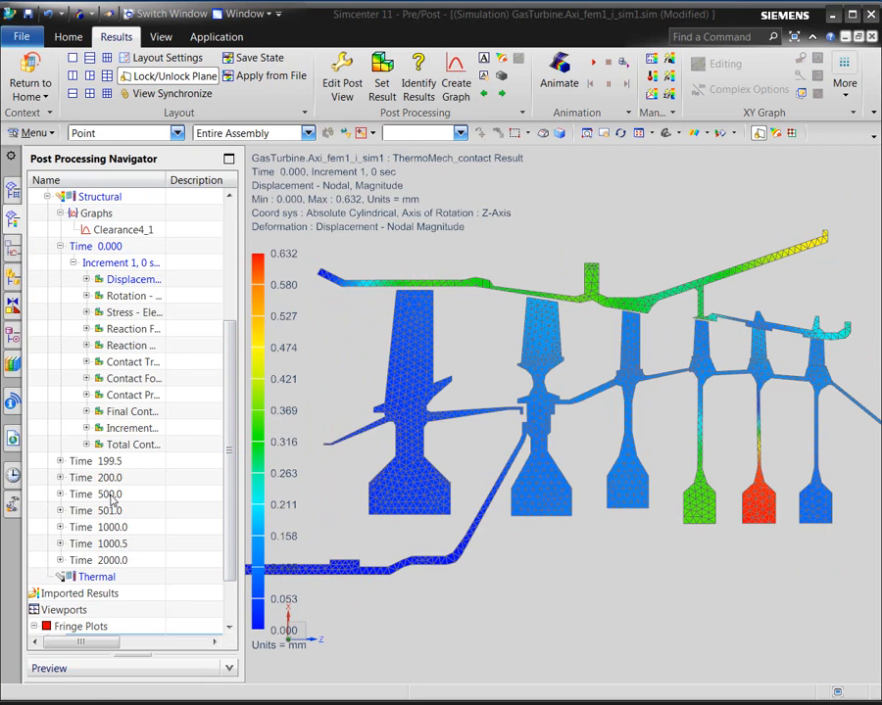
# Step: Plot the ThermoMech_contact nodal temperature at Time 0.000, Increment 1, and split the display into two side-by-side views
pyautogui.click(46, 578)
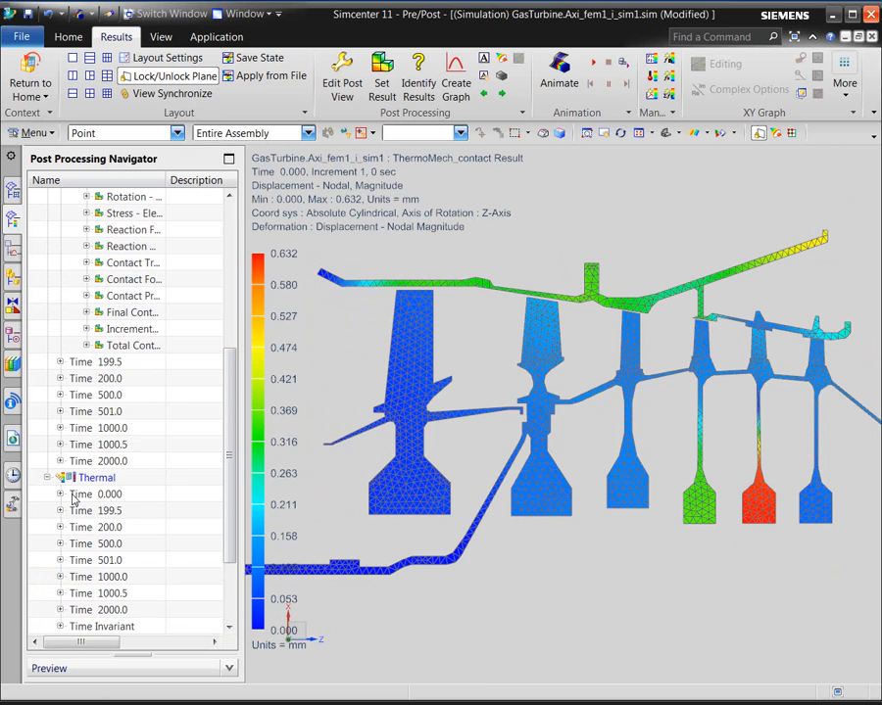
pyautogui.click(73, 510)
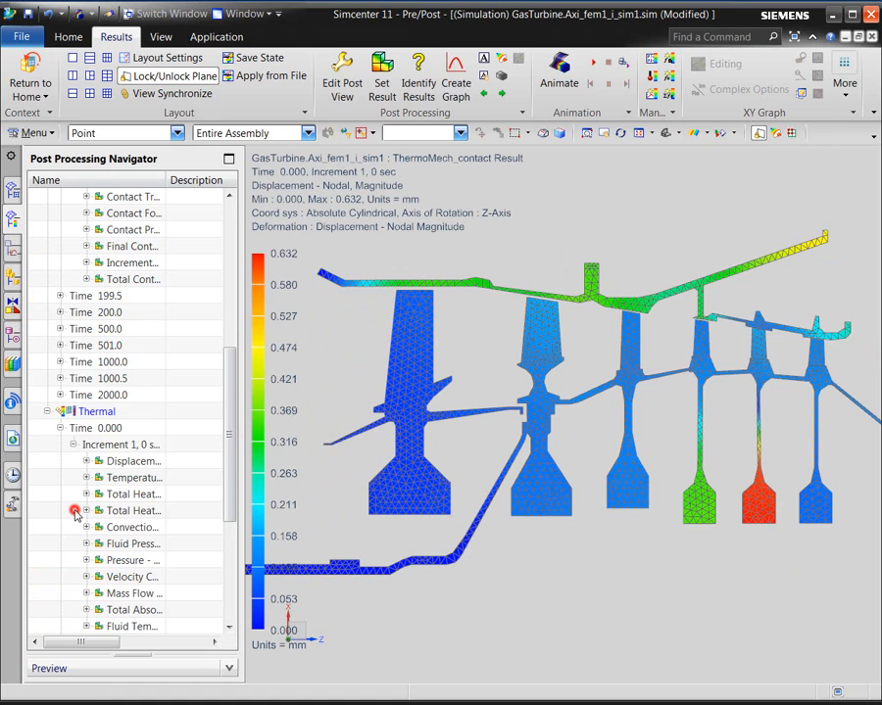
pyautogui.doubleClick(123, 478)
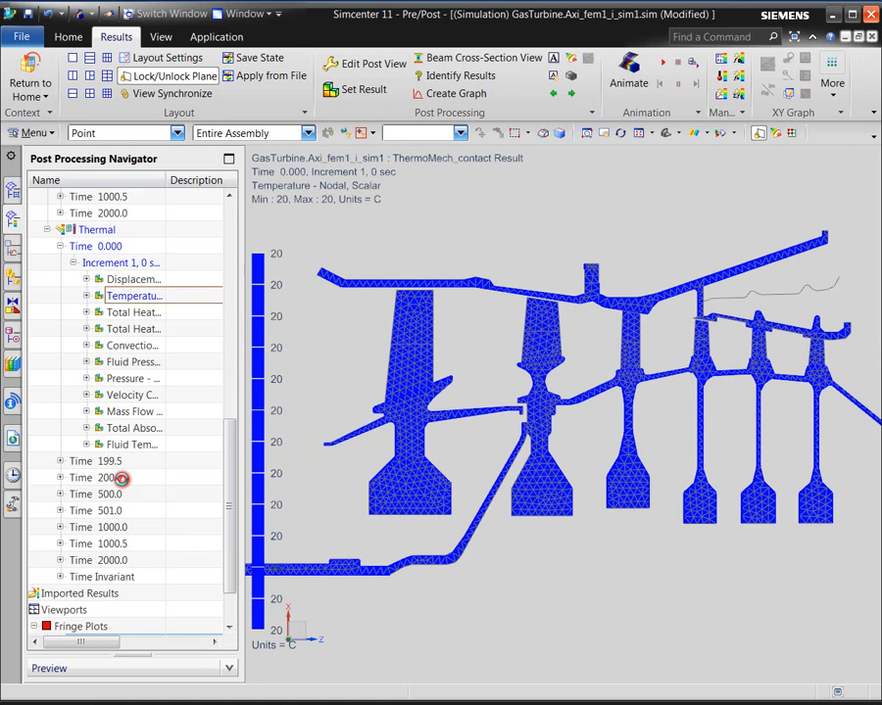
pyautogui.click(72, 76)
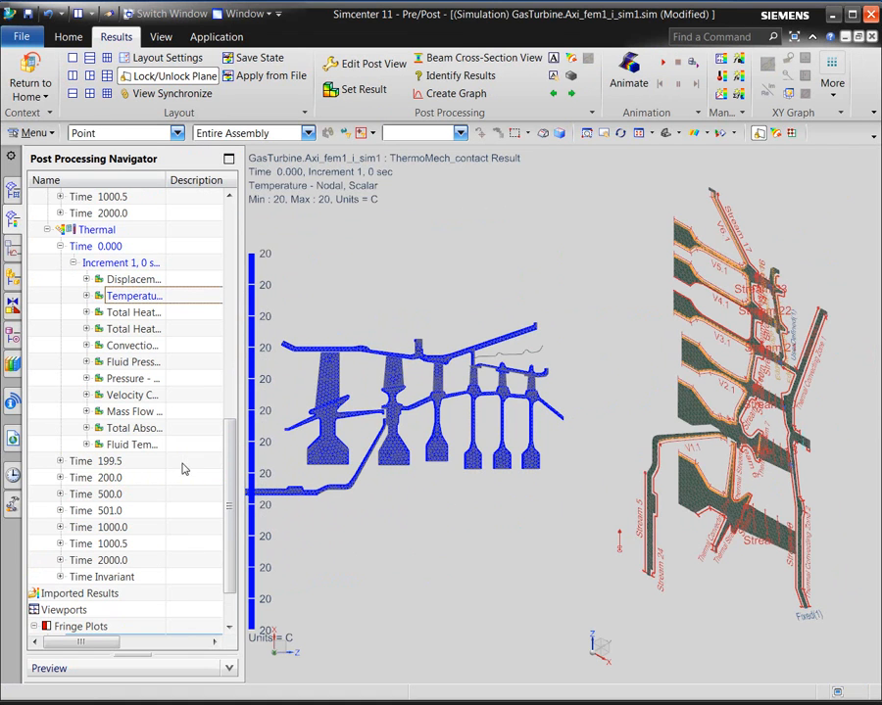
# Step: Plot the original ThermoMech solution's nodal temperature at Time 0.000, Increment 1, in the second viewport
pyautogui.moveTo(227, 494); pyautogui.dragTo(233, 301)
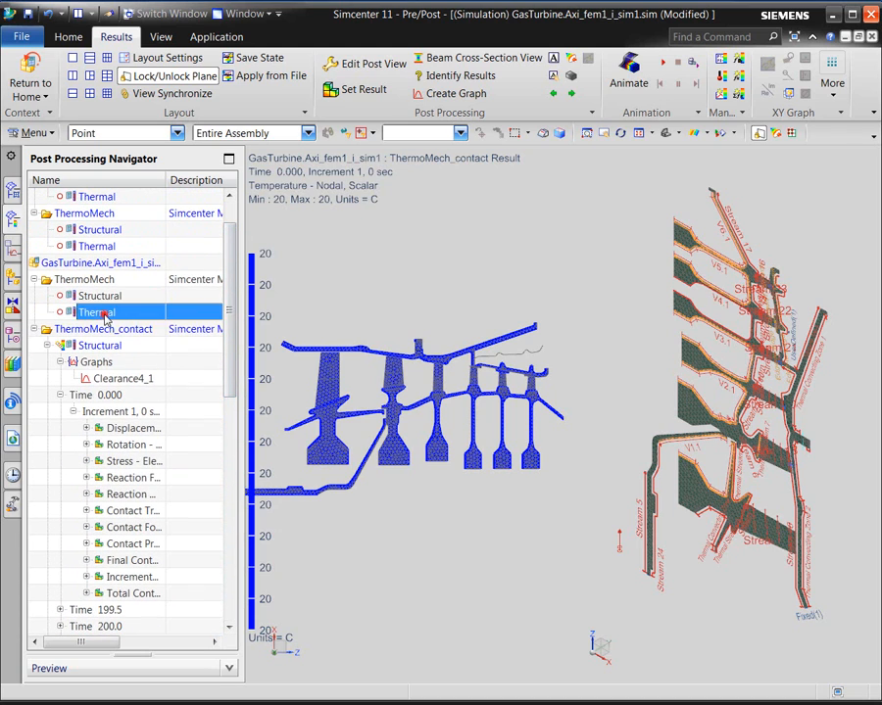
pyautogui.scroll(1, 105, 319)
pyautogui.click(47, 362)
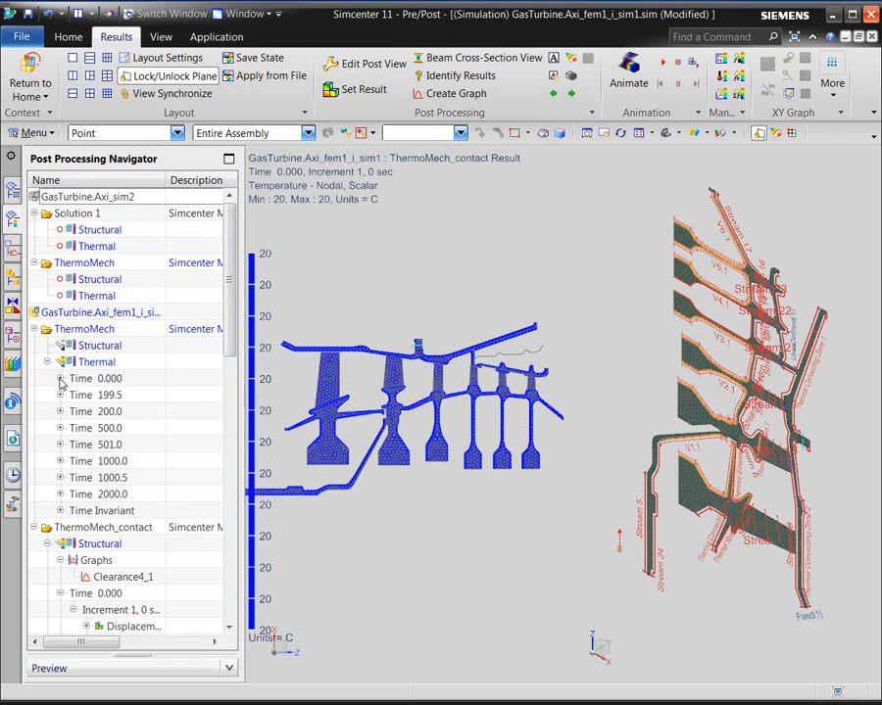
pyautogui.click(61, 379)
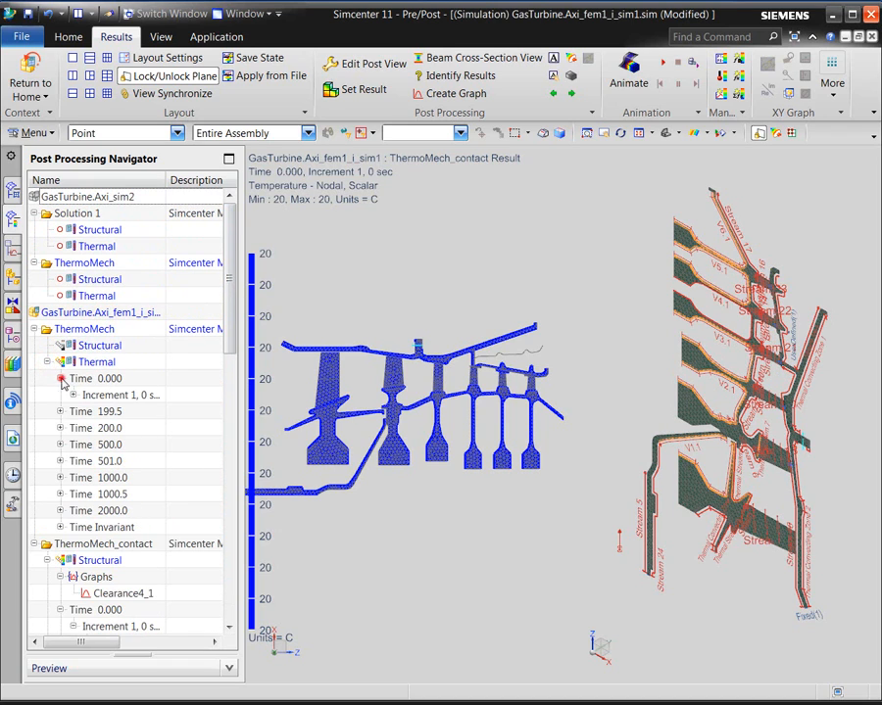
pyautogui.click(74, 395)
pyautogui.doubleClick(125, 431)
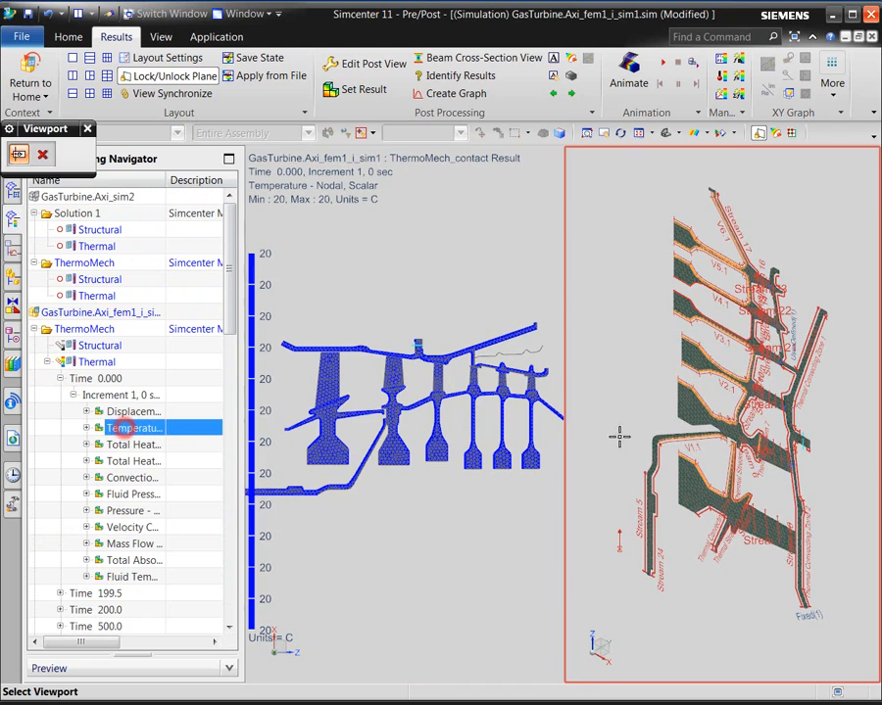
pyautogui.click(681, 432)
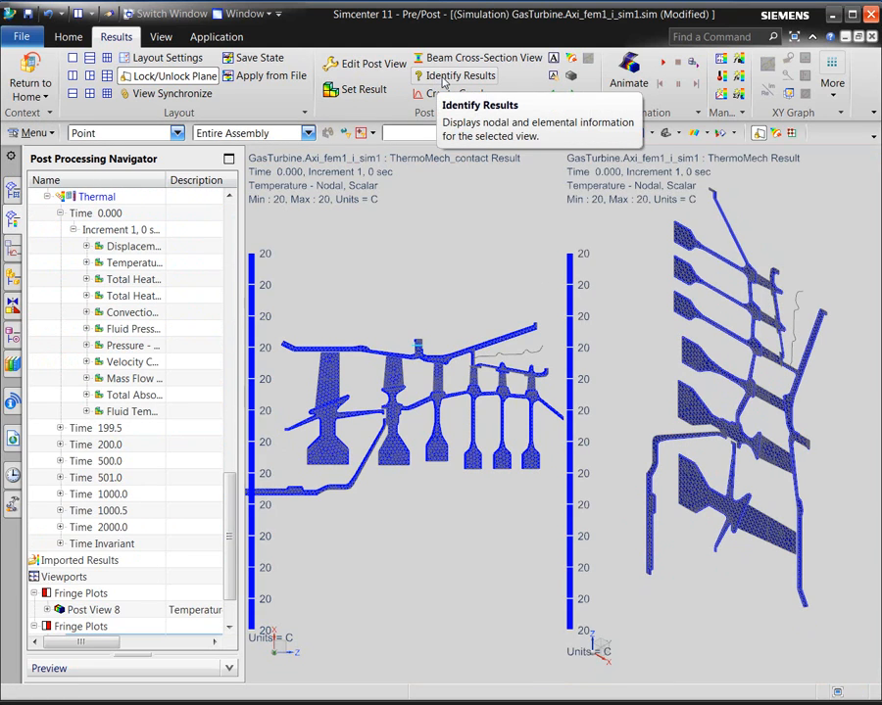
# Step: Synchronize the ThermoMech_contact and ThermoMech views and frame the blade 4 tip and casing in both
pyautogui.click(152, 93)
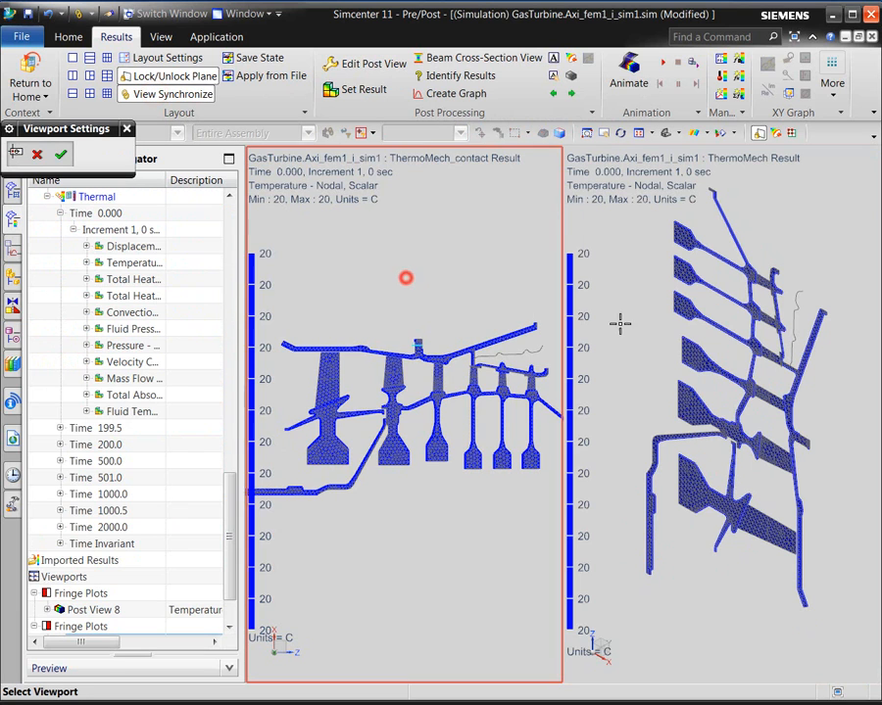
pyautogui.click(661, 326)
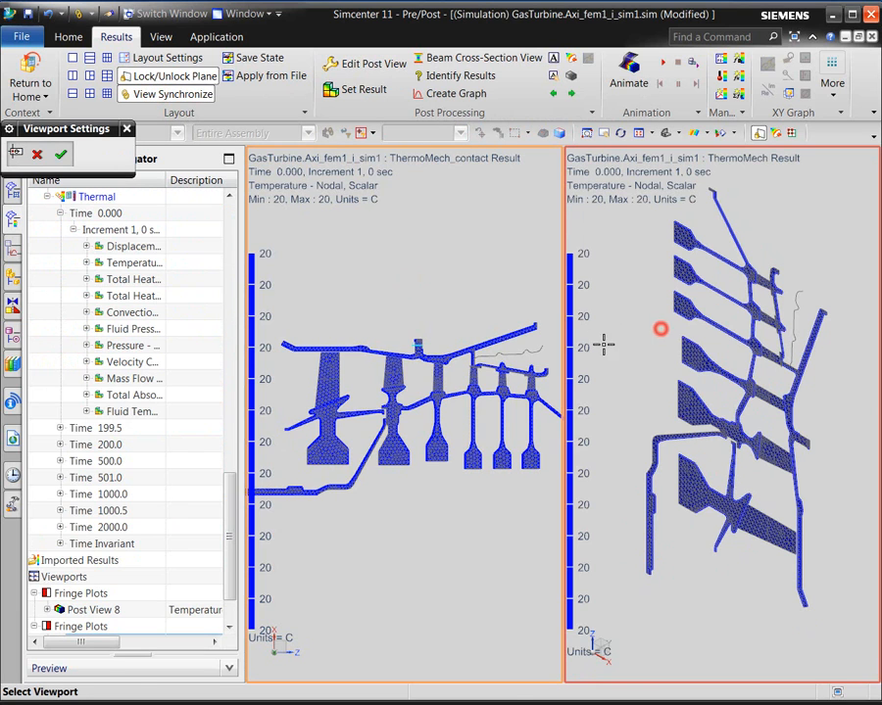
pyautogui.middleClick(390, 347)
pyautogui.scroll(8, 491, 375)
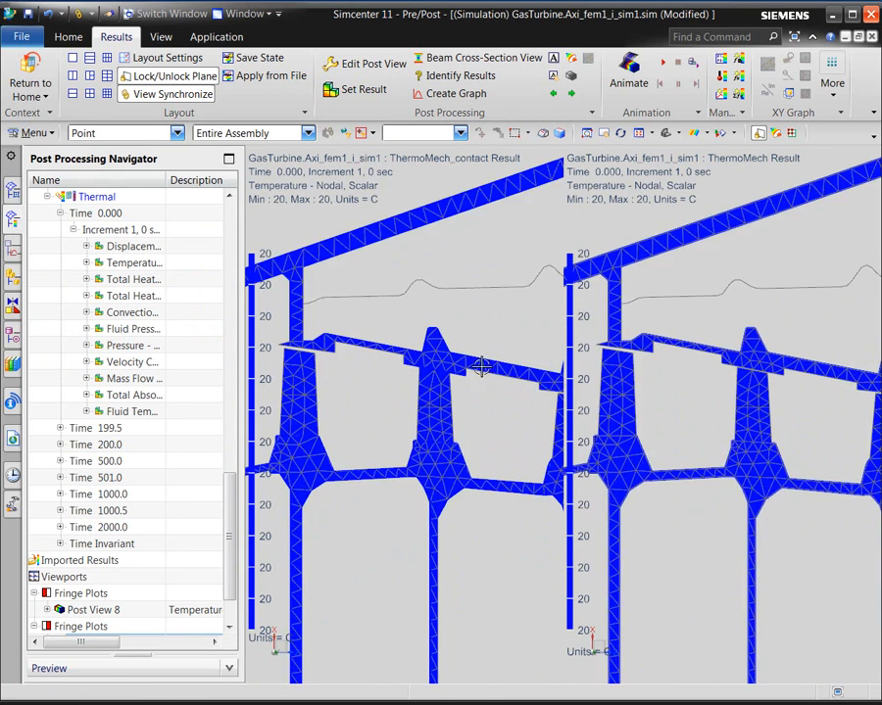
pyautogui.scroll(5, 440, 367)
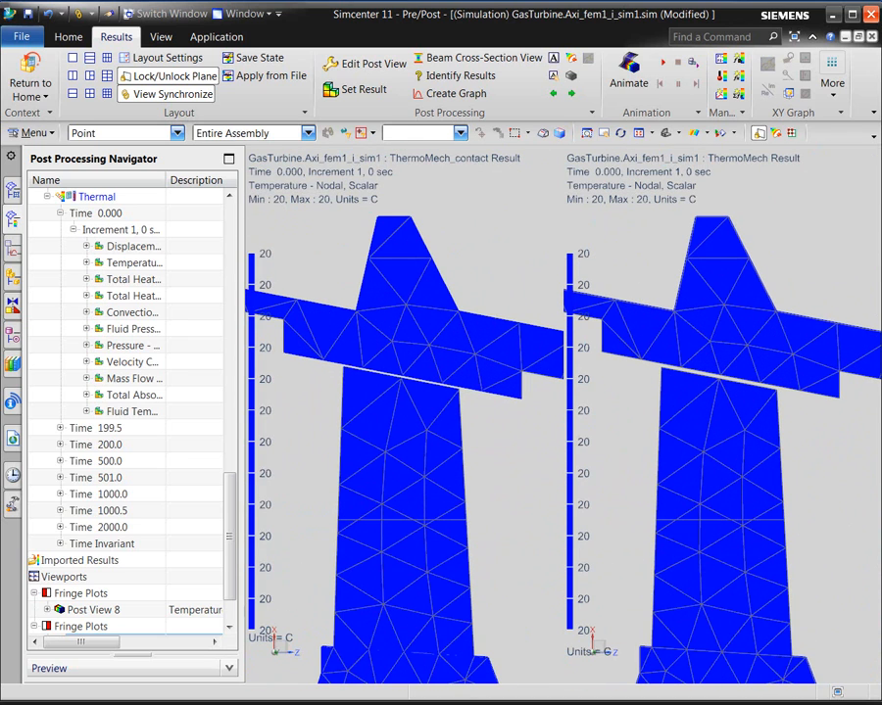
# Step: Hide the 1D elements in both Post View 8 and Post View 9
pyautogui.moveTo(227, 490); pyautogui.dragTo(208, 563)
pyautogui.click(47, 577)
pyautogui.click(46, 529)
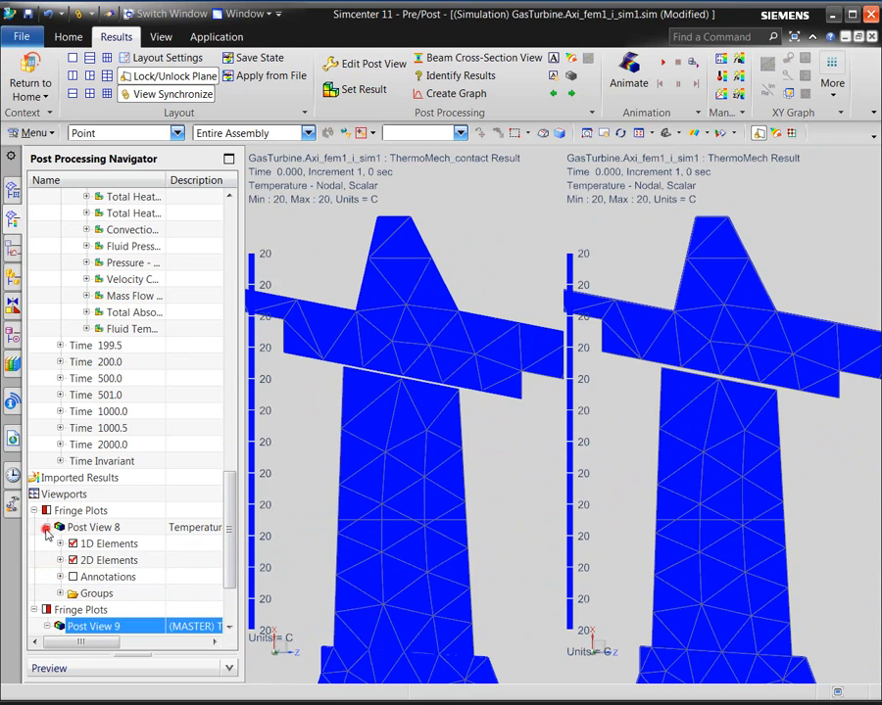
pyautogui.click(72, 545)
pyautogui.scroll(-2, 71, 548)
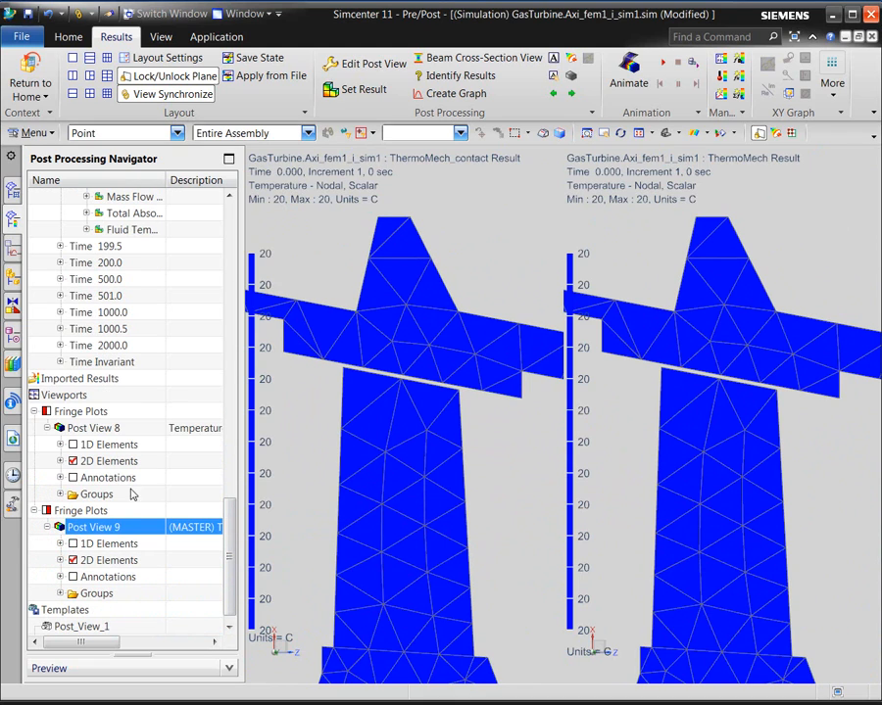
# Step: Animate Post View 8 and Post View 9 together over iterations from Time 0.000 to Time 2000.0
pyautogui.click(101, 431)
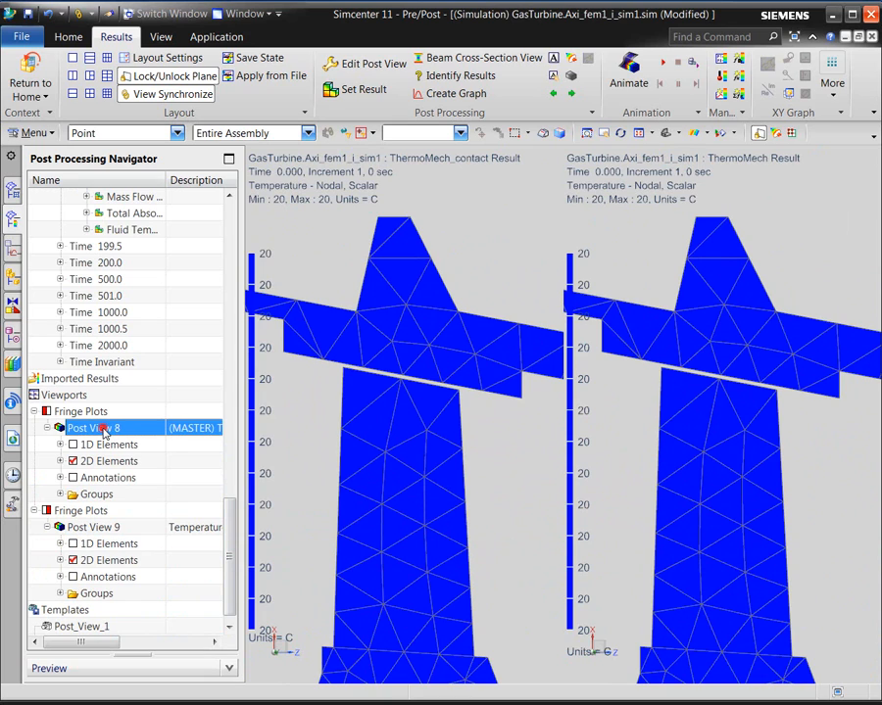
pyautogui.keyDown('ctrl'); pyautogui.click(98, 530); pyautogui.keyUp('ctrl')
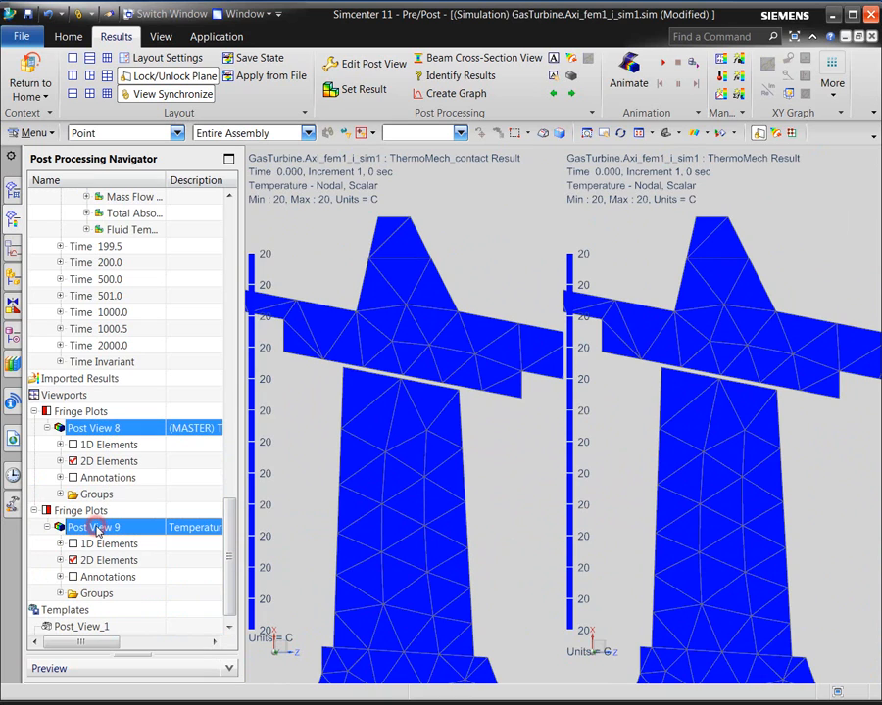
pyautogui.rightClick(98, 530)
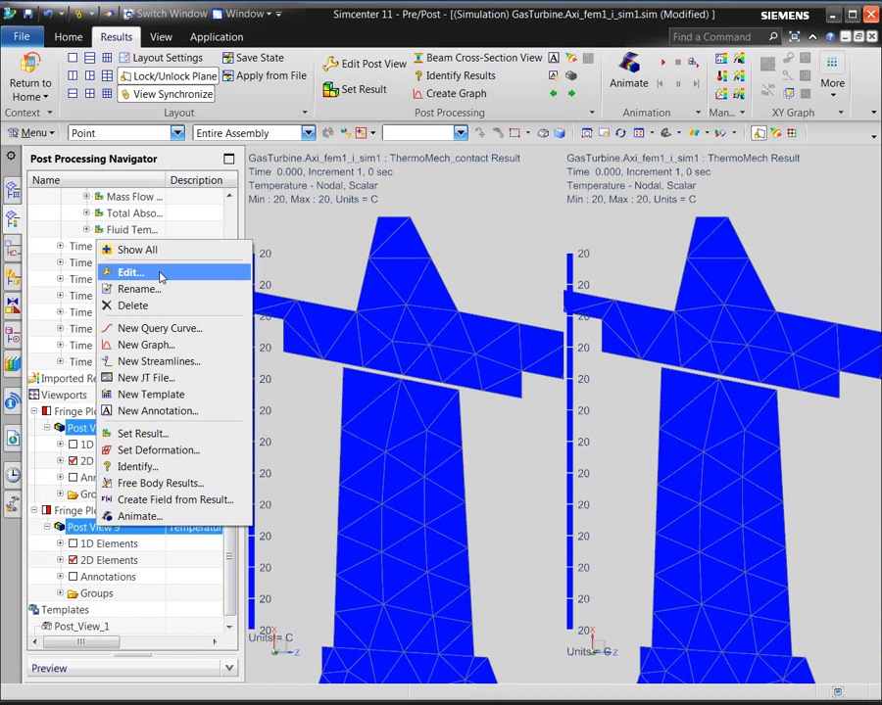
pyautogui.click(137, 518)
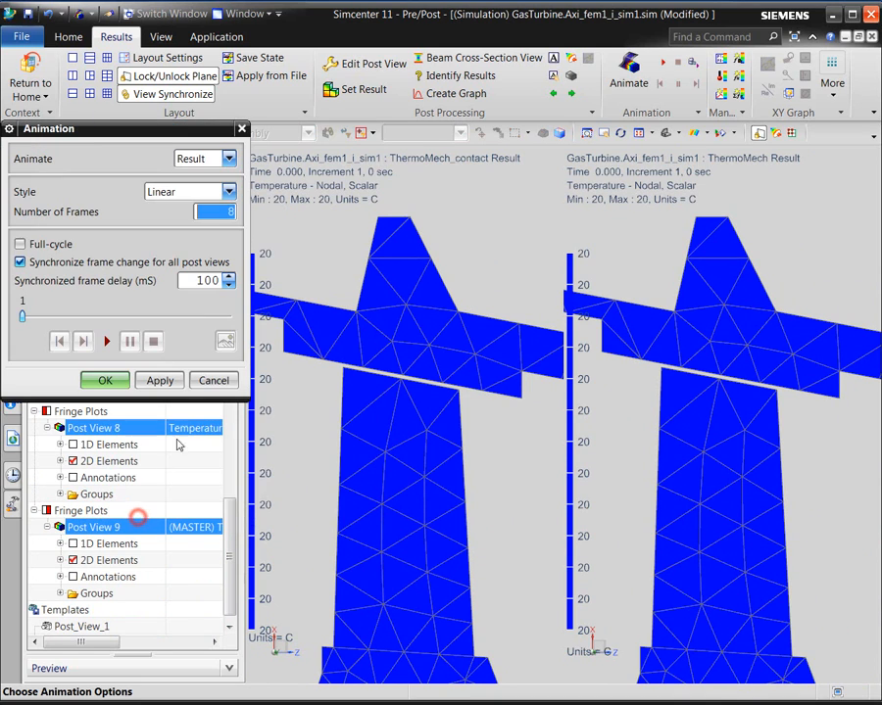
pyautogui.click(201, 192)
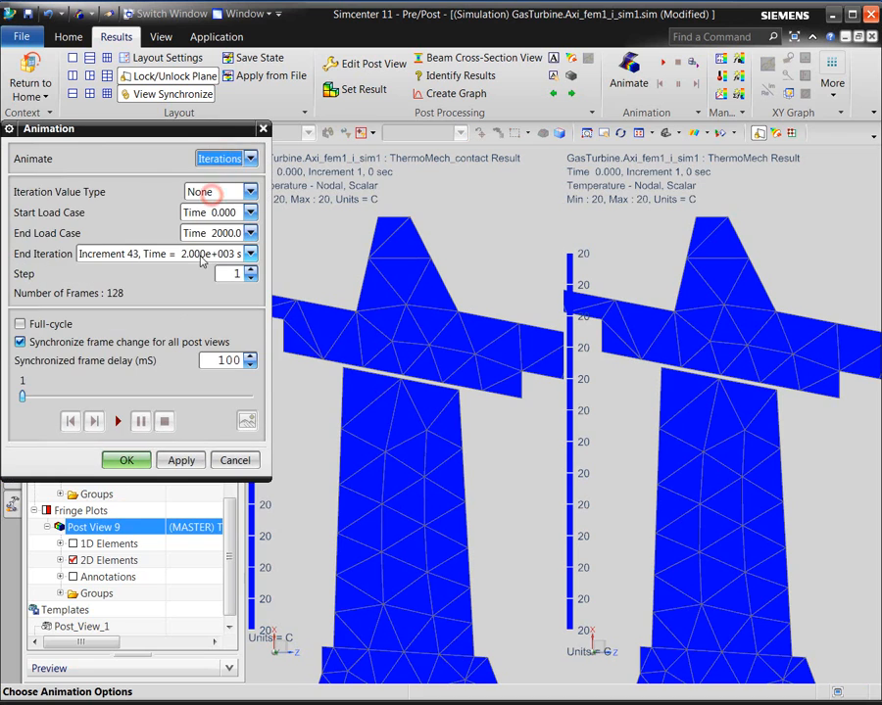
pyautogui.click(119, 421)
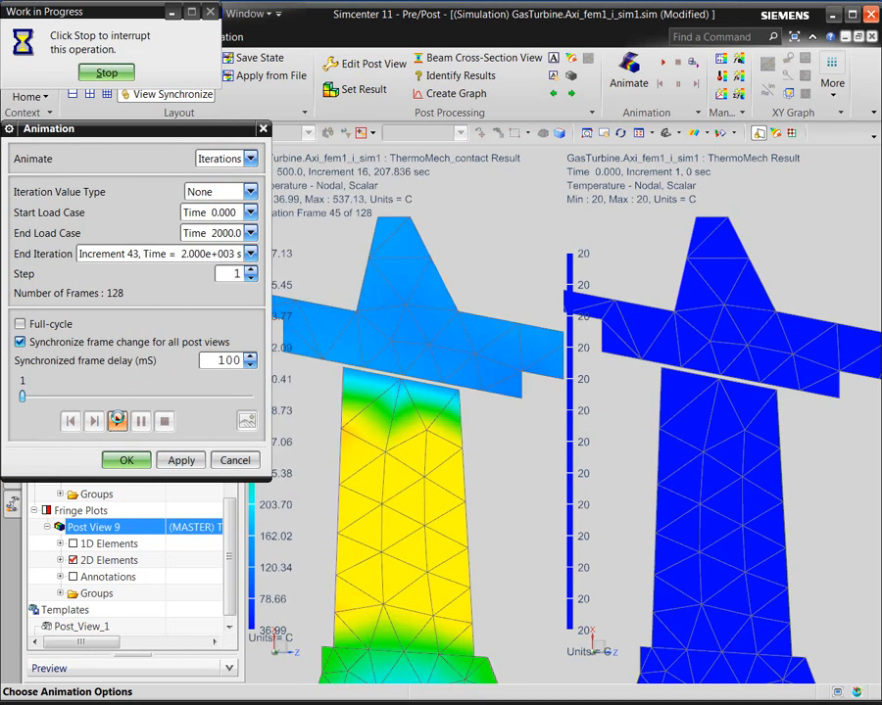